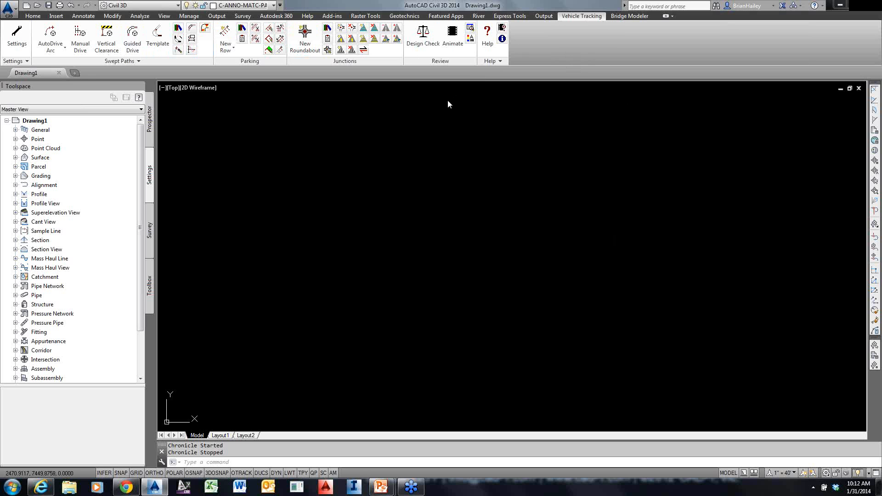
Open the Path.dwg drawing from the Vehicle Tracking folder
click(137, 61)
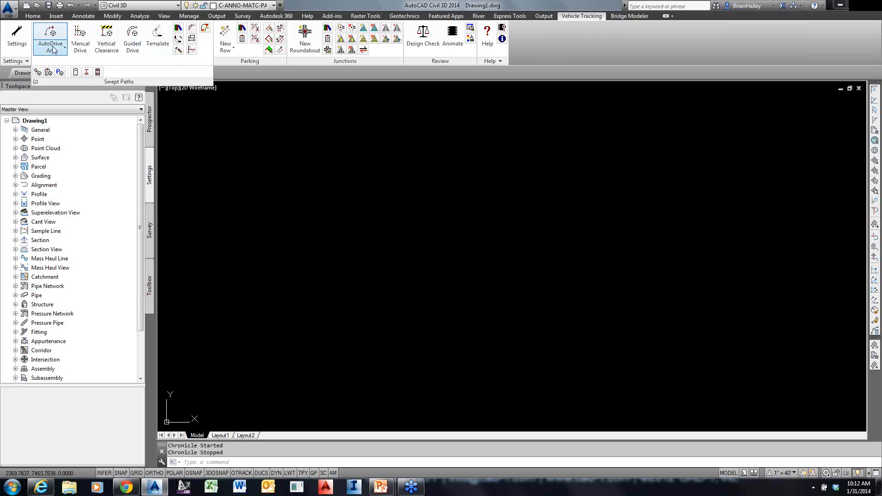
click(340, 179)
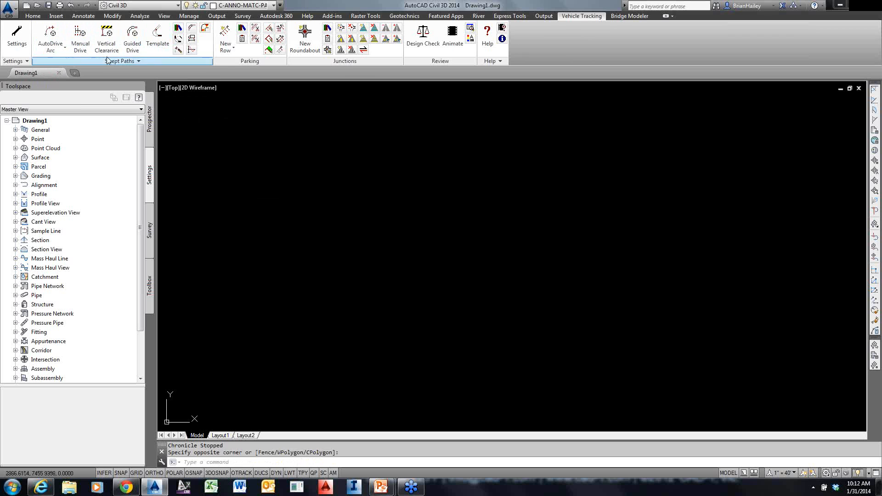
click(106, 39)
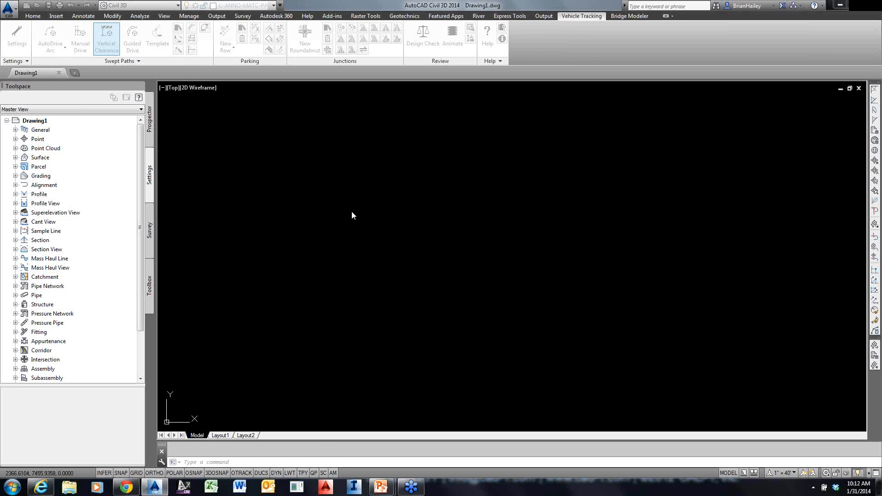
click(375, 185)
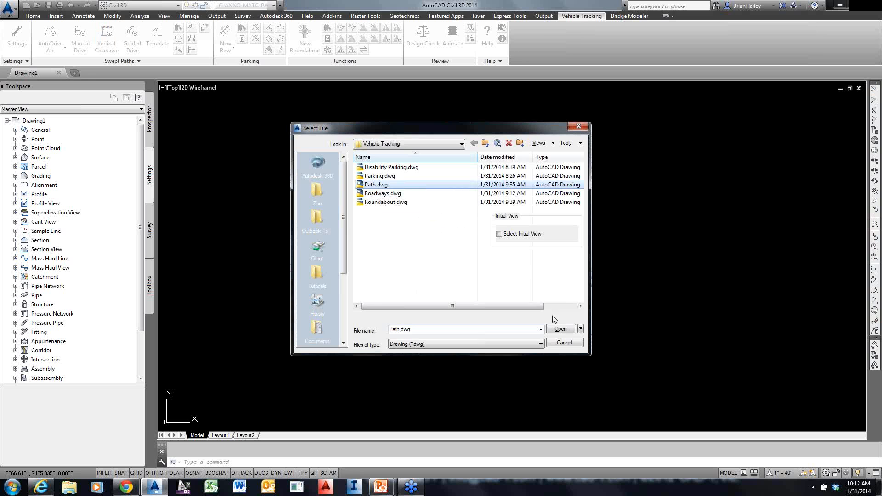
click(557, 334)
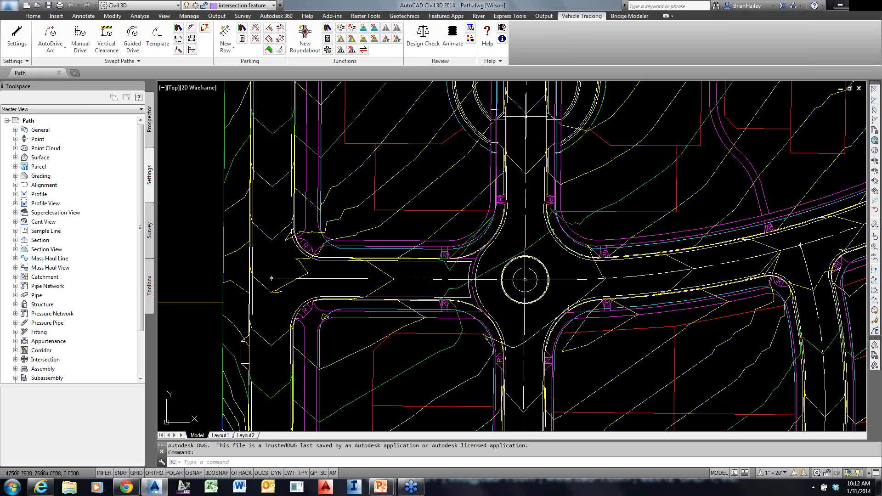
Start a swept path with the AutoDrive Arc command
mouse_move(530, 112)
click(54, 49)
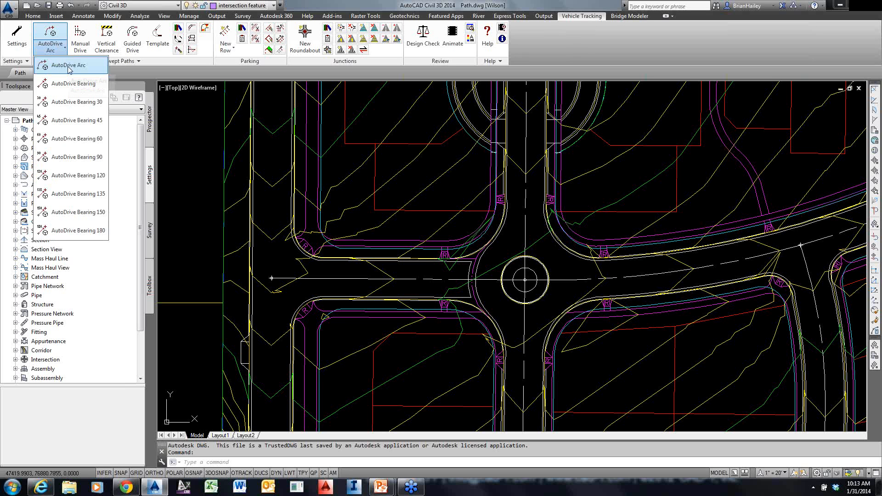
click(58, 50)
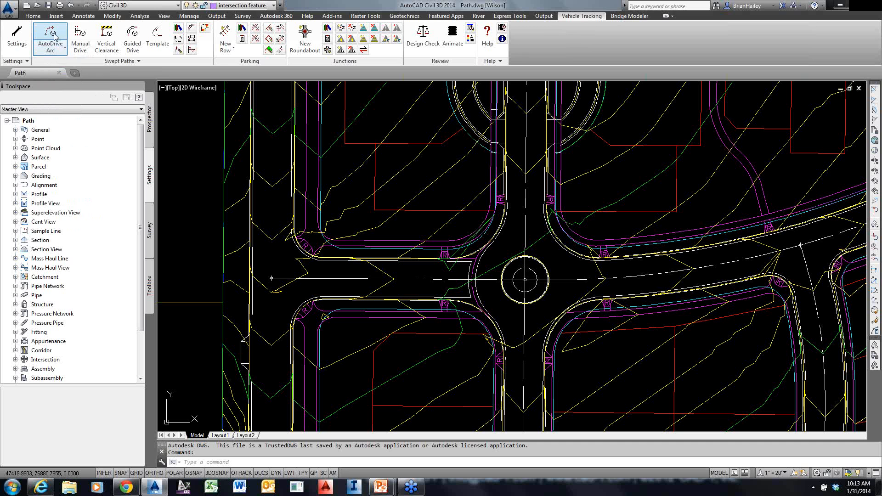
click(57, 47)
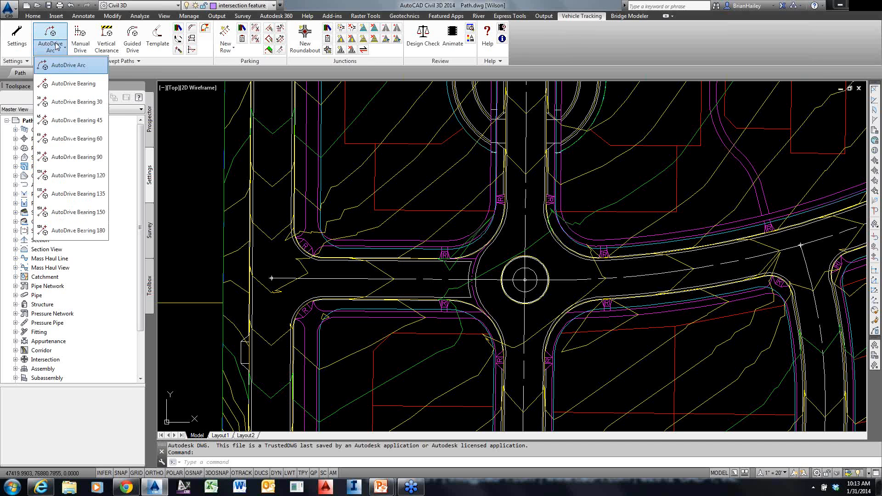
click(67, 65)
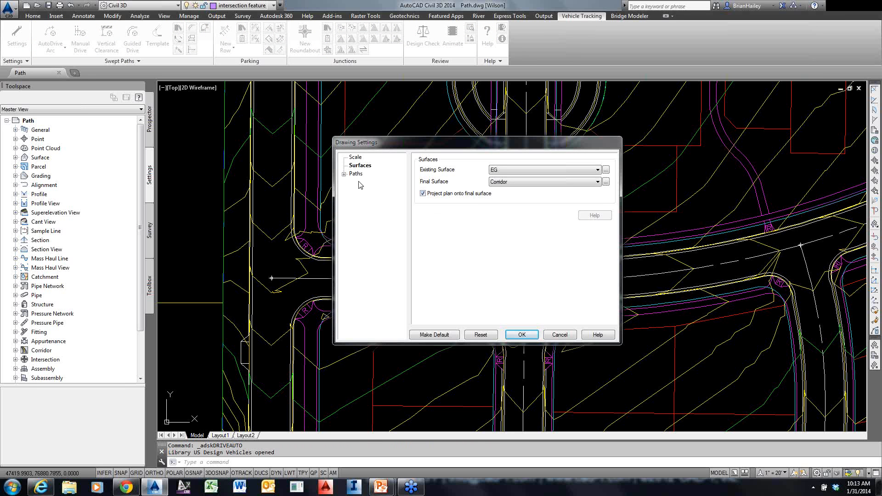
Review the Surfaces and path Layers drawing settings, and accept them with the basic layer naming convention
click(344, 174)
click(813, 488)
mouse_move(836, 429)
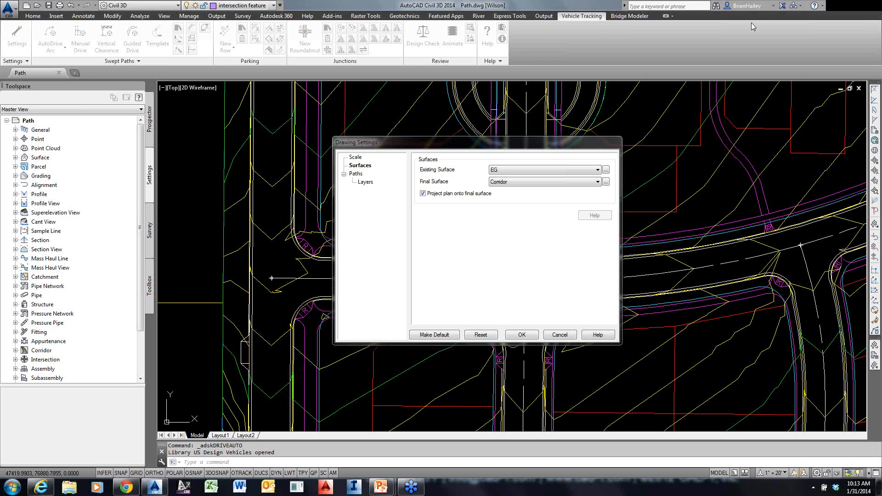
click(541, 275)
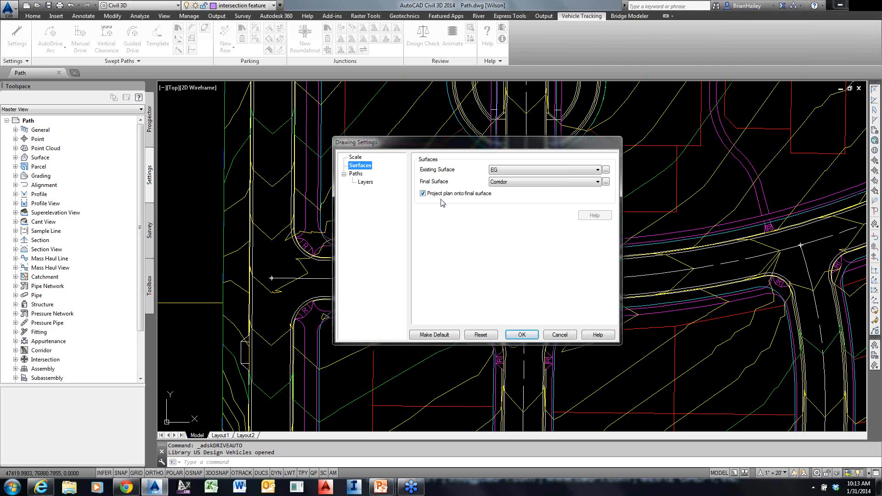
click(364, 182)
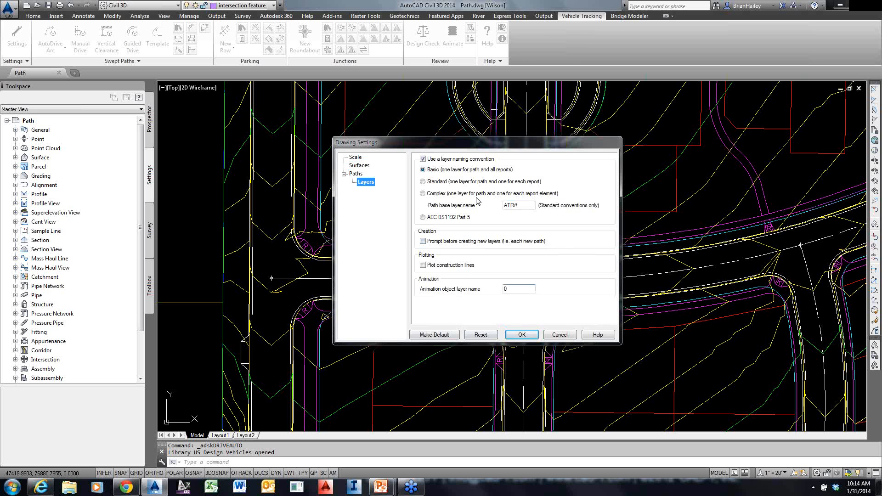
click(522, 336)
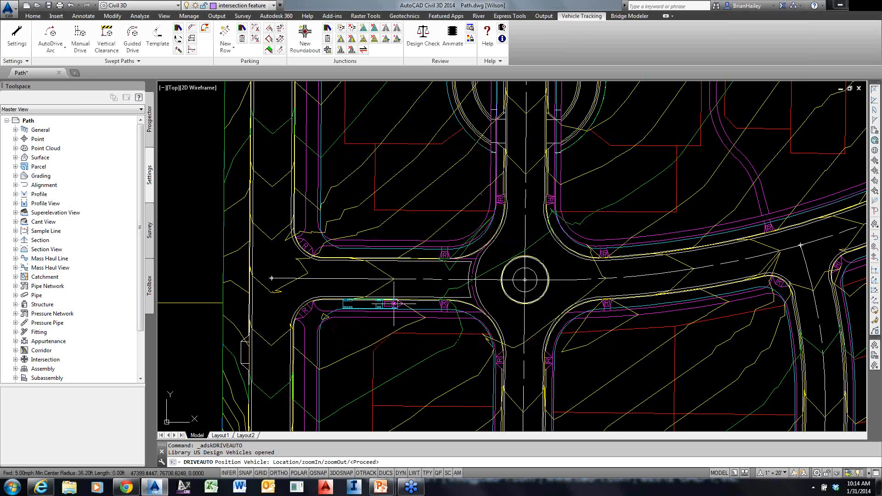
Position the WB-40 semi-trailer facing north in the east lane of the westernmost north-south road, south of the side-road intersection
mouse_move(393, 302)
middle_down()
mouse_move(406, 168)
mouse_move(422, 161)
middle_up()
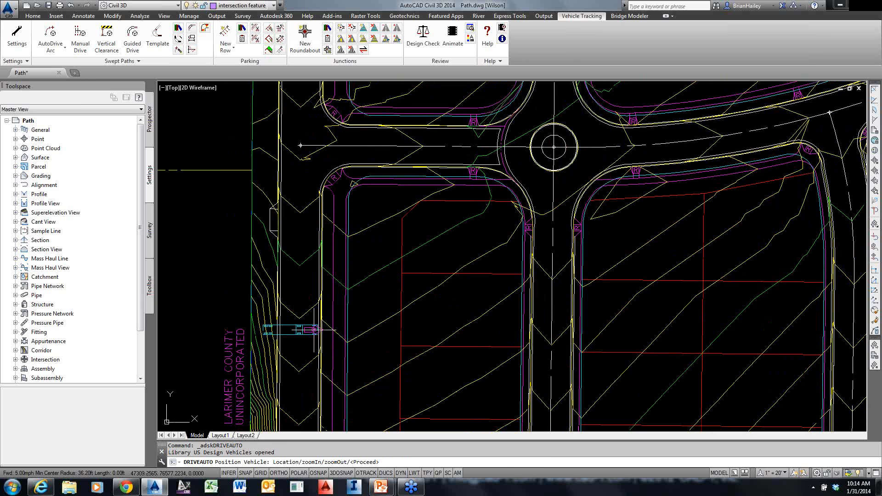
click(313, 274)
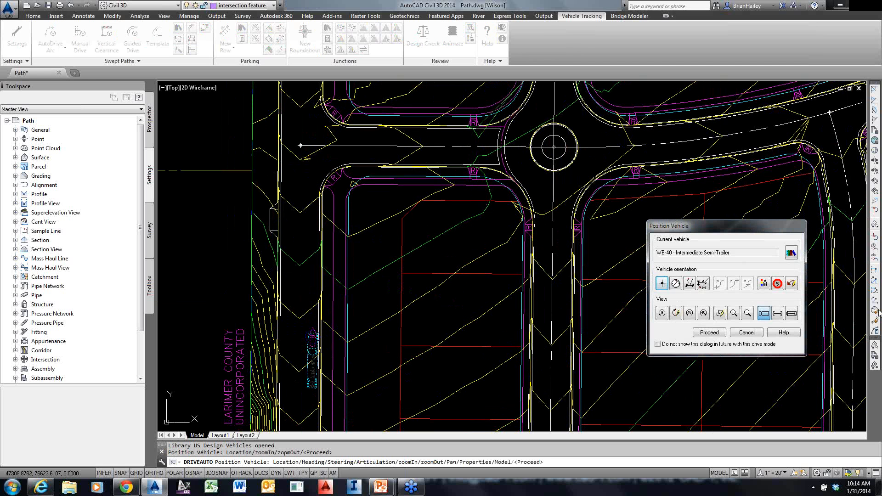
drag(745, 235, 693, 239)
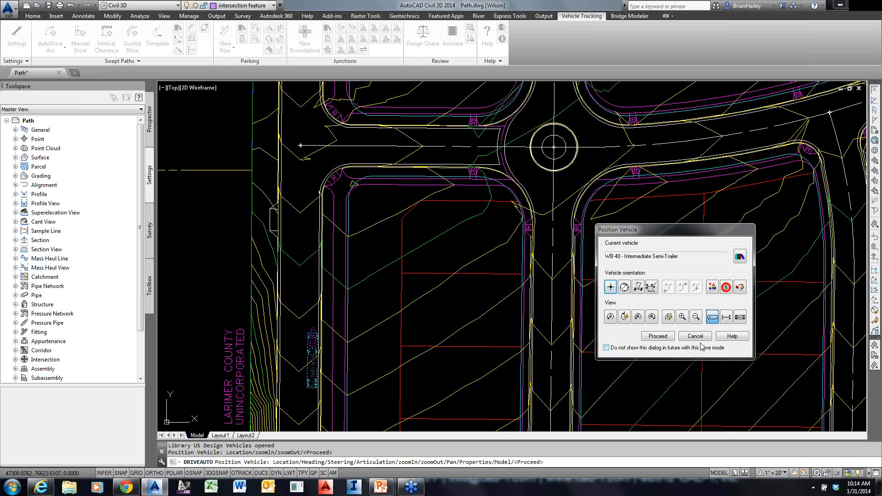
Open the vehicle library and examine the Heft 502 2000 group of the Austrian Design Vehicles
click(739, 258)
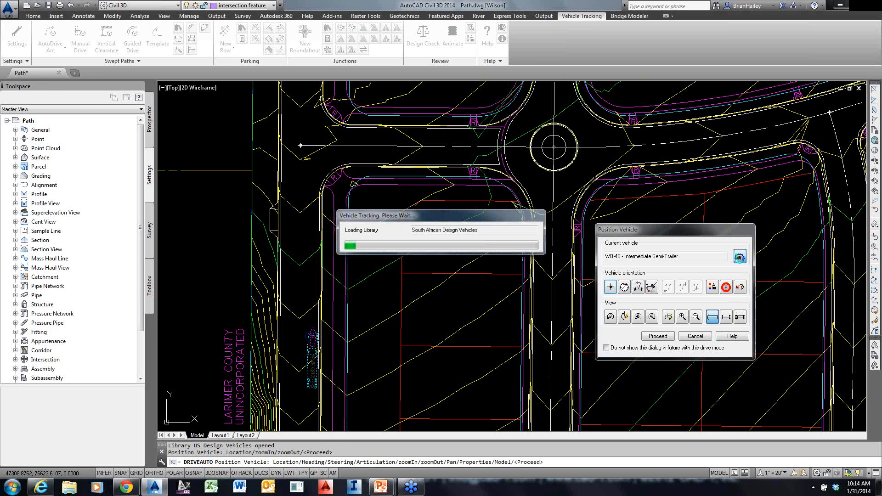
drag(256, 126, 308, 1)
double_click(133, 85)
click(132, 92)
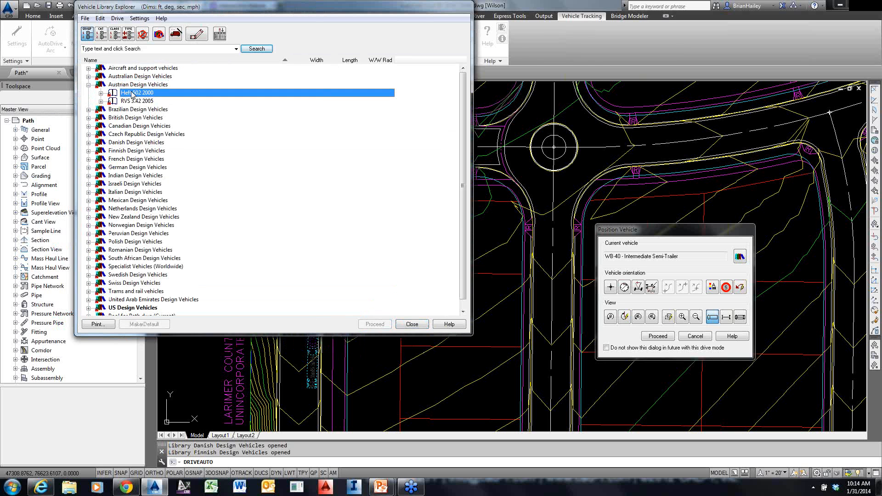
double_click(132, 93)
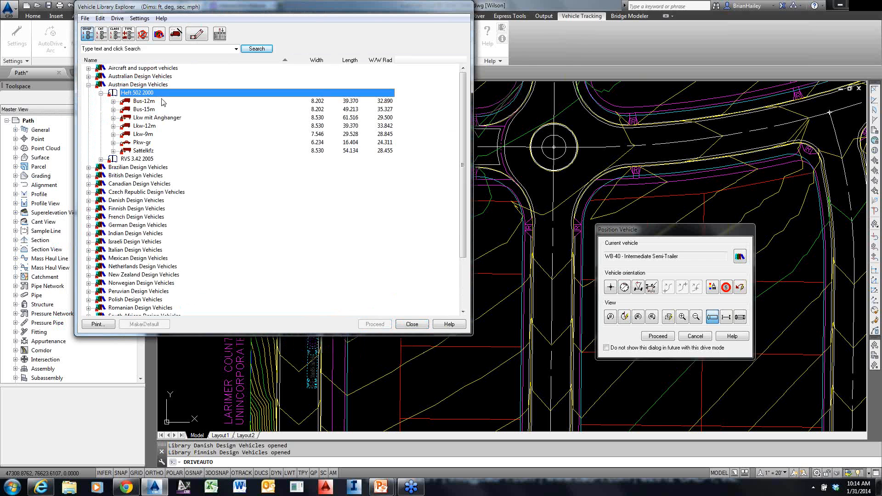
click(100, 93)
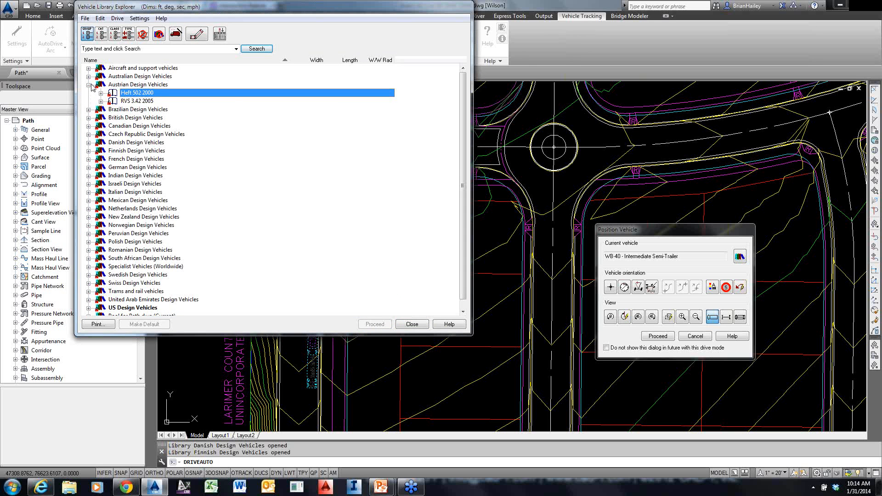
click(89, 85)
Examine the AASHTO 2004 (US Customary) vehicles within the State-wide (AASHTO) group of the US Design Vehicles
click(134, 292)
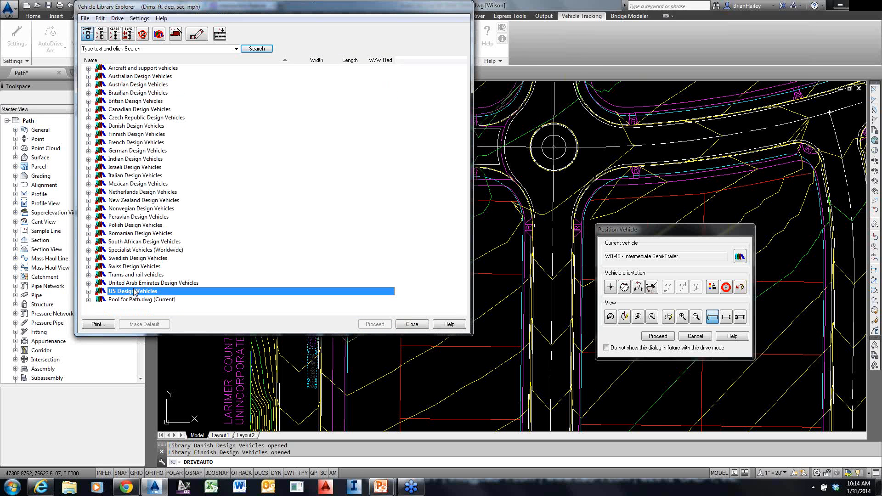
click(88, 291)
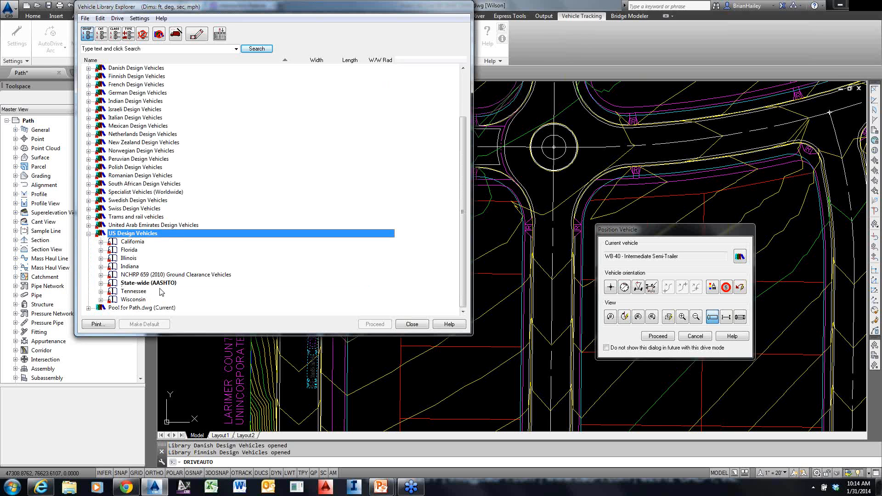
click(171, 284)
click(101, 284)
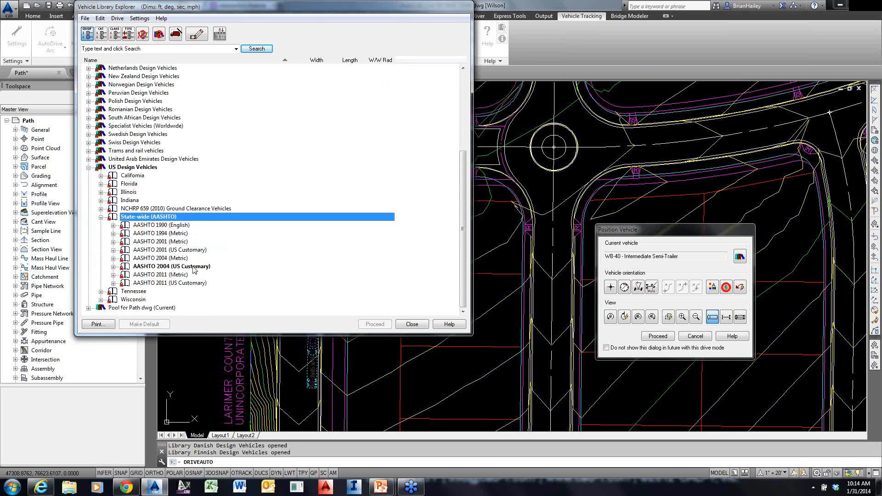
click(113, 267)
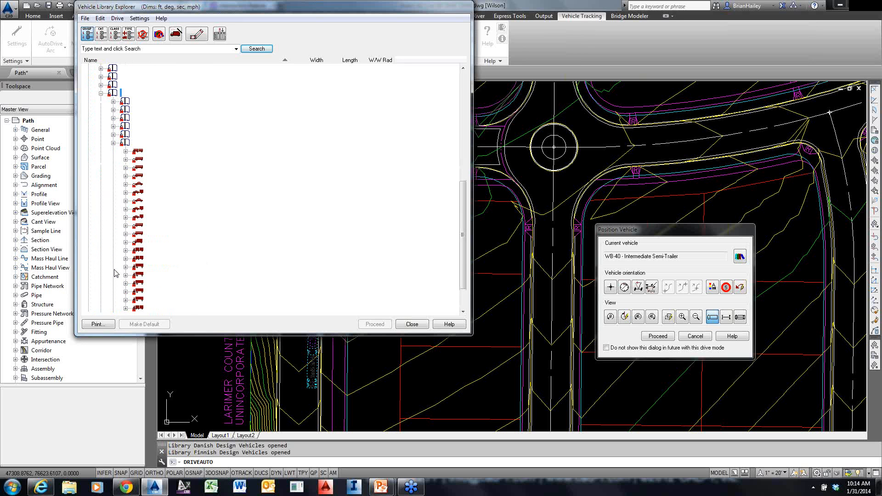
scroll(180, 146, down, 1)
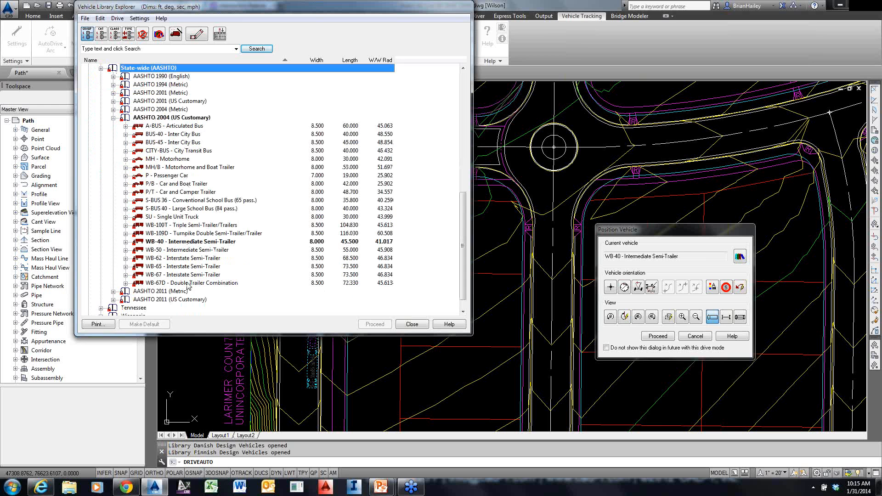
click(100, 68)
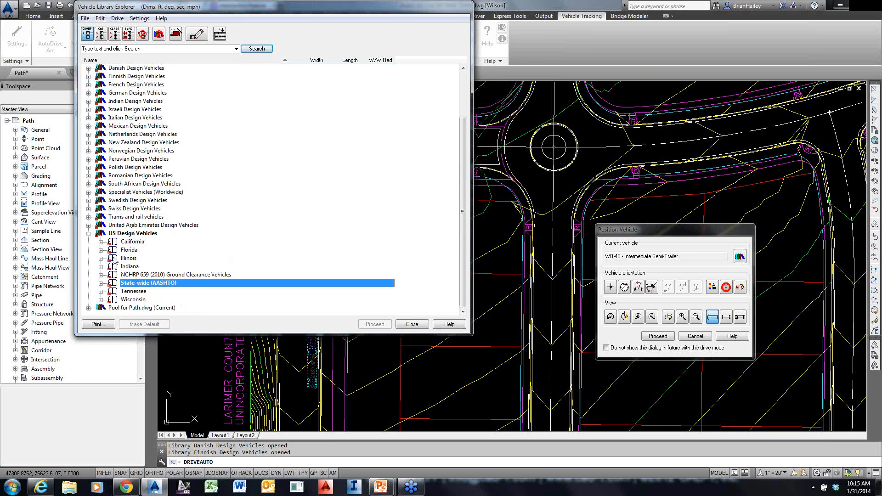
click(89, 234)
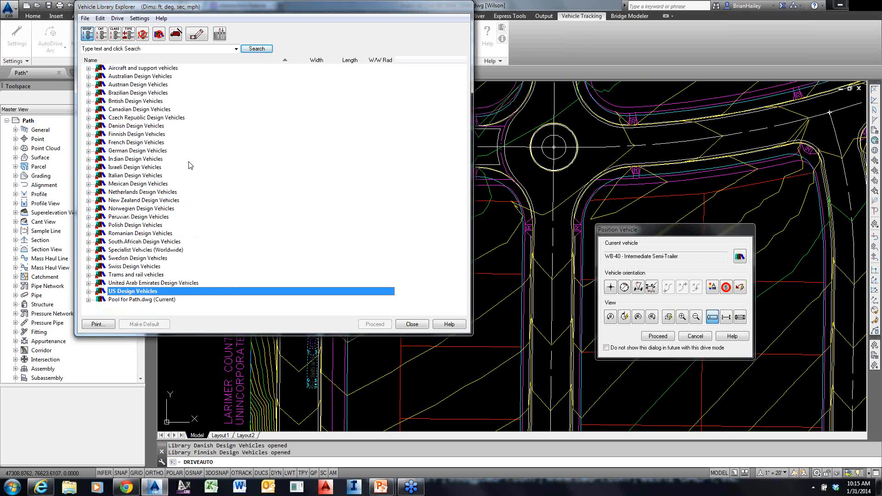
Examine the Aerospatiale and Airbus models in the Commercial Aircraft library, and close the library without changing the current vehicle
double_click(128, 69)
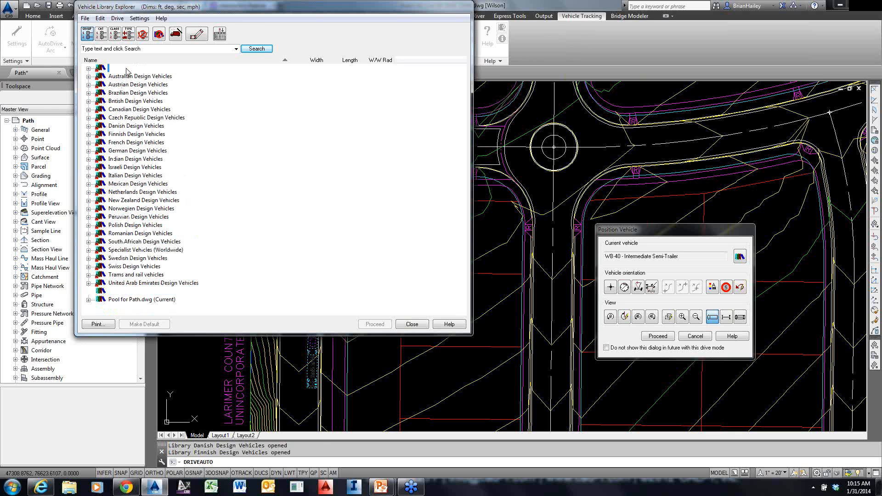
double_click(138, 76)
click(139, 84)
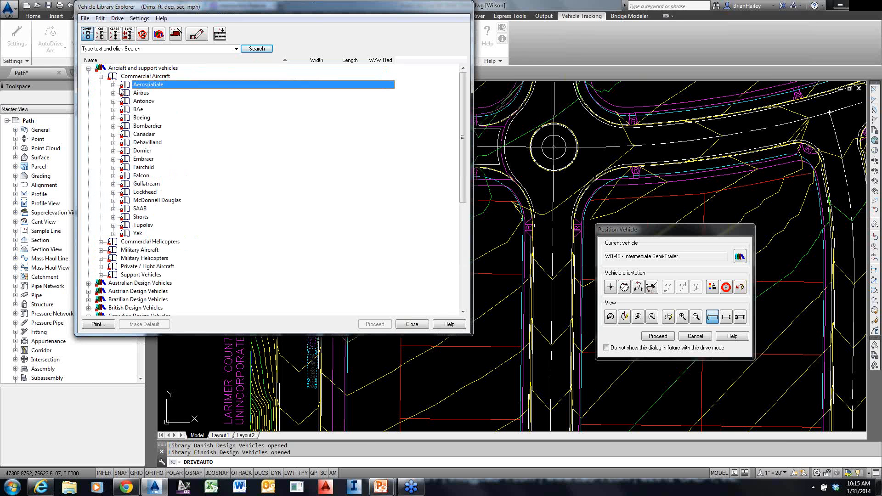
click(113, 84)
click(150, 93)
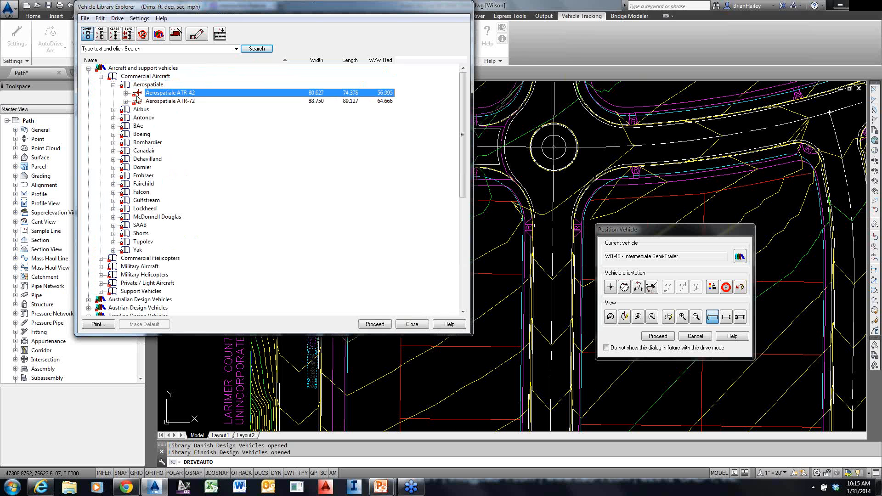
click(113, 84)
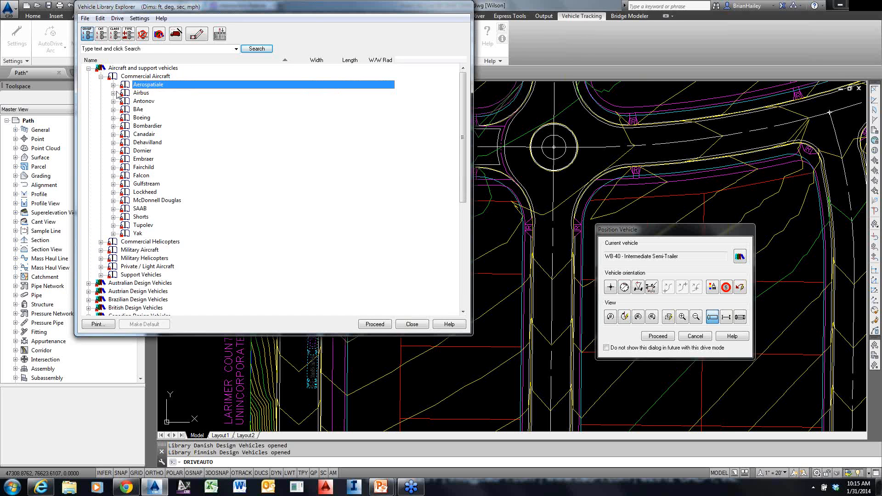
click(114, 93)
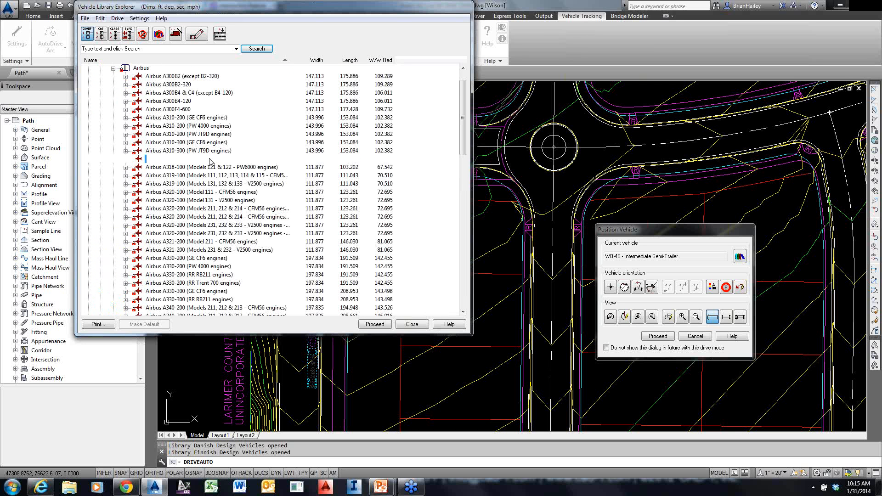
click(216, 159)
scroll(223, 170, down, 4)
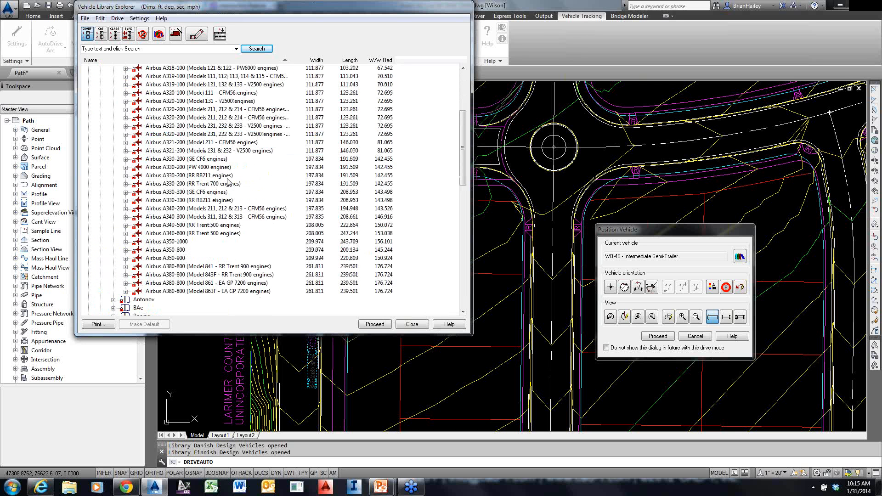
click(213, 274)
click(207, 291)
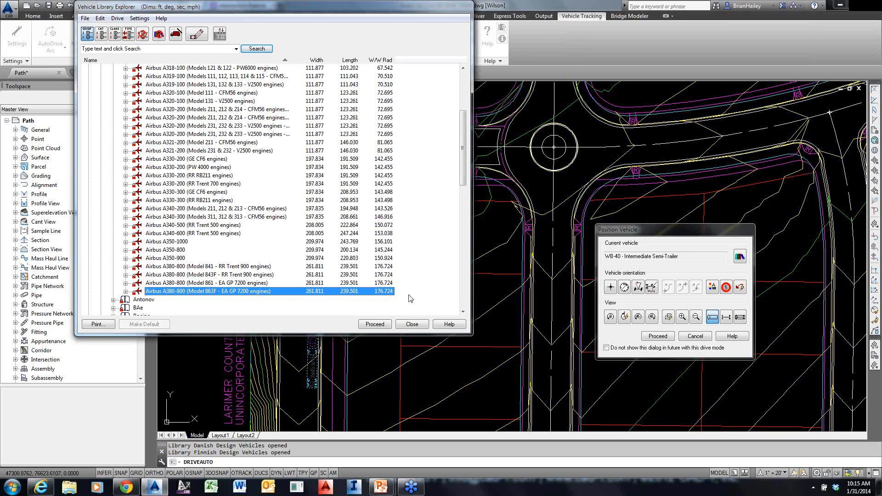
click(417, 327)
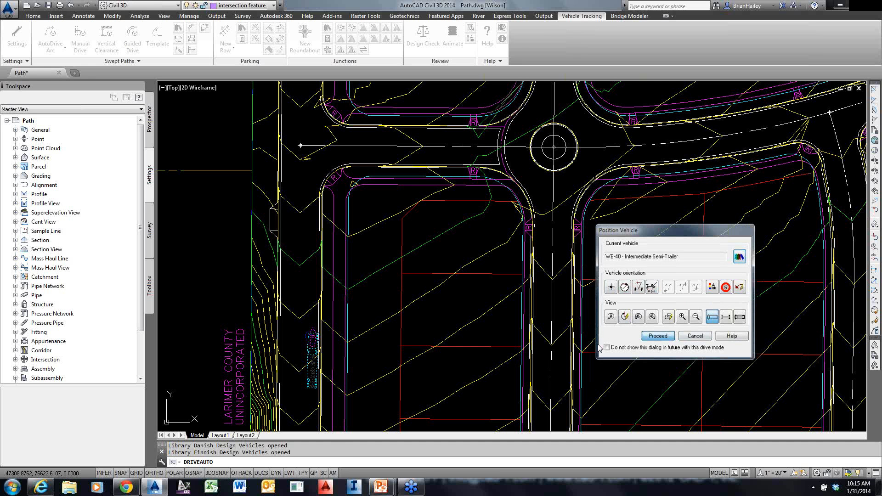
Proceed from the vehicle placement and drive the semi-trailer north, right into the side road, and east to the roundabout entry
key(Return)
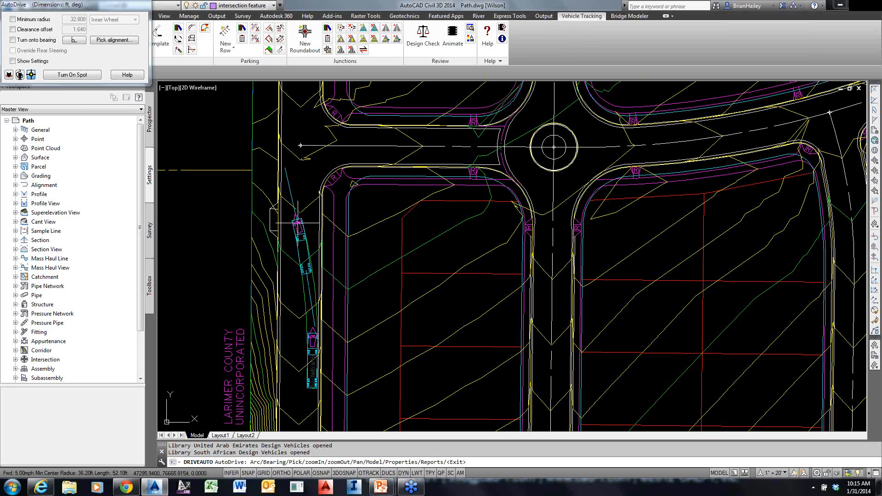
click(303, 198)
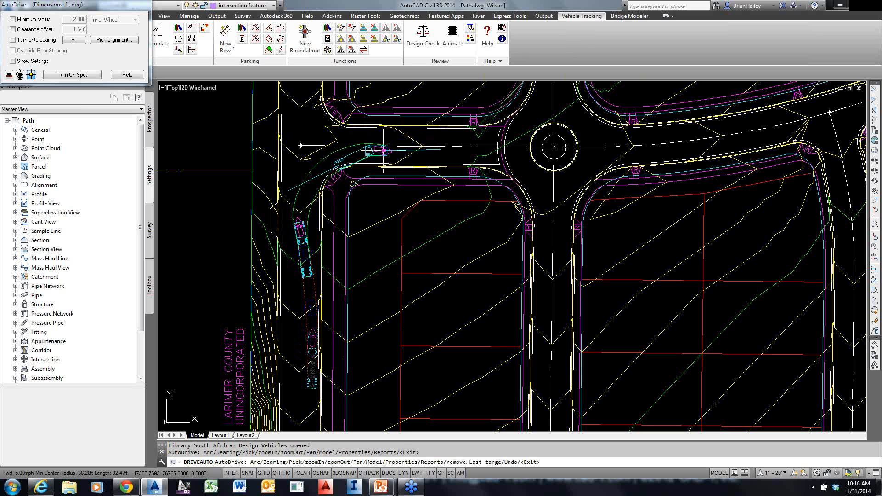
click(376, 150)
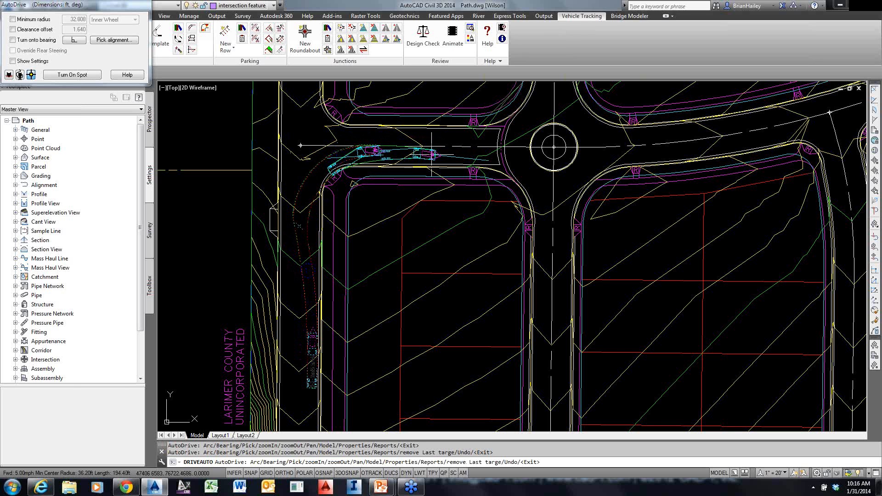
click(457, 155)
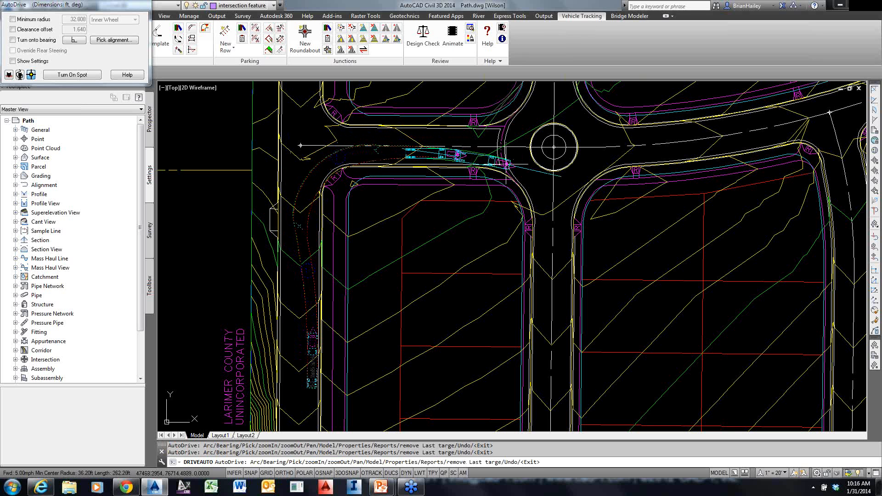
click(510, 169)
Try a path target just south of the roundabout's central island, and remove that last target
click(547, 188)
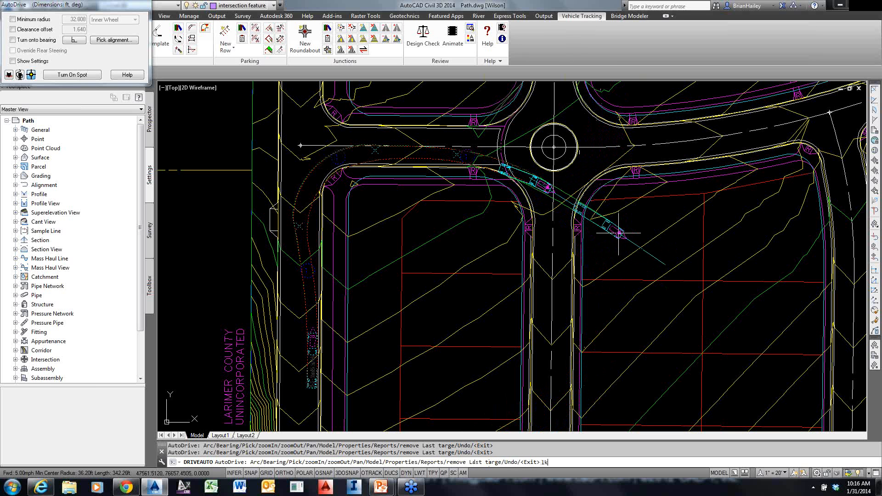
key(Return)
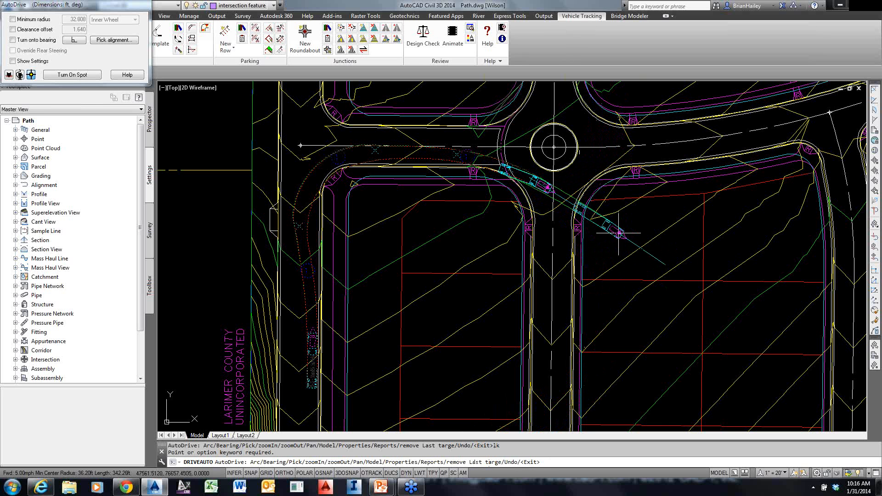
text(l)
key(Return)
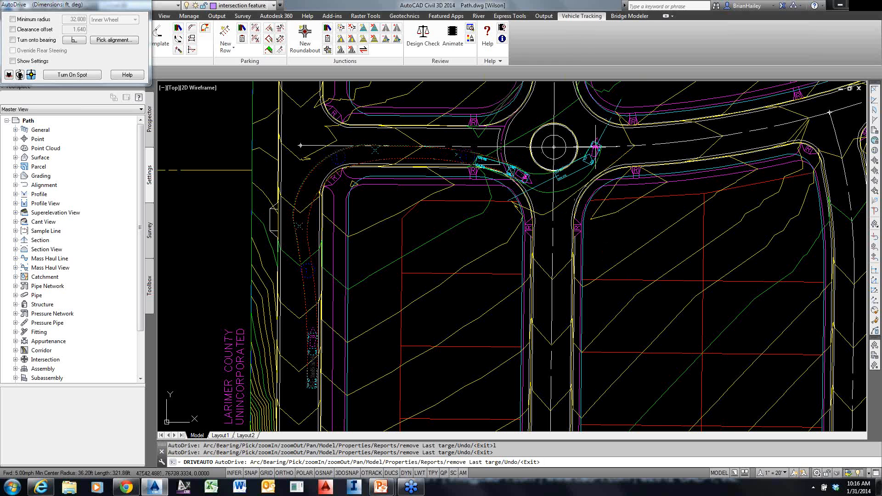
Continue the path counterclockwise around the roundabout's east side and north along the exit road past the oval, and finish it
mouse_move(594, 146)
middle_down()
mouse_move(577, 147)
mouse_move(585, 215)
middle_up()
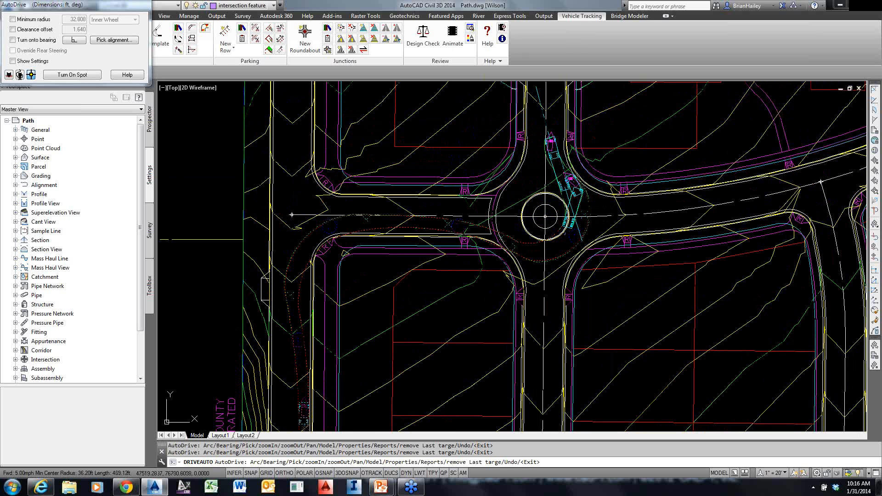
mouse_move(562, 129)
middle_down()
mouse_move(556, 154)
mouse_move(530, 159)
mouse_move(539, 156)
mouse_move(521, 229)
middle_up()
click(521, 138)
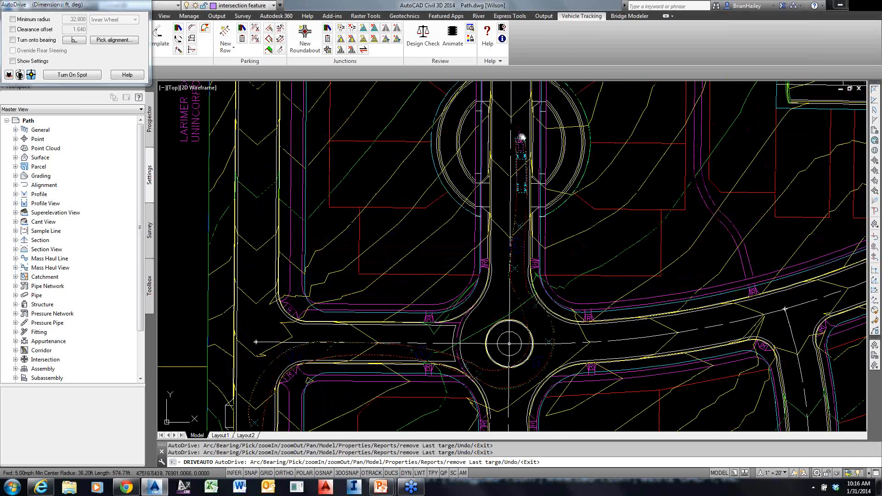
middle_drag(522, 138, 518, 219)
key(Return)
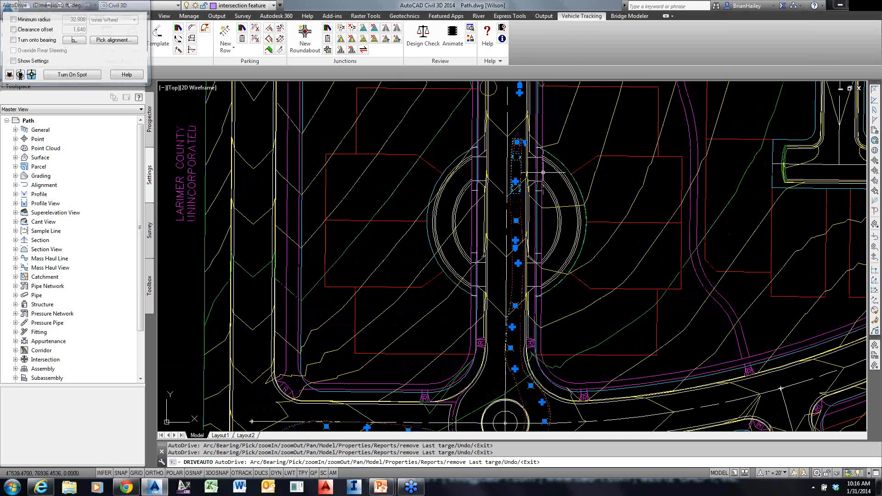
middle_drag(528, 299, 545, 90)
key(Escape)
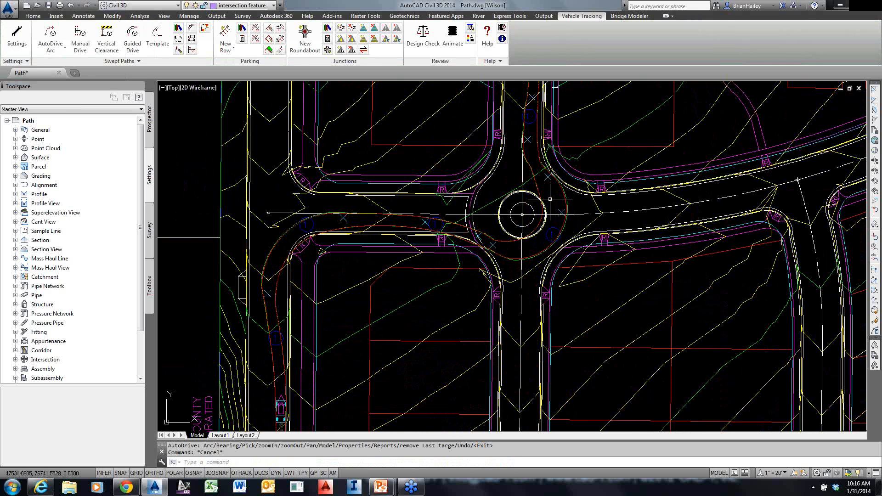
scroll(524, 213, up, 2)
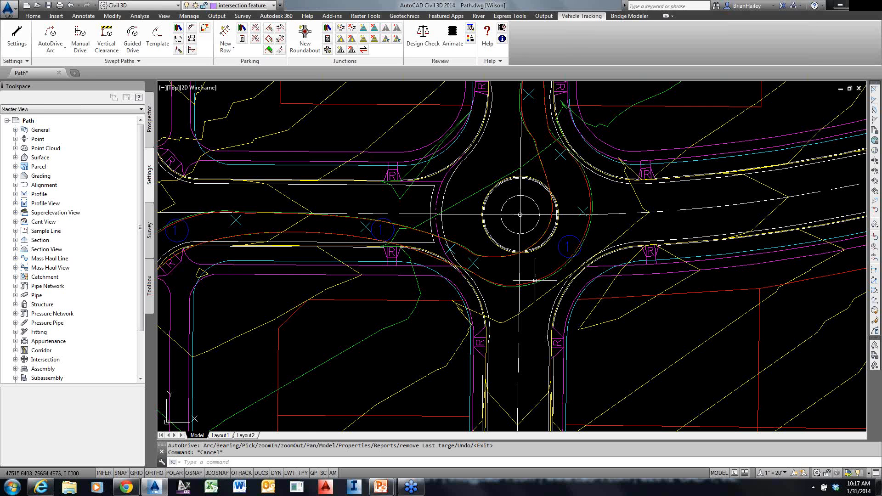
scroll(579, 241, down, 2)
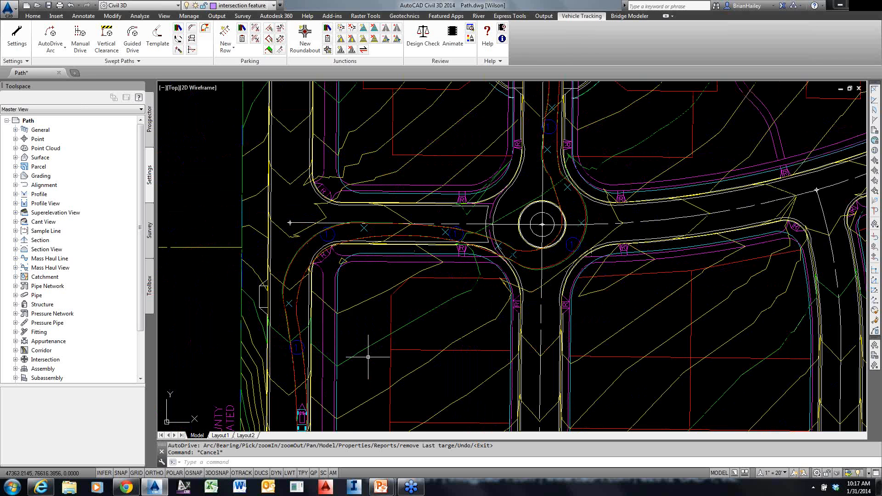
scroll(317, 281, down, 2)
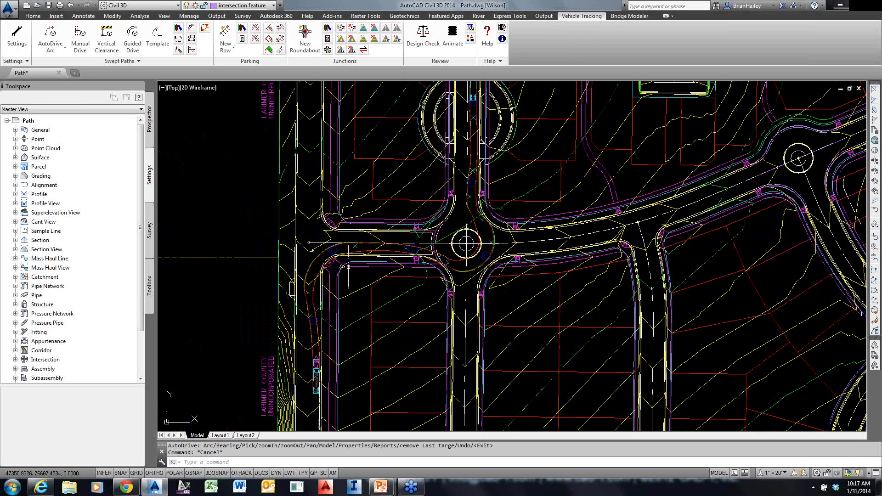
mouse_move(329, 336)
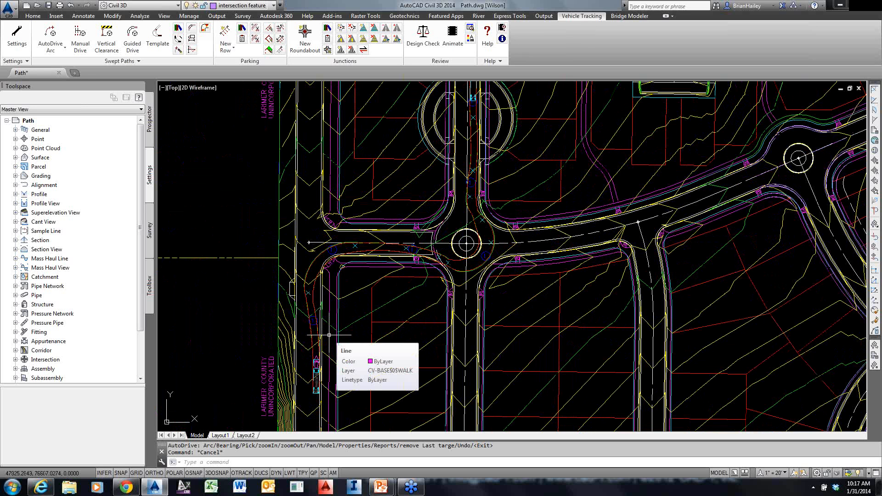
key(Escape)
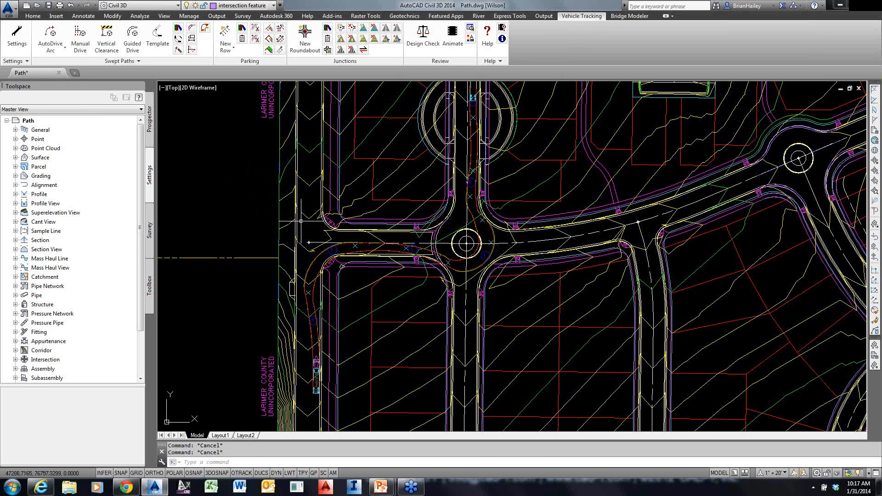
Place a vehicle body outline with annotation on the swept path at the right turn into the side road
click(192, 29)
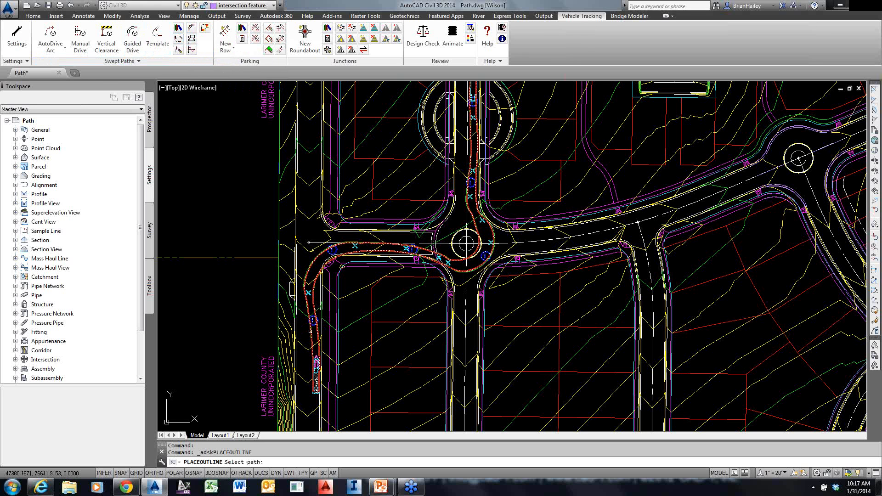
click(311, 331)
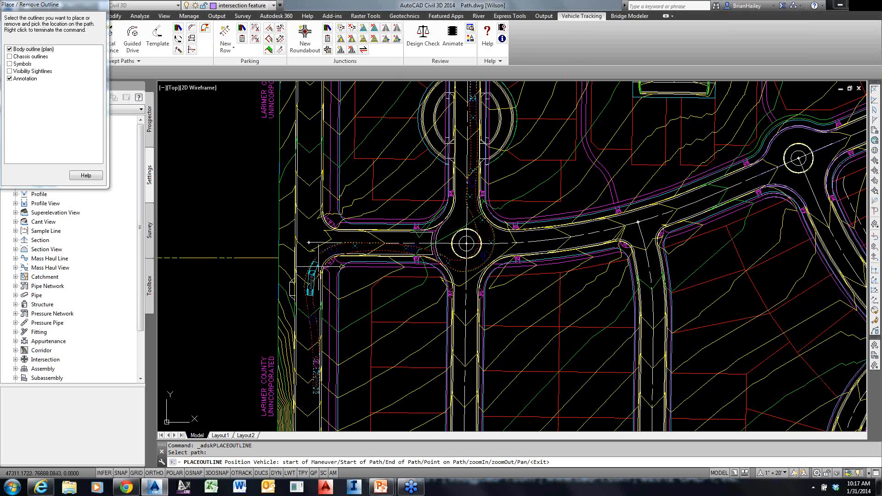
scroll(317, 267, up, 2)
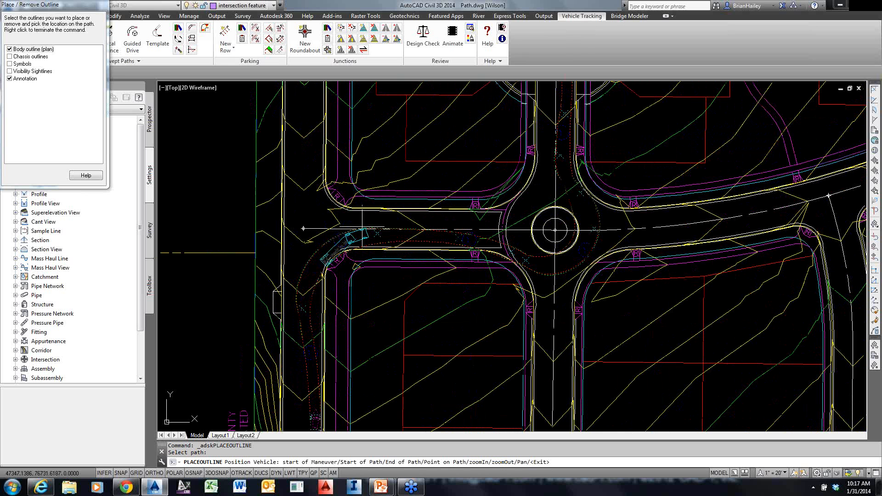
click(361, 228)
scroll(334, 257, up, 5)
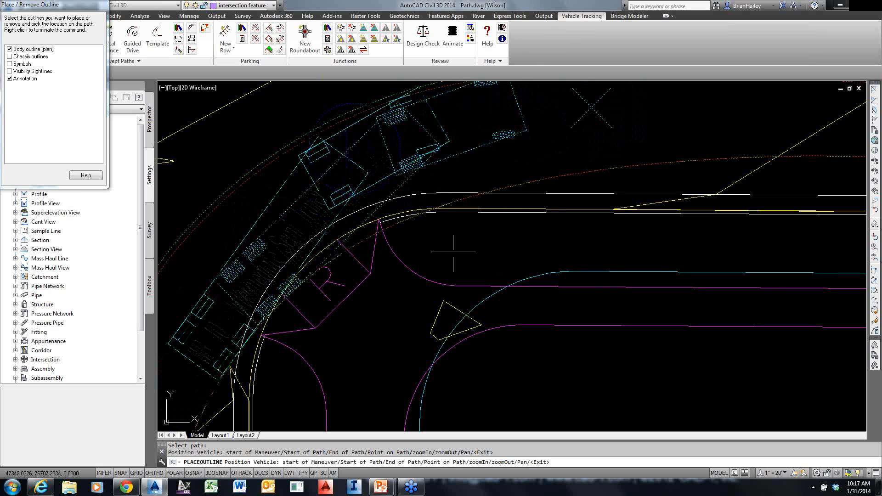
scroll(385, 279, down, 3)
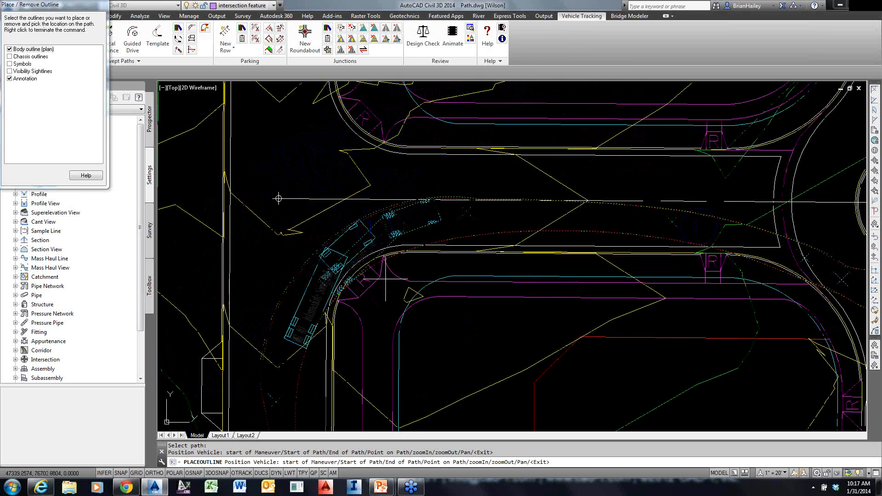
Place further body outlines at the roundabout entry, around its east side and along the north exit road, and end the outline placement
scroll(386, 279, down, 2)
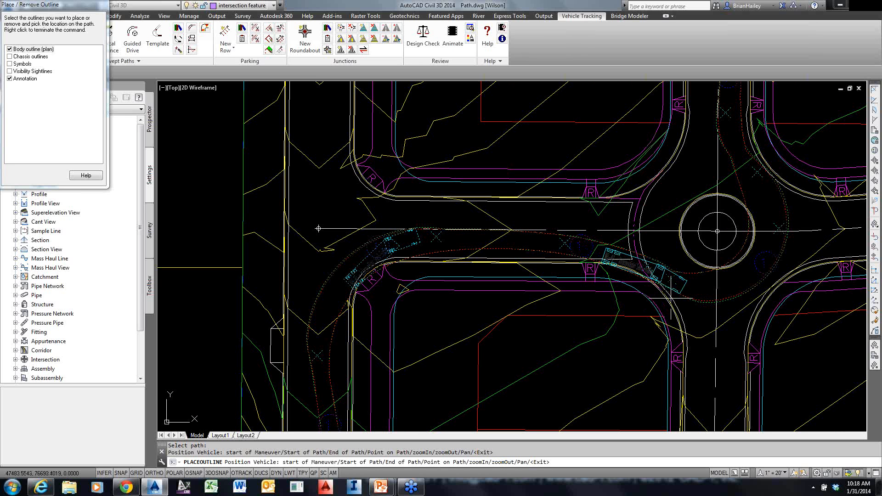
click(699, 301)
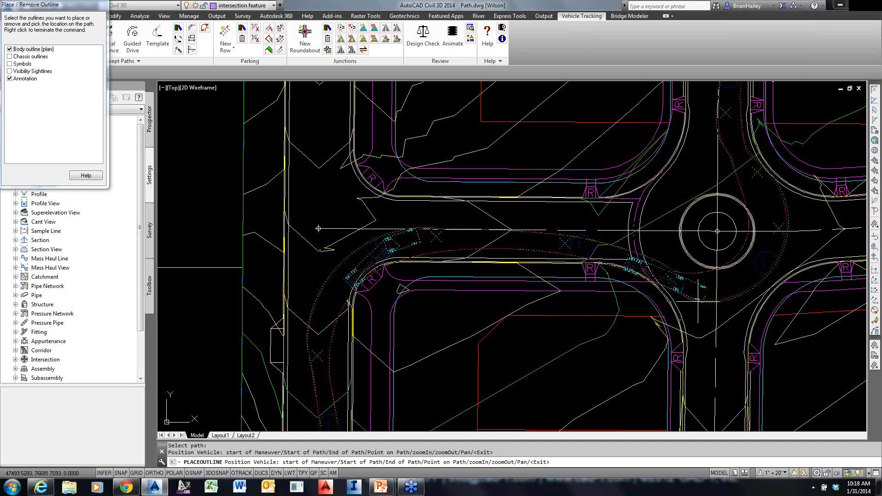
middle_drag(700, 303, 549, 337)
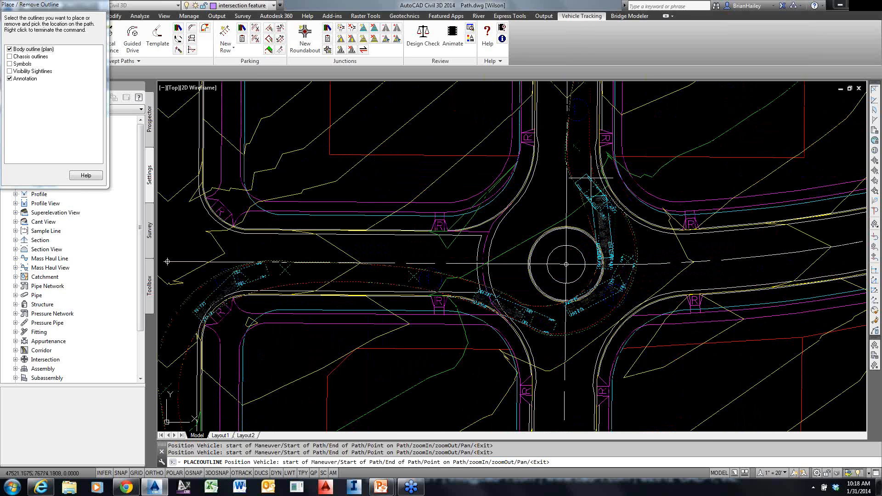
scroll(589, 177, up, 3)
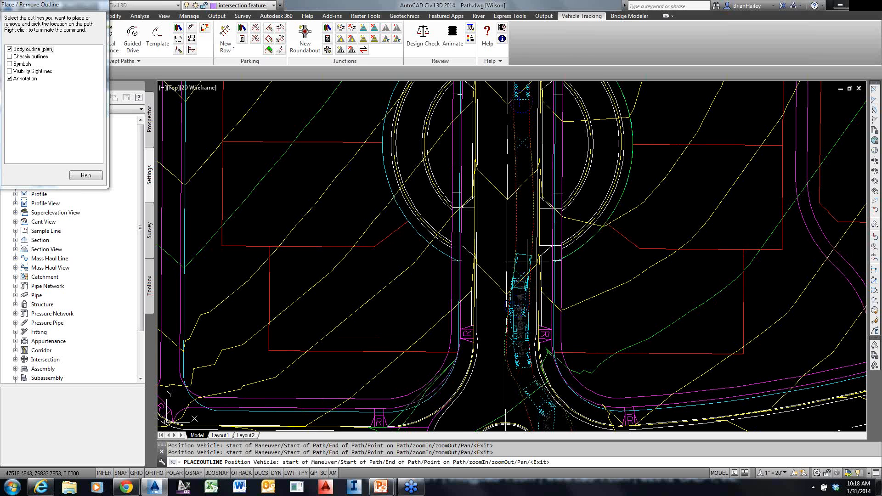
click(522, 144)
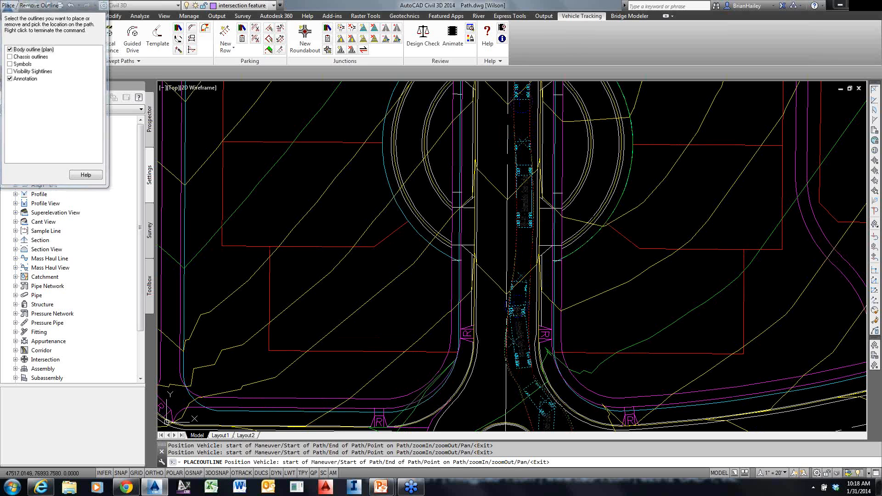
key(Escape)
key(Escape)
scroll(550, 168, down, 2)
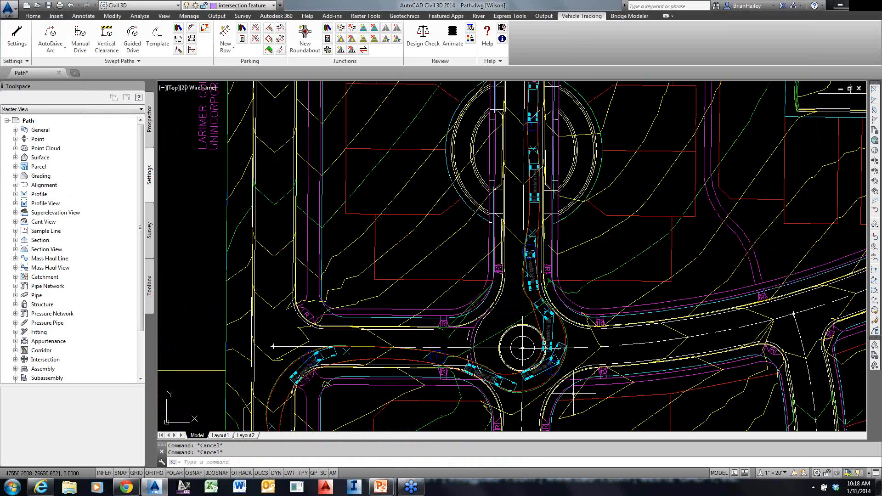
Hide the corridor surface contours by freezing their temp layer
click(394, 286)
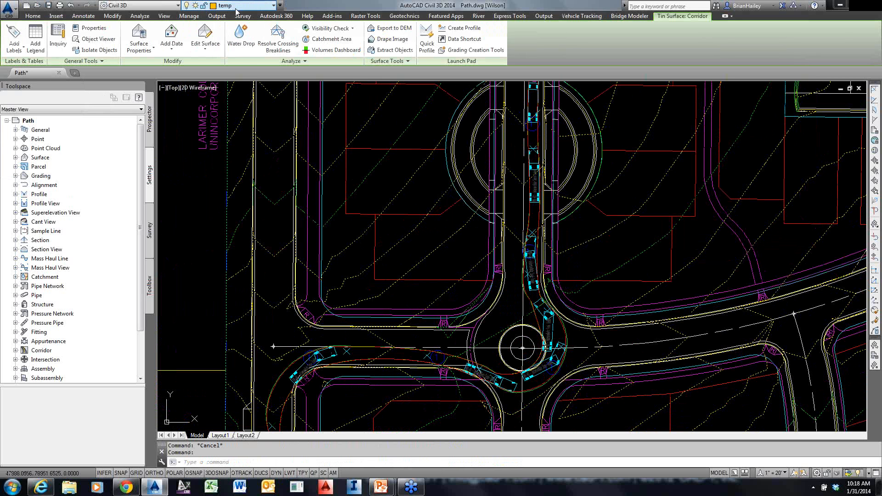
click(253, 6)
click(197, 17)
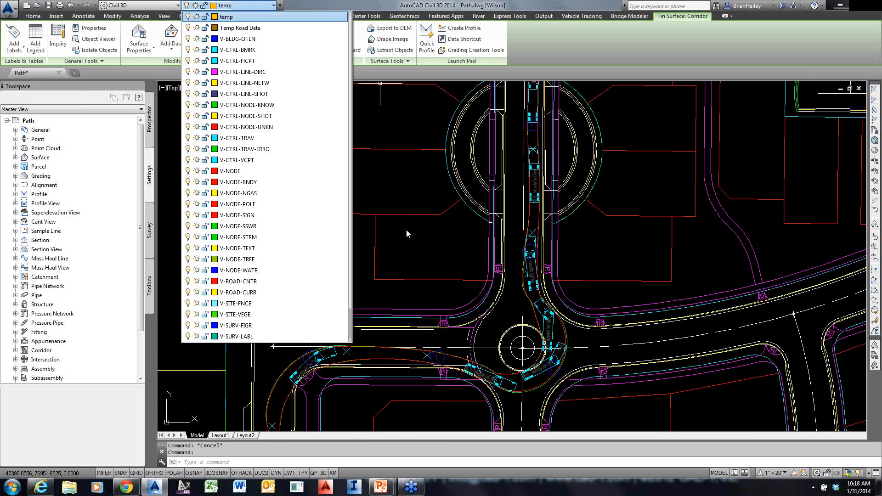
key(Escape)
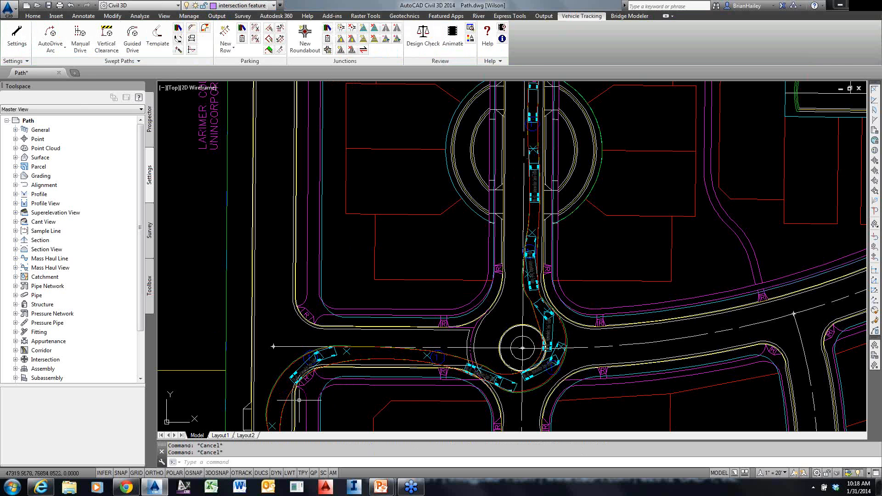
middle_drag(441, 351, 460, 167)
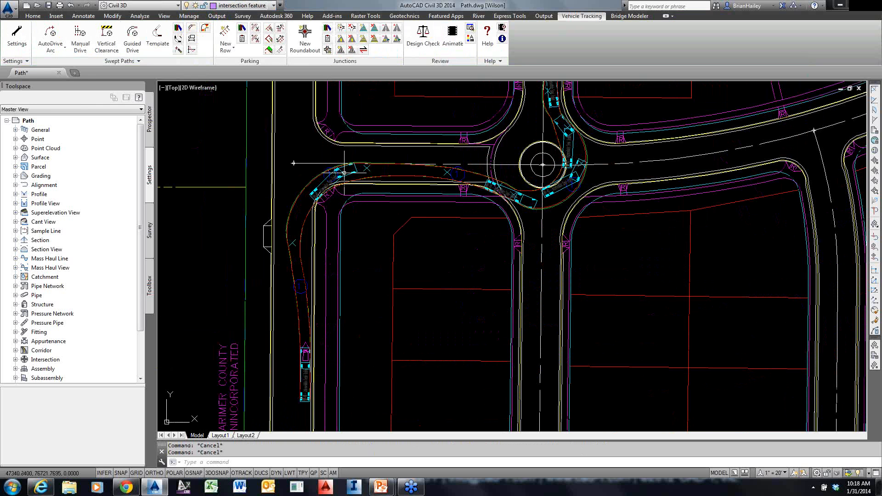
click(344, 173)
middle_drag(566, 257, 542, 298)
scroll(559, 278, down, 2)
key(Escape)
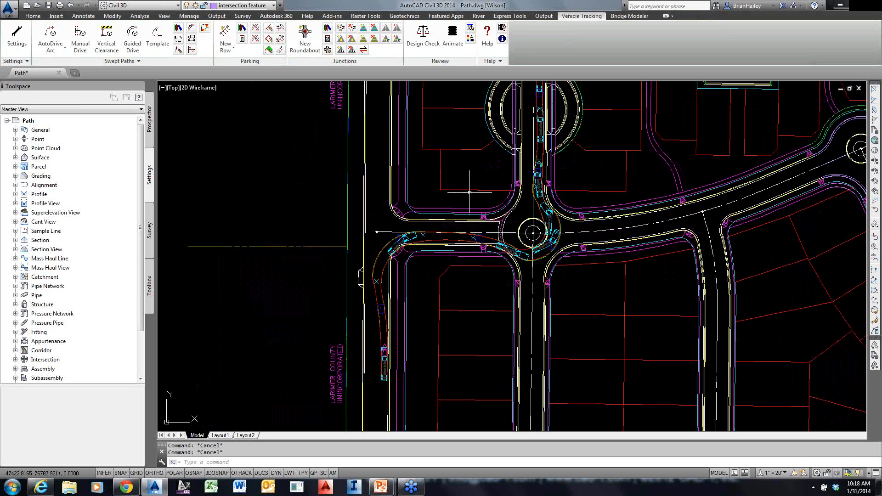
Start a turning template as a block insert into the current drawing, with 1 drawing unit representing 1 foot
middle_drag(480, 240, 469, 268)
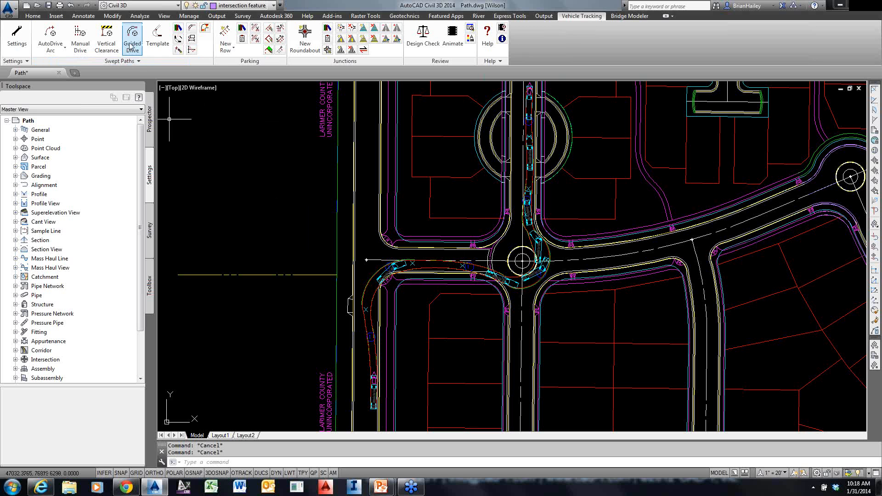
click(166, 48)
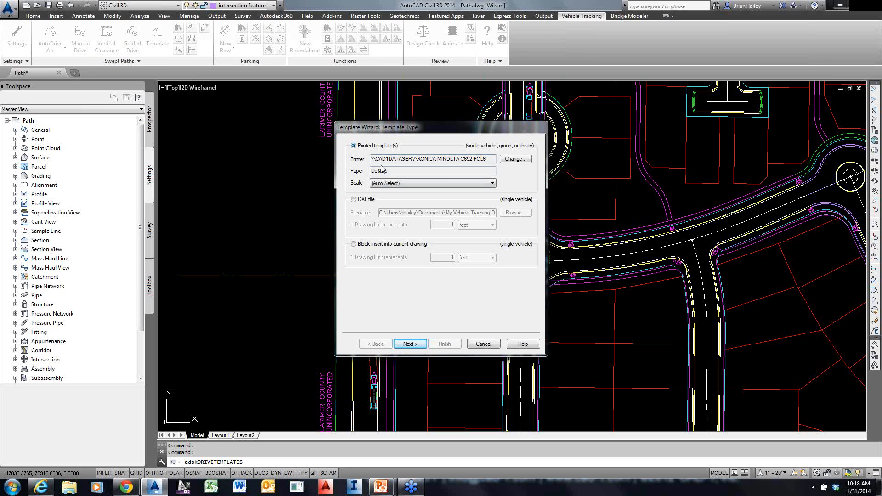
click(362, 246)
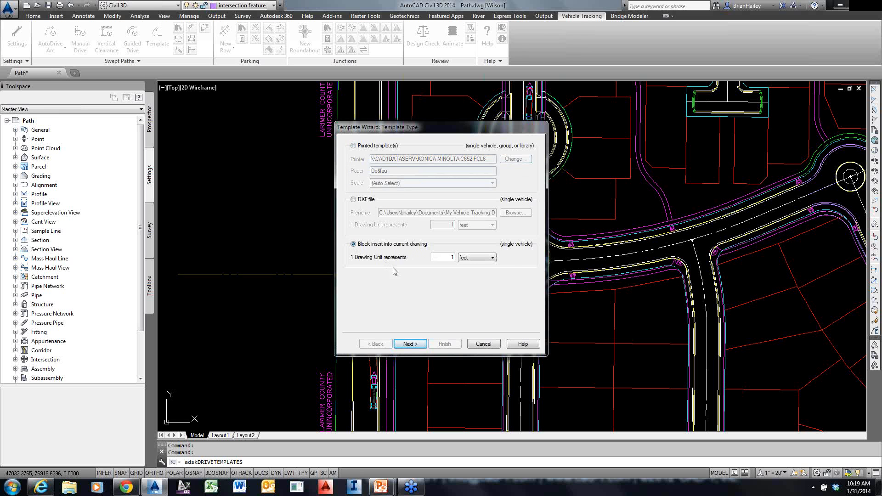
click(410, 343)
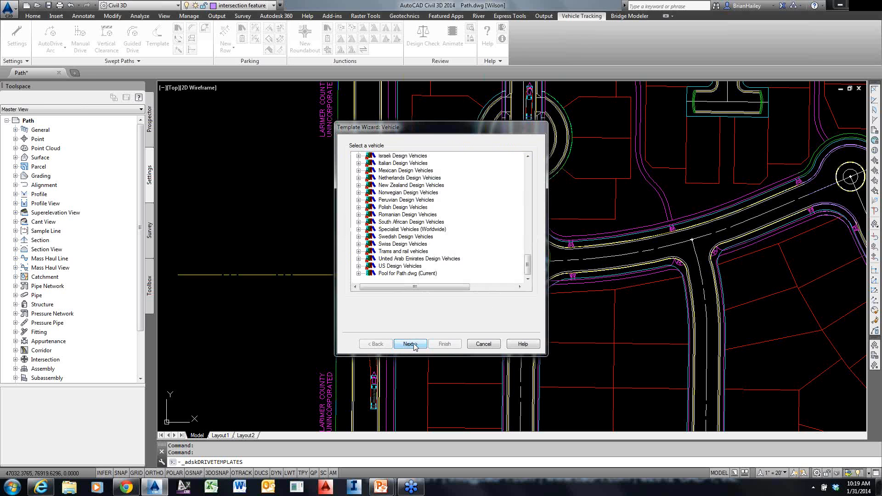
Choose WB-40 - Intermediate Semi-Trailer from the US State-wide AASHTO 2004 (US Customary) vehicles for the template
click(359, 266)
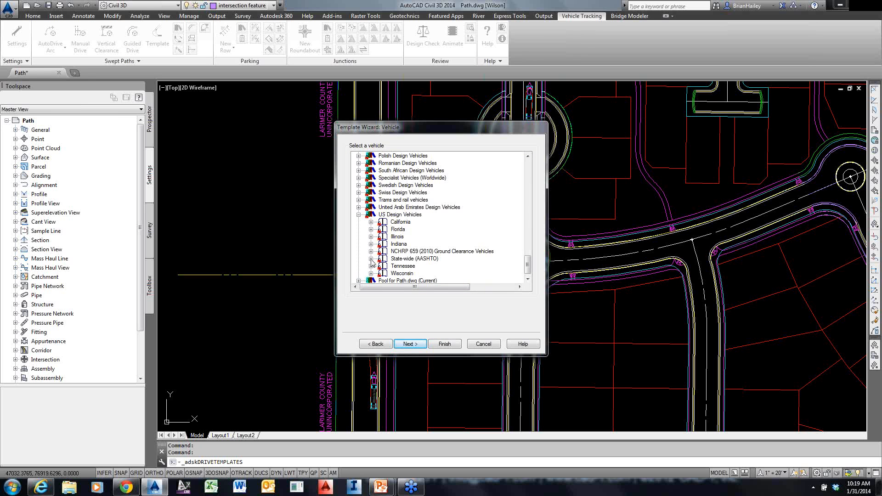
click(371, 259)
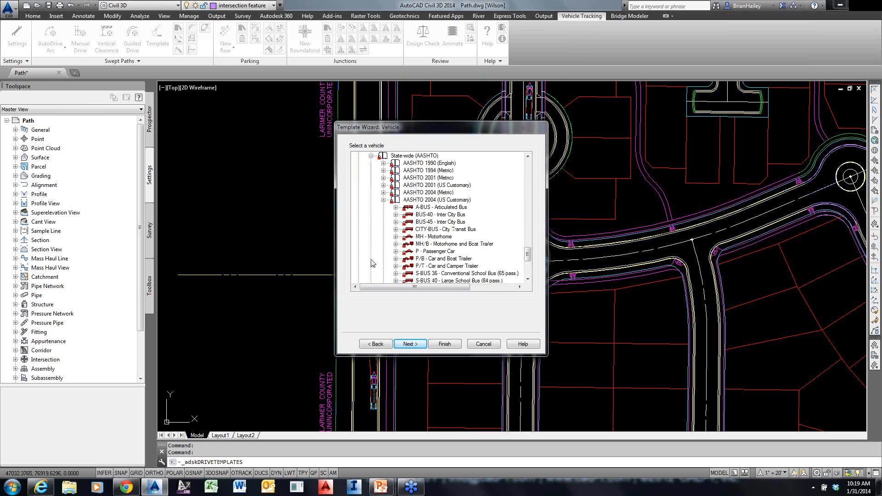
scroll(445, 257, down, 3)
click(444, 248)
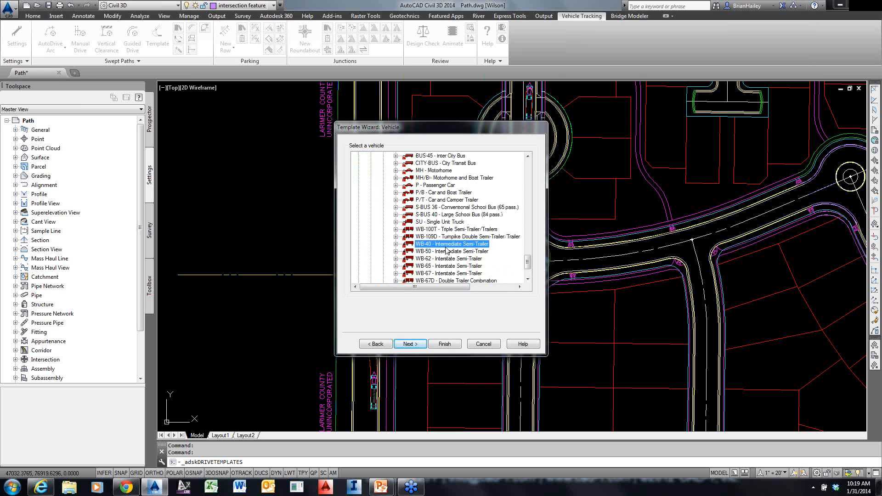
click(411, 345)
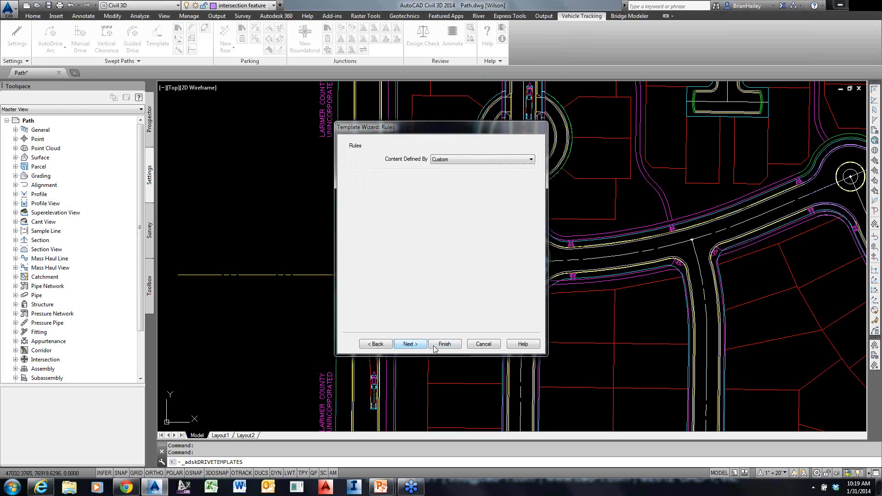
Accept Custom content rules and a turn rate limited by lock-to-lock time at 5 mph, and finish the template setup
click(411, 344)
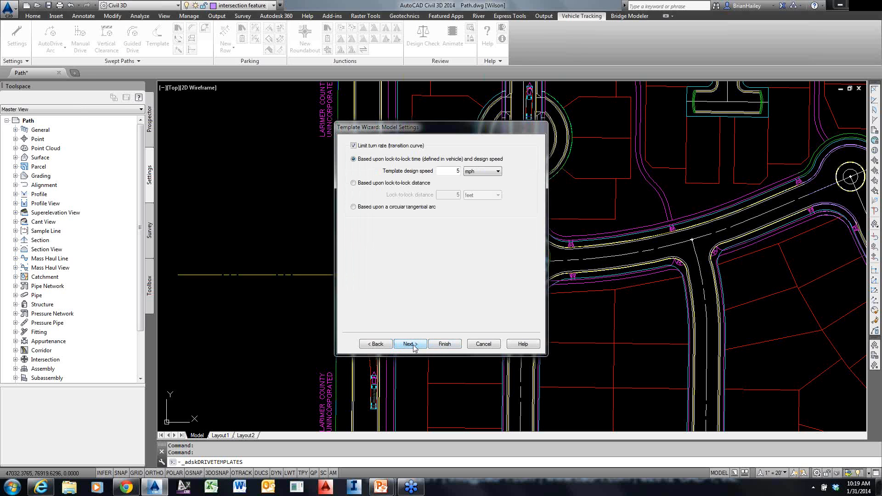
click(412, 344)
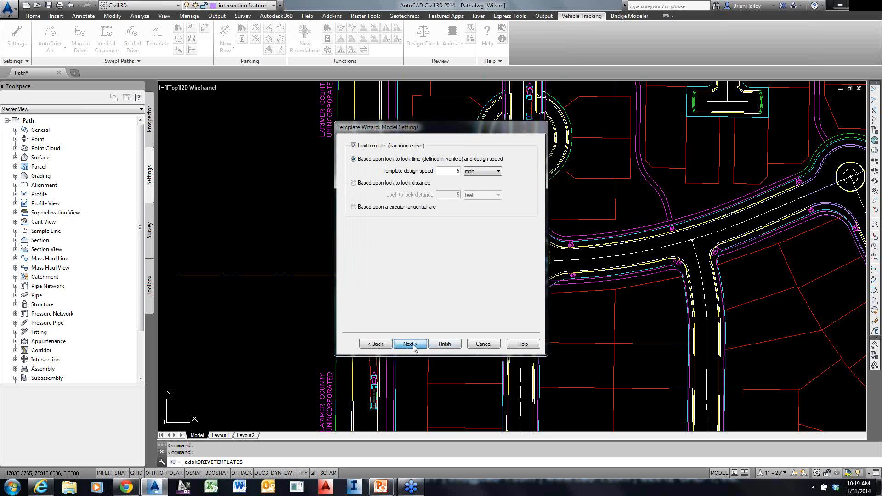
click(441, 344)
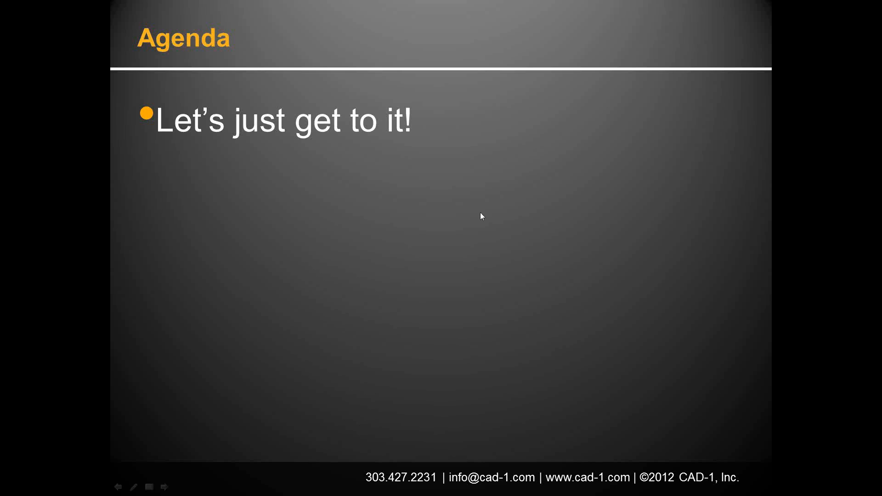
Insert the turning template block in the empty area west of the main north-south road and end the command
key(alt+Tab)
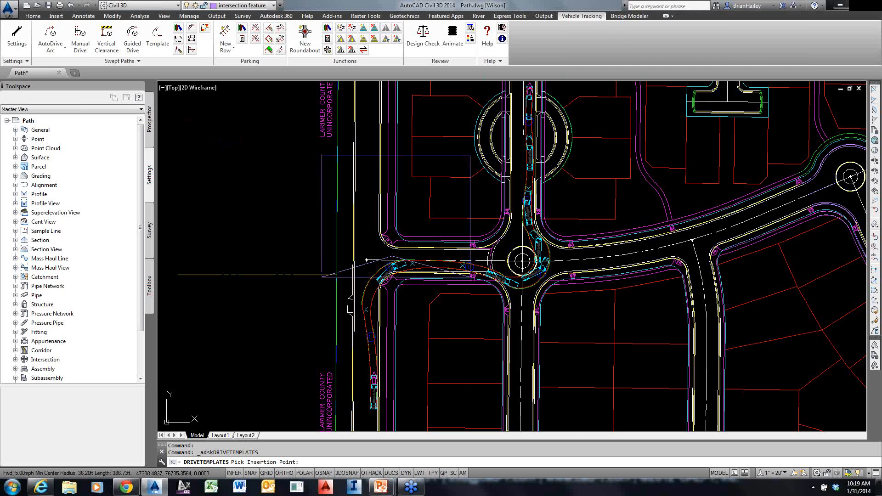
middle_drag(393, 252, 632, 202)
click(306, 199)
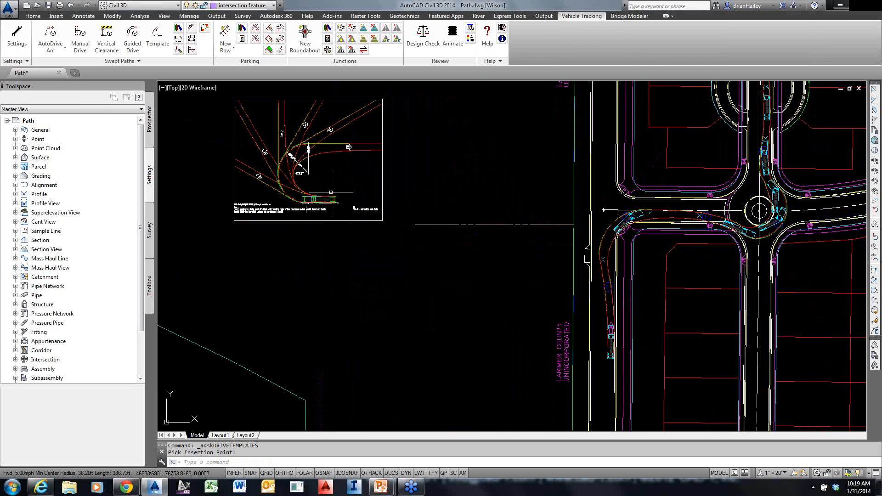
mouse_move(330, 192)
middle_down()
mouse_move(393, 224)
mouse_move(441, 266)
middle_up()
scroll(334, 175, up, 2)
key(Escape)
key(Escape)
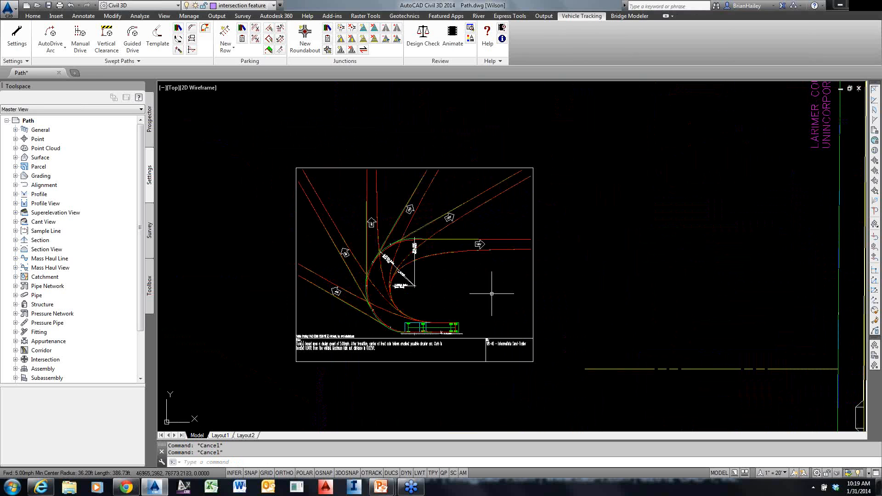
Open the vehicle library and look over its file and editing commands and the list of design vehicle libraries
click(178, 30)
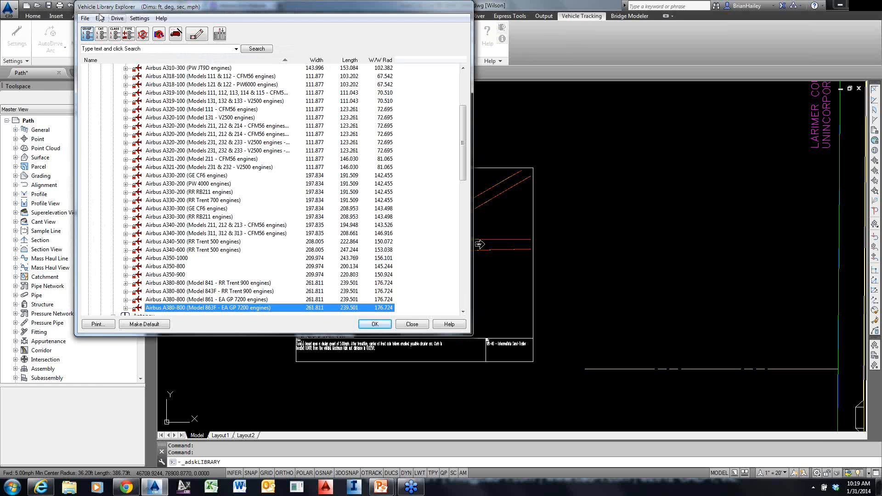
click(83, 20)
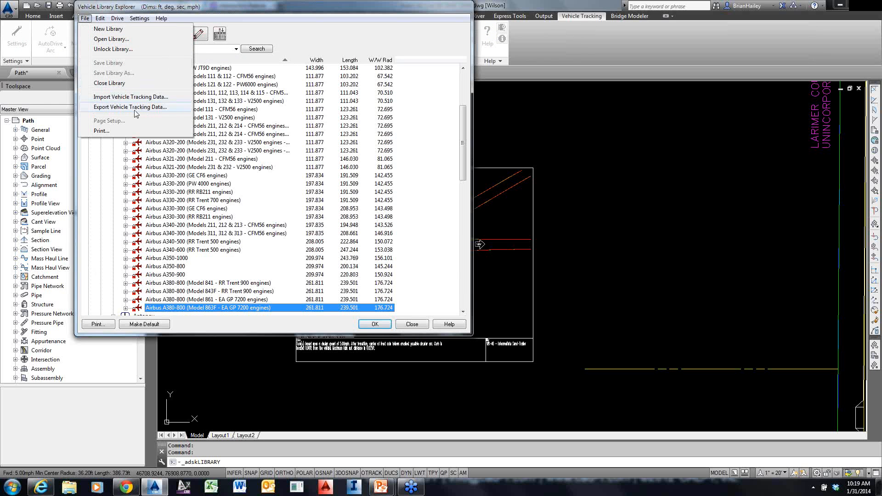
mouse_move(102, 21)
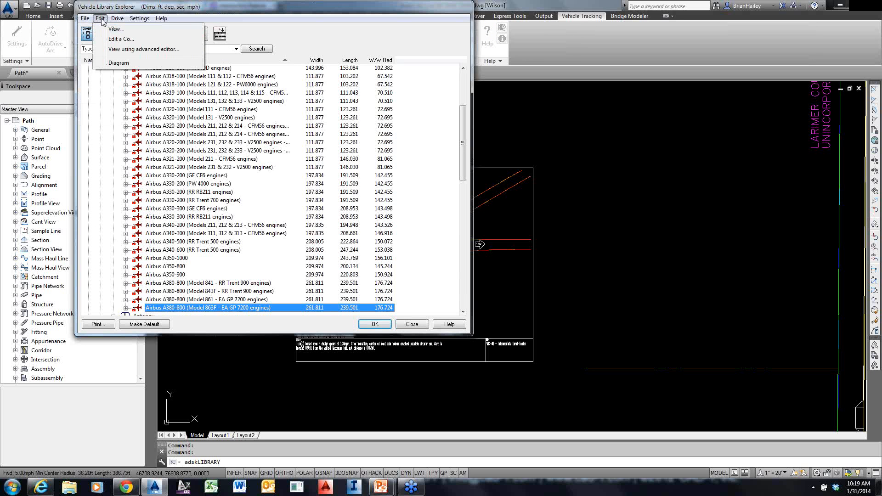
click(162, 26)
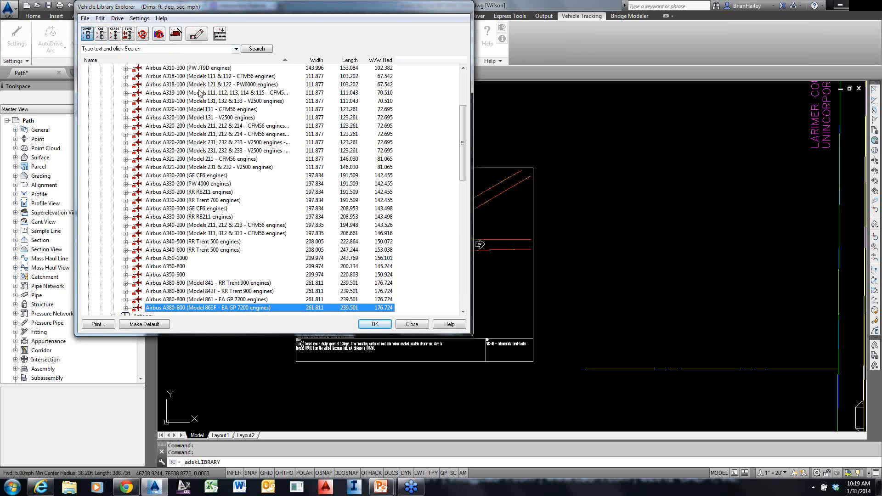
click(189, 100)
scroll(188, 207, down, 15)
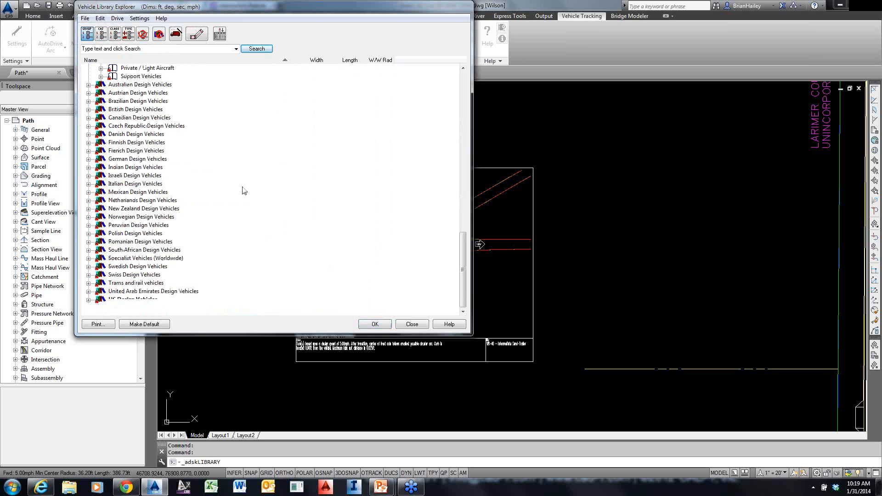
Examine the options available for the US Design Vehicles library and its State-wide (AASHTO) group
click(146, 300)
right_click(147, 300)
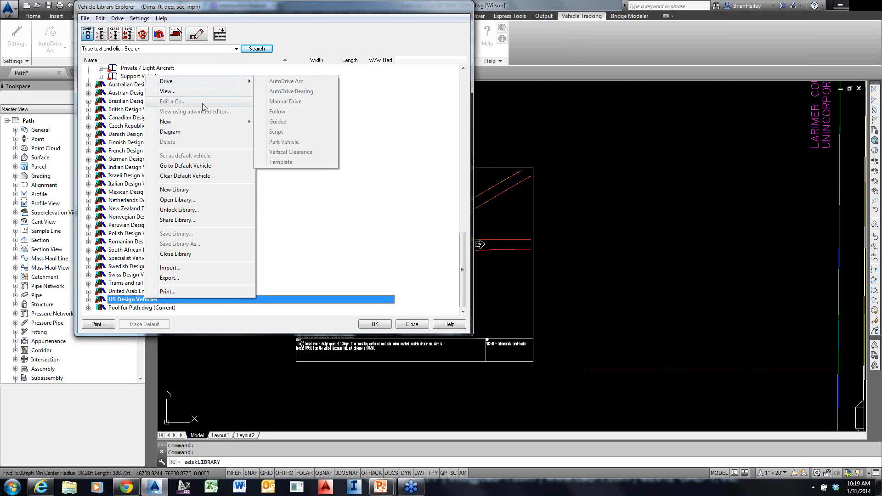
mouse_move(193, 124)
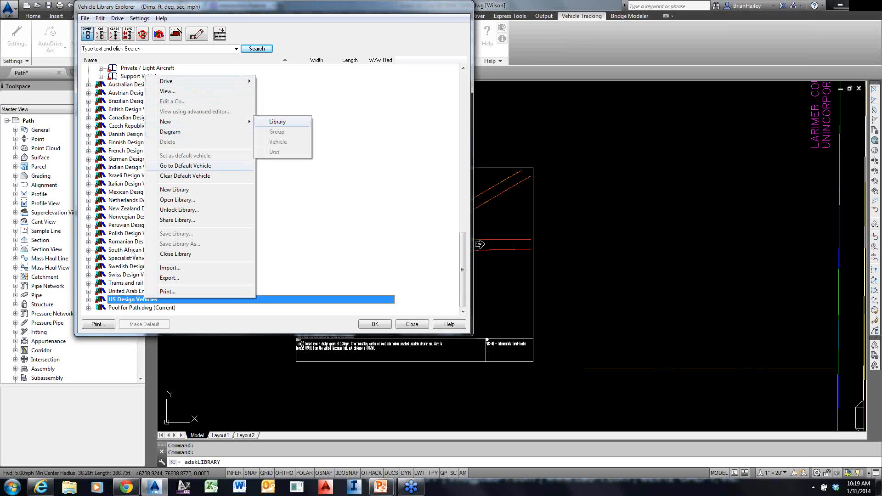
click(87, 299)
click(89, 300)
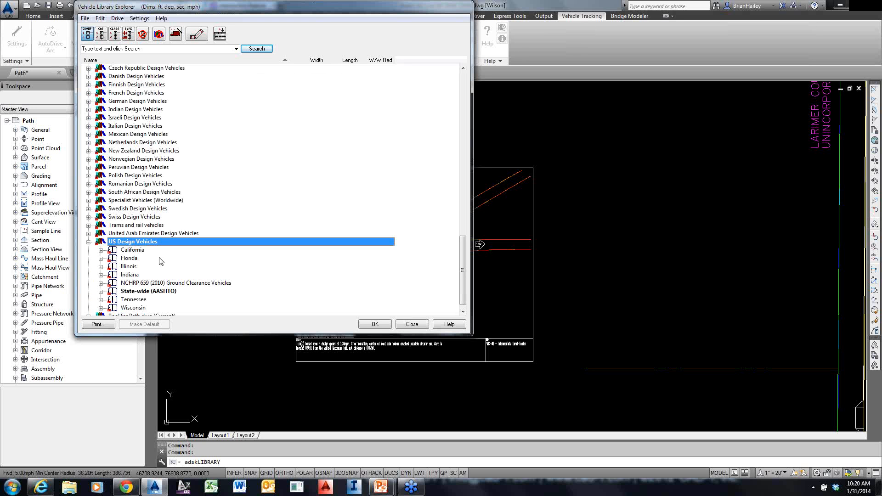
right_click(146, 292)
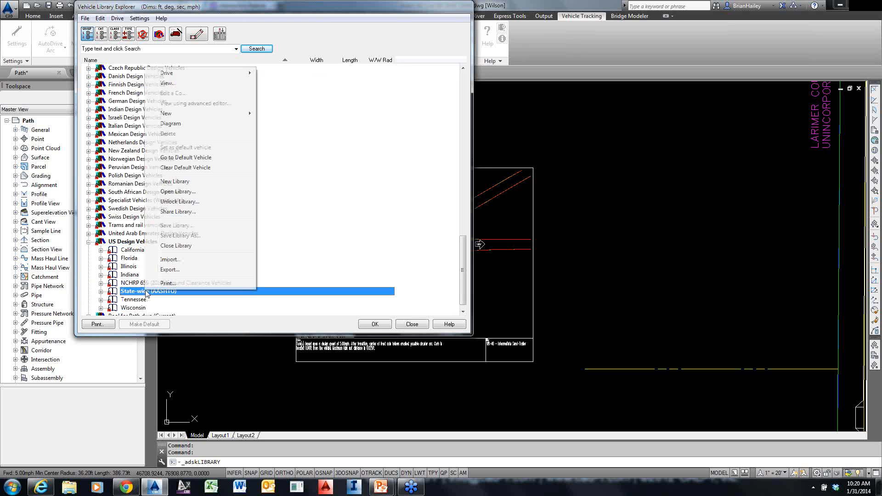
click(202, 168)
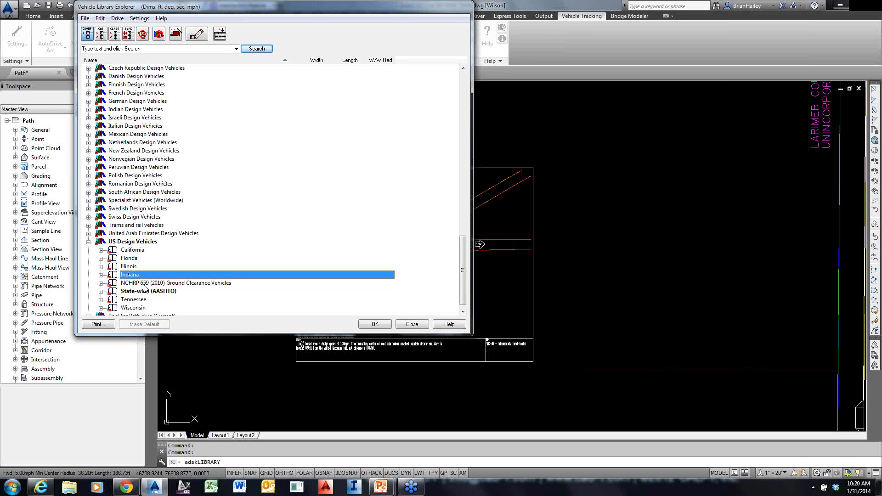
Review the vehicle options for WB-40 and WB-109D under AASHTO 2004 (US Customary), and close the vehicle library unchanged
click(175, 249)
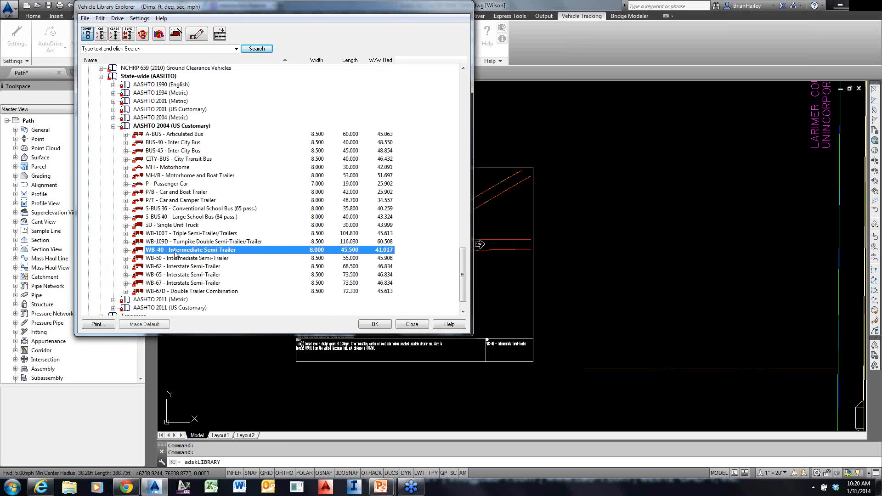
right_click(174, 249)
right_click(174, 245)
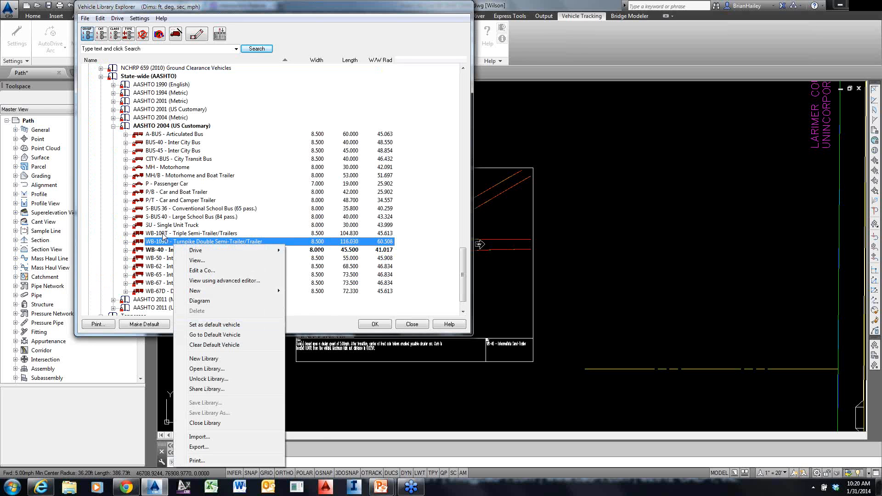
click(166, 244)
right_click(211, 246)
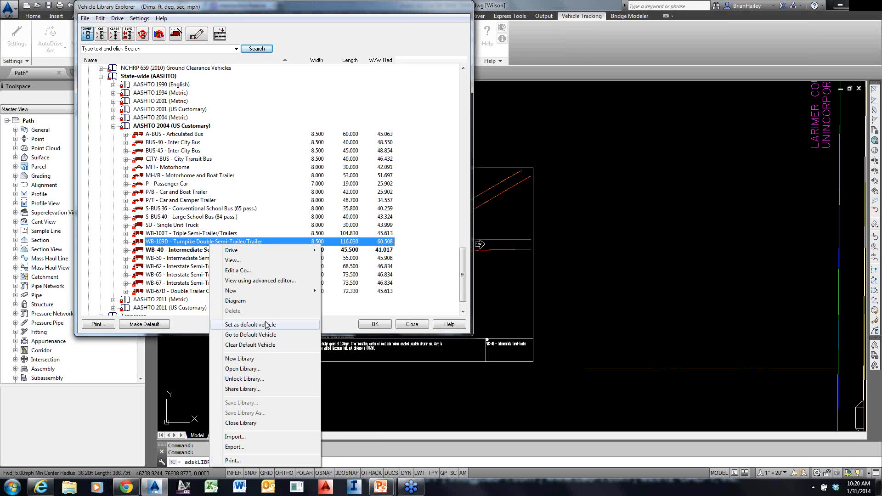
click(240, 192)
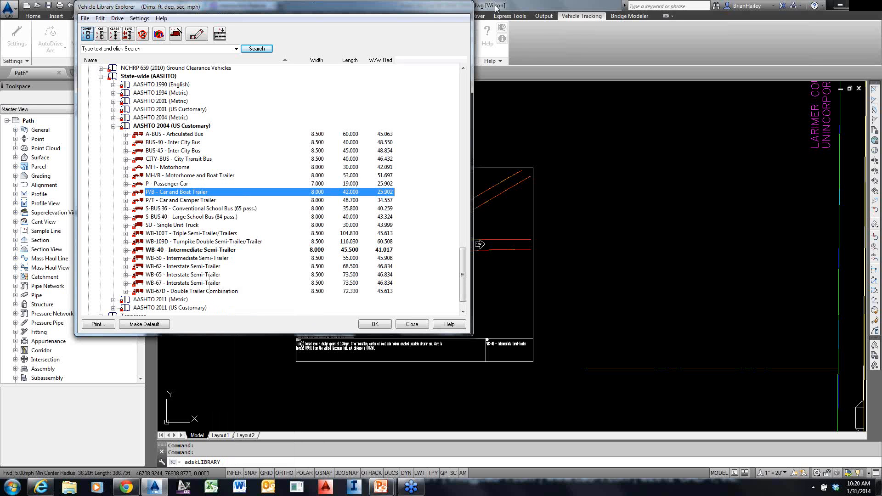
drag(437, 13, 509, 45)
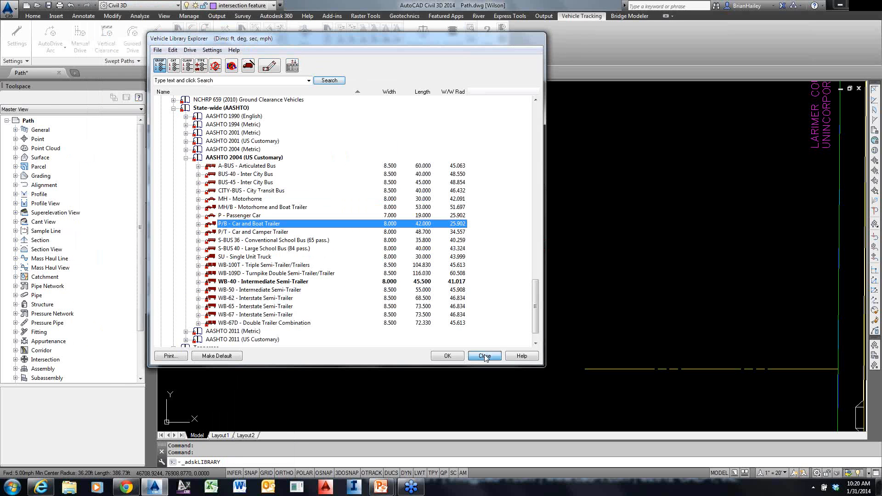
click(485, 357)
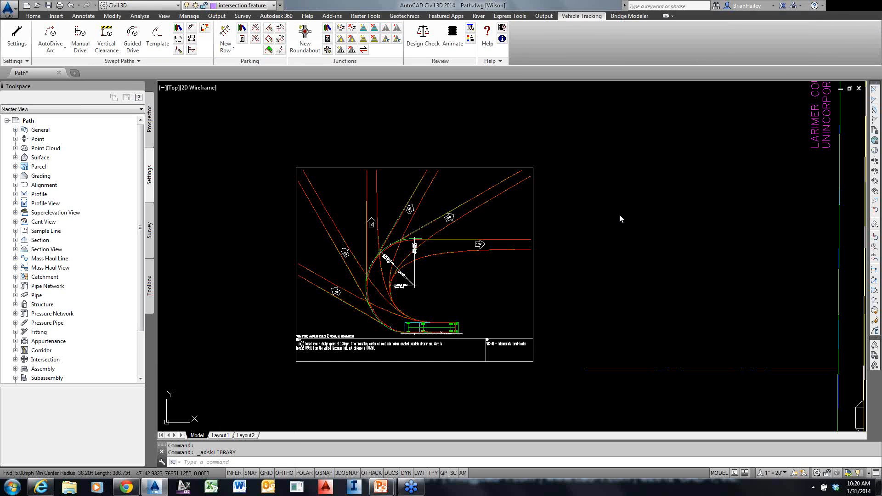
Select the swept path and move its control point before the right turn southeast, off the road and into the adjacent lot
middle_drag(633, 251, 558, 278)
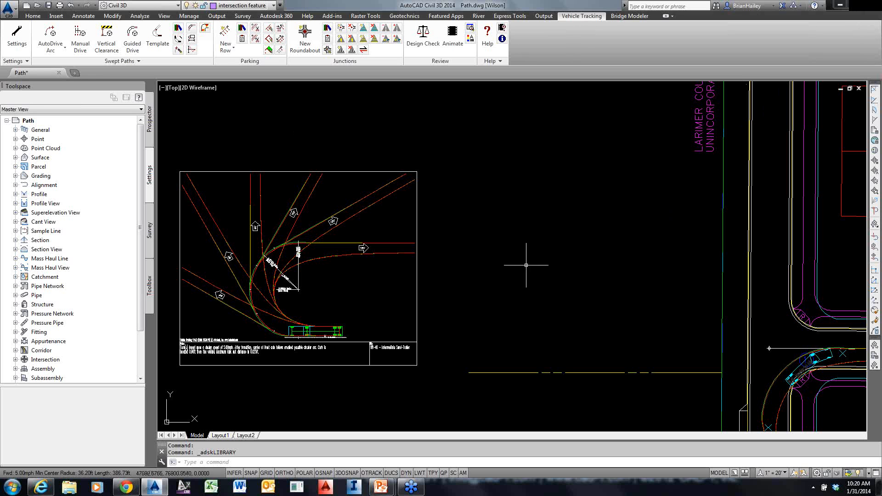
drag(527, 265, 653, 304)
mouse_move(650, 291)
middle_down()
mouse_move(468, 237)
mouse_move(367, 148)
middle_up()
click(518, 223)
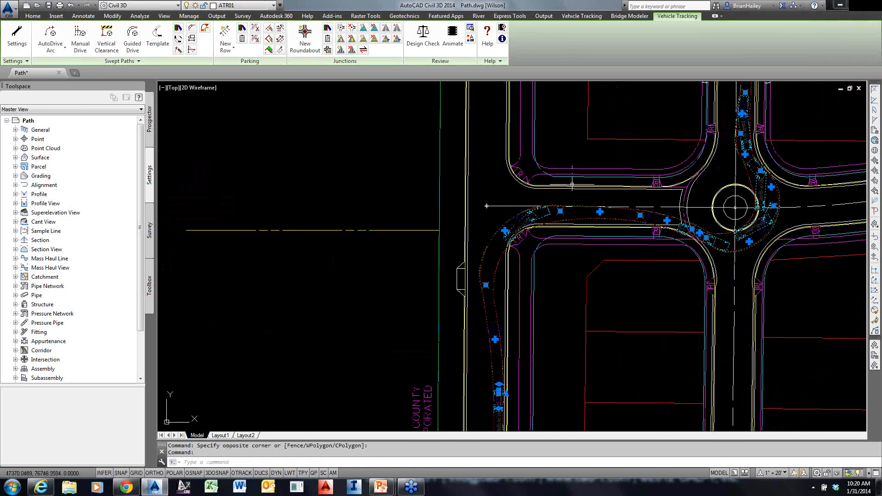
click(486, 284)
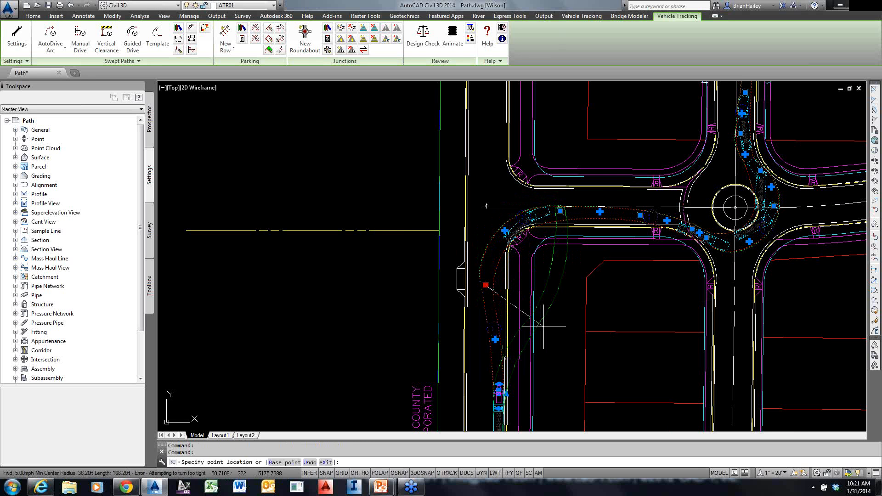
click(553, 315)
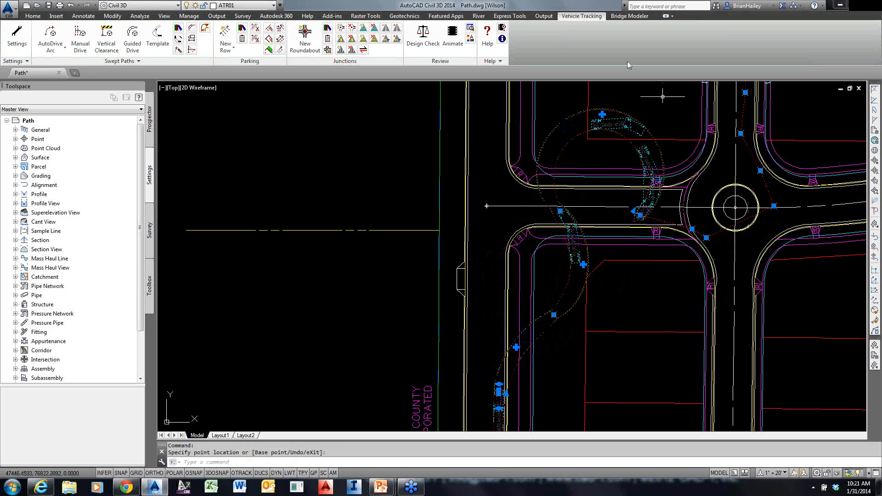
middle_drag(668, 167, 539, 212)
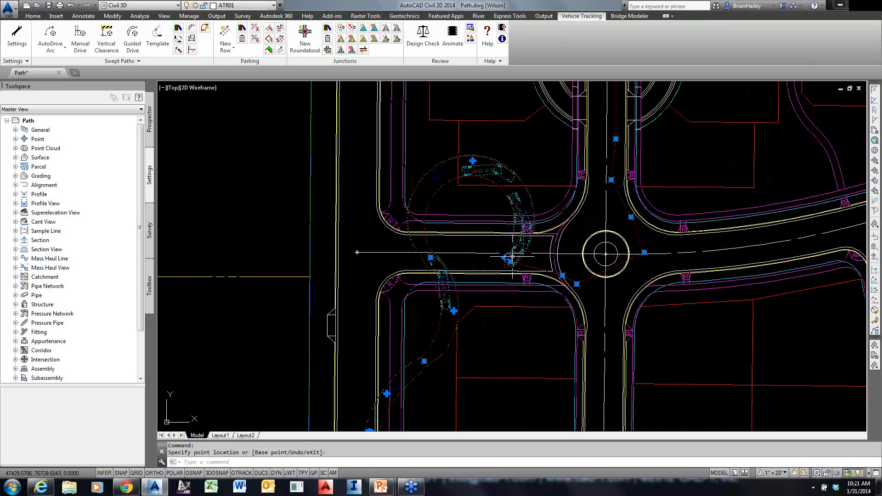
Undo the last moves of the swept path's control point before the right turn
key(ctrl+z)
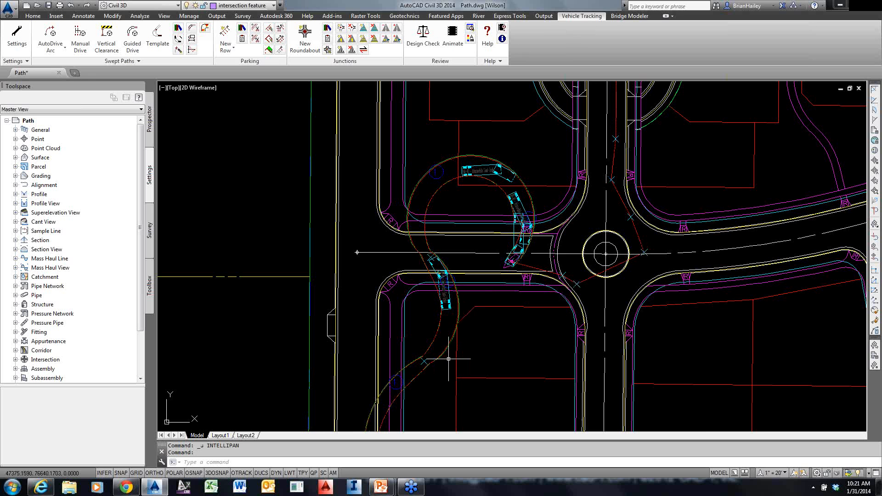
key(ctrl+z)
key(ctrl+z)
Select the swept path and shift its control point before the right turn slightly north, then back south and a little east
click(486, 205)
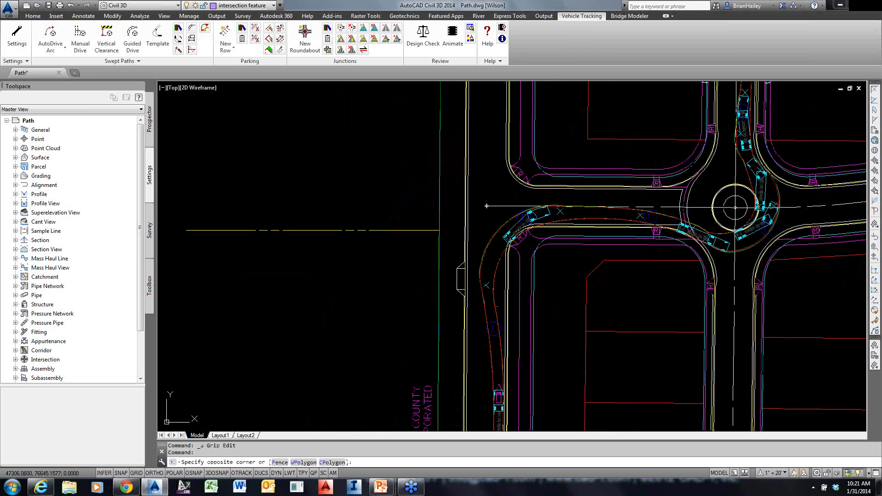
click(488, 295)
click(486, 285)
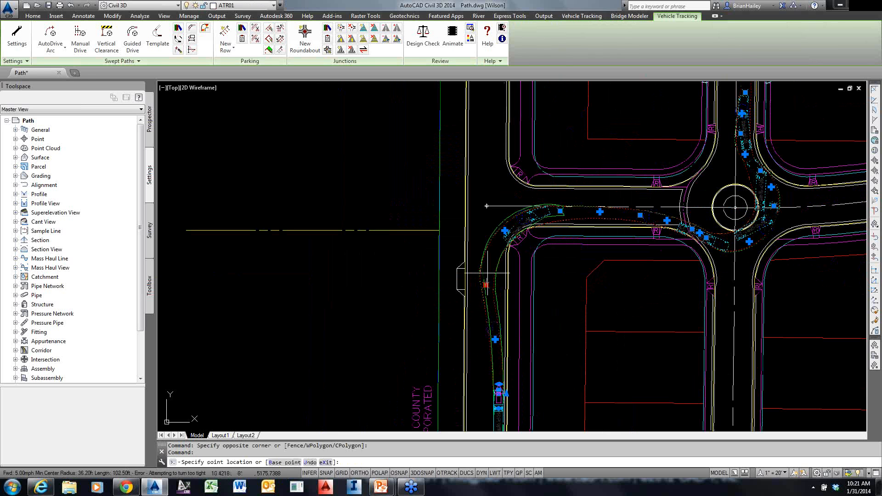
click(486, 270)
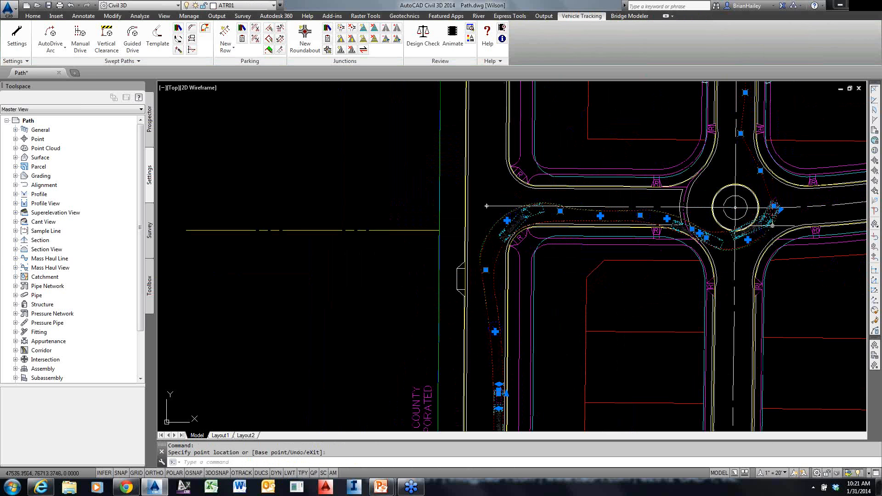
click(485, 270)
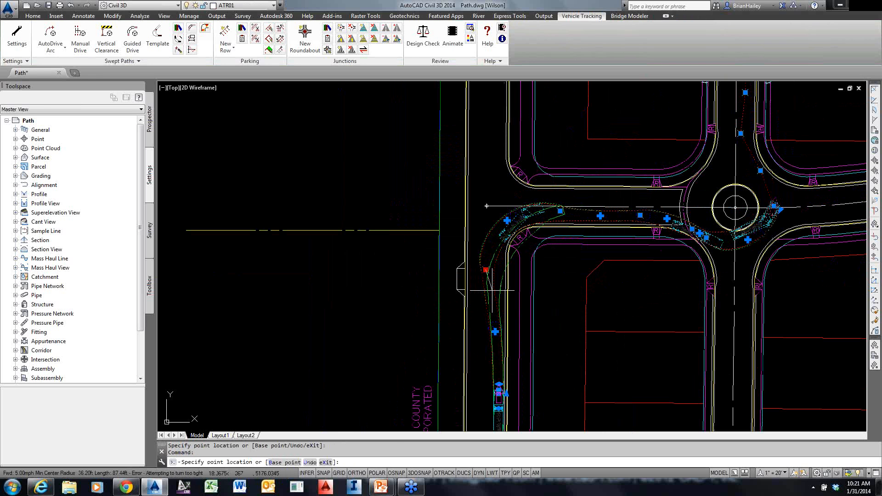
click(490, 287)
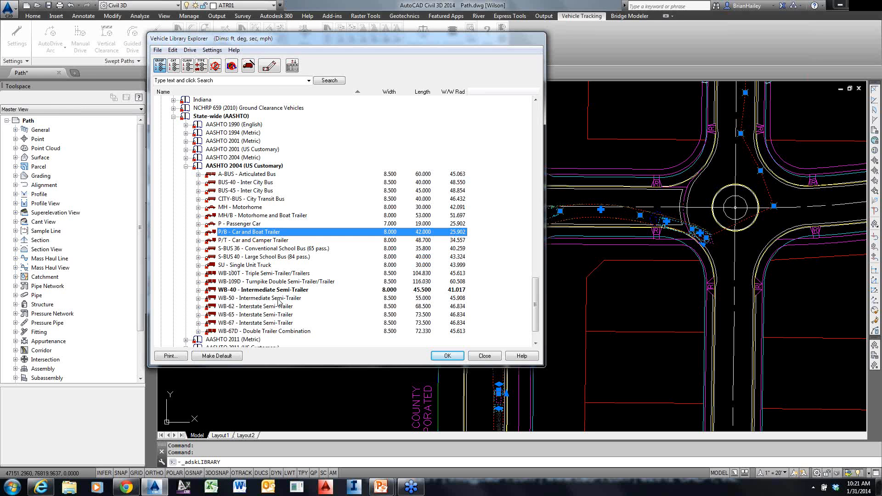
Start the wizard for a new vehicle in the vehicle library and review its vehicle type options and tractor axle settings
click(186, 165)
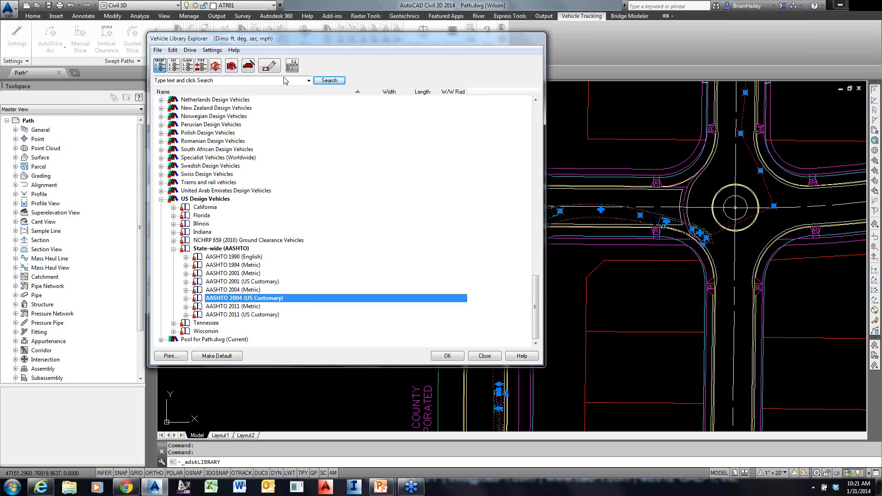
click(250, 68)
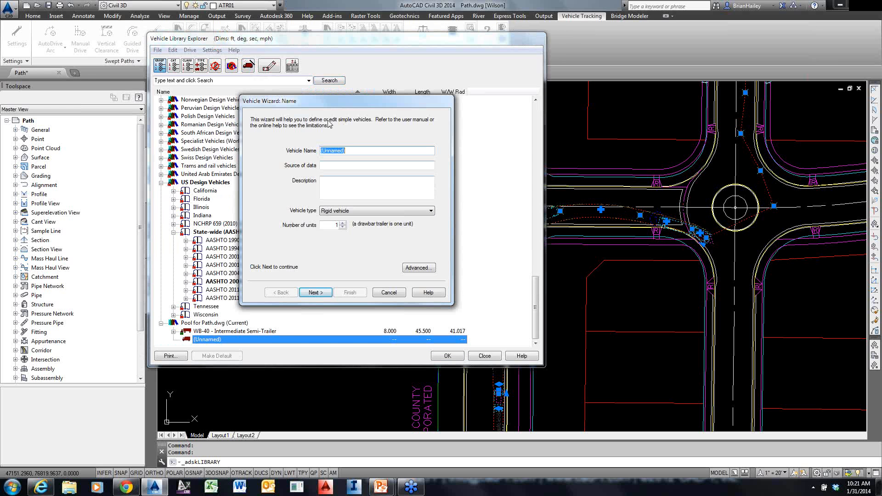
click(340, 210)
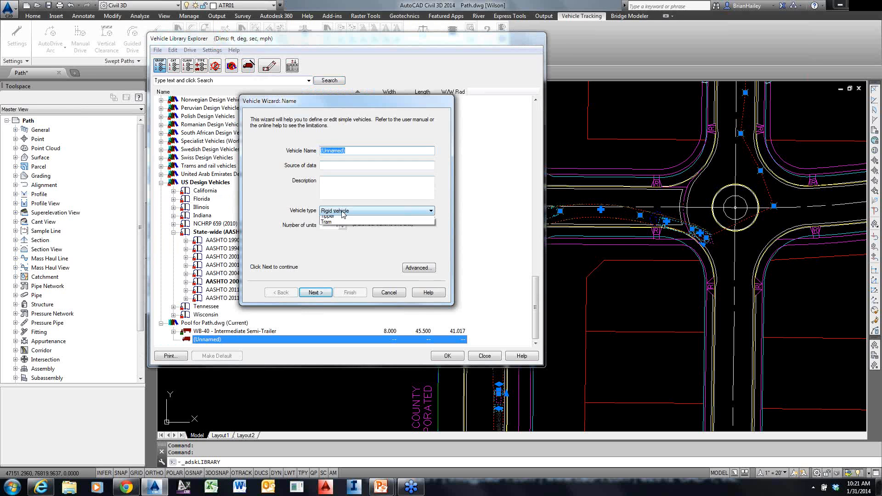
click(340, 210)
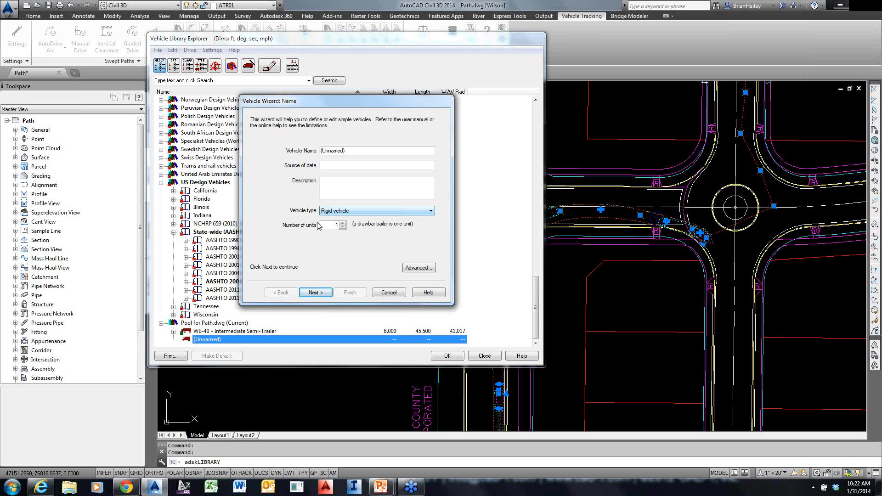
click(311, 292)
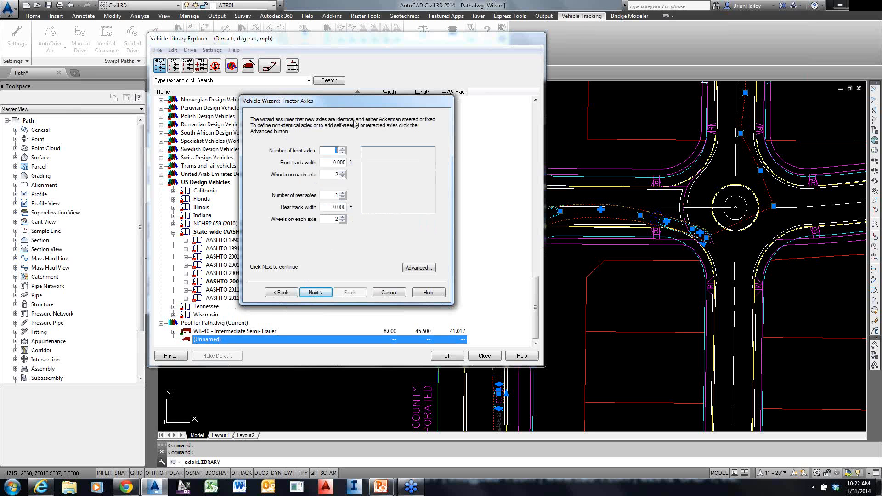
Examine the new vehicle's advanced unit details for axles, body outlines and couplings, and cancel the vehicle wizard
click(417, 269)
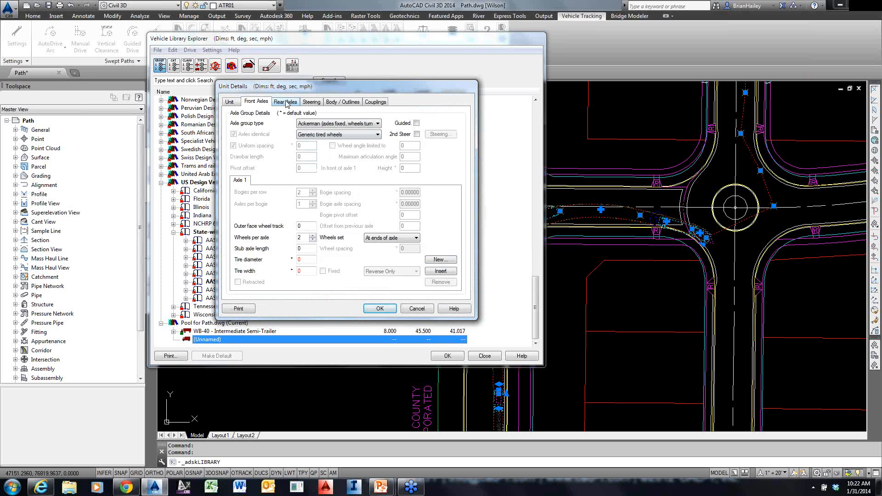
click(342, 102)
click(376, 102)
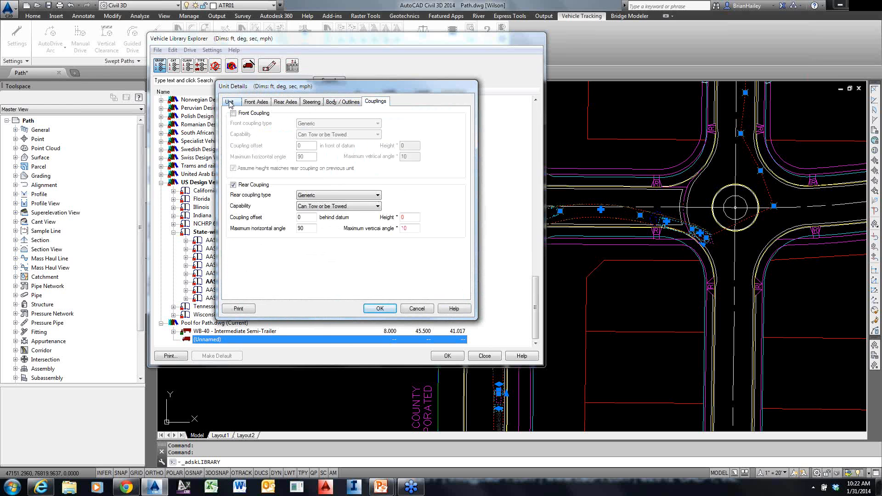
click(411, 311)
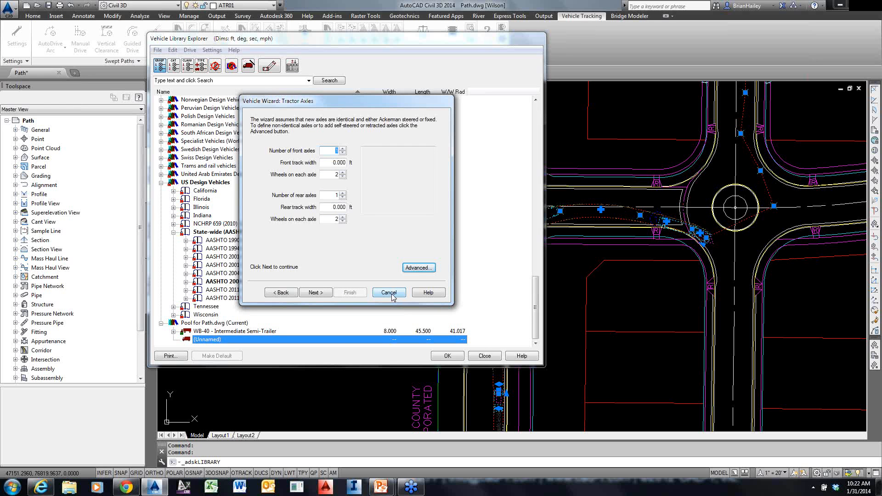
click(389, 292)
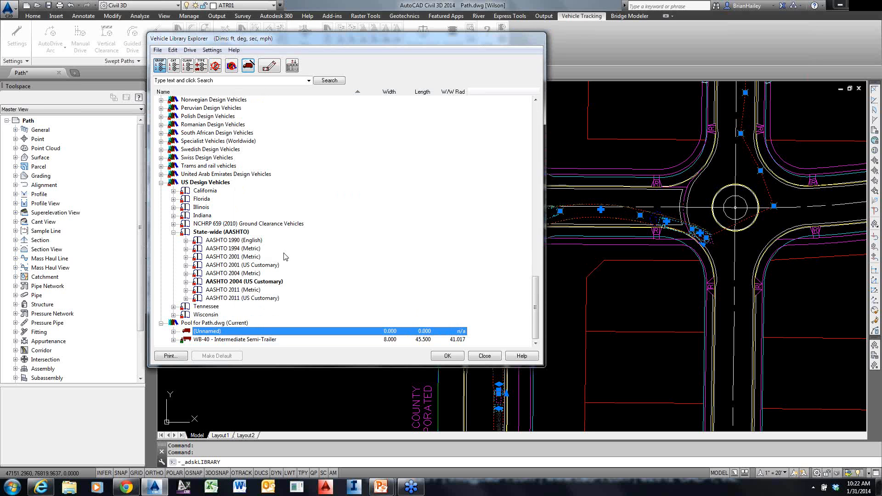
Collapse the US Design Vehicles library and the pool for Path.dwg, and close the vehicle library
click(161, 184)
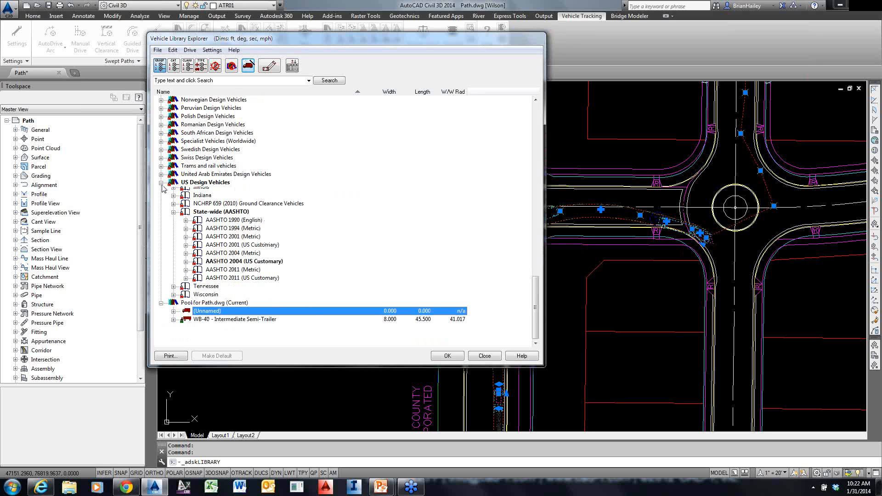
click(161, 323)
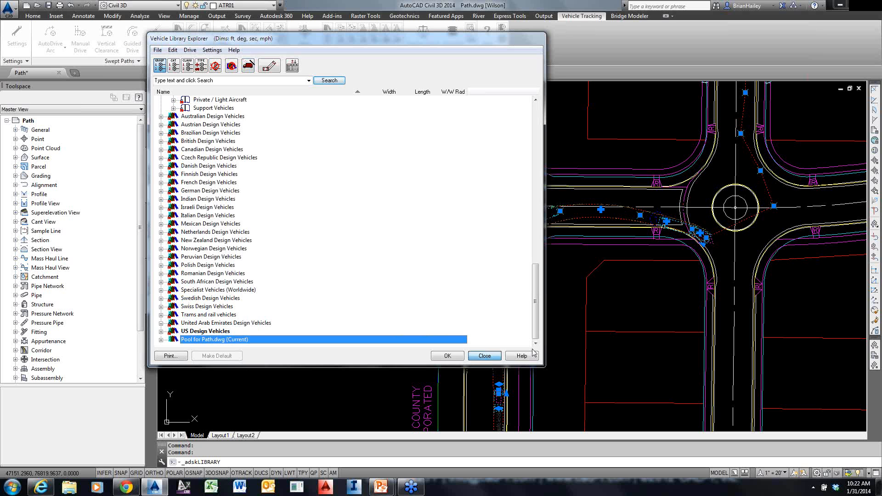
key(Escape)
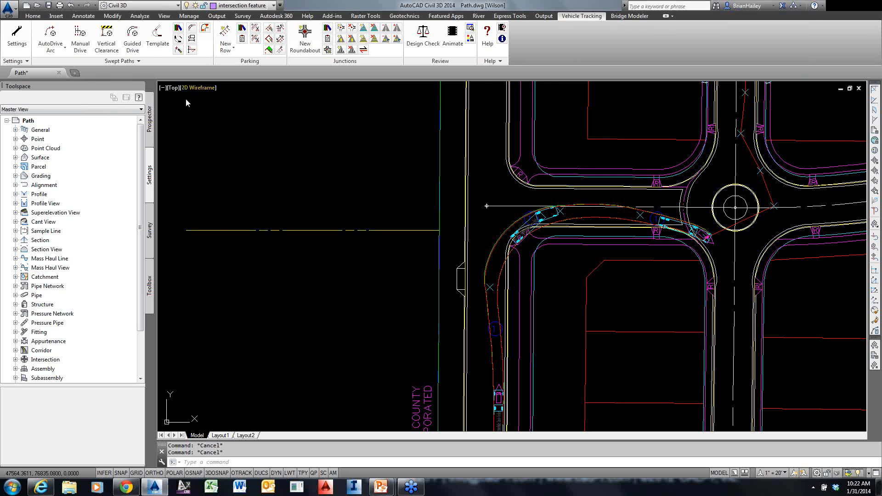
click(50, 52)
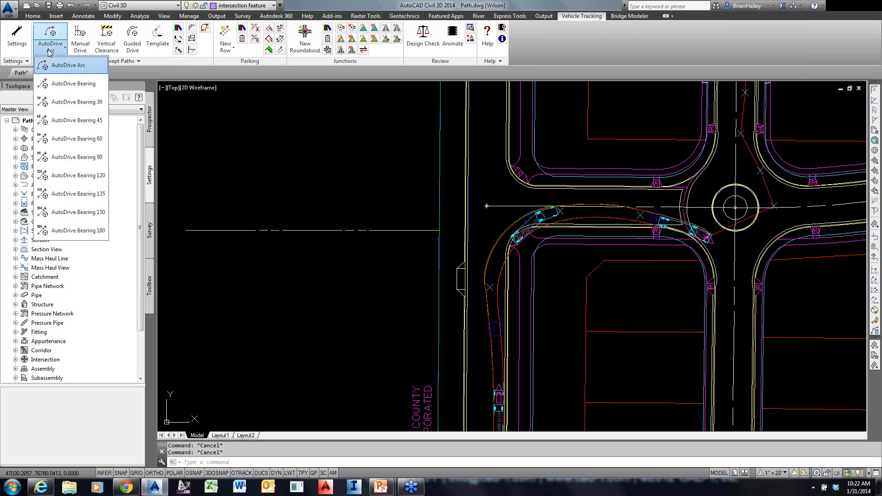
click(50, 52)
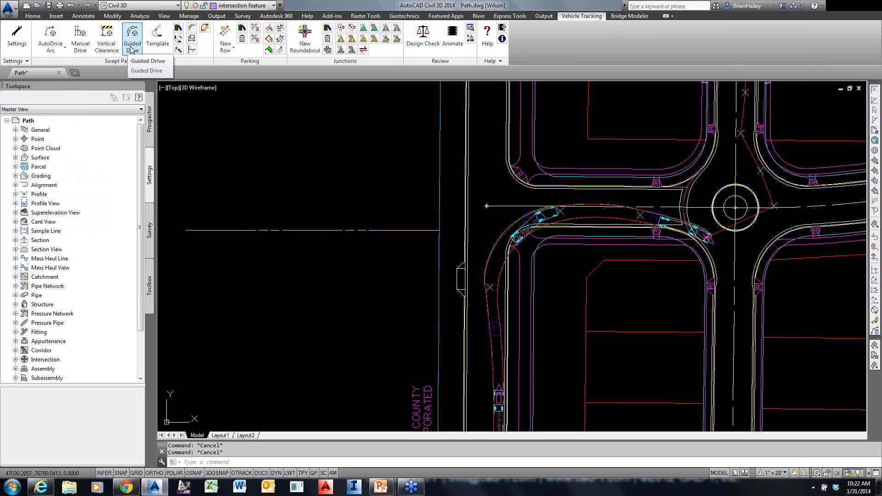
click(370, 321)
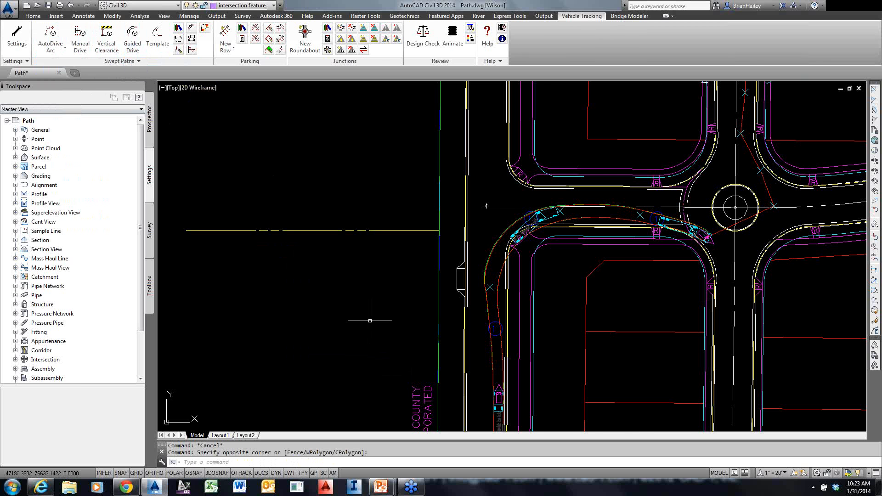
Start a polyline in the empty area west of the site boundary with a straight segment running north and an arc curving right
scroll(370, 320, down, 5)
scroll(362, 313, up, 10)
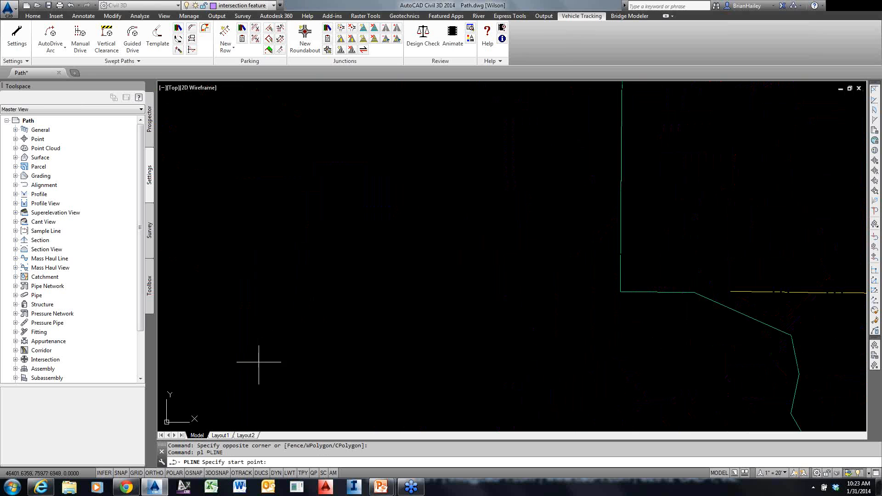
click(252, 365)
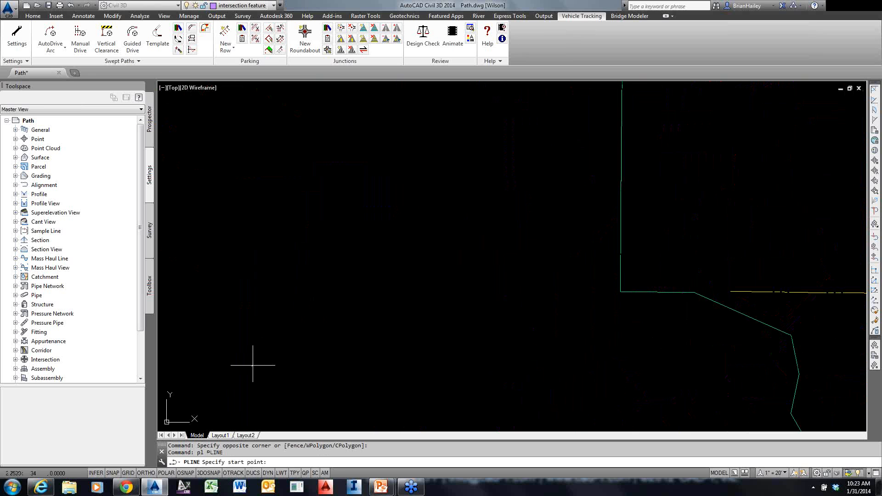
click(247, 289)
text(a)
key(Return)
click(283, 238)
Extend the polyline with a straight segment tangent to the first arc and a second arc curving back toward the north
text(lfwidth)
key(Return)
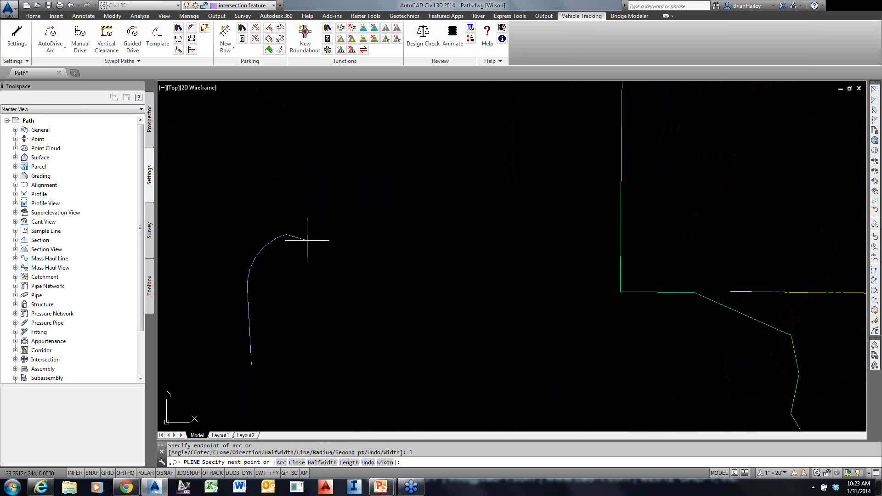
text(l)
key(Return)
click(366, 233)
text(a)
key(Return)
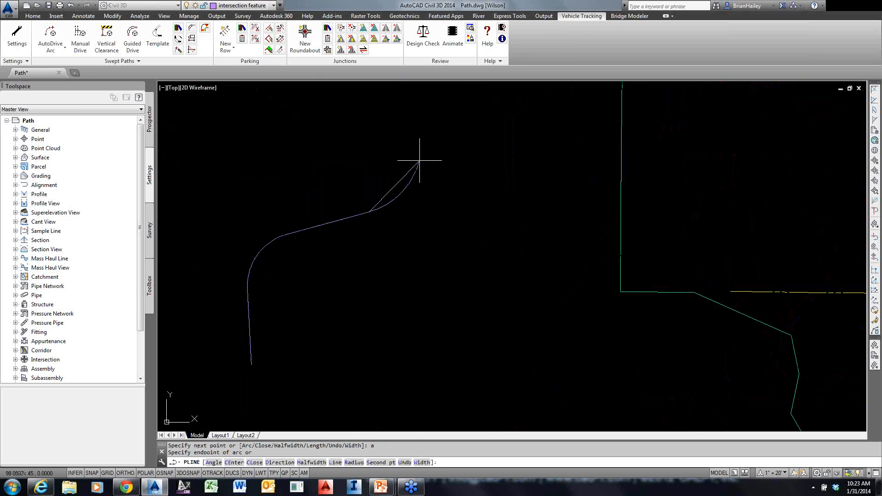
click(423, 159)
Finish the polyline with a straight segment tangent to the second arc
text(l)
key(Return)
text(l)
key(Return)
click(475, 122)
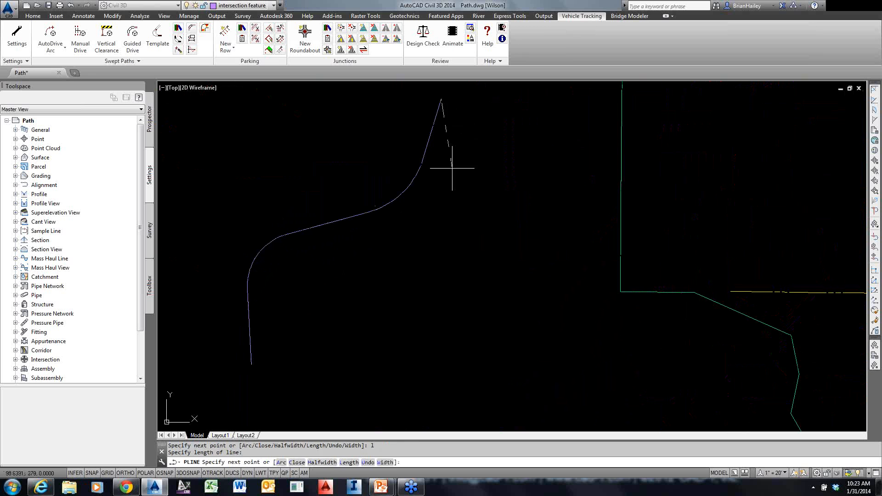
key(Escape)
click(131, 42)
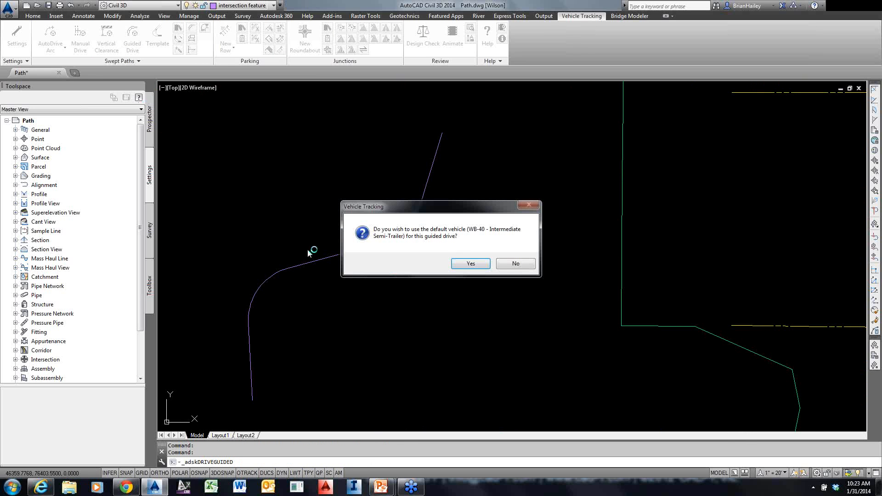
click(513, 267)
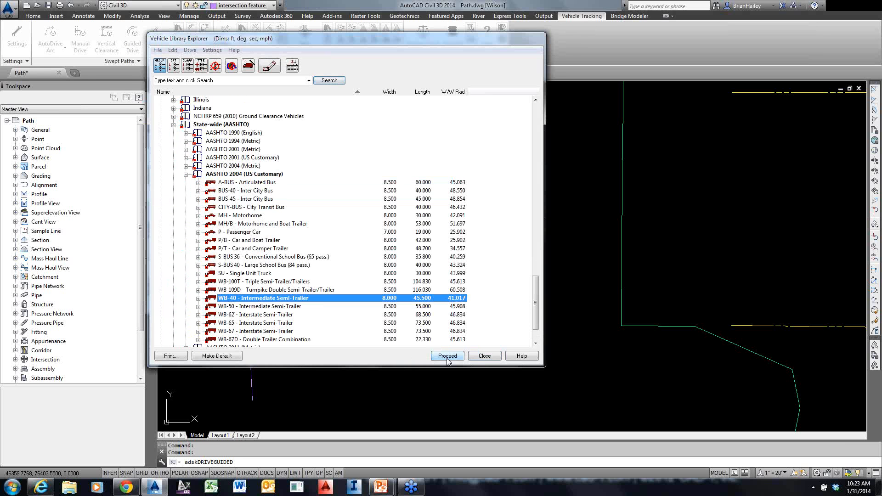
click(447, 356)
click(418, 226)
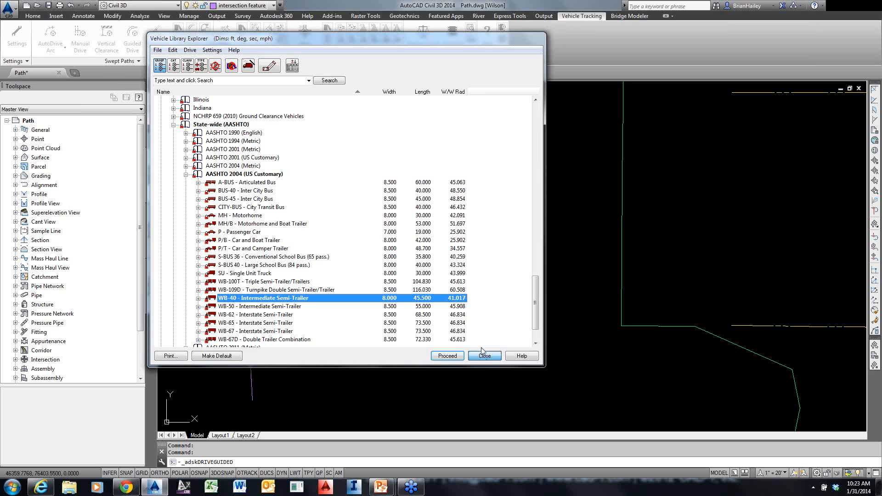
click(483, 354)
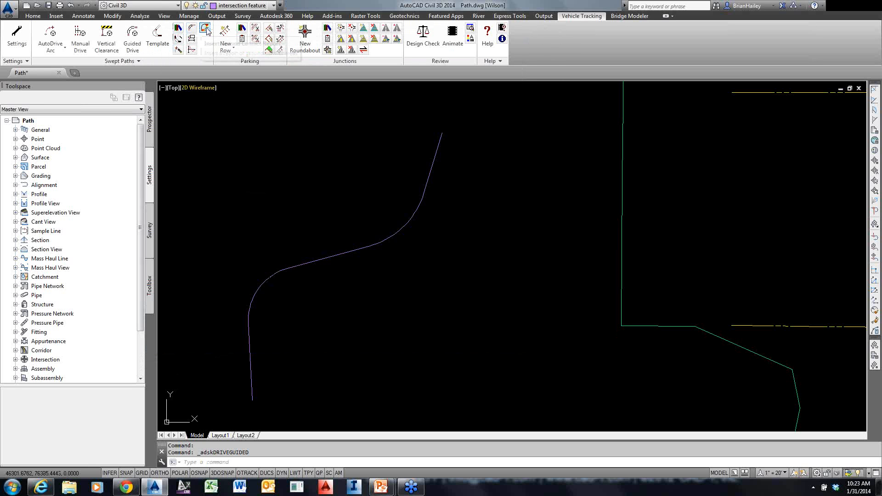
Generate a Follow Drive swept path along the new polyline with the default WB-40 vehicle, forward direction and automatic start position
click(183, 65)
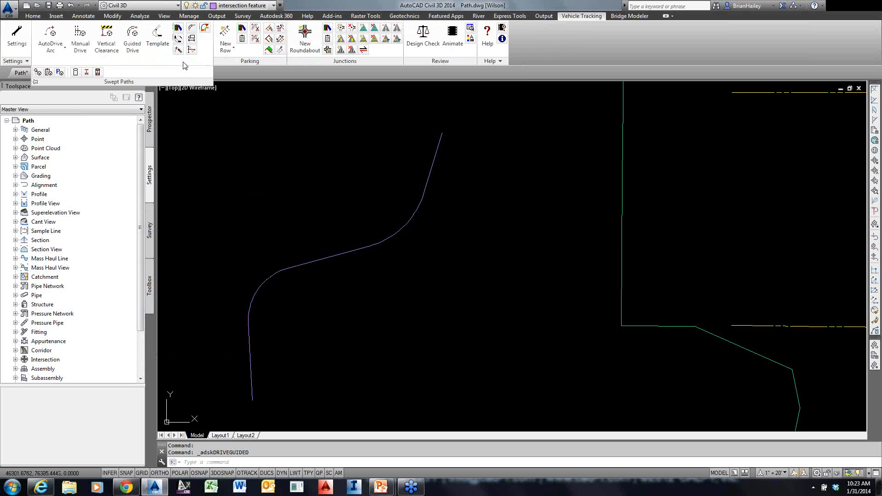
click(36, 74)
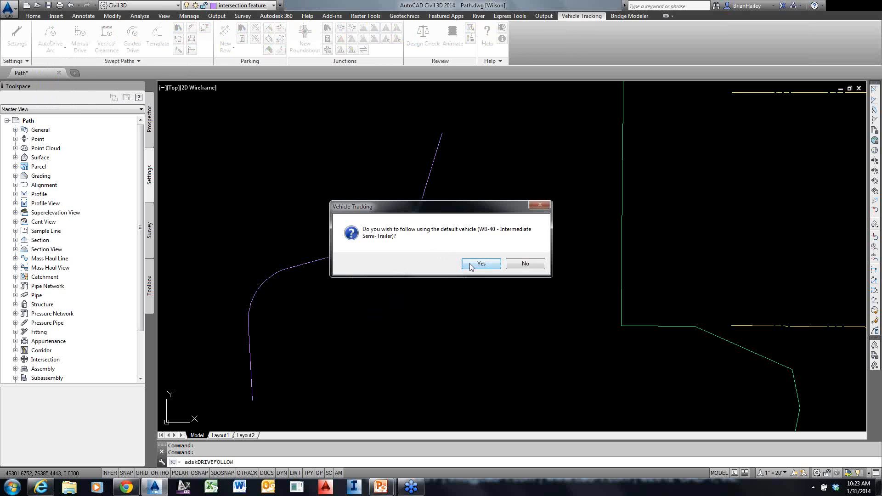
click(472, 264)
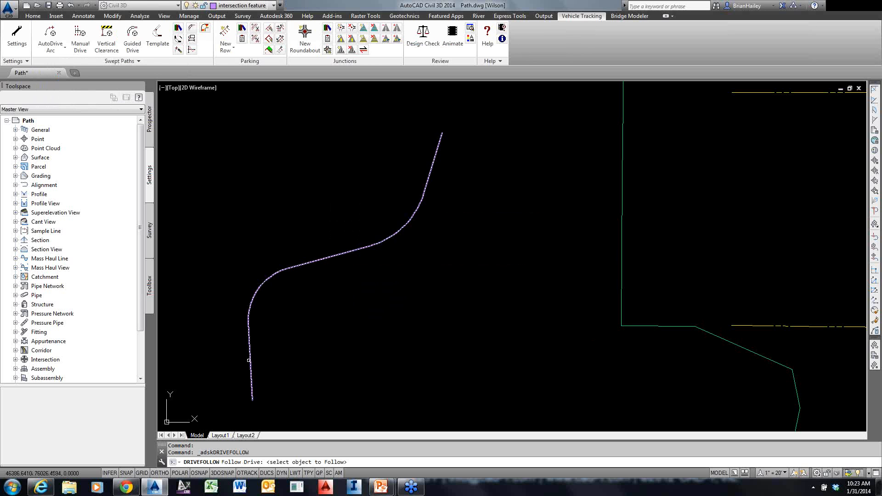
click(251, 363)
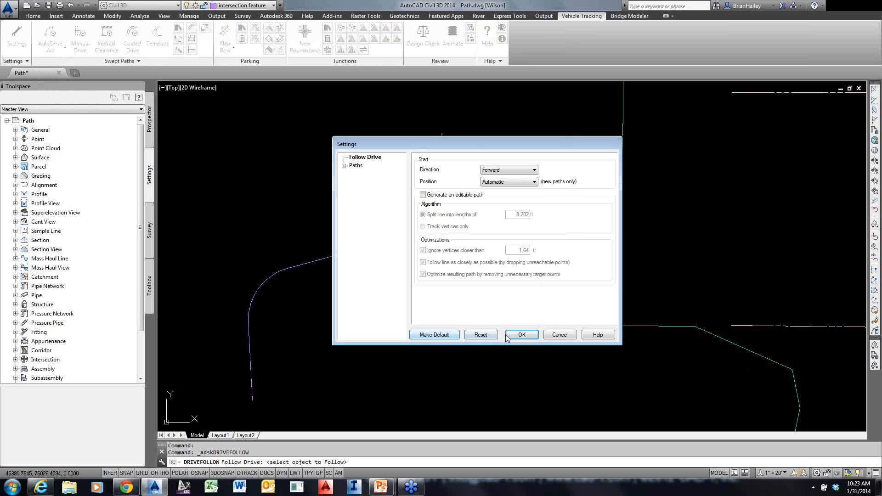
click(507, 336)
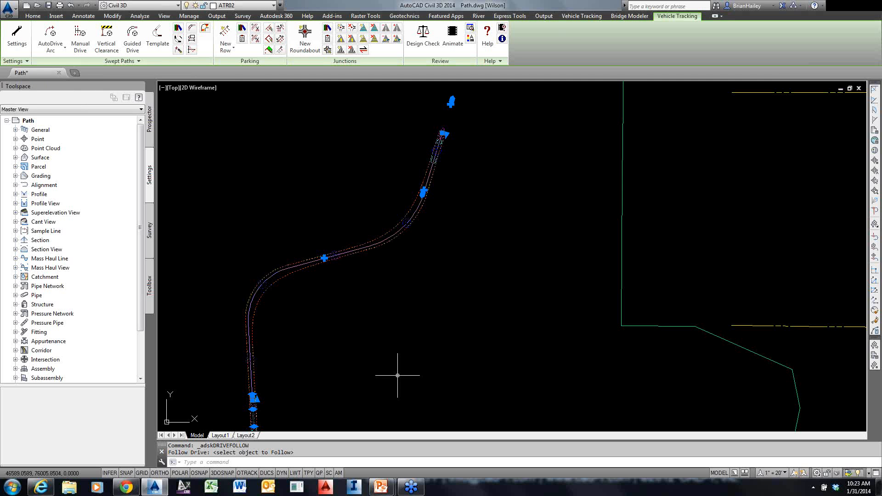
Clear the selection and move the roundabout swept path's target point east of the center island slightly south
key(Escape)
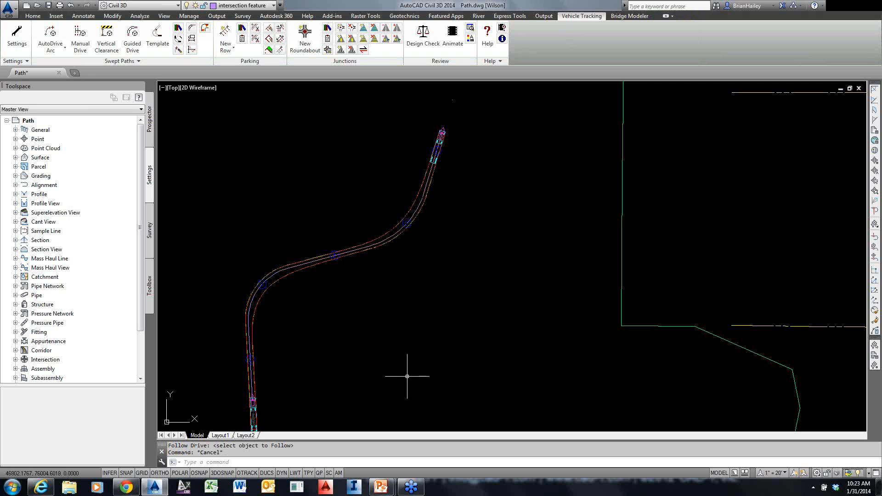
click(566, 350)
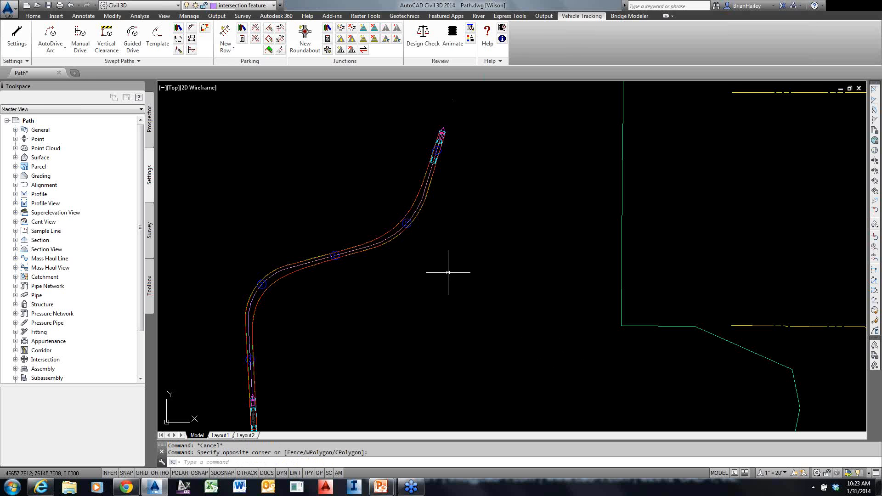
scroll(449, 271, down, 5)
scroll(372, 317, up, 6)
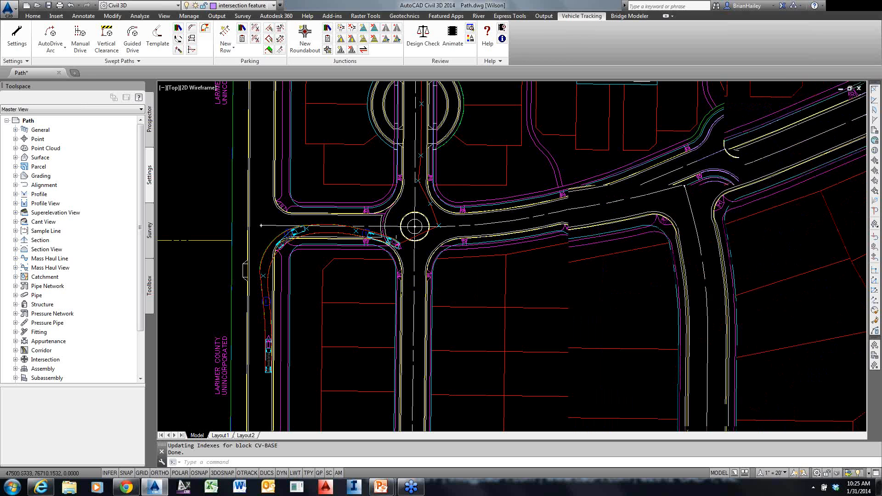
click(397, 252)
scroll(398, 252, up, 2)
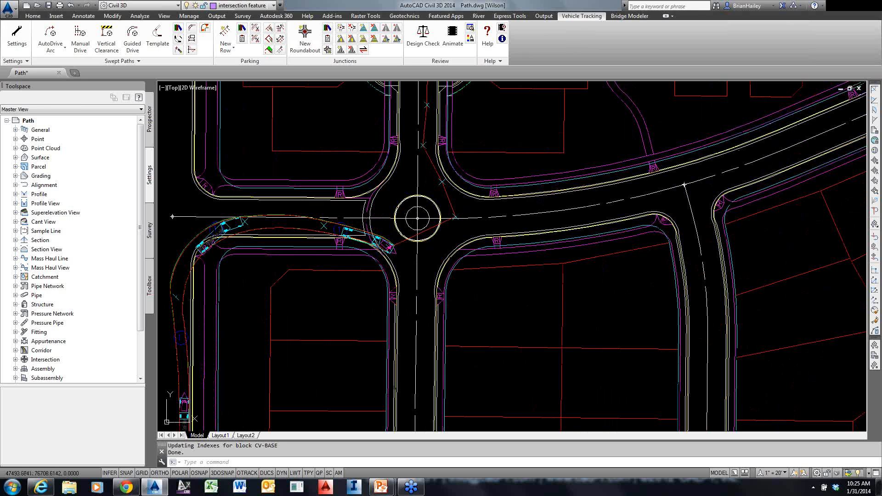
click(455, 216)
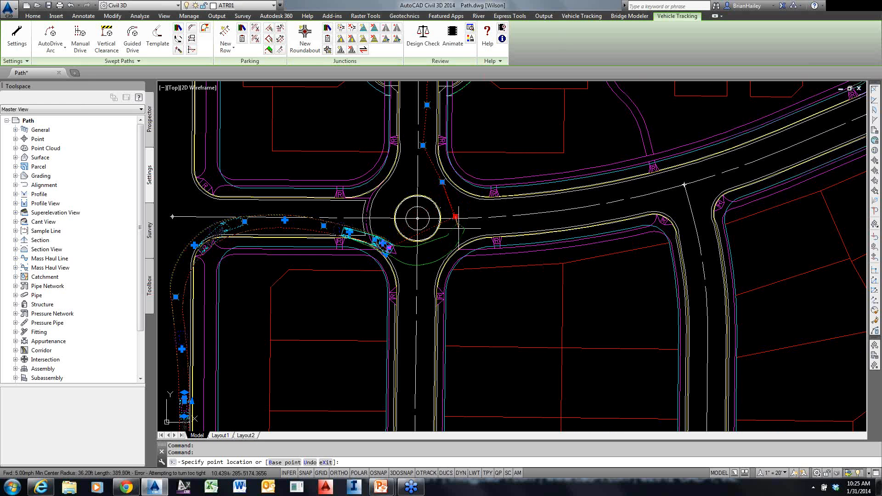
click(455, 216)
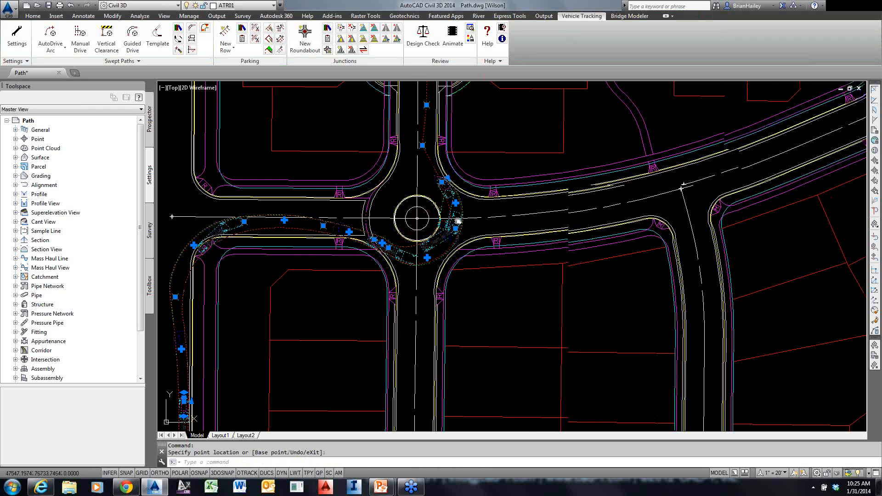
Reposition the swept path's target points north of the roundabout to straighten the path within the northern road
mouse_move(422, 145)
middle_down()
mouse_move(379, 214)
mouse_move(389, 215)
mouse_move(394, 199)
mouse_move(392, 242)
middle_up()
click(390, 214)
click(386, 211)
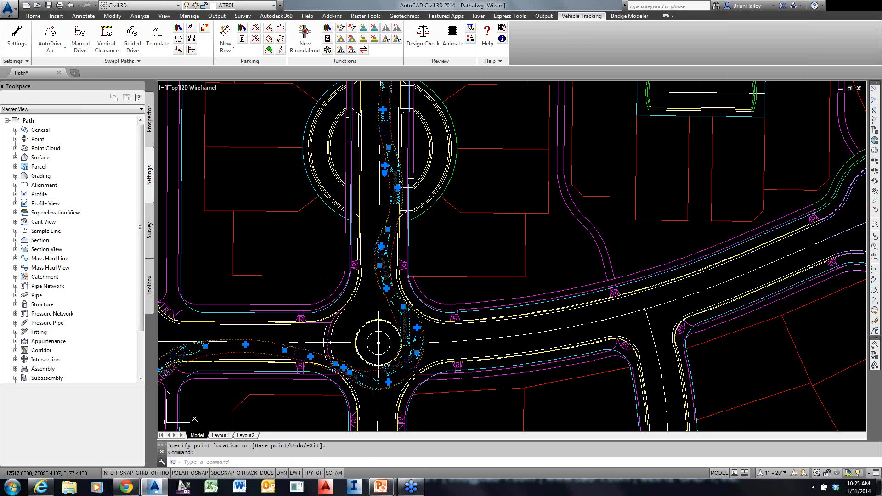
click(389, 147)
click(384, 141)
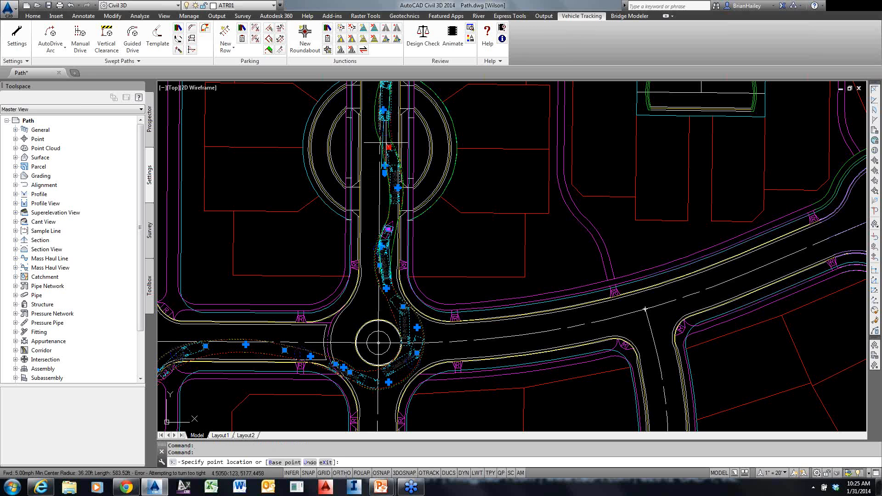
click(388, 230)
click(386, 213)
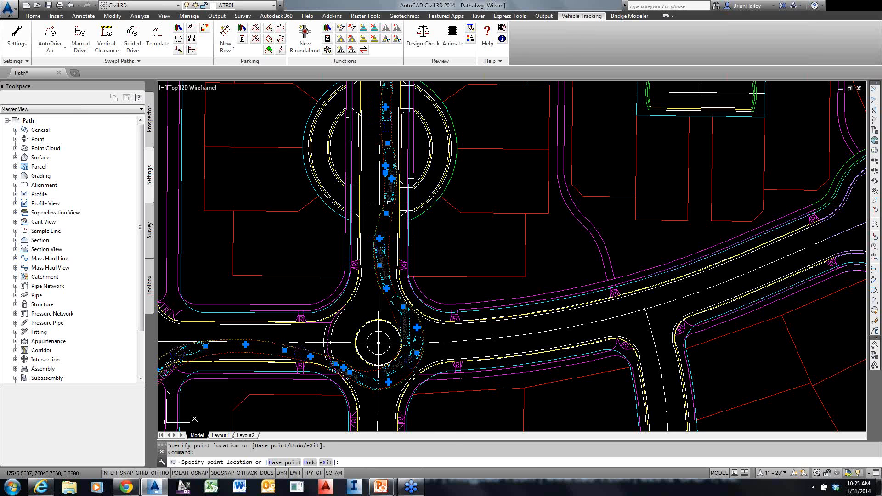
click(388, 142)
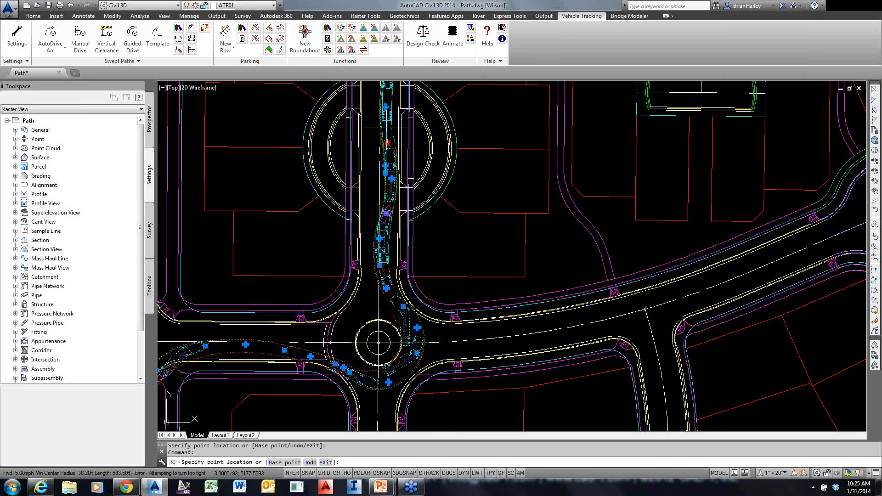
click(388, 124)
middle_drag(402, 211, 398, 250)
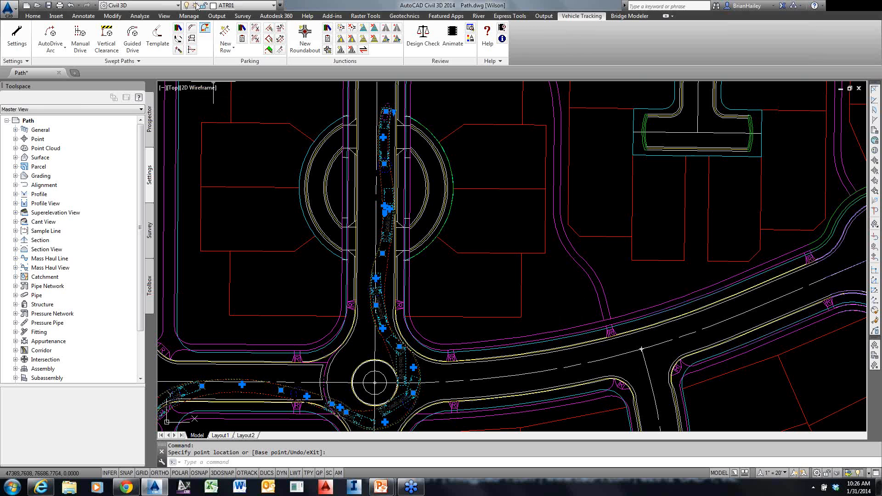
click(138, 61)
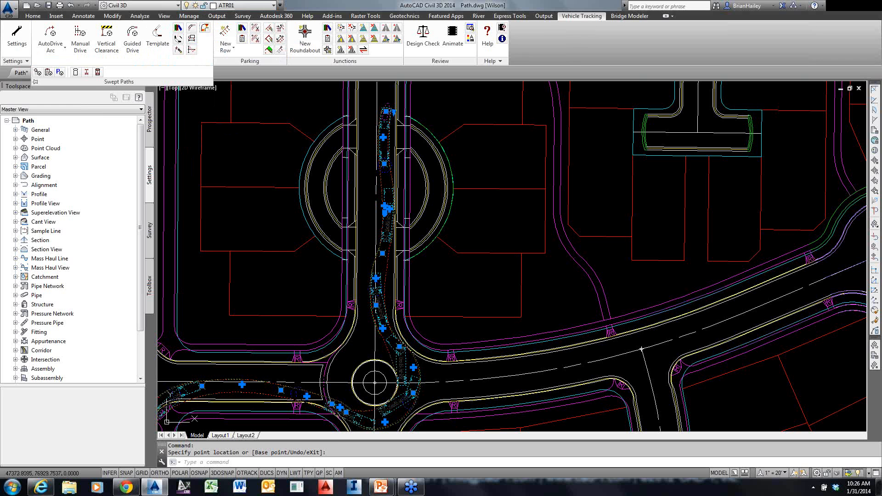
click(252, 173)
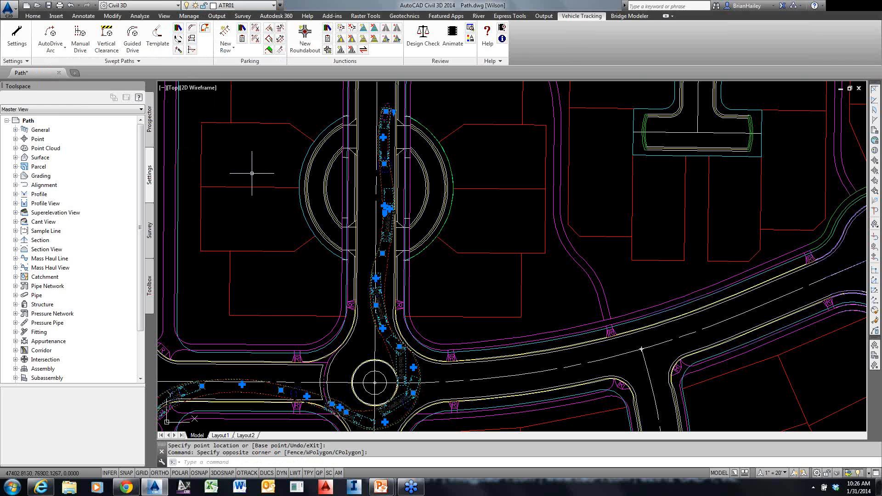
key(Escape)
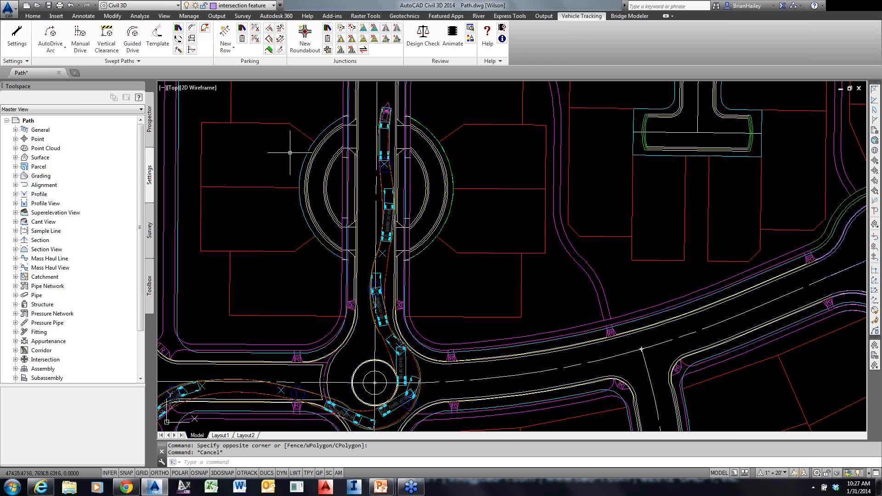
scroll(313, 160, down, 2)
scroll(313, 159, down, 4)
scroll(304, 196, up, 2)
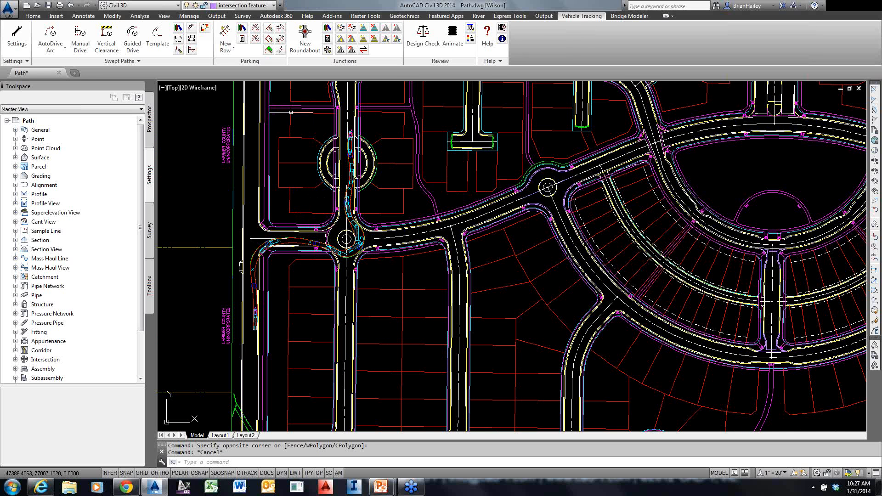
middle_drag(273, 173, 268, 192)
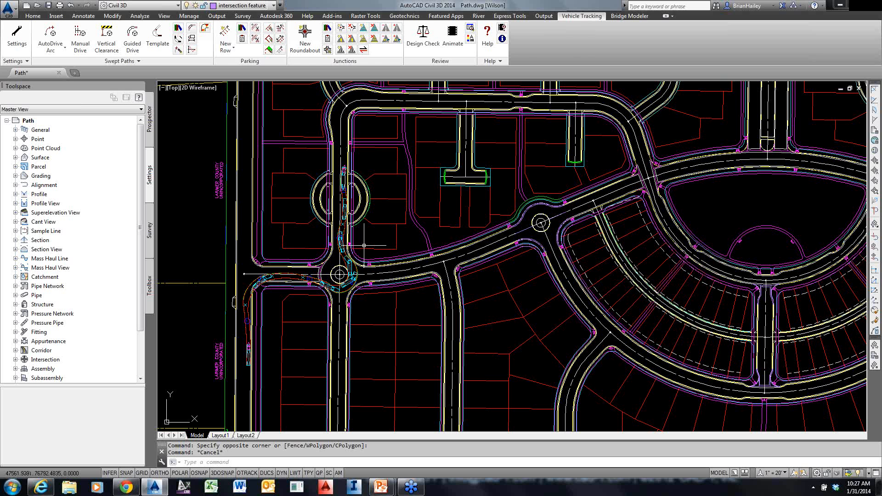
Open the drawing Roundabout.dwg from the Vehicle Tracking folder
click(304, 51)
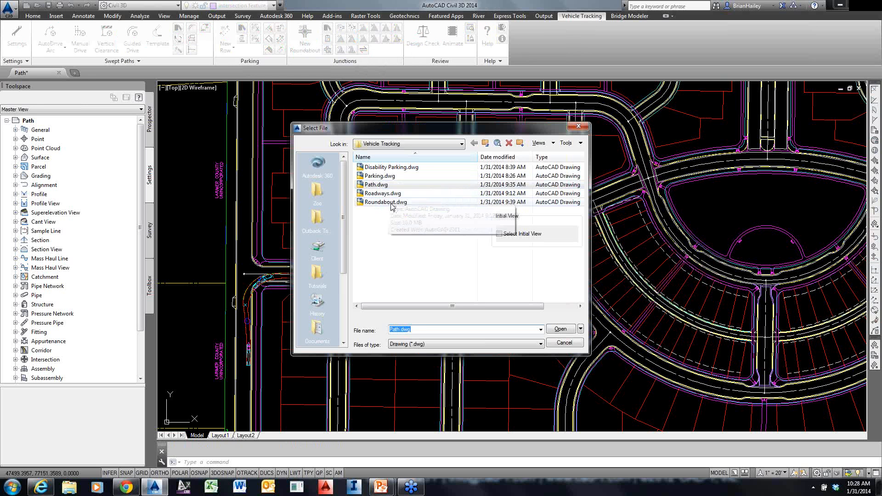
click(391, 203)
double_click(391, 203)
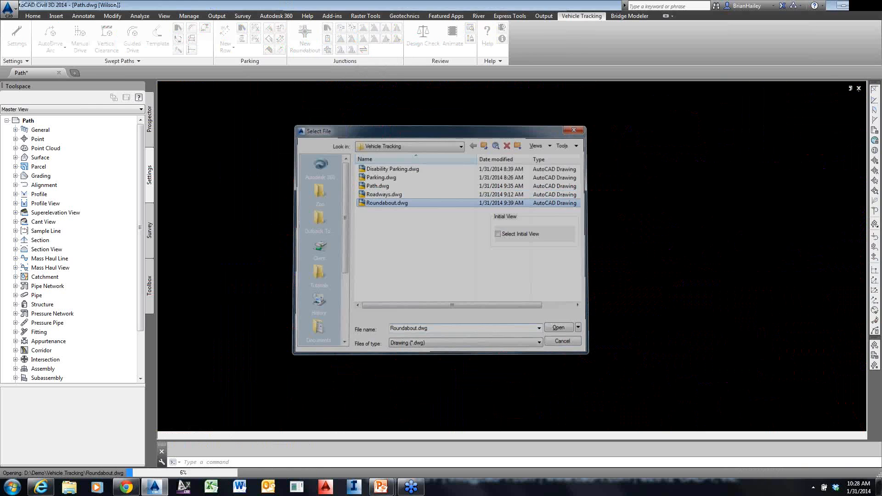
scroll(438, 199, up, 2)
mouse_move(474, 199)
middle_down()
mouse_move(459, 218)
mouse_move(476, 199)
mouse_move(482, 227)
middle_up()
scroll(471, 217, down, 3)
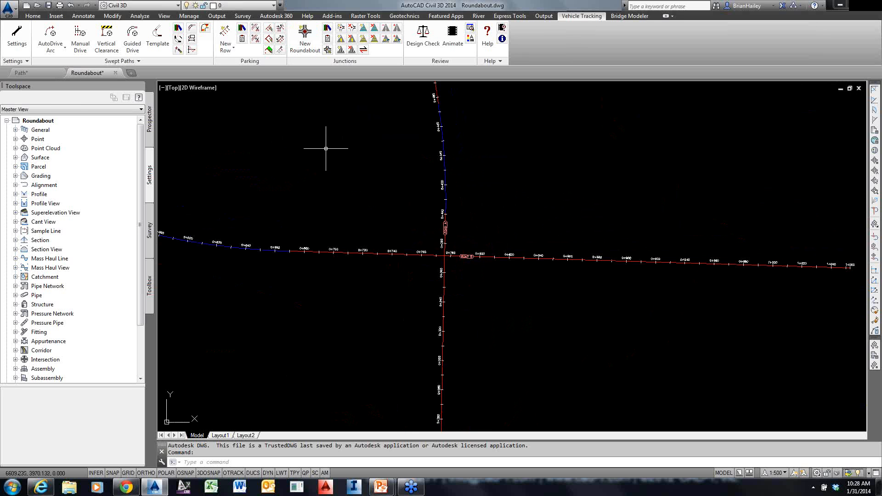
Browse the US Junction Design Standards and start a new roundabout with the FHWA 2010: Rural Double Lane Roundabout standard
mouse_move(326, 149)
click(327, 29)
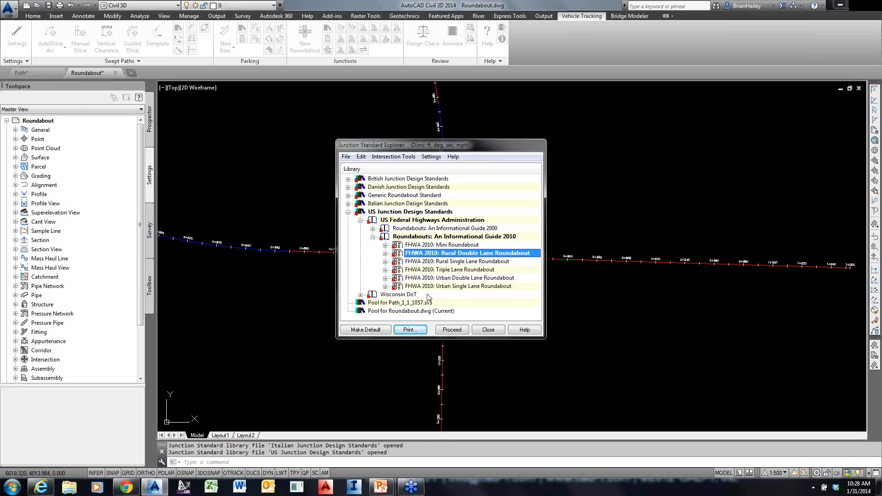
click(457, 262)
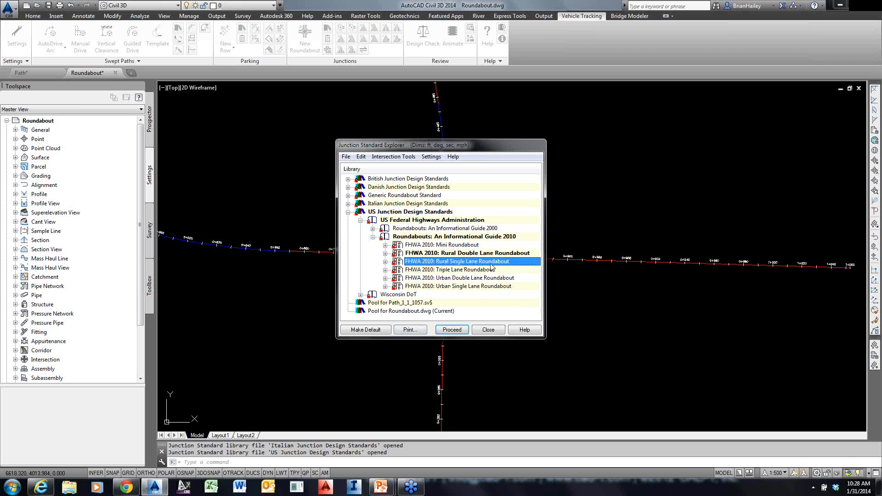
click(457, 270)
click(468, 278)
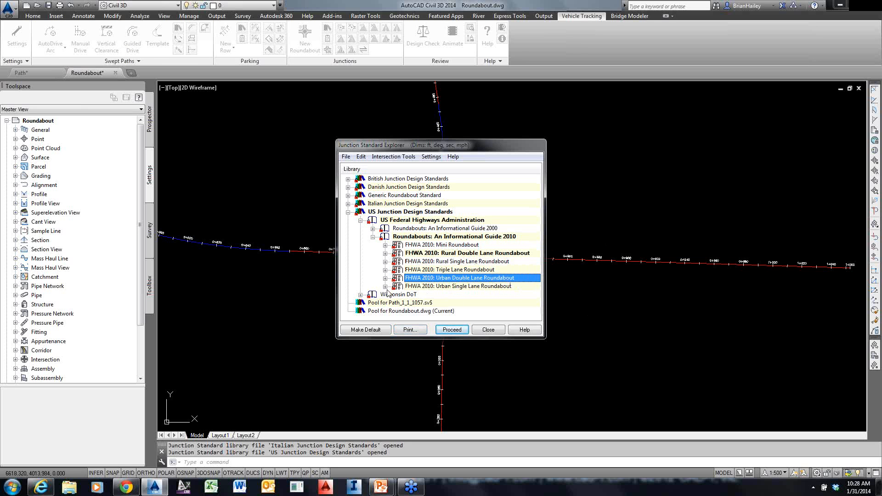
click(361, 295)
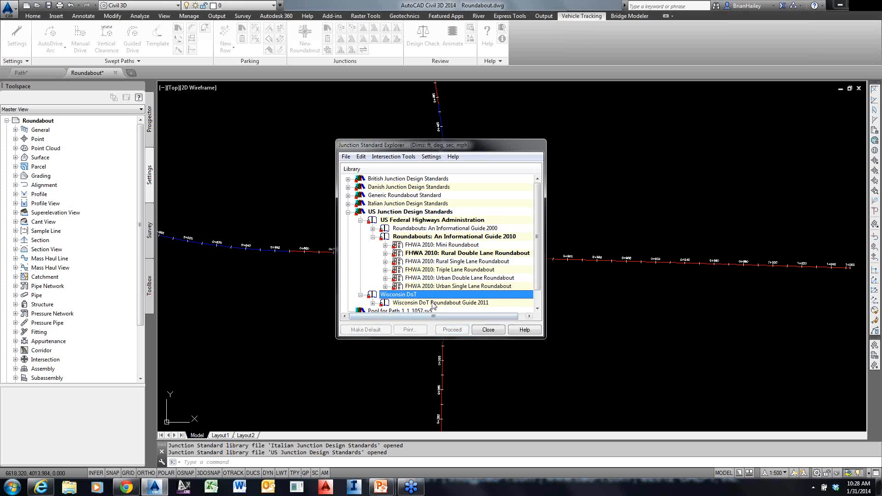
click(392, 205)
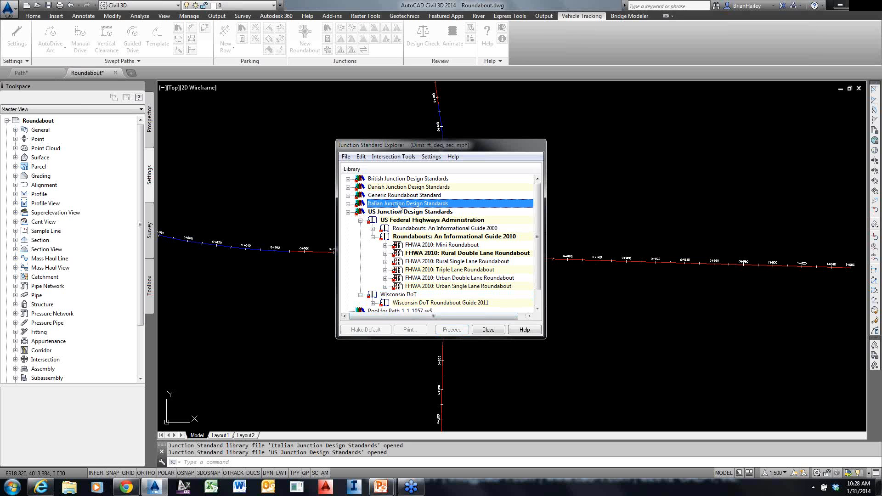
scroll(416, 245, down, 1)
scroll(418, 246, up, 1)
click(456, 254)
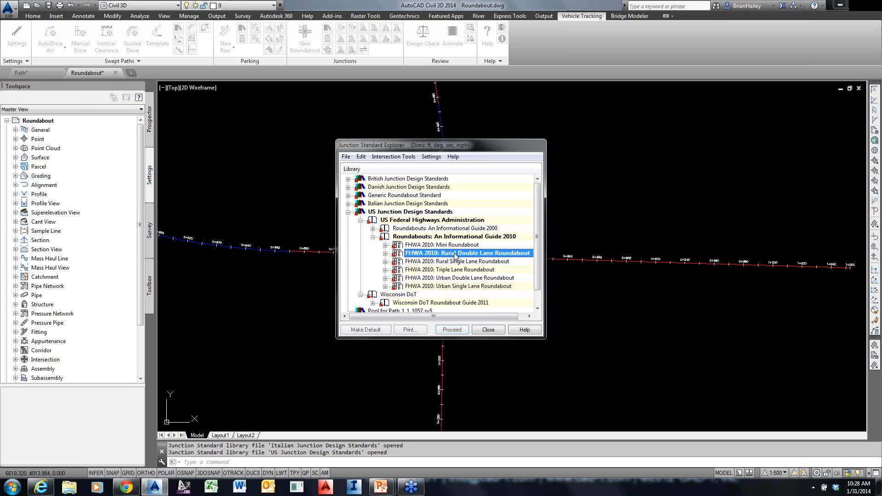
double_click(455, 254)
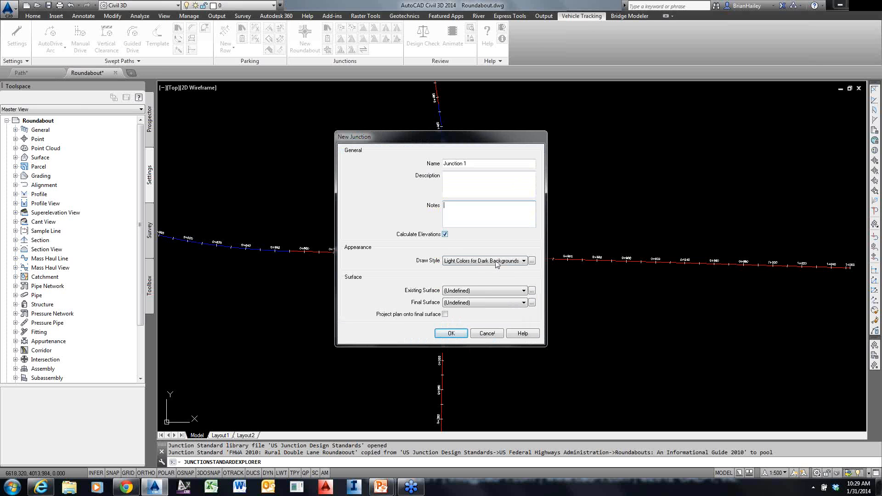
Accept the new junction with the Light Colors for Dark Backgrounds draw style and plan projection onto the final surface off
click(467, 262)
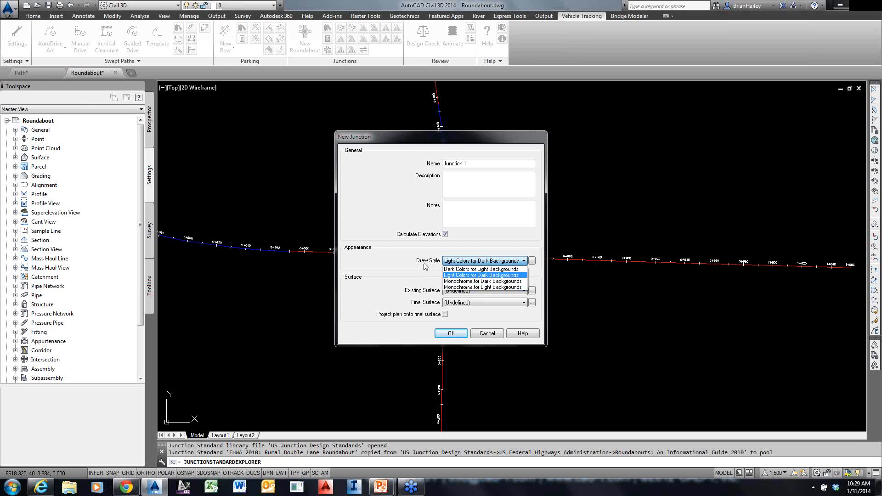
click(472, 264)
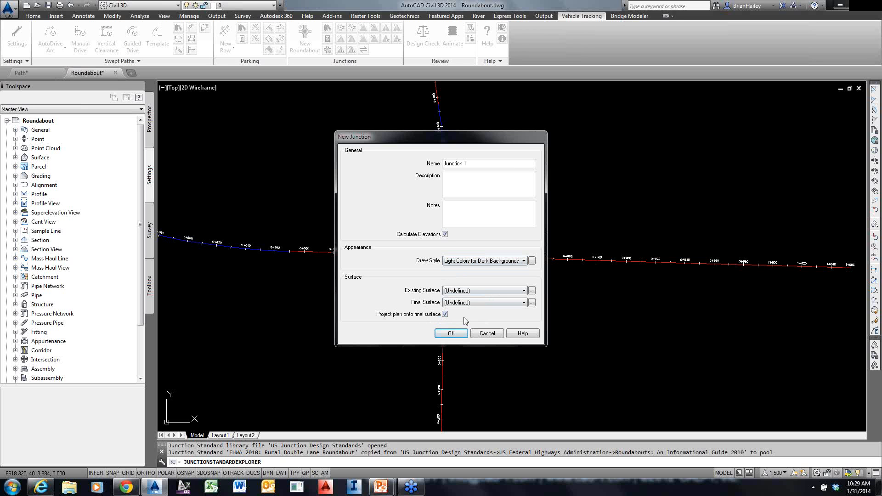
click(445, 314)
click(445, 316)
click(451, 333)
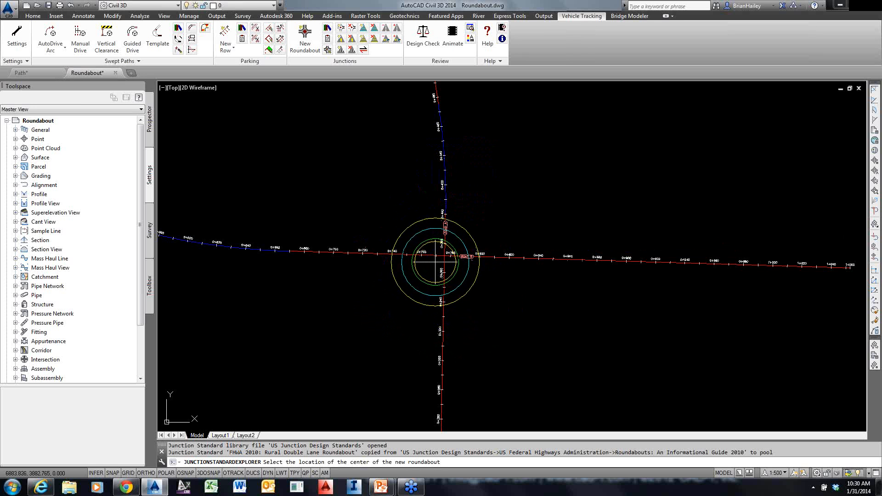
Place the roundabout's center near the crossing of Road A and Road B, and add legs along Road A north and Road B west
click(435, 262)
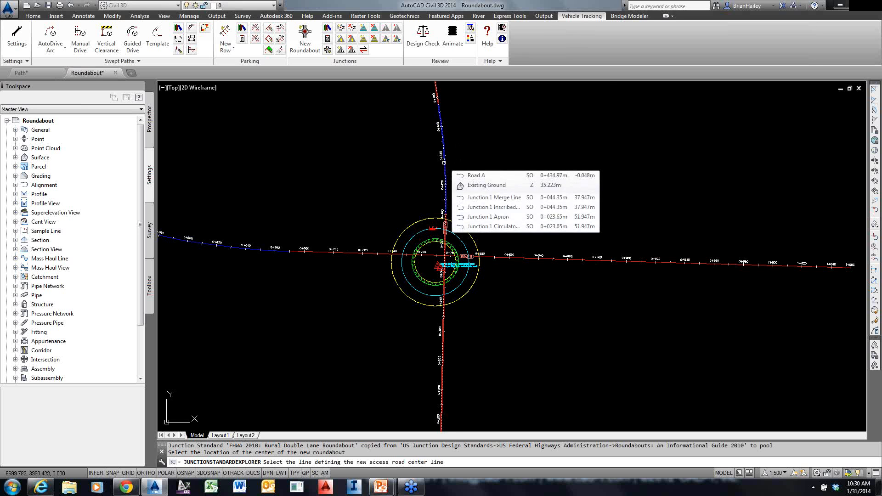
scroll(446, 154, up, 4)
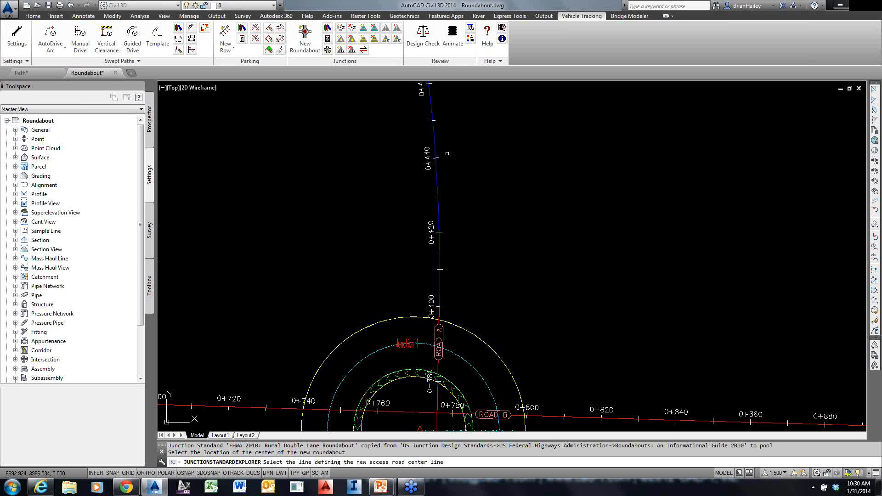
scroll(447, 154, up, 2)
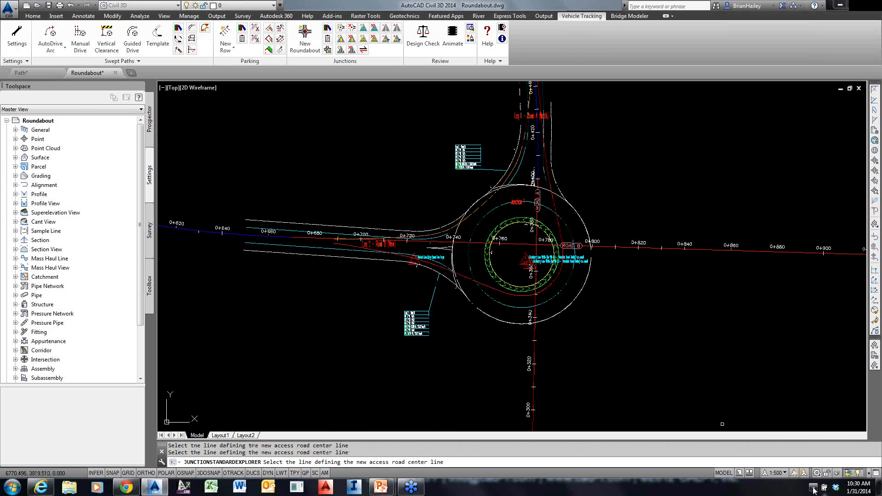
Disconnect the computer from the connected wireless network
click(813, 487)
right_click(834, 427)
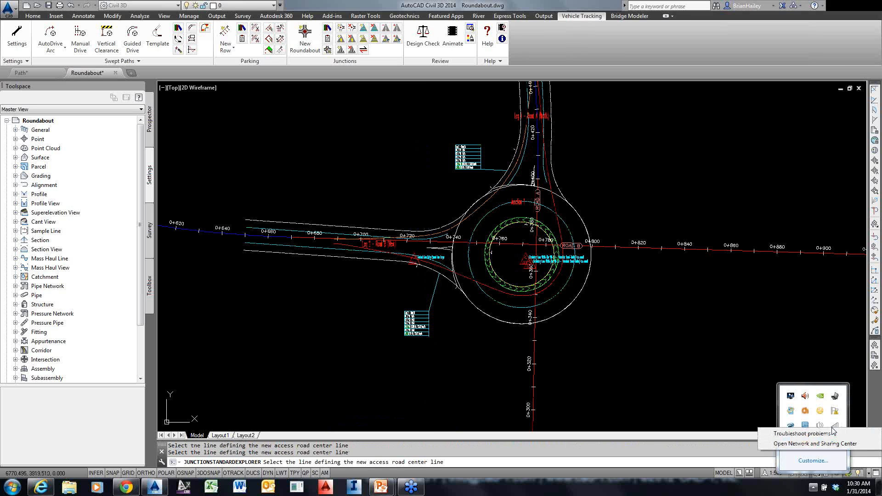
click(834, 426)
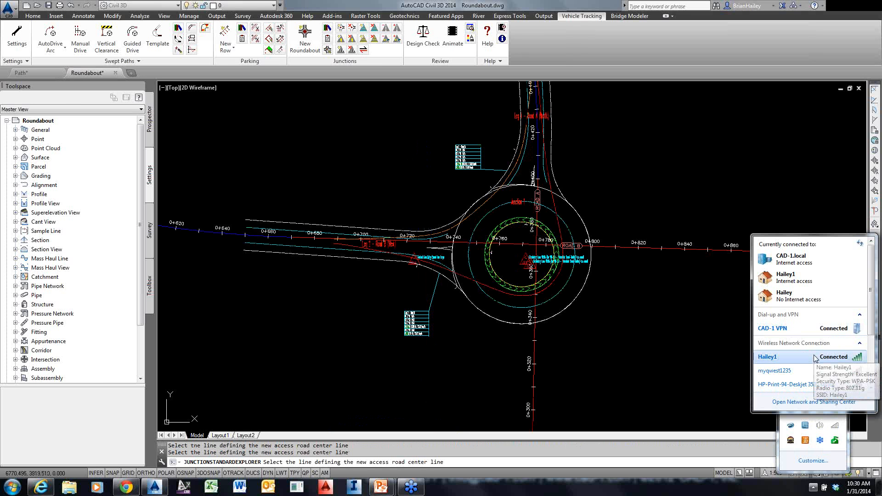
click(832, 360)
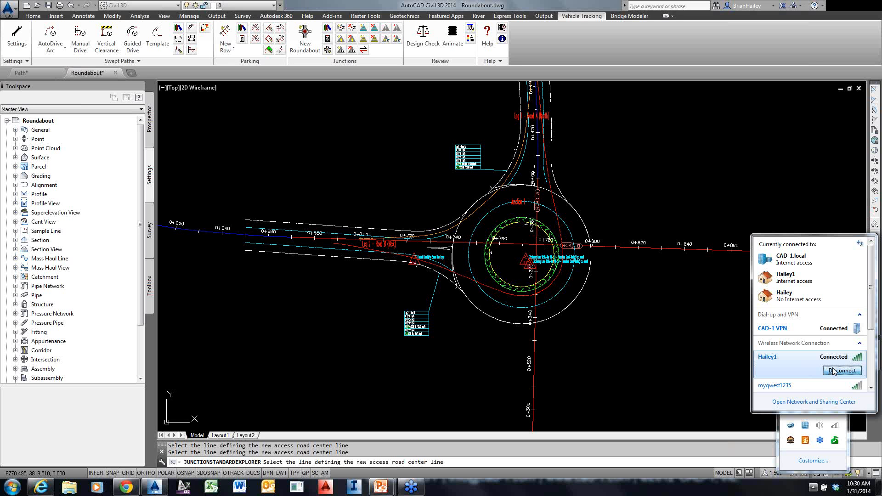
click(841, 371)
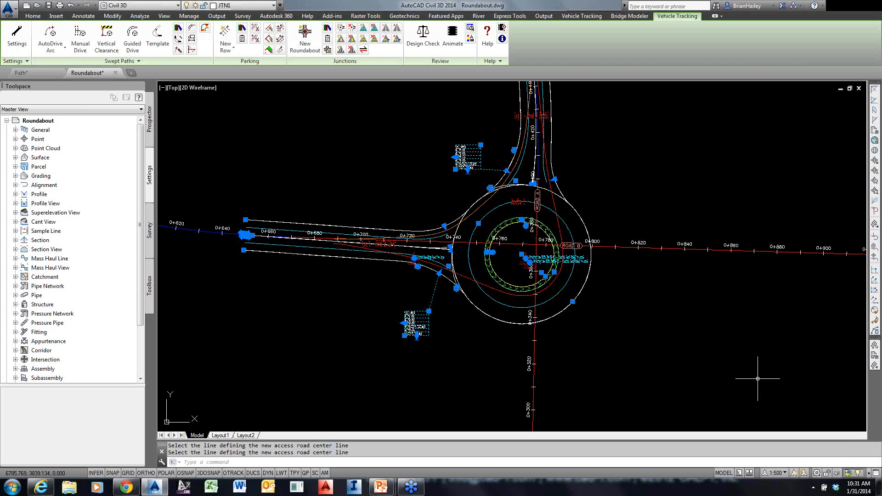
Cancel adding legs, close the junction standard explorer and undo the partly built two-leg roundabout
key(Escape)
key(Escape)
text(``)
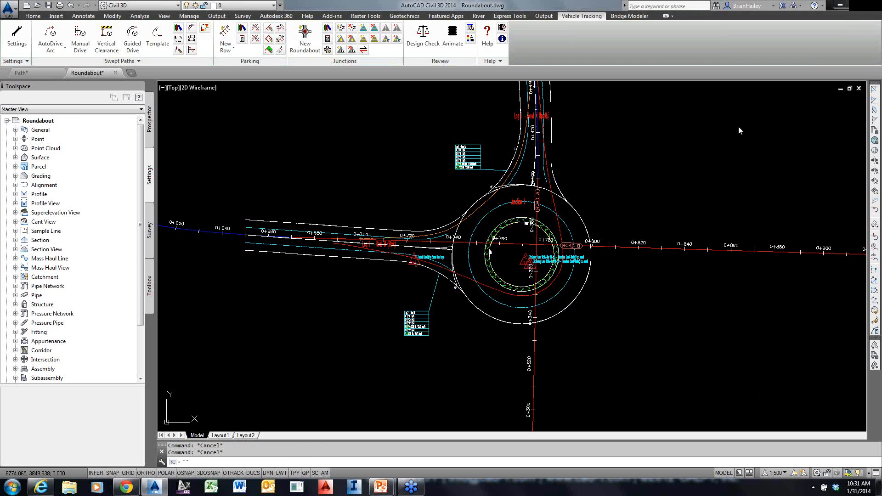
text(u)
key(Return)
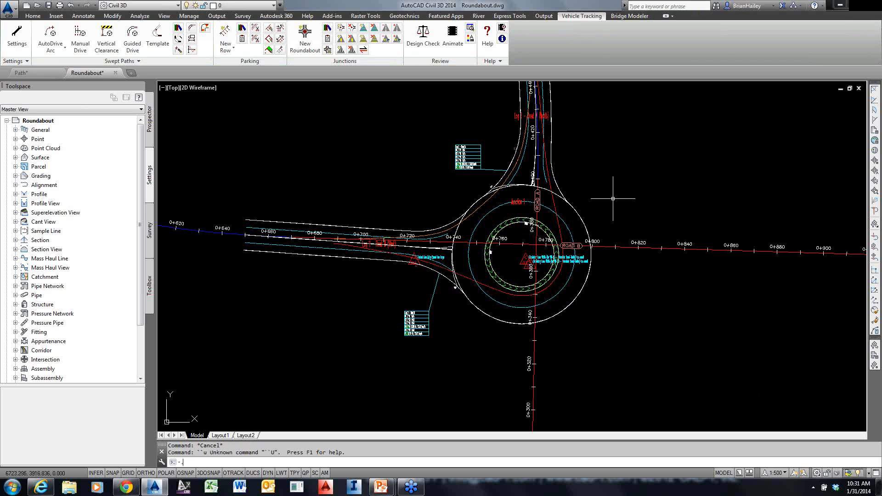
key(Return)
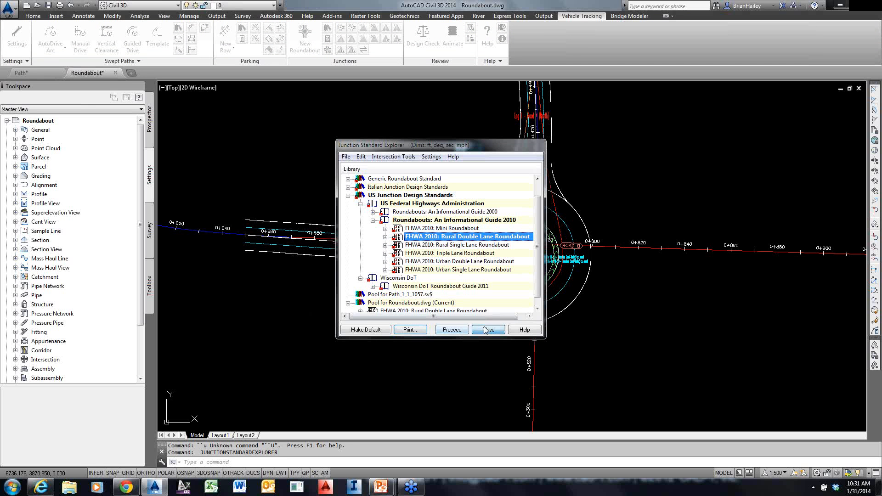
click(487, 330)
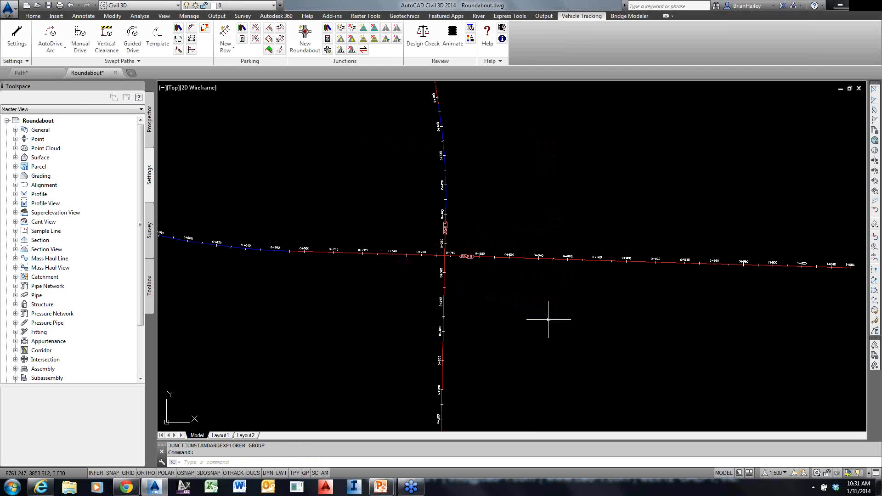
Start a new roundabout, accept the Junction 1 settings and place its center just southwest of the Road A and Road B crossing
click(305, 36)
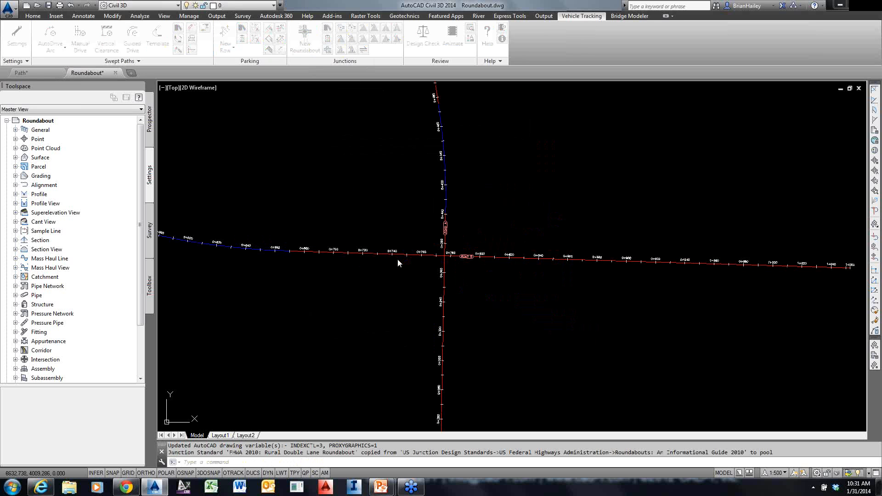
click(451, 333)
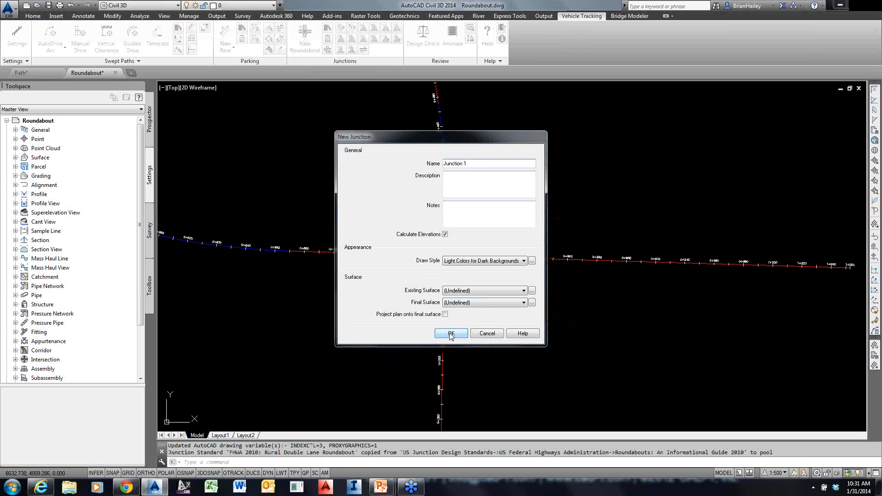
click(432, 267)
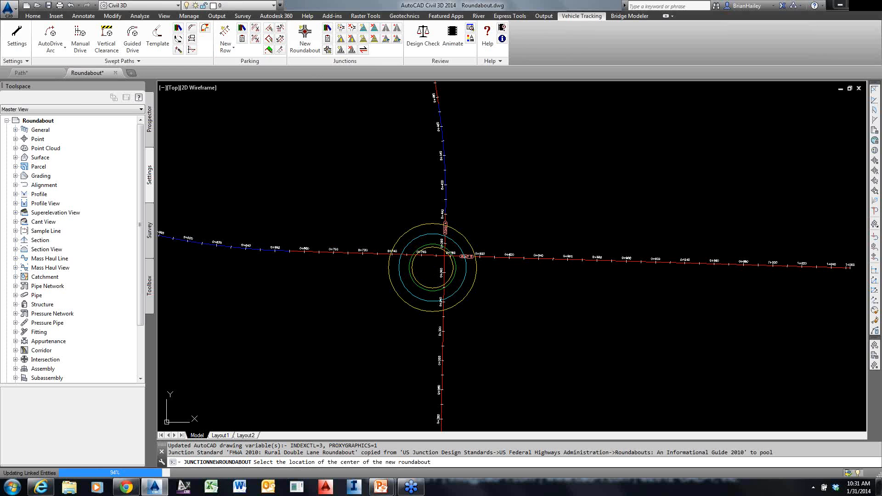
Add Leg 1 along Road A to the north, taking its elevation from the Road A - Layout profile
click(443, 133)
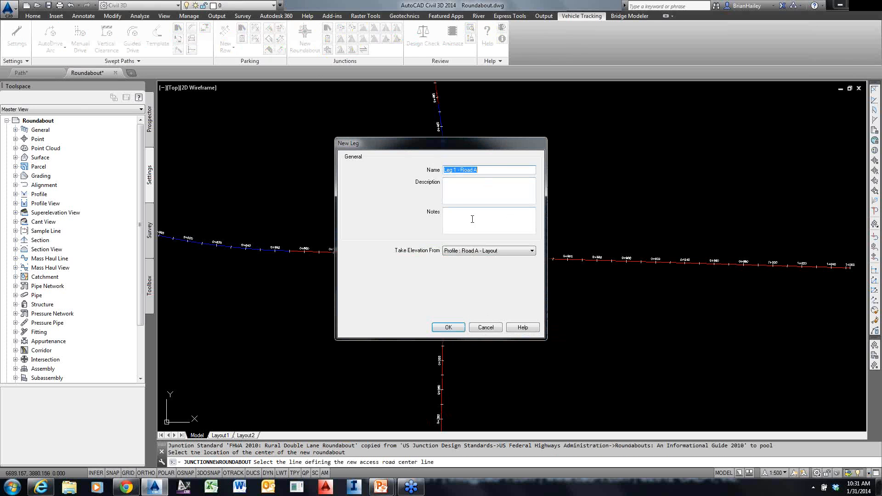
click(469, 251)
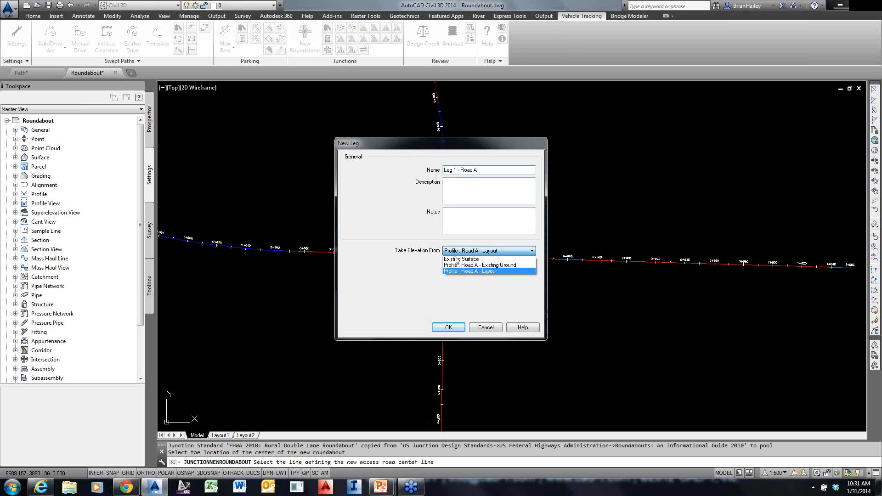
click(494, 272)
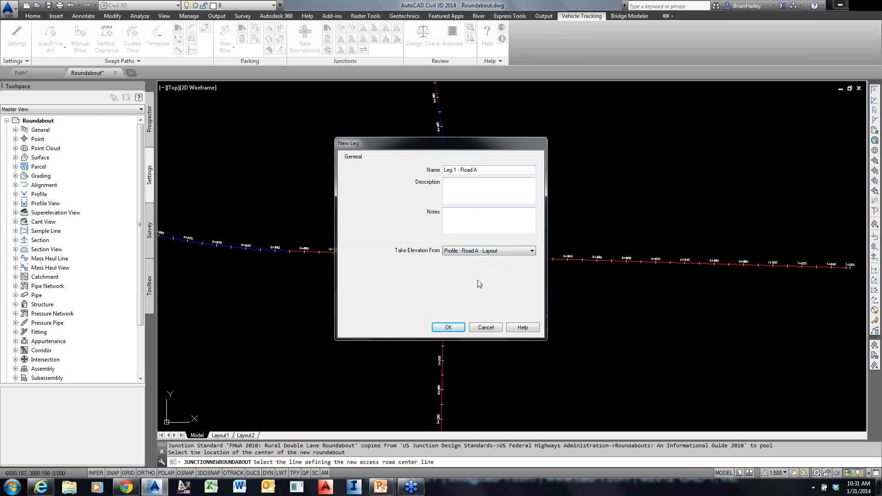
click(449, 327)
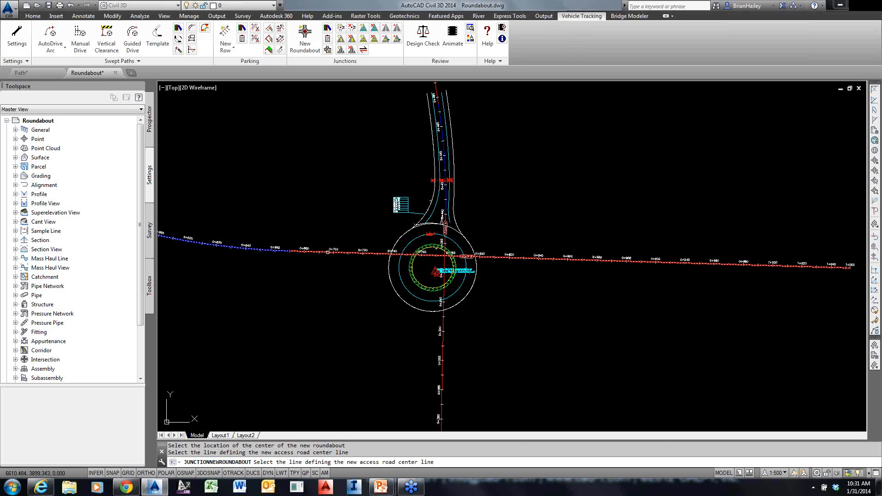
Add legs along Road B west, Road A south and Road B east with their layout profiles, and finish the roundabout
click(327, 252)
click(448, 327)
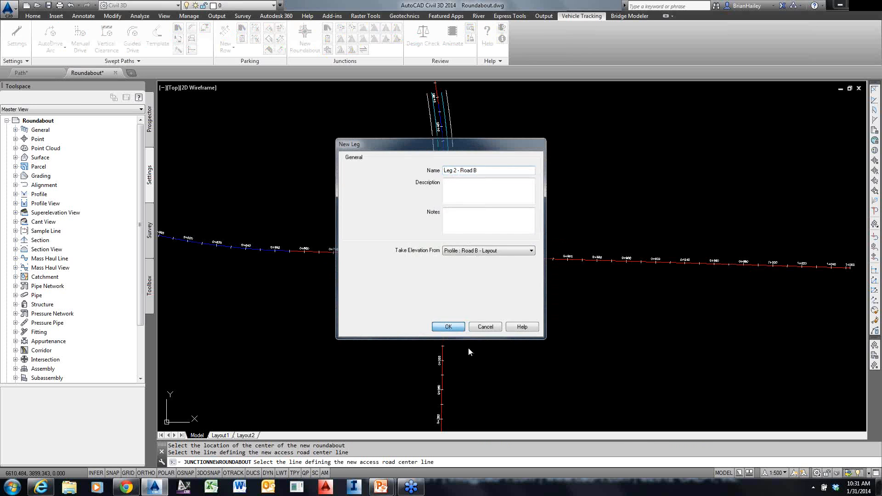
click(442, 357)
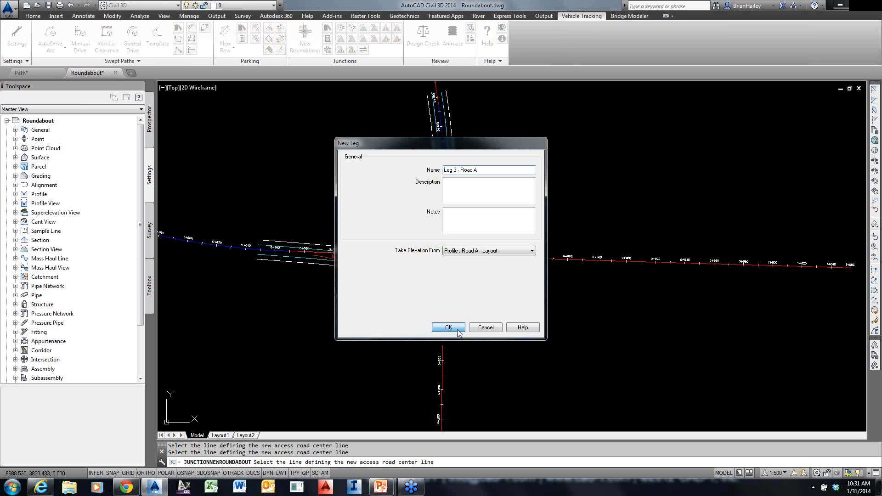
key(Return)
click(590, 263)
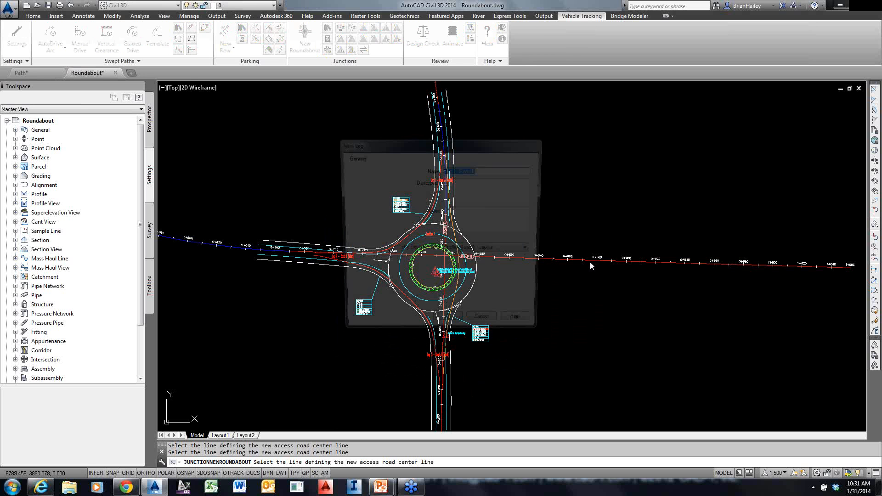
click(457, 326)
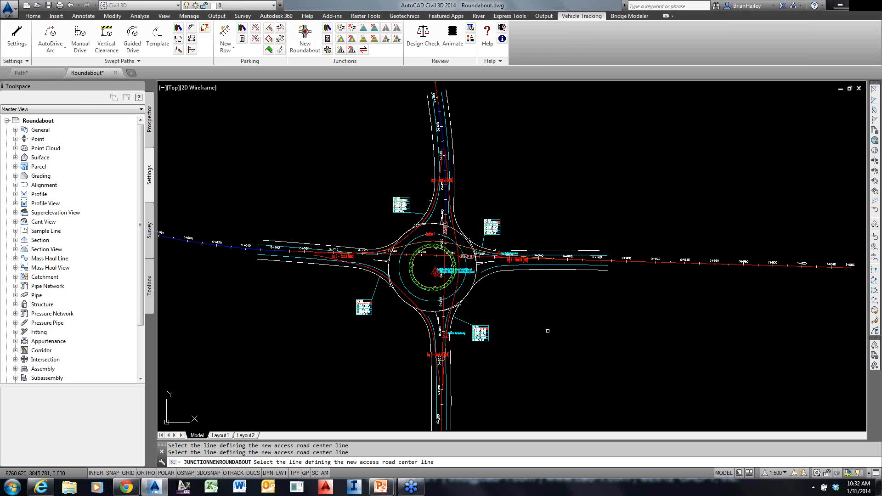
key(Return)
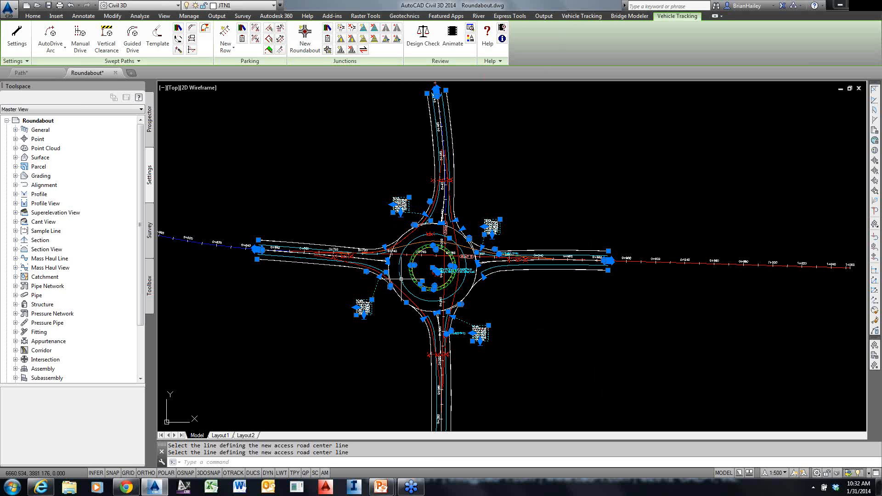
Reshape the west leg's entry by shifting its outer curb curve and stretching the entry flare away from the circle
scroll(458, 293, up, 2)
scroll(383, 270, up, 2)
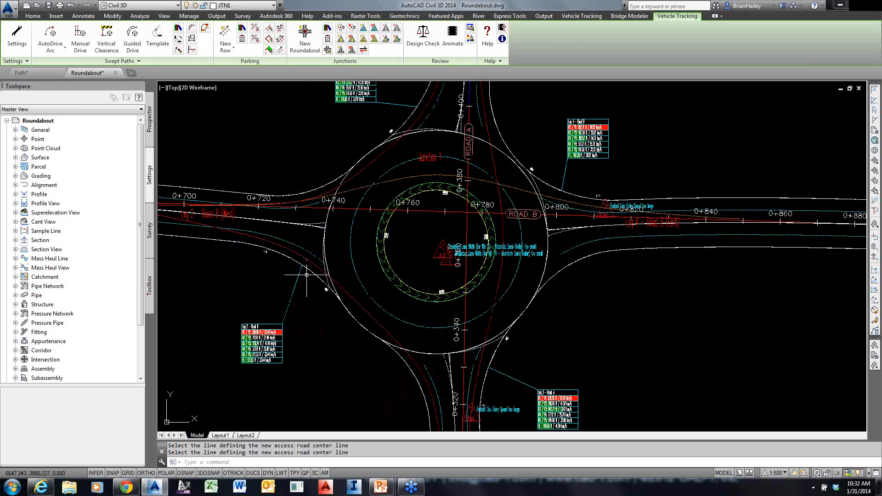
key(Escape)
scroll(264, 255, up, 4)
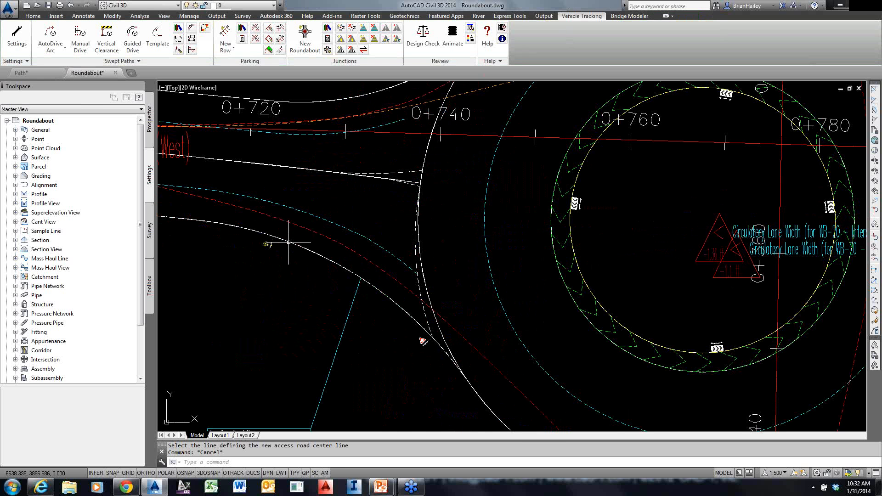
click(288, 242)
click(362, 278)
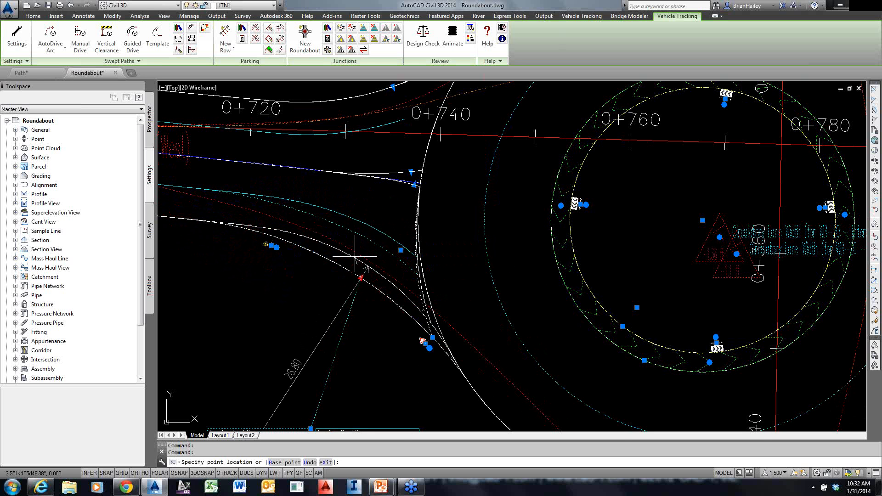
click(326, 268)
click(401, 251)
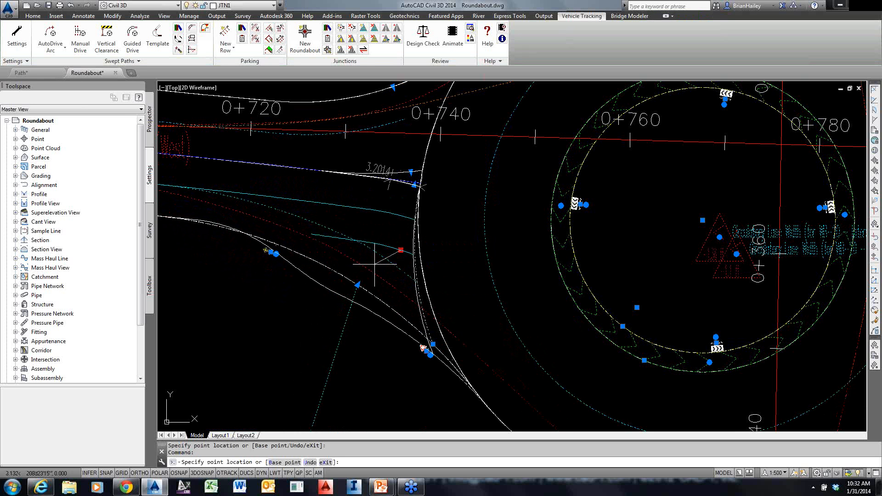
click(276, 231)
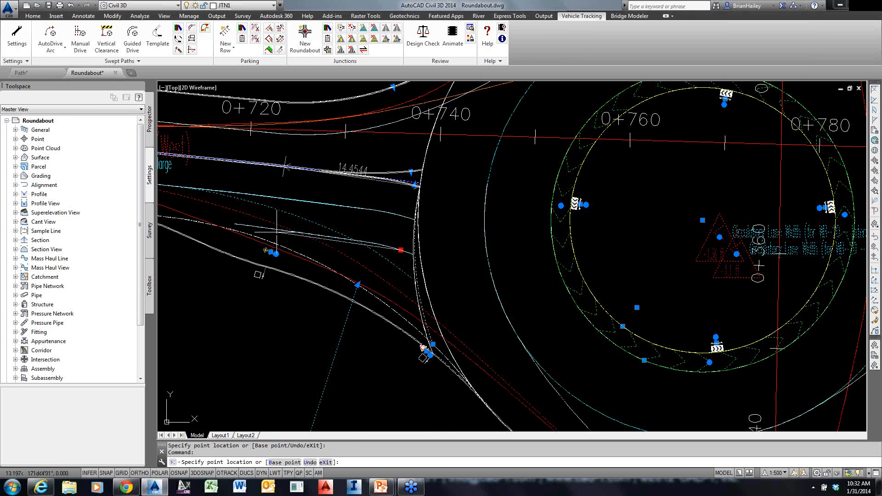
Move the curb curve on the west leg's north side outward and nudge the curb curve northeast of the circle
scroll(478, 252, down, 4)
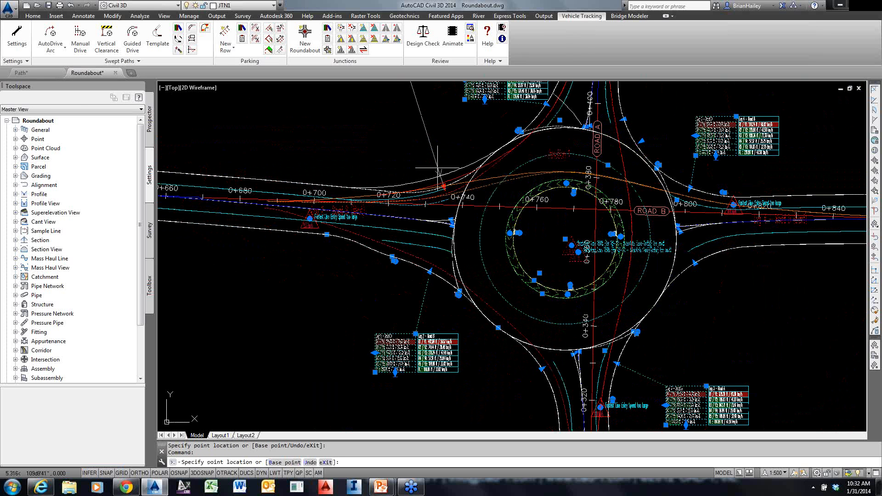
click(444, 186)
click(438, 167)
middle_drag(525, 197, 395, 245)
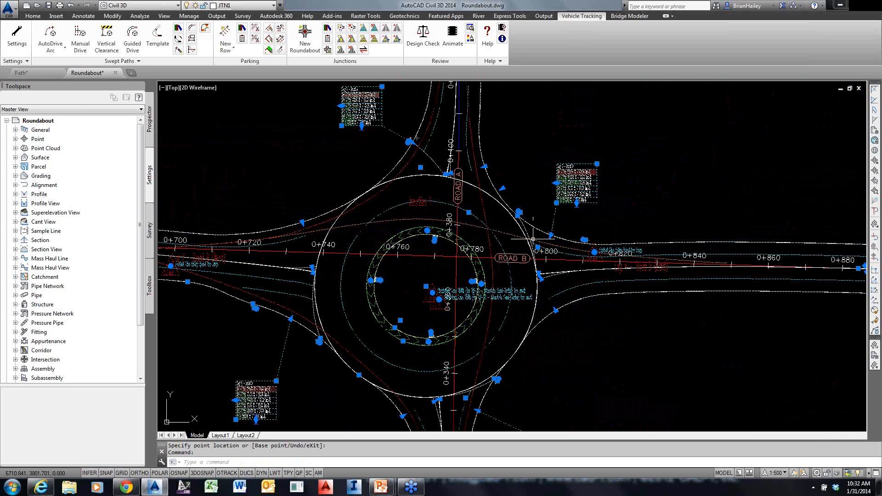
click(503, 188)
key(Escape)
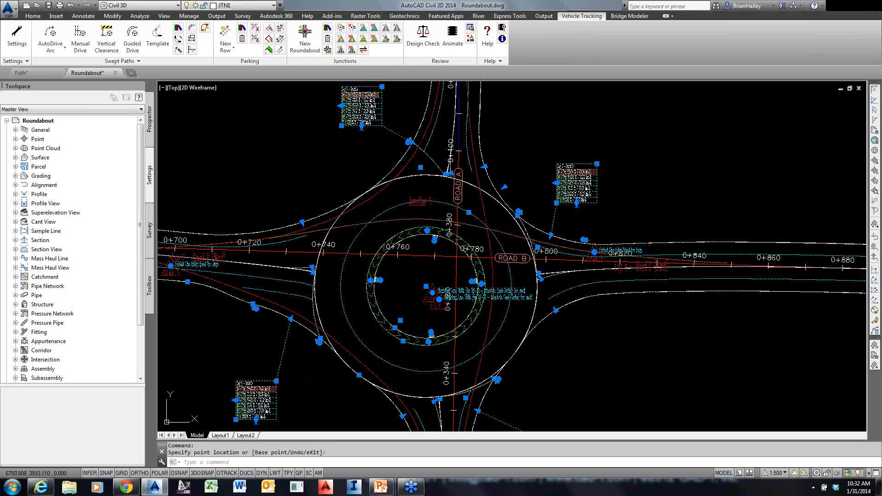
key(Escape)
Select the roundabout and open it in the Object Viewer
scroll(638, 188, down, 2)
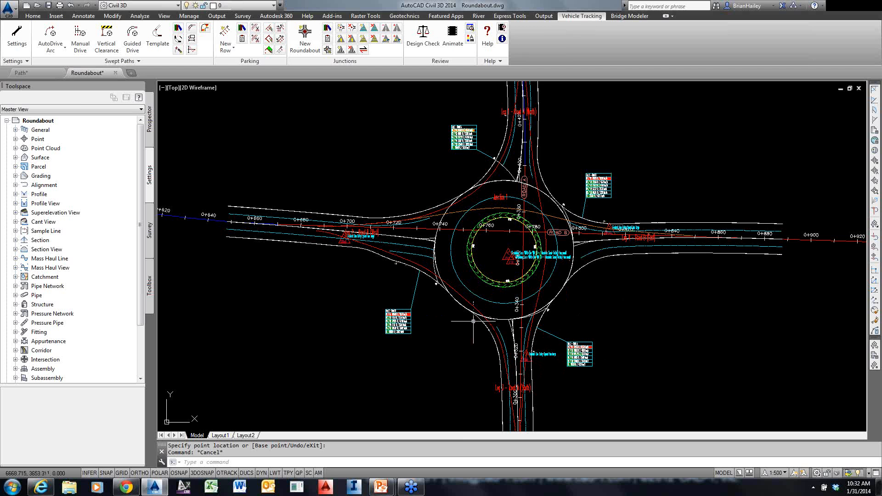
scroll(427, 283, up, 2)
key(ctrl+a)
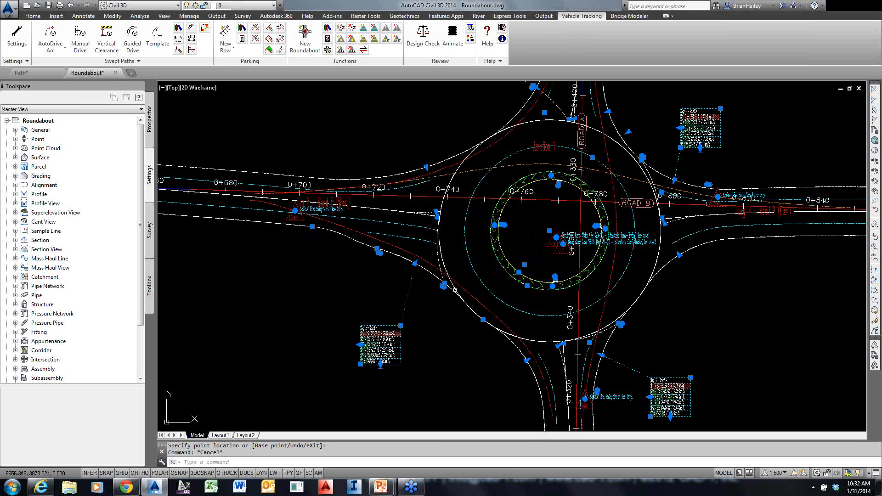
right_click(442, 316)
click(522, 429)
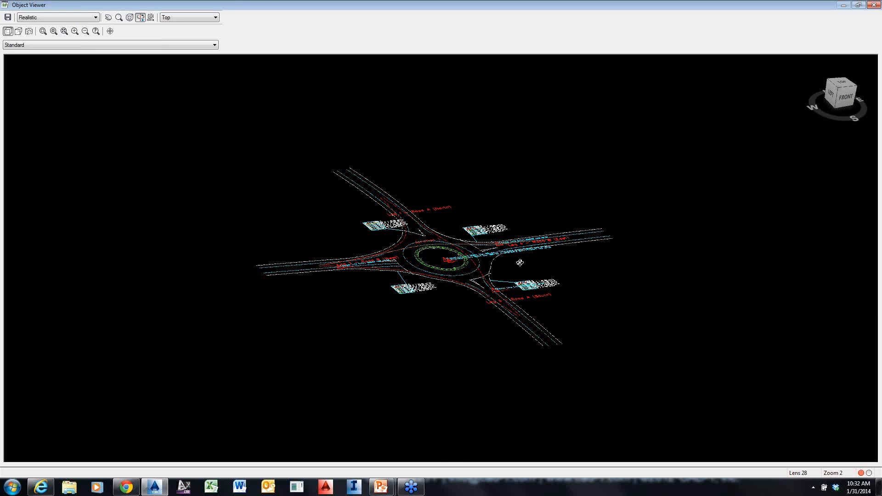
Set the Object Viewer's visual style to Hidden and examine the curb and lane lines at Leg 3 - Road A (South)
click(80, 18)
click(42, 67)
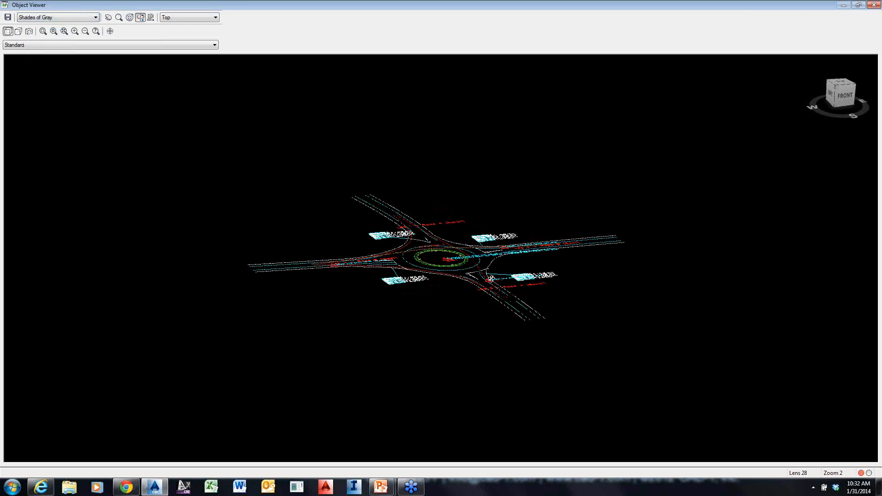
scroll(497, 288, up, 8)
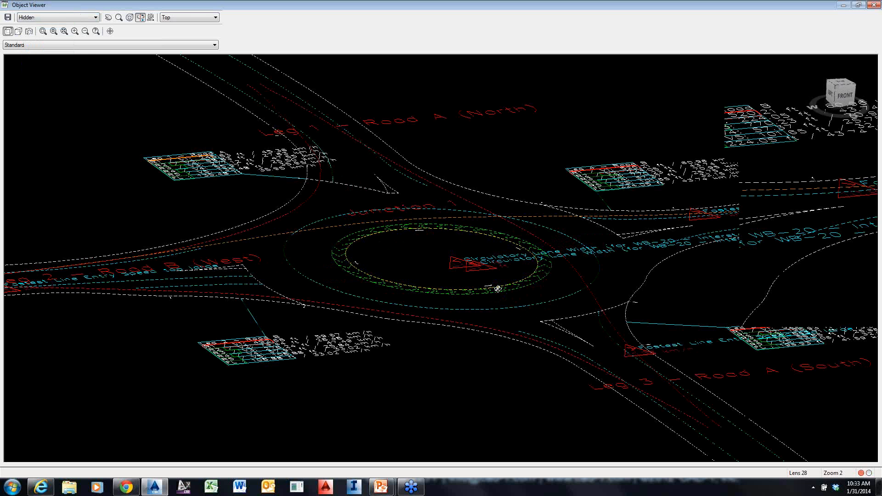
middle_drag(411, 281, 64, 153)
middle_drag(569, 274, 421, 240)
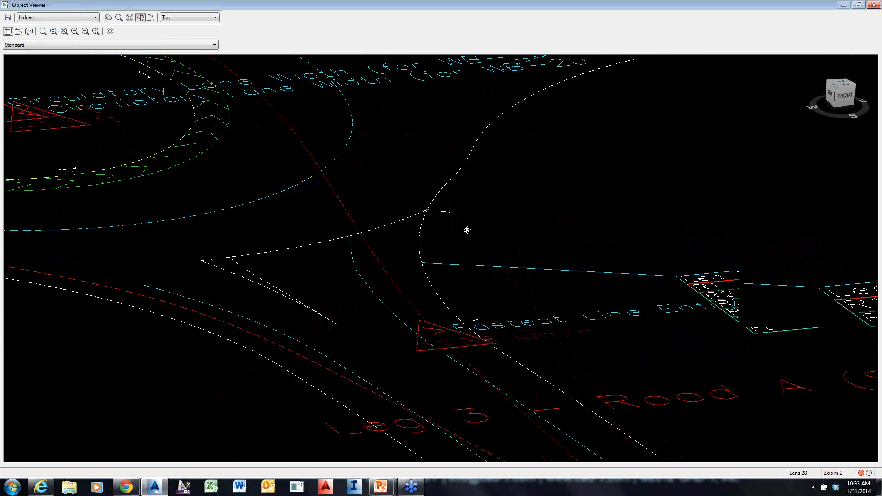
scroll(466, 230, up, 3)
scroll(463, 233, up, 1)
scroll(461, 238, down, 1)
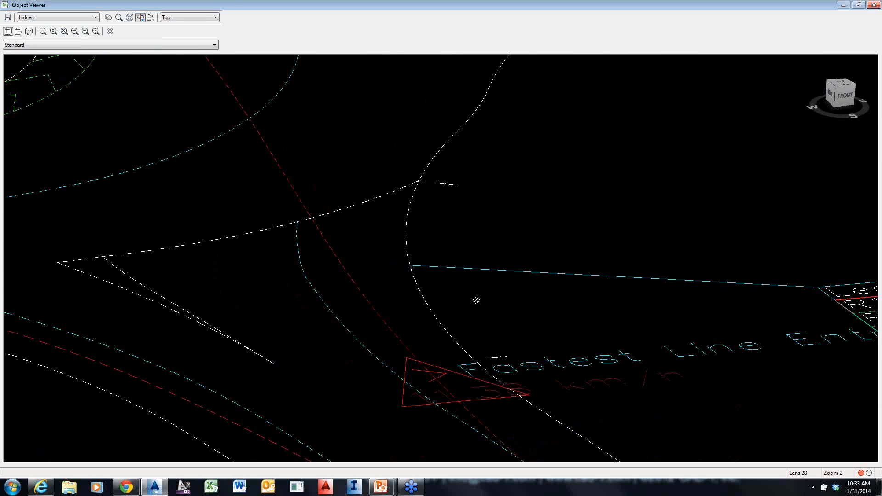
Close and reopen the Object Viewer on the roundabout, examine the whole junction from a low angle, and return to the drawing
key(Escape)
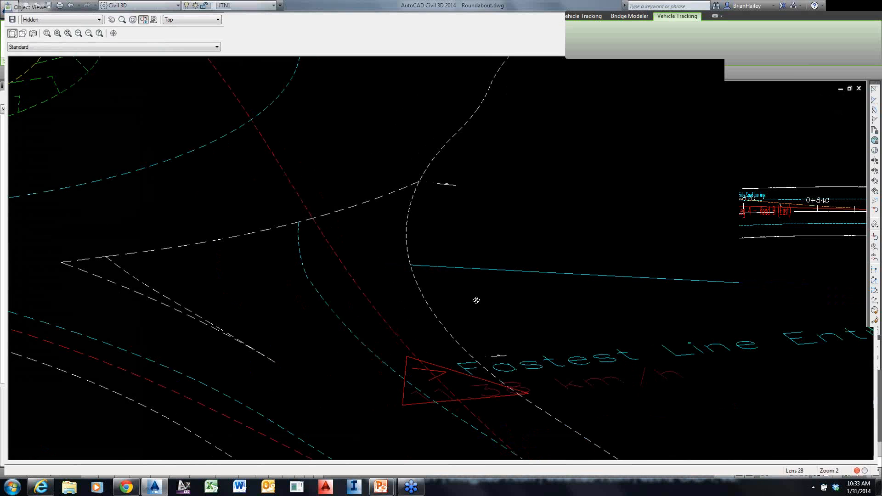
click(457, 298)
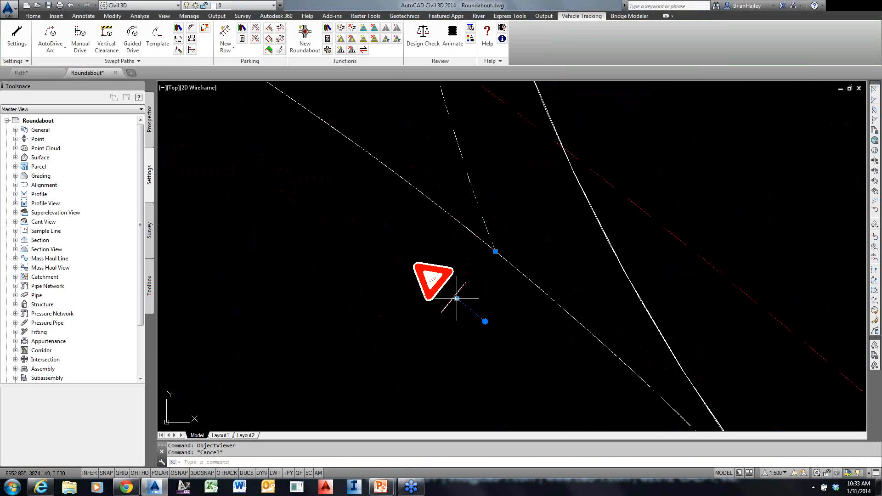
right_click(326, 216)
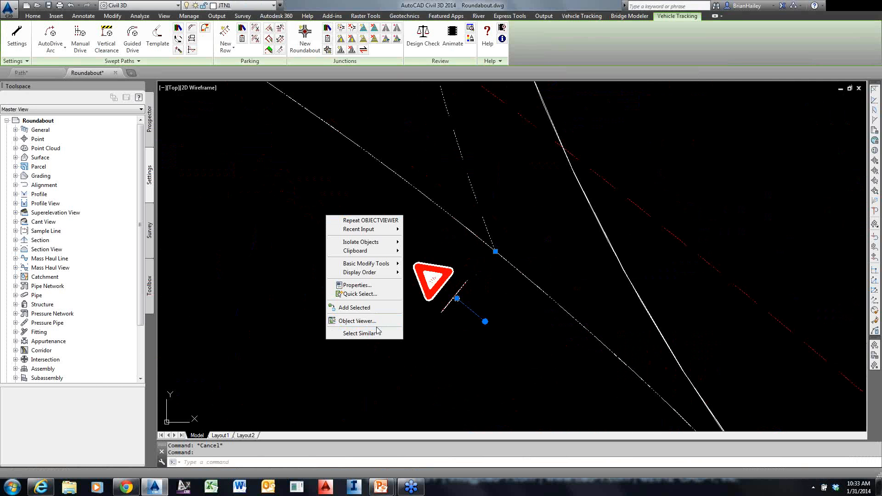
click(357, 321)
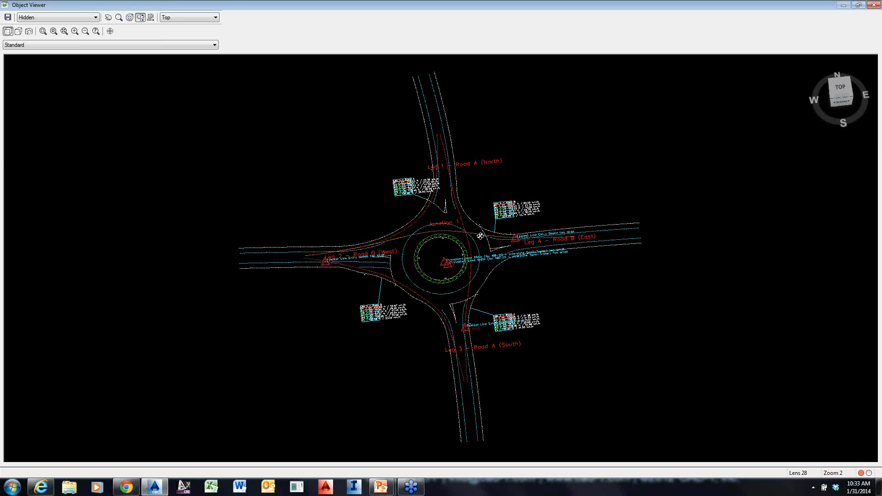
drag(454, 324, 458, 223)
scroll(415, 248, up, 5)
drag(414, 248, 488, 269)
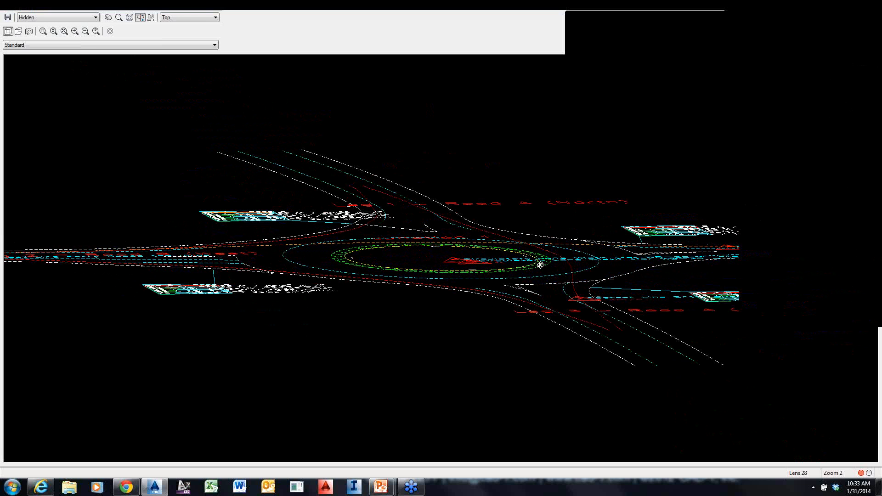
key(Escape)
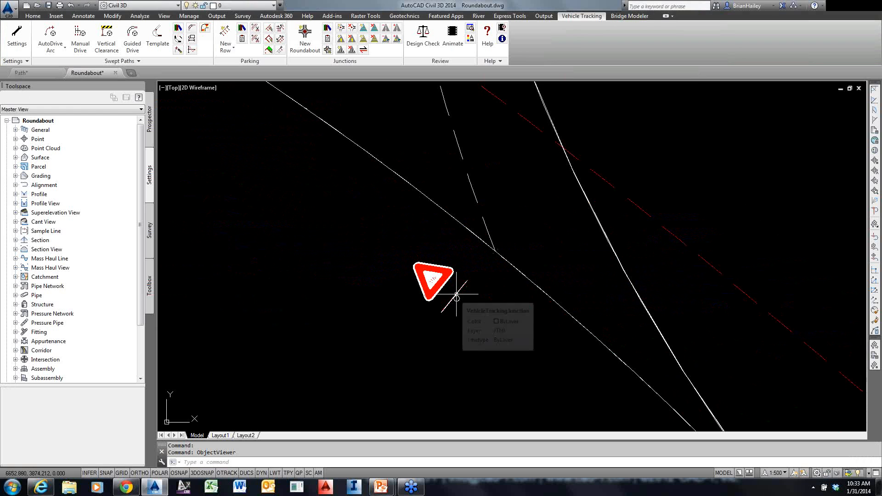
Run LIST on the whole roundabout object and review its island, apron and curb areas and lengths
scroll(474, 285, down, 6)
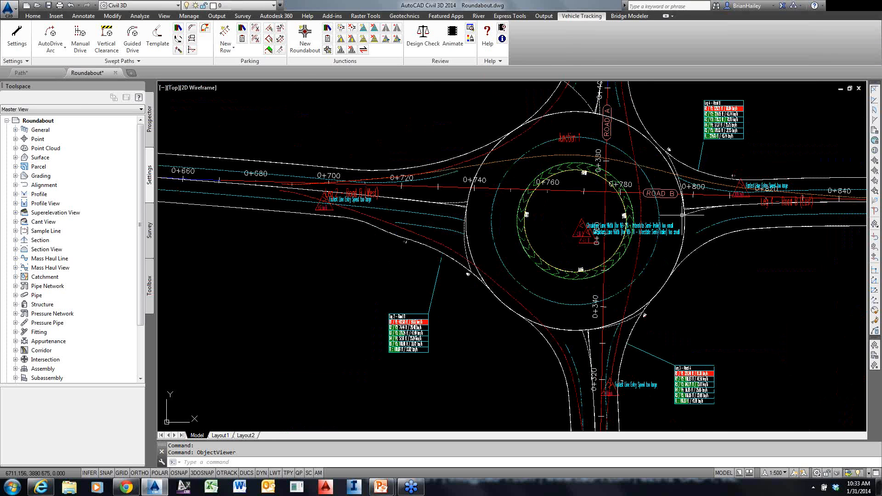
middle_drag(679, 218, 565, 239)
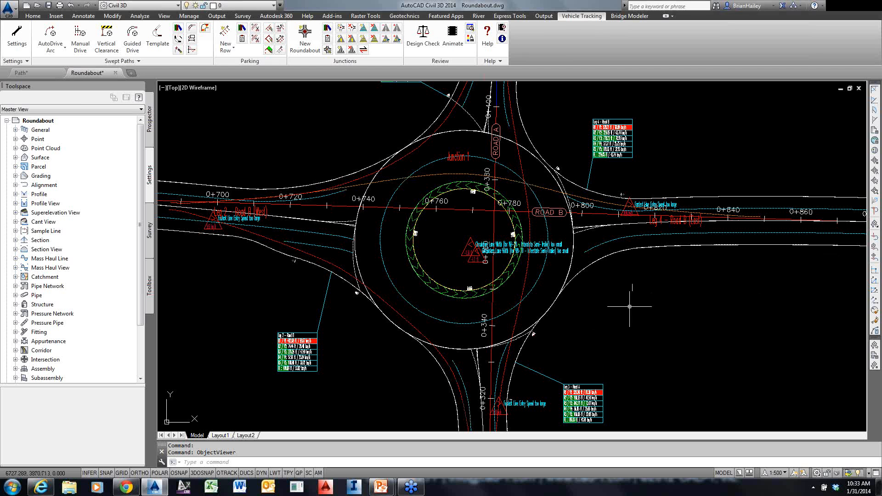
middle_drag(629, 306, 549, 313)
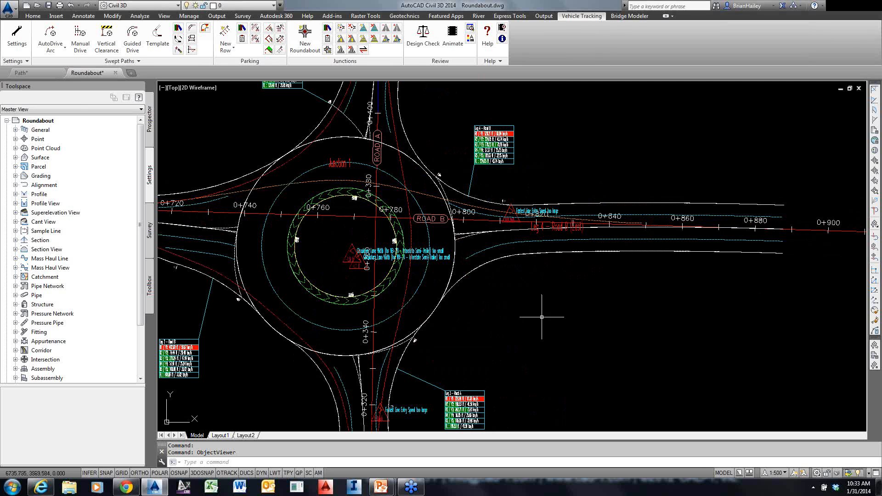
click(448, 282)
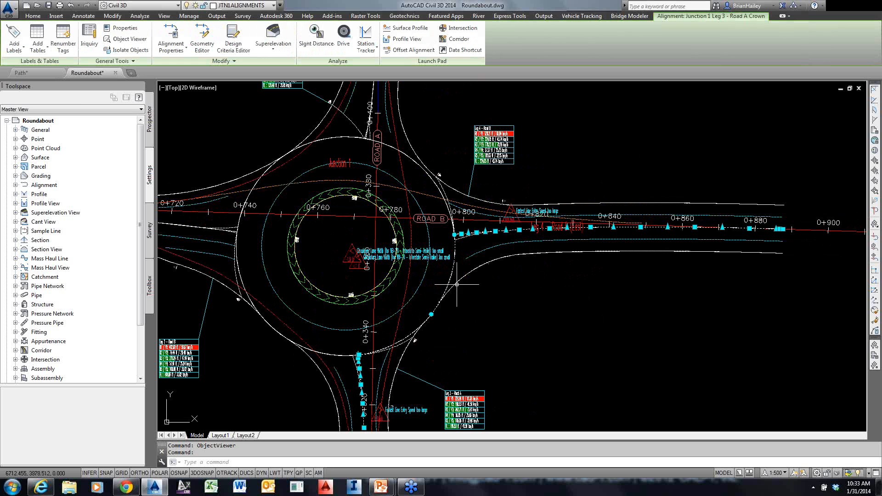
key(Escape)
click(461, 279)
text(li)
key(Return)
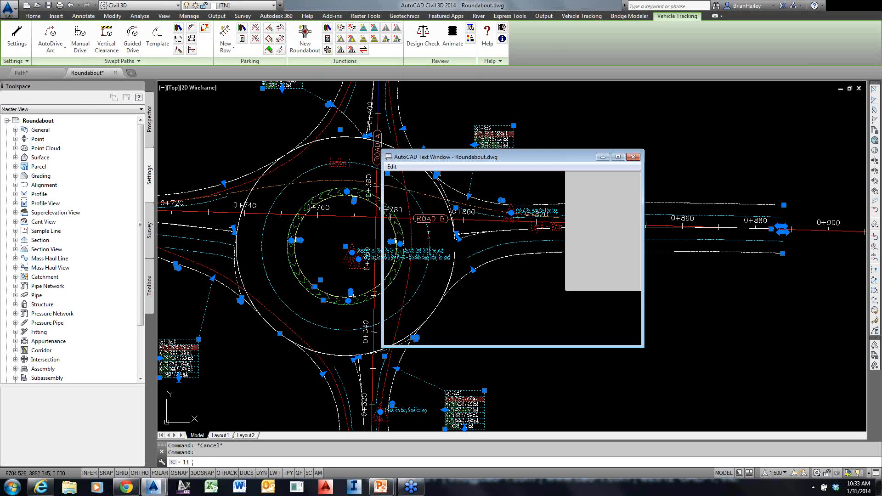
key(F2)
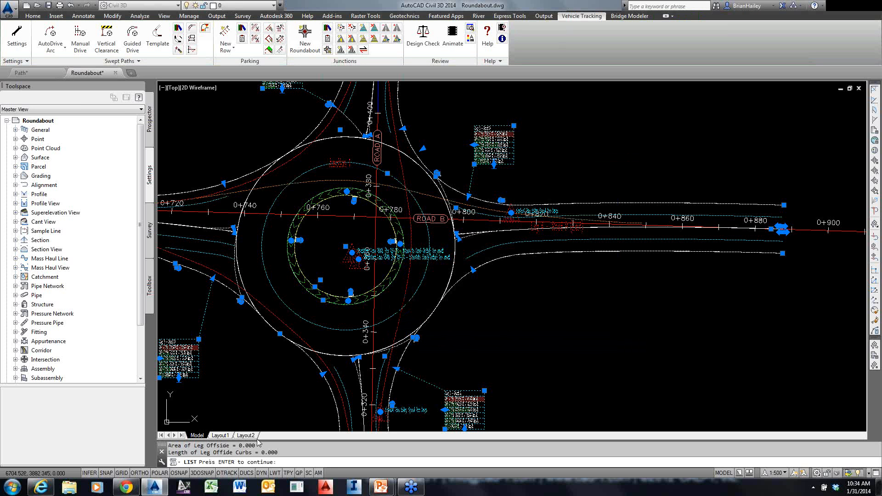
key(F2)
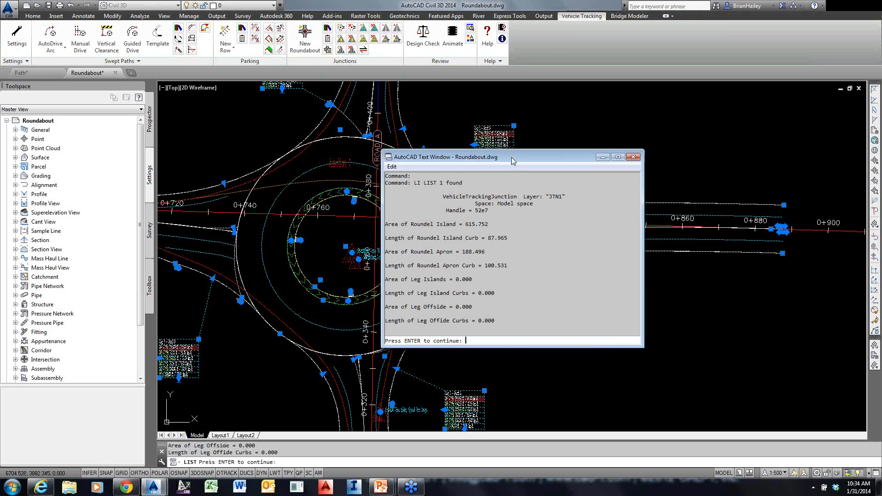
drag(511, 157, 408, 138)
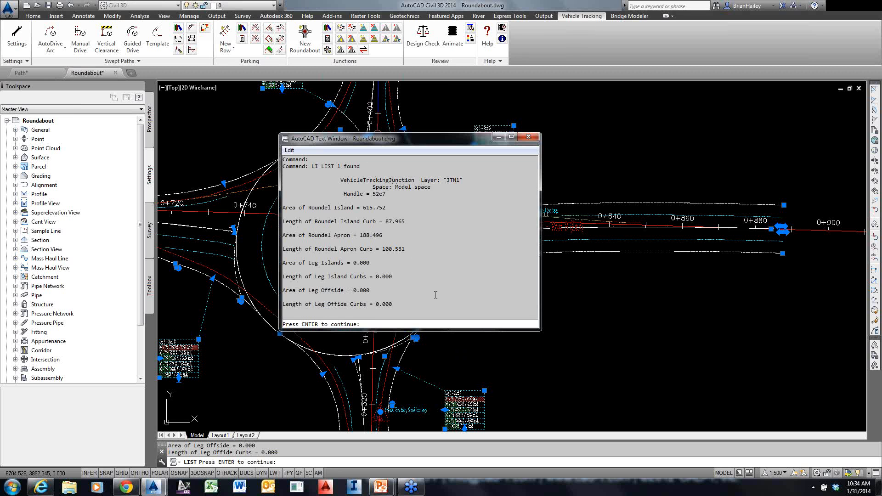
click(529, 137)
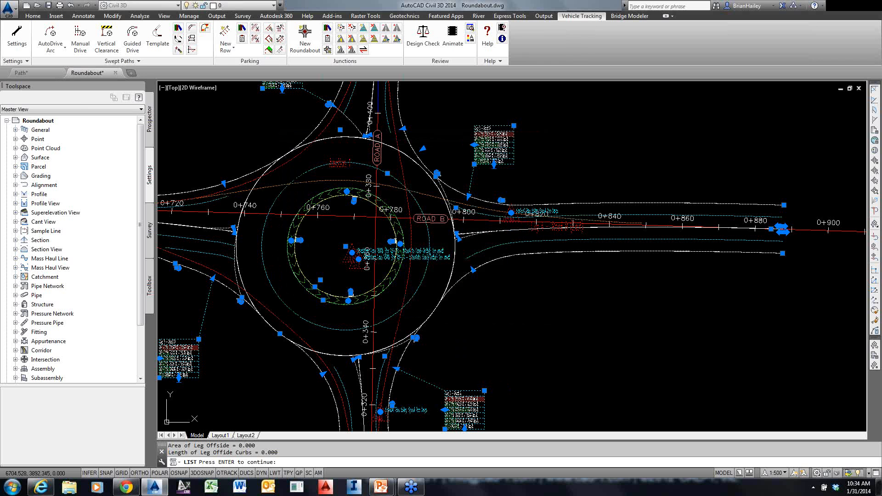
key(Escape)
Explode the selected roundabout object into separate entities
text(x)
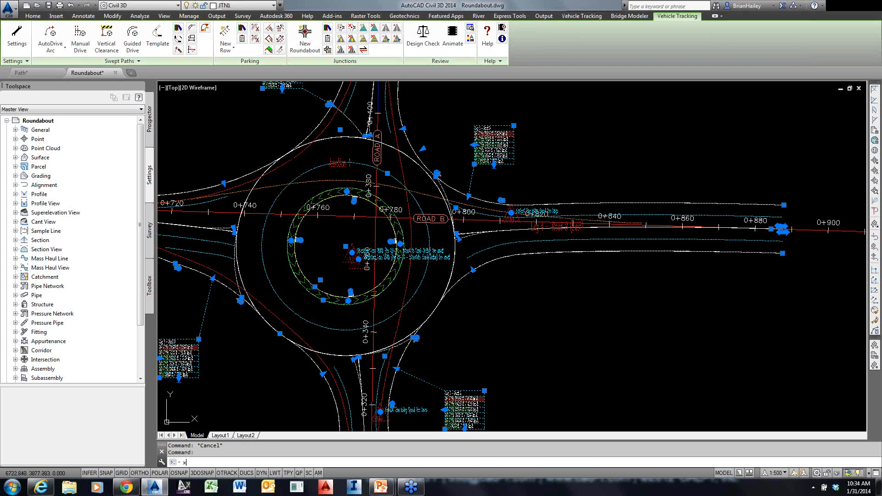
key(Return)
click(452, 274)
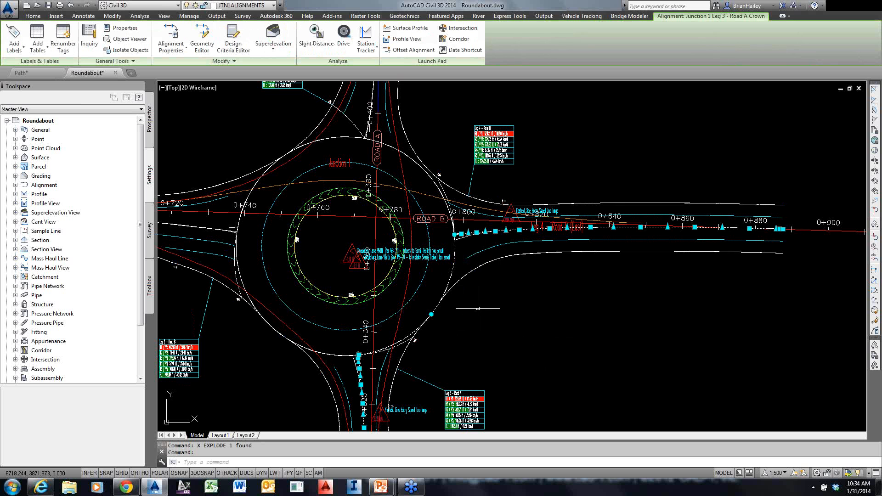
key(Escape)
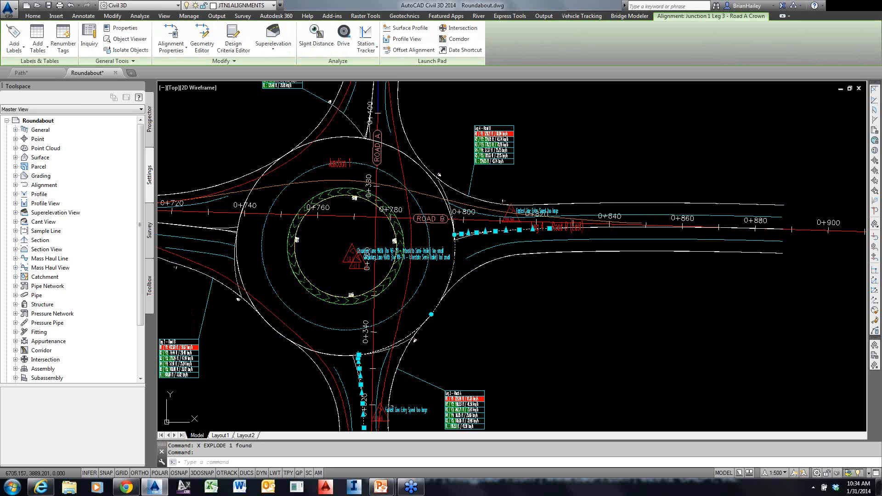
key(Escape)
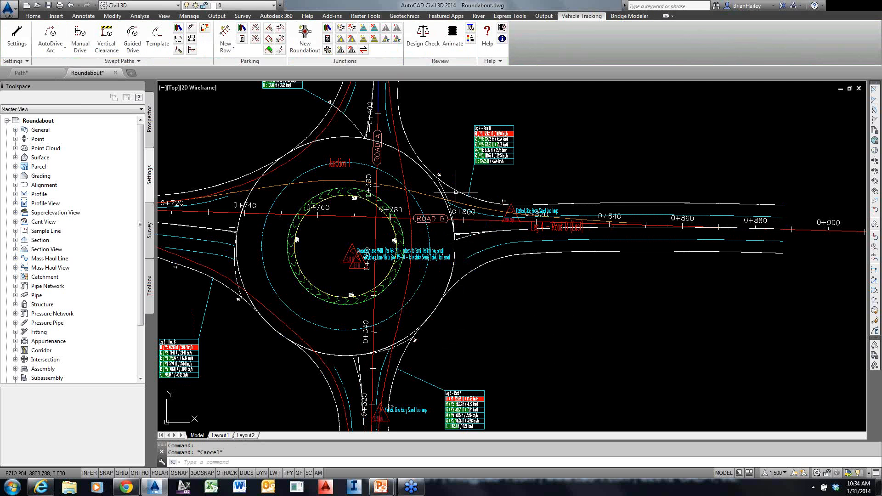
Run LIST on the outer curb line along the north side of the Road B east leg to check its object type and geometry
click(456, 191)
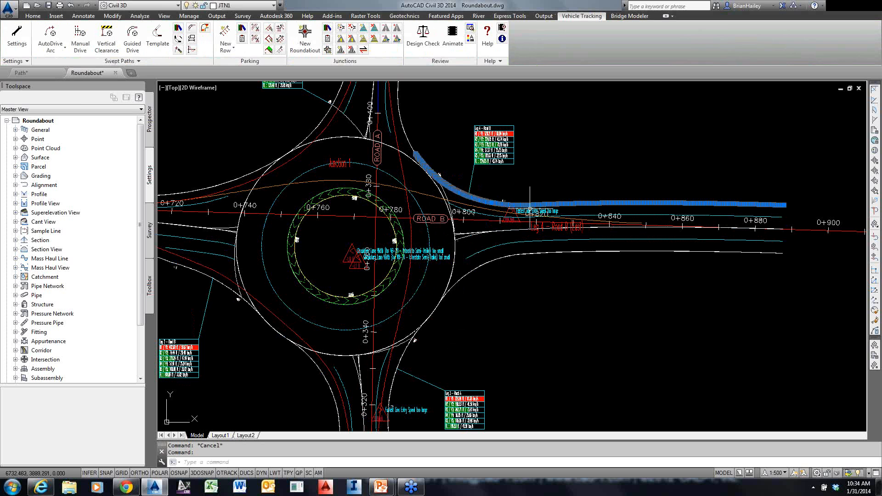
middle_drag(626, 204, 475, 246)
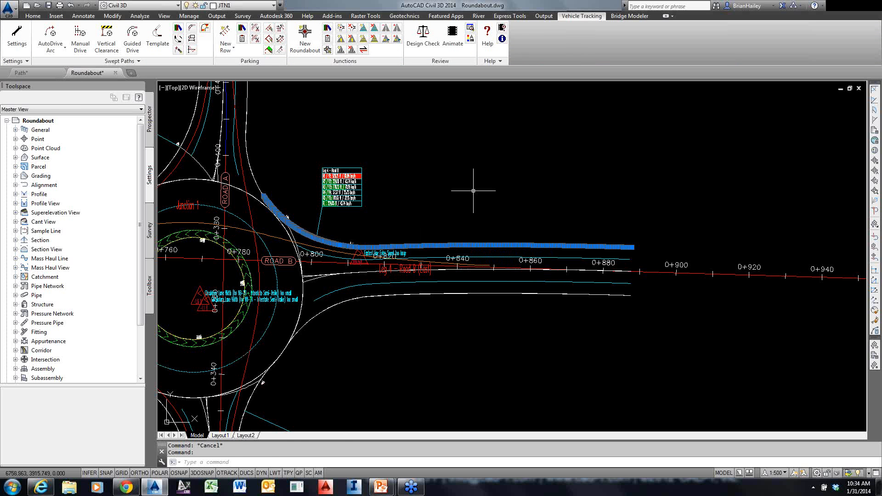
text(list)
key(Return)
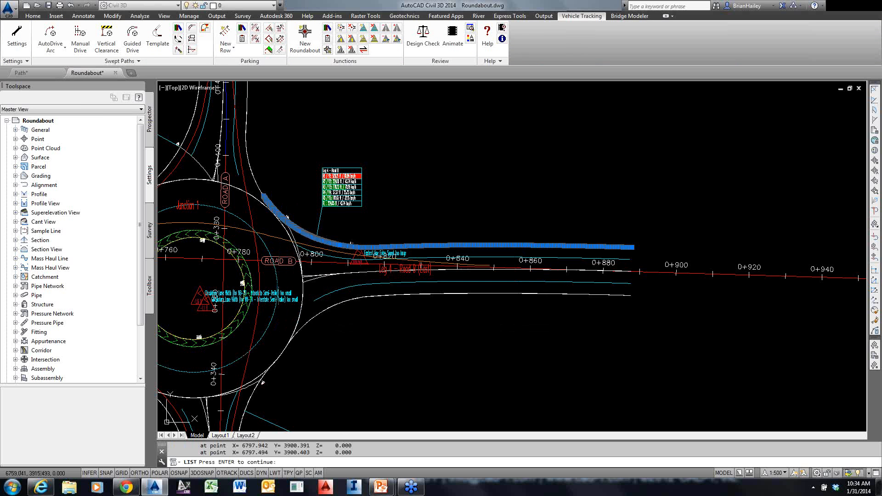
key(F2)
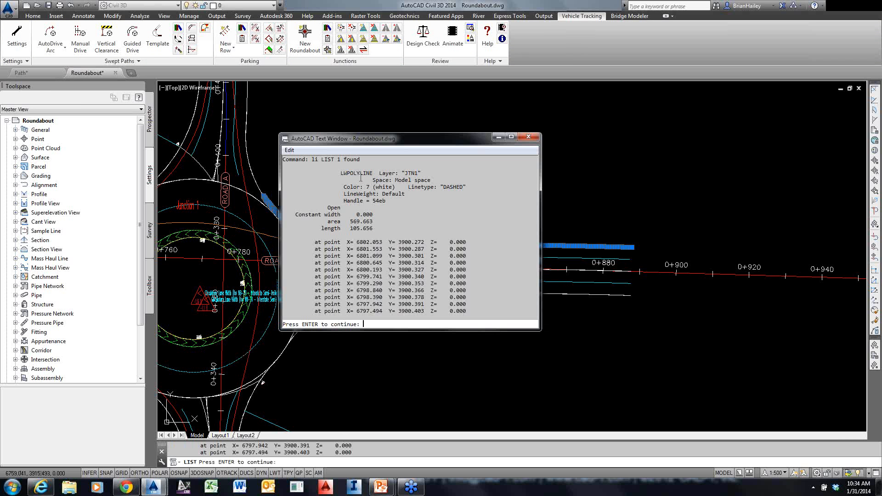
click(528, 138)
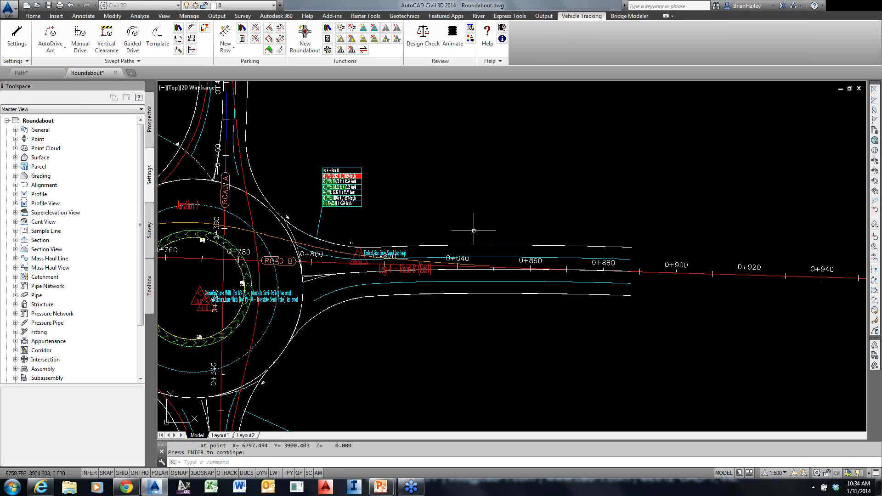
key(Return)
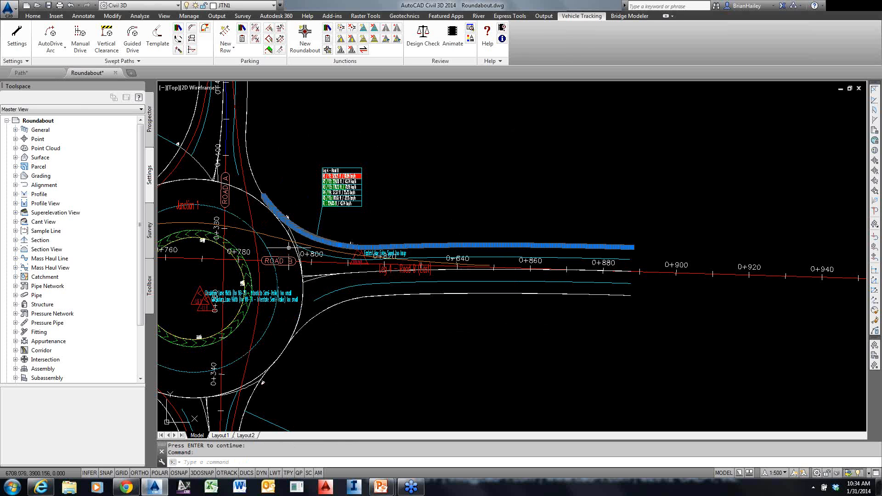
key(Escape)
key(Escape)
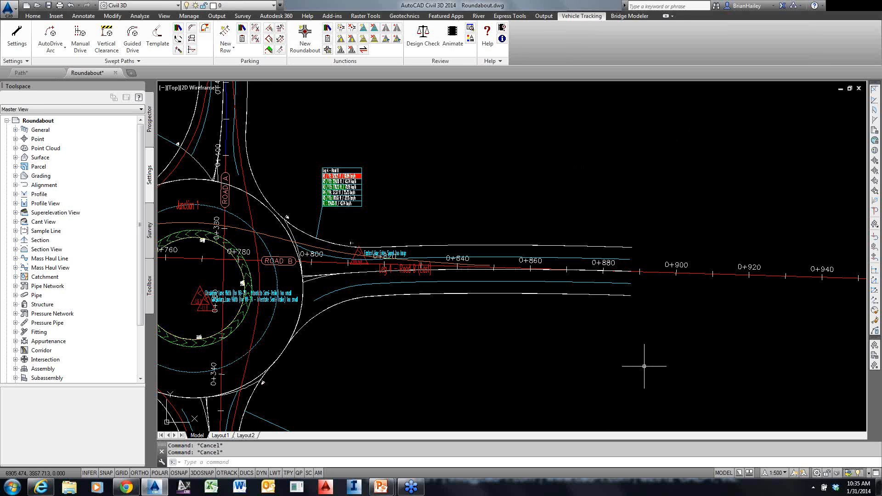
mouse_move(644, 366)
mouse_move(405, 293)
click(472, 192)
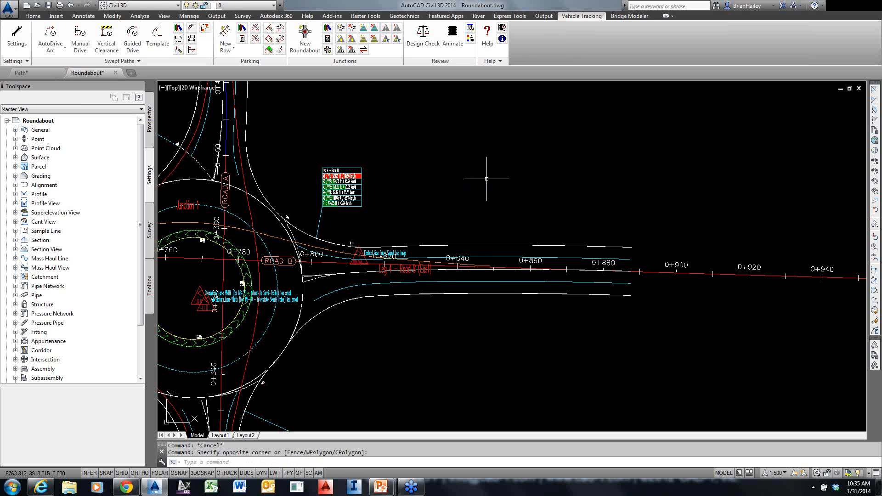
scroll(482, 180, down, 4)
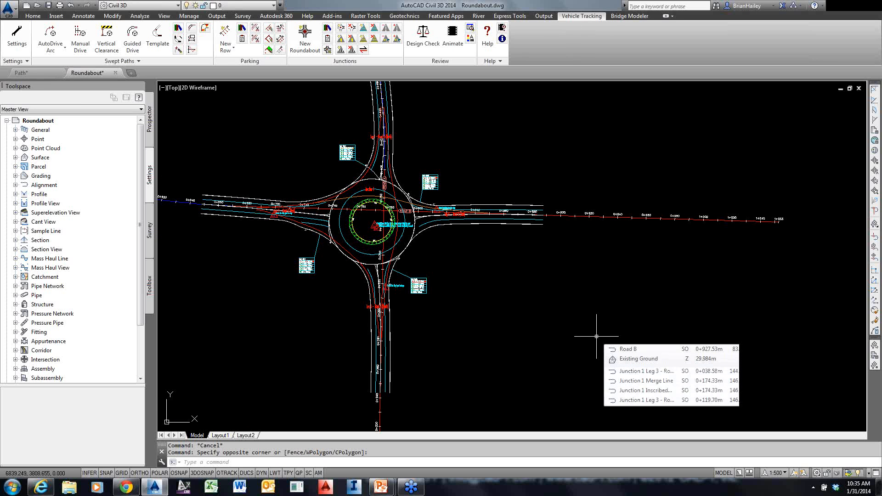
Undo the recent commands back to the state before the roundabout was created, leaving only the Road A and Road B alignments
text(u)
key(Return)
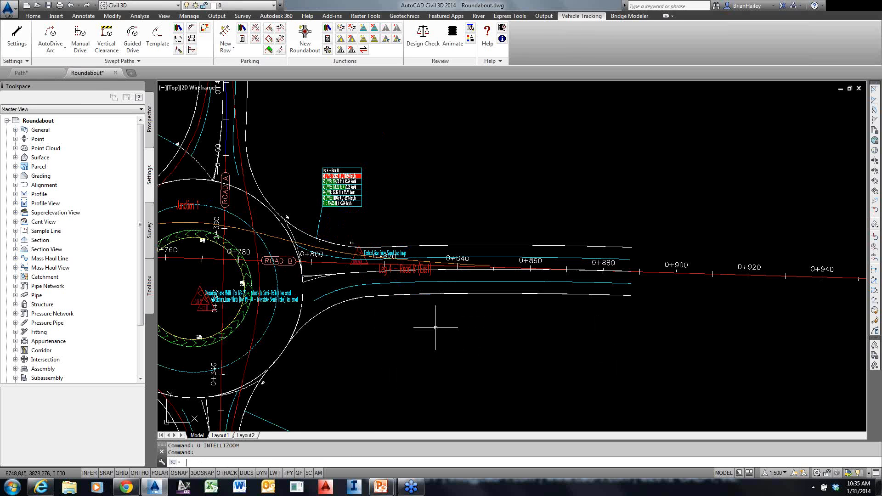
text(u)
key(Return)
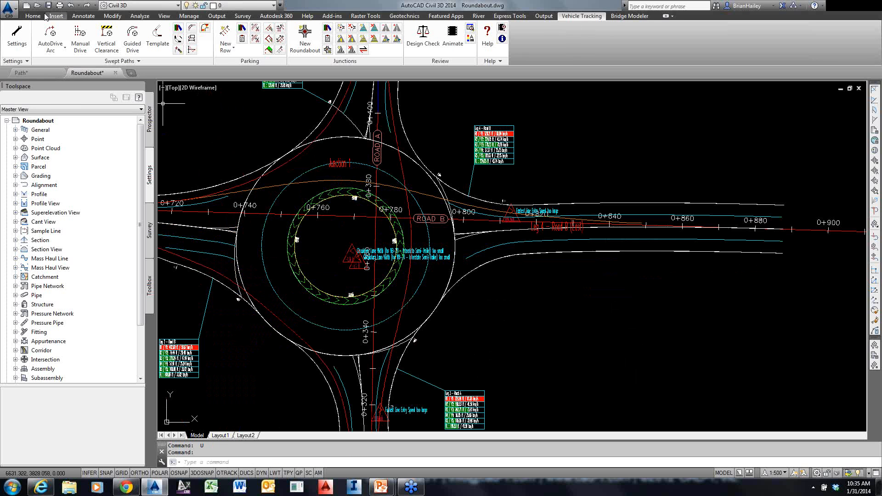
click(72, 5)
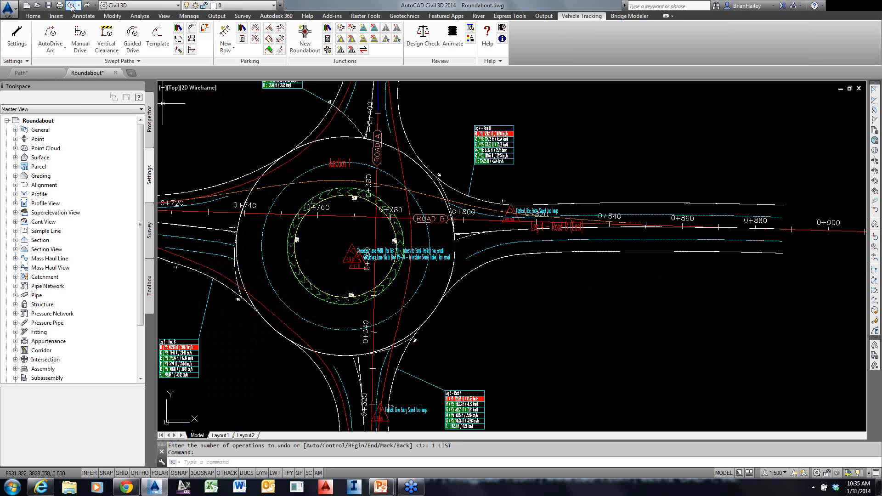
click(86, 5)
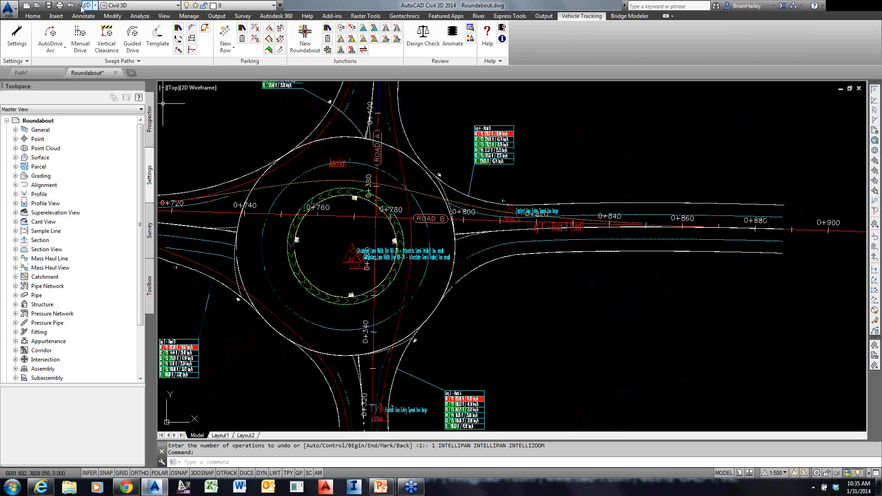
click(71, 6)
click(79, 5)
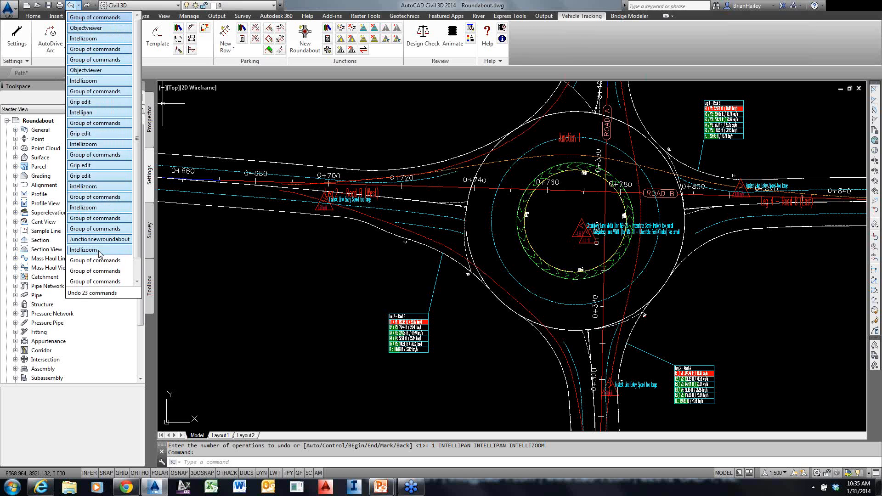
scroll(95, 260, down, 1)
click(93, 274)
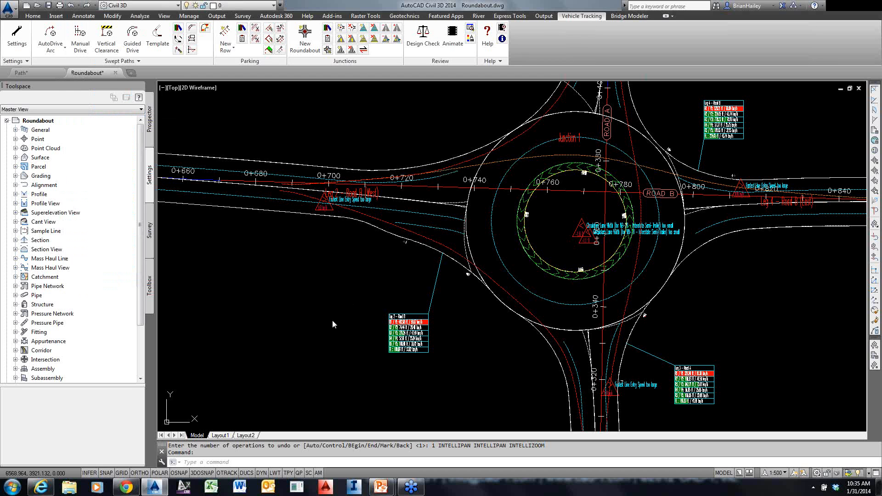
click(335, 316)
click(350, 340)
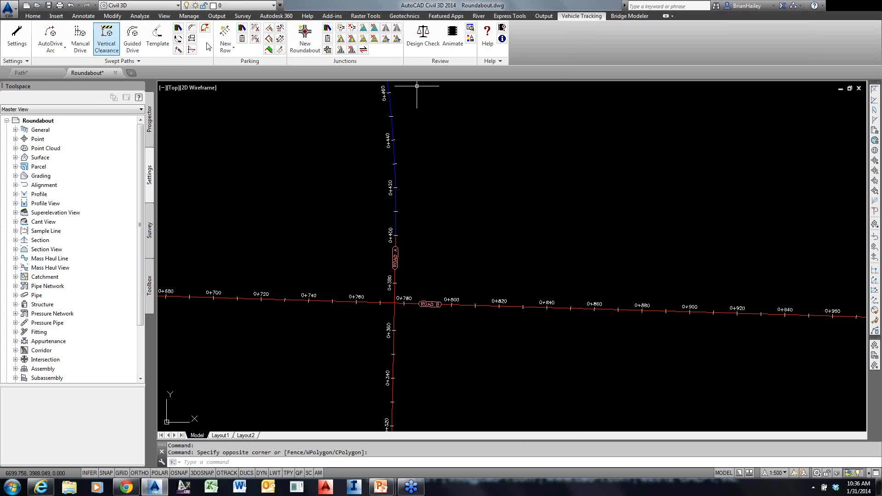
Start a new roundabout at 1 meter per drawing unit, named Junction 1, with Existing Ground as existing surface and an undefined final surface
click(305, 36)
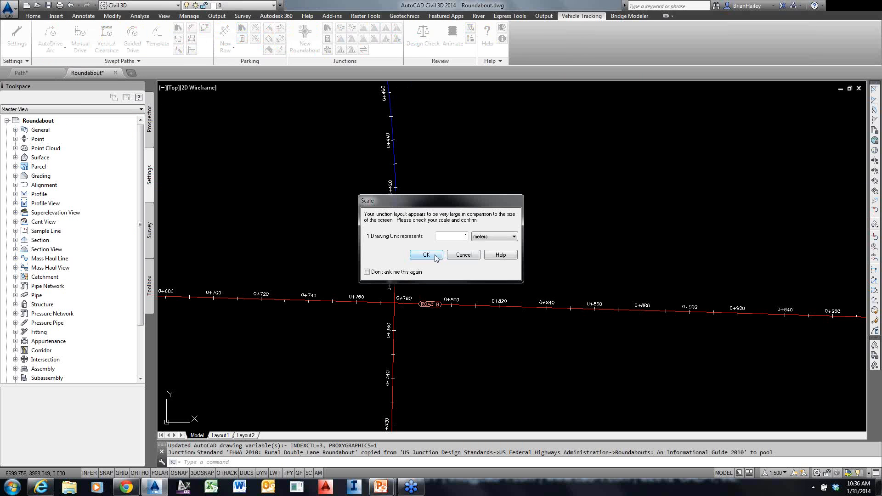
click(426, 254)
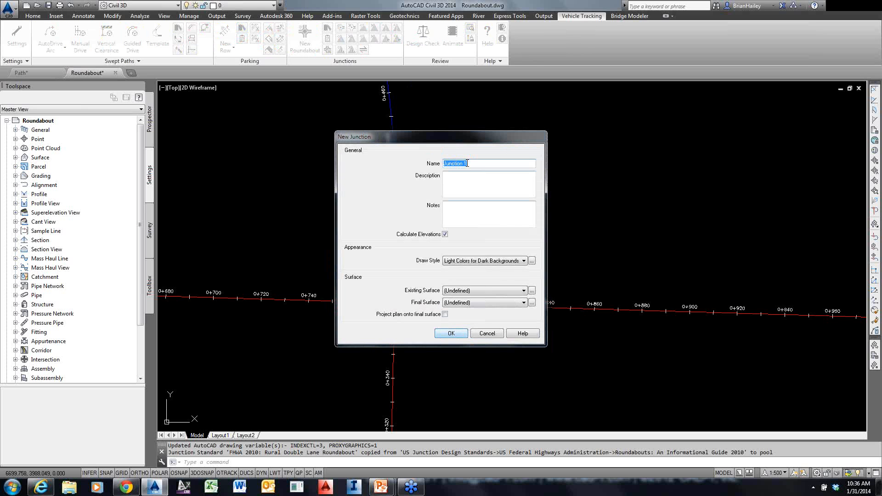
click(468, 292)
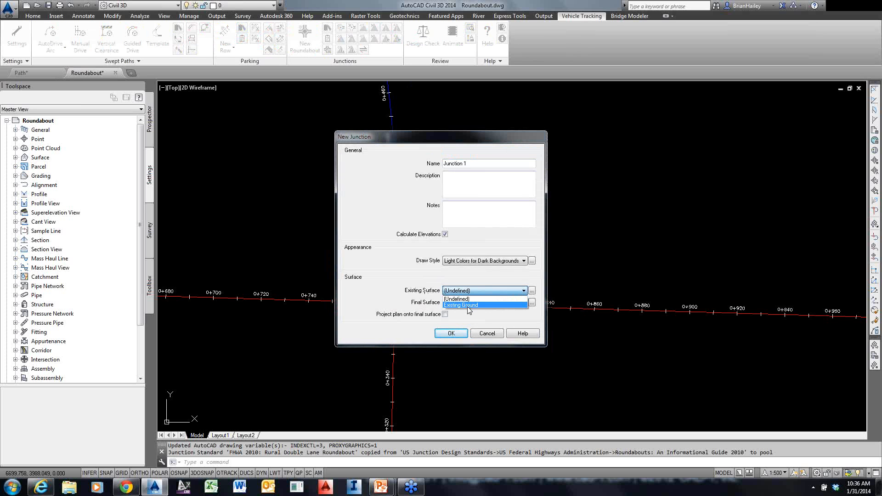
click(464, 305)
click(468, 305)
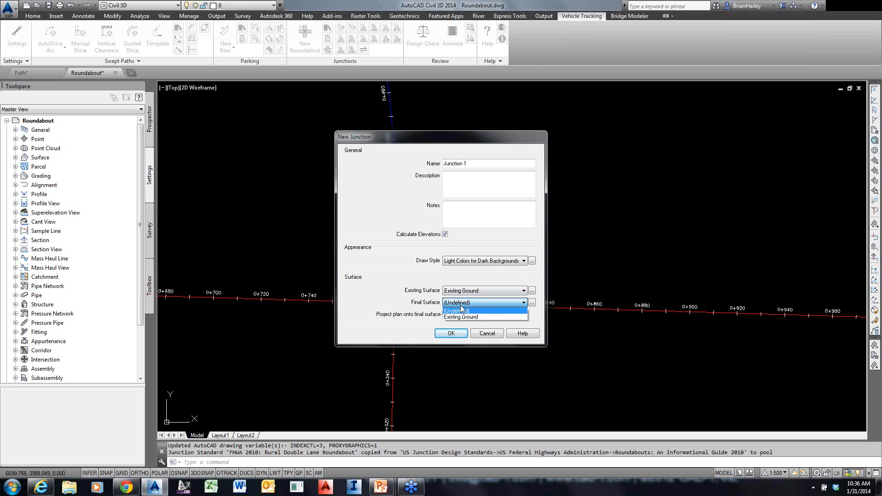
click(460, 305)
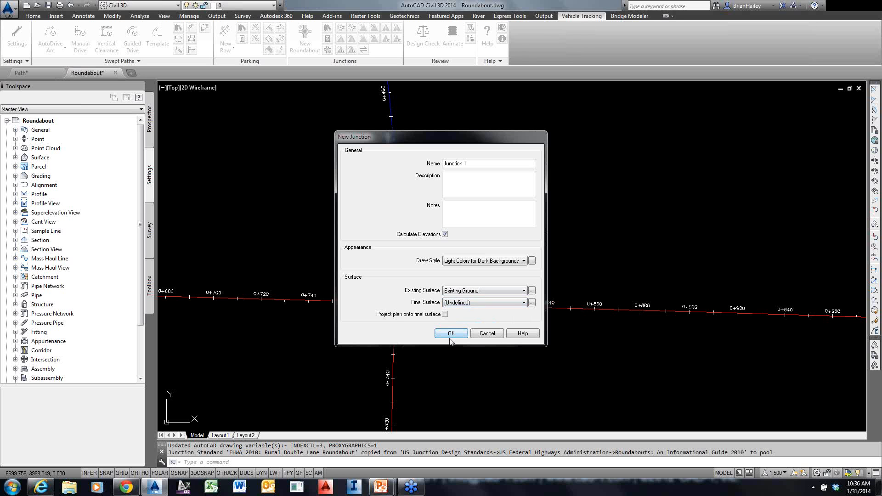
click(477, 303)
click(475, 311)
click(449, 333)
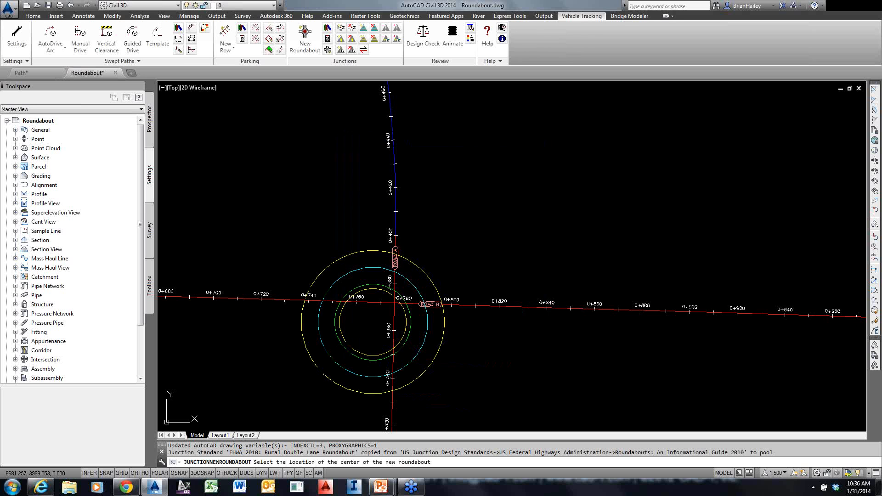
Place the roundabout's center just southwest of the Road A and Road B crossing and add legs along Road B east, Road A north and Road B west
click(372, 322)
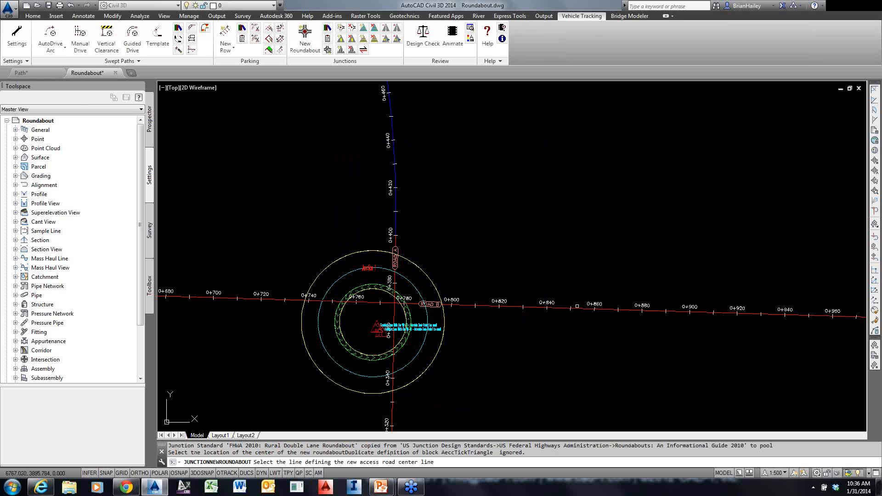
click(577, 307)
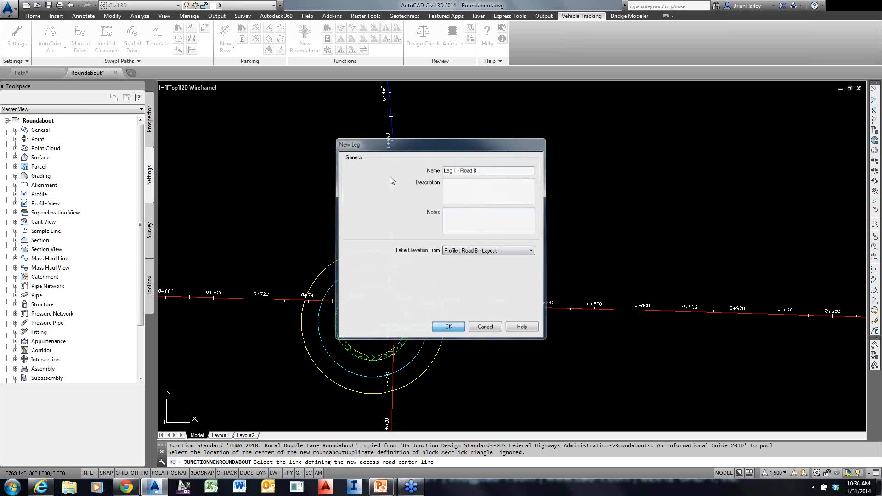
key(Return)
click(390, 159)
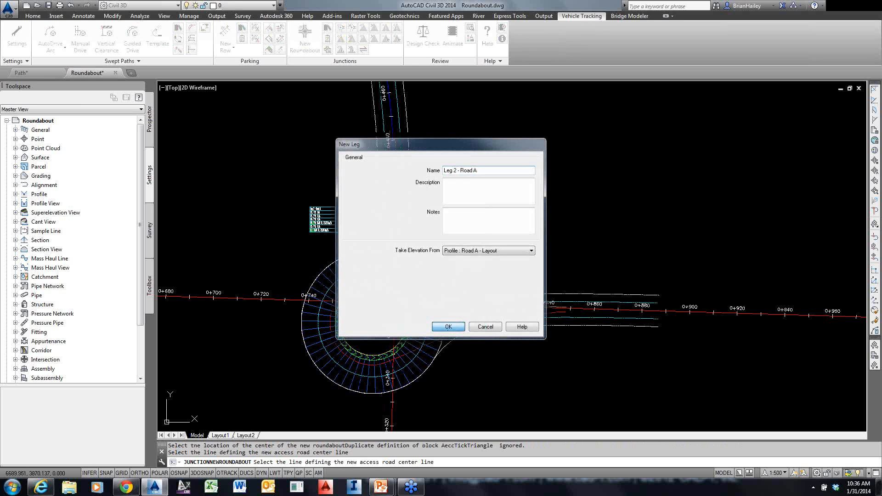
key(Return)
click(228, 299)
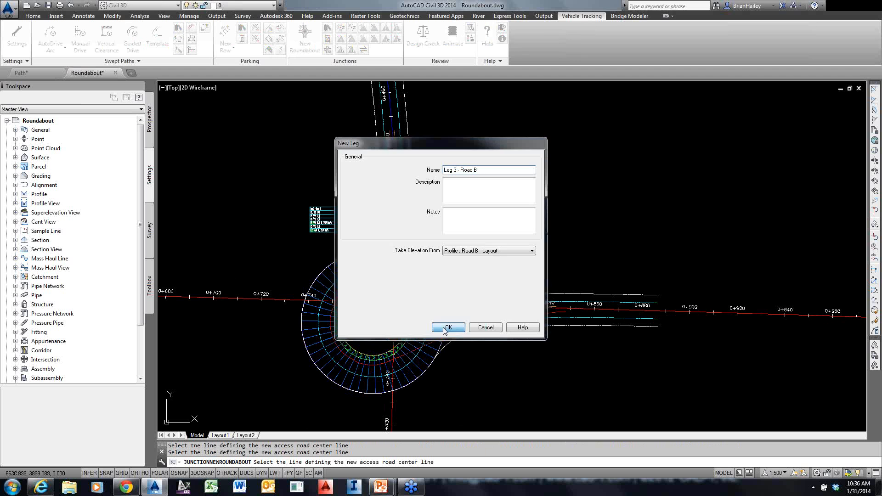
key(Return)
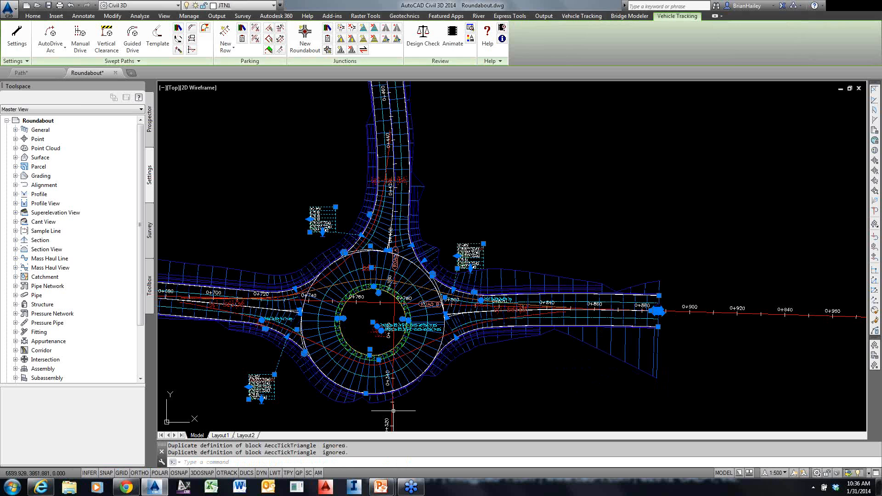
key(Escape)
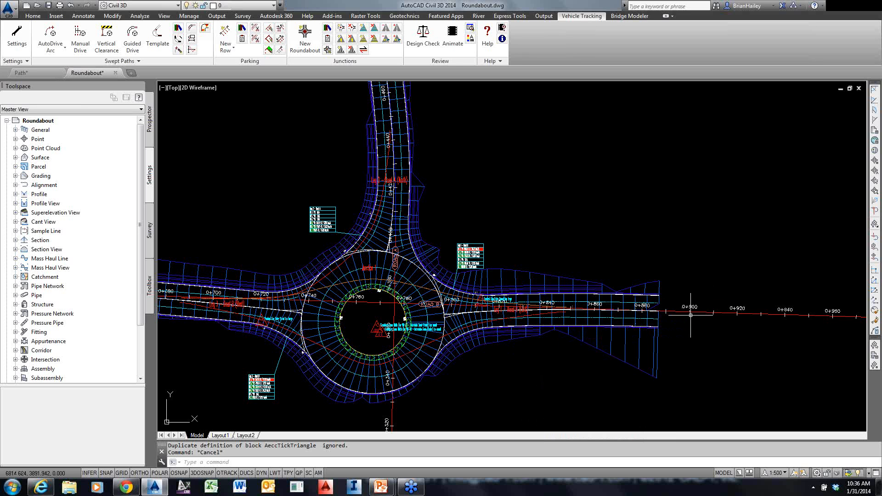
mouse_move(700, 314)
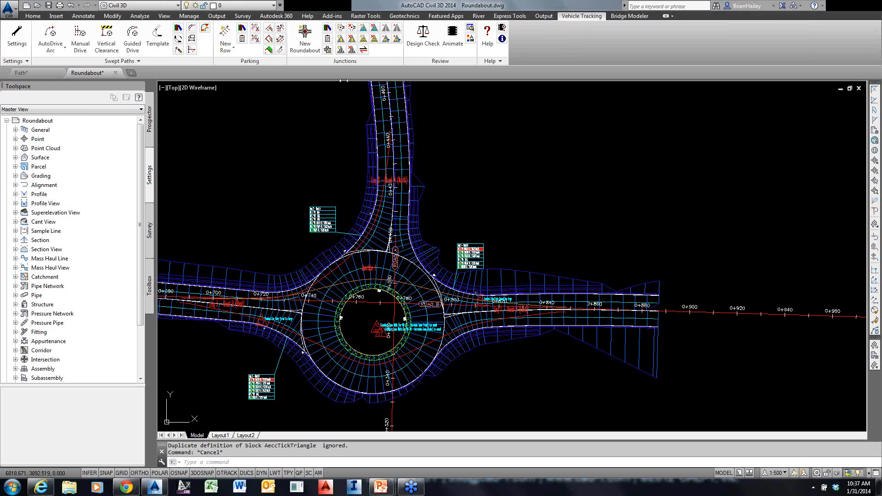
click(702, 112)
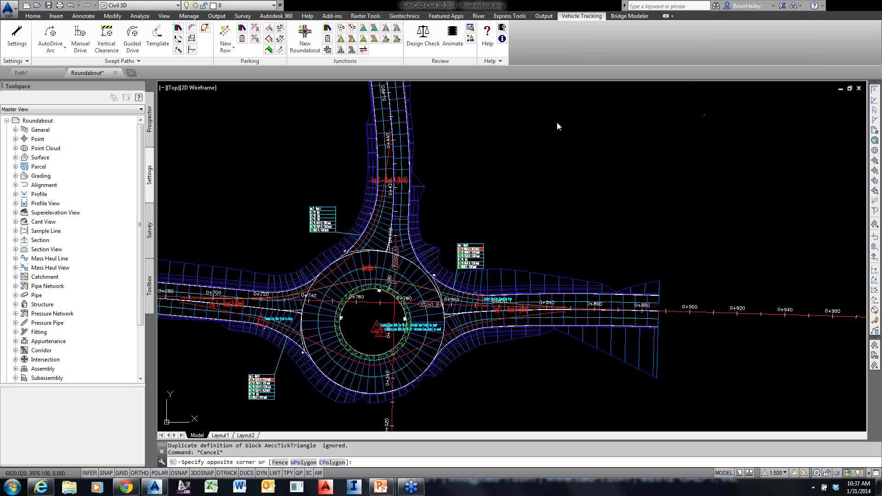
click(562, 184)
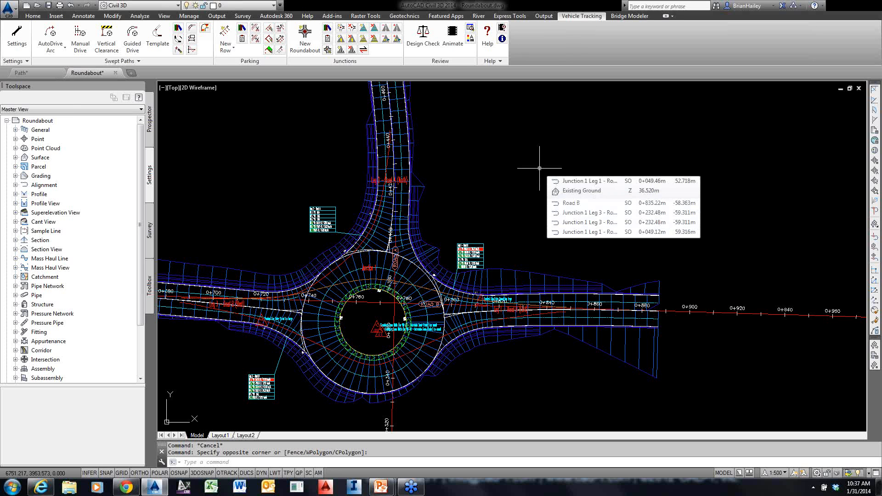
Open the drawing Parking.dwg from the Vehicle Tracking folder
key(ctrl+Tab)
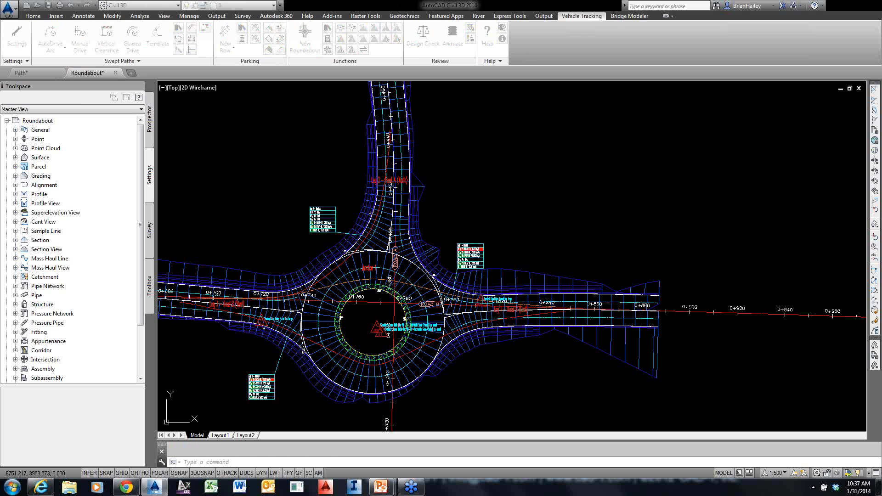
key(ctrl+o)
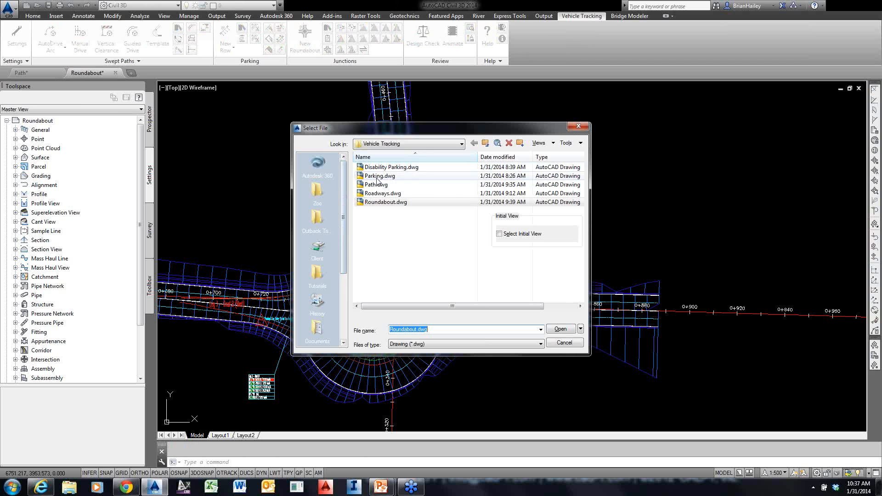
click(377, 177)
double_click(376, 179)
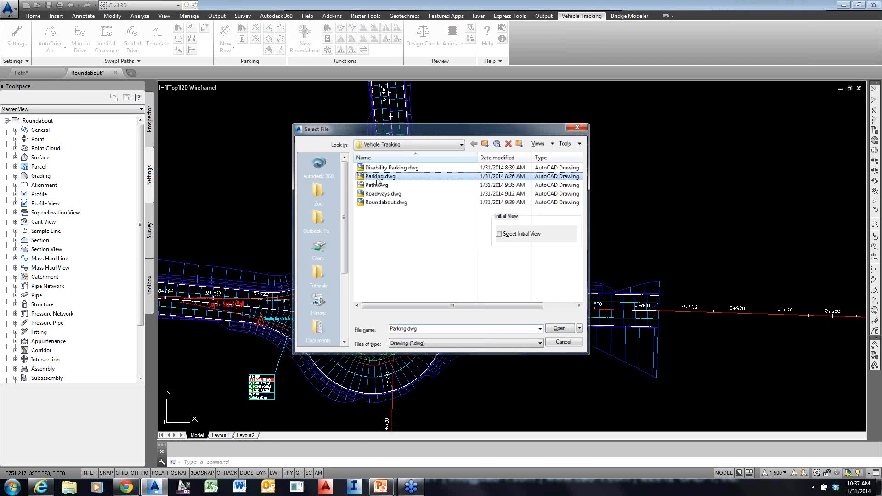
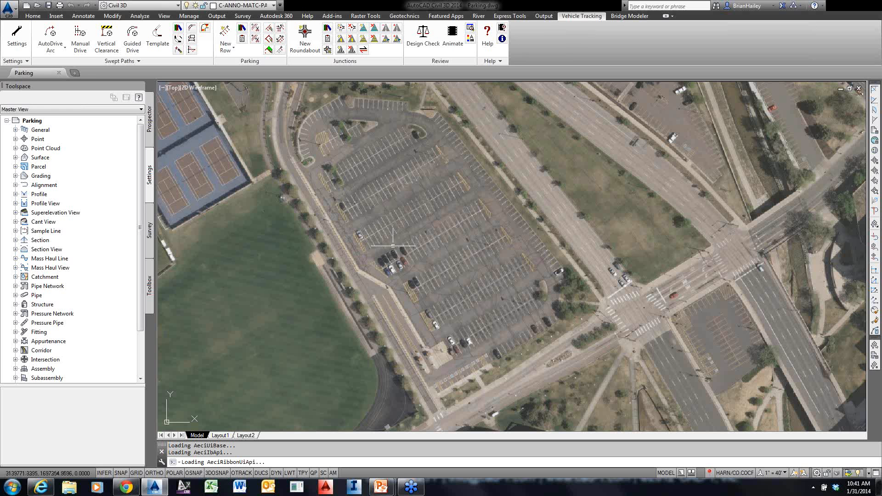
Start a new parking row using the standard Area 1 based on ULI The Dimensions of Parking, accepting drawing settings in feet with undefined surfaces
middle_drag(389, 252, 481, 353)
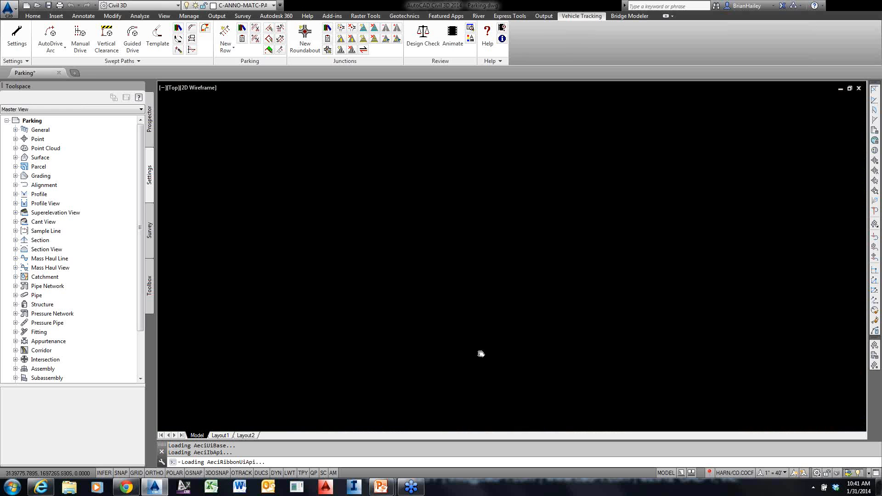
scroll(480, 352, up, 2)
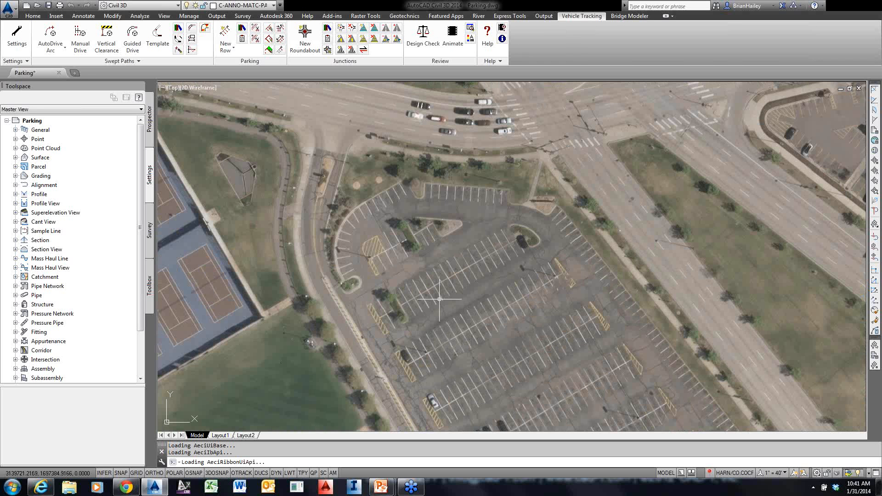
scroll(440, 299, up, 2)
middle_drag(440, 299, 447, 322)
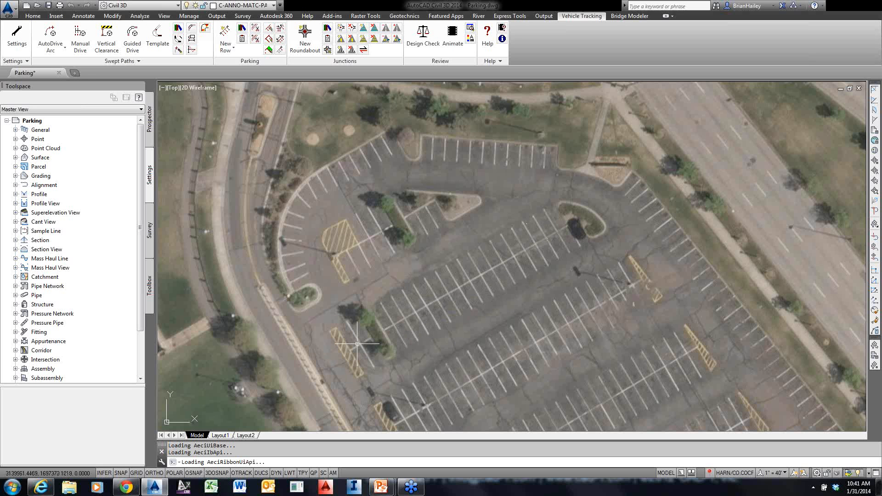
click(220, 50)
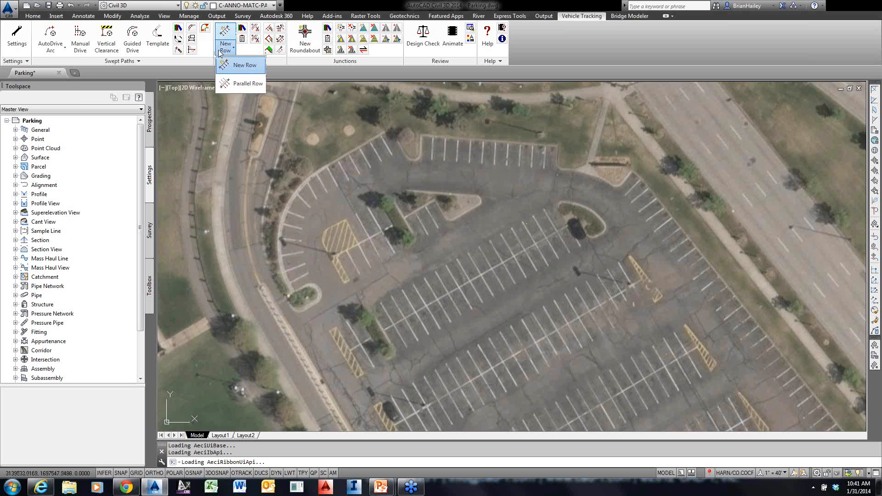
click(243, 65)
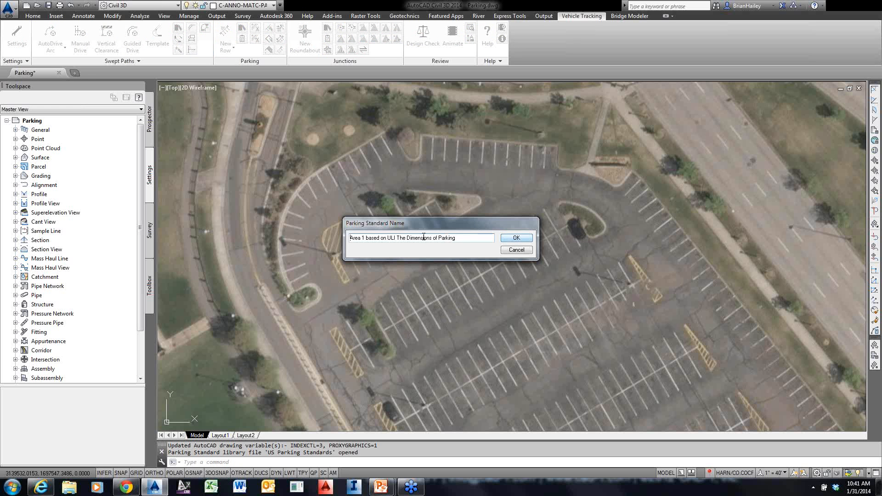
click(515, 238)
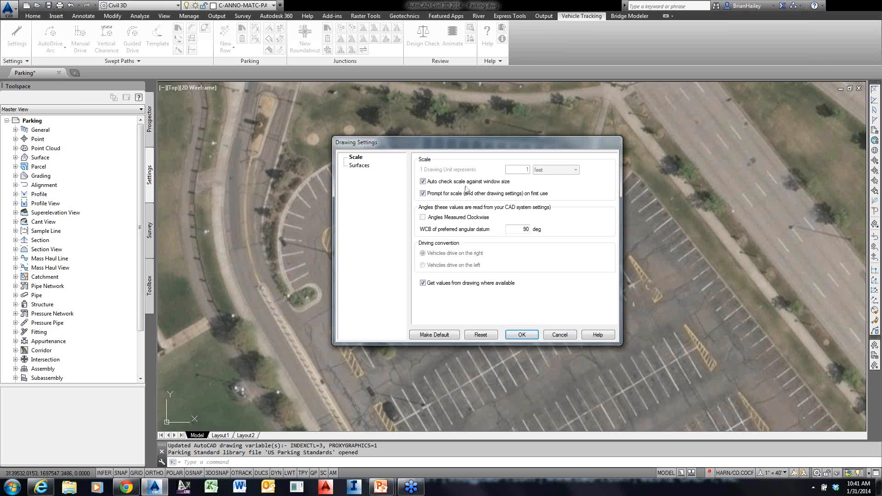
click(353, 166)
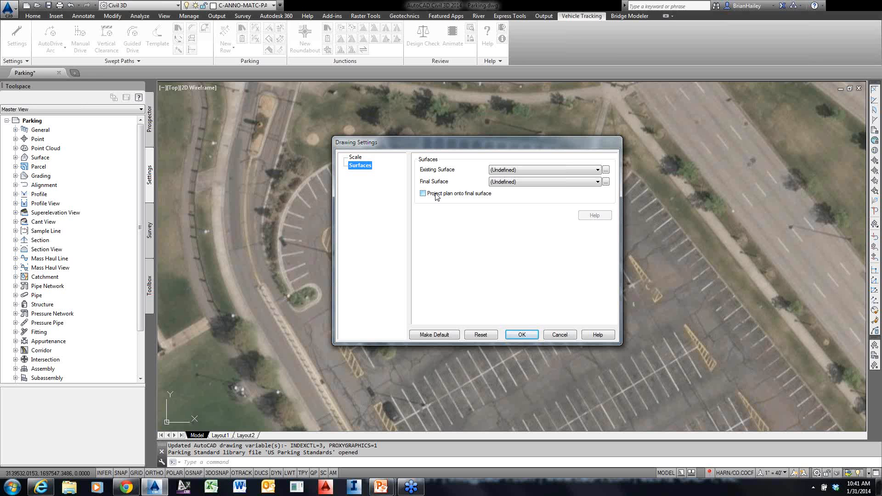
click(527, 337)
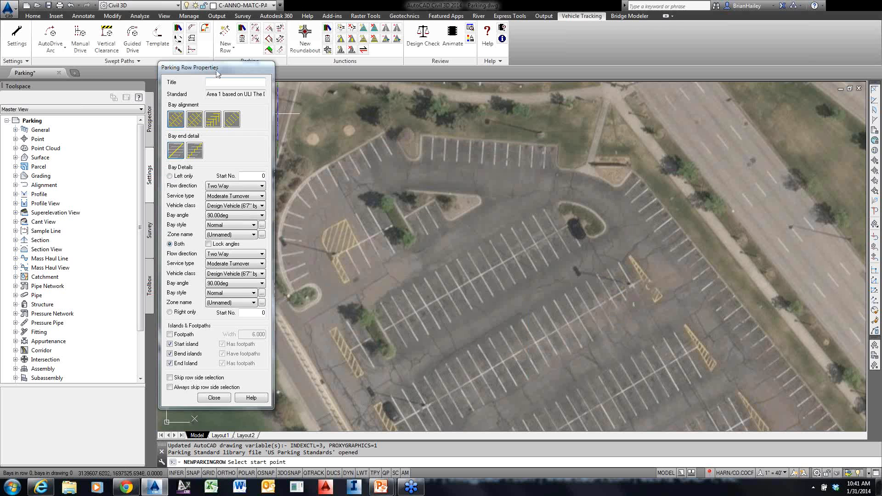
Try the bay alignment options, settling on the second alignment with the first bay end detail and Moderate Turnover service
drag(217, 74, 225, 78)
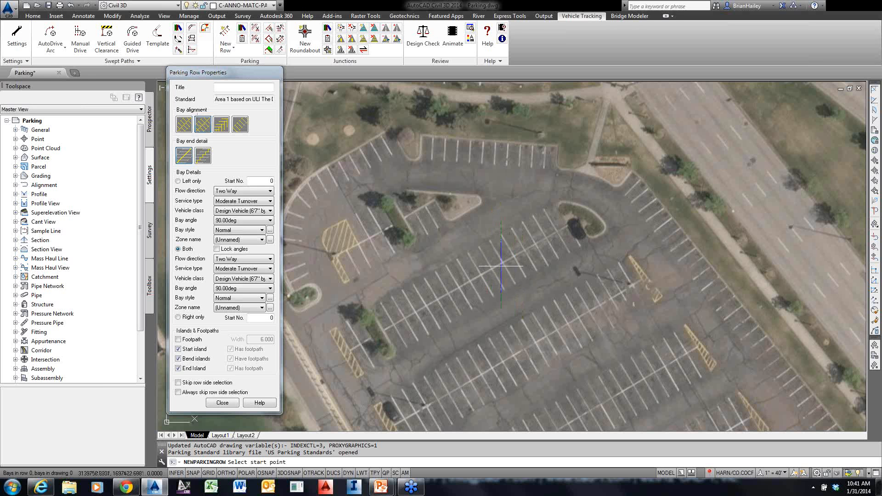
click(183, 128)
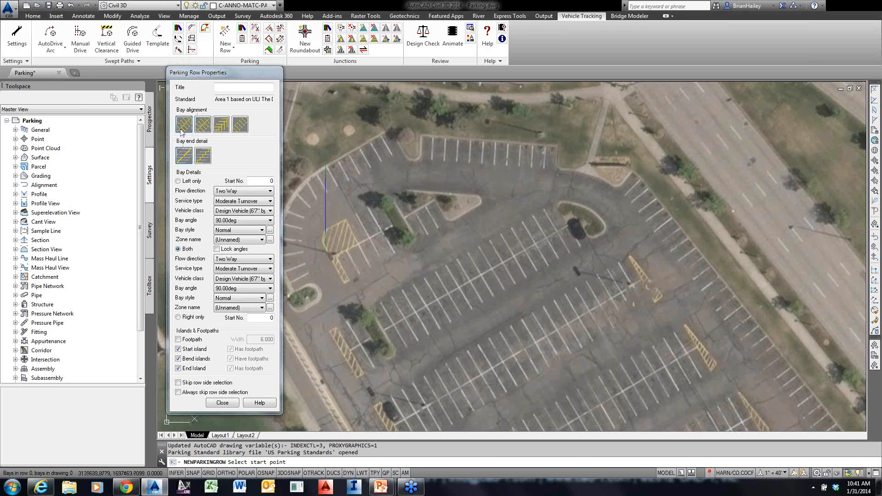
click(221, 128)
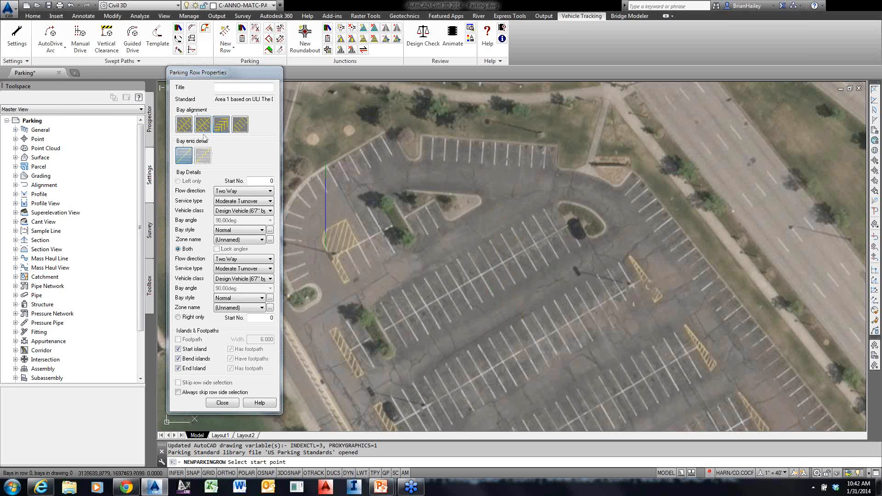
click(189, 158)
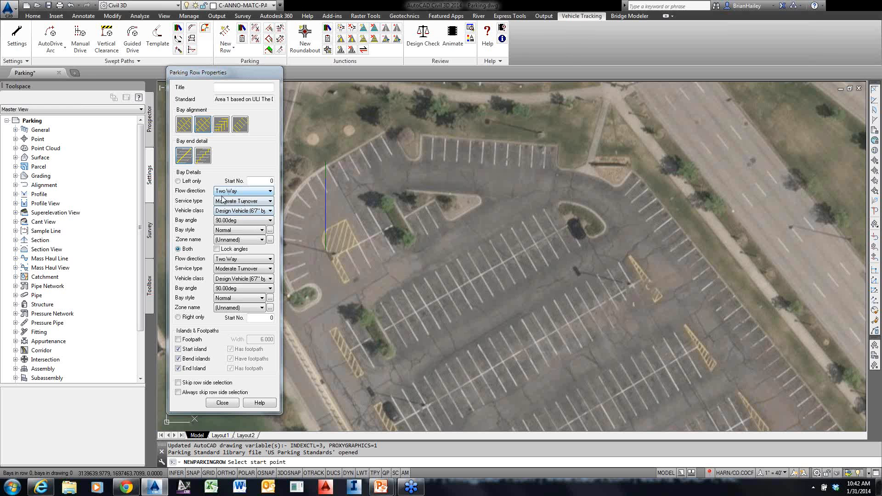
click(248, 202)
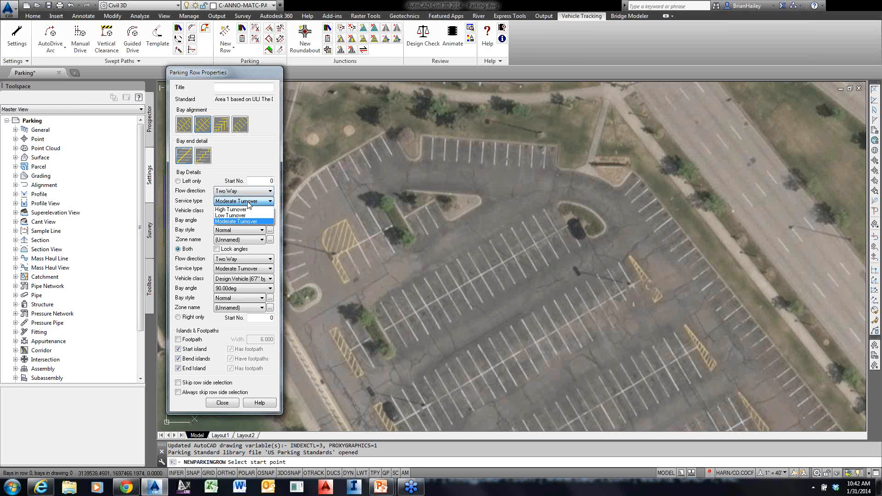
click(203, 203)
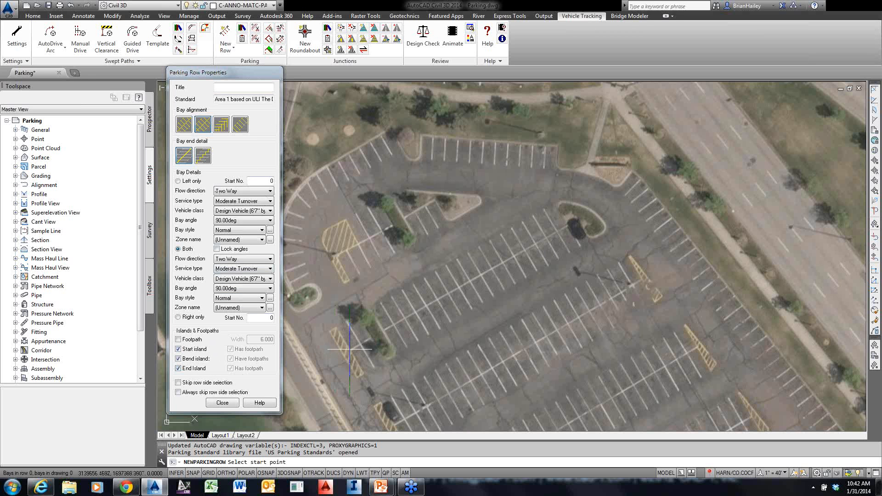
Lay out a two-sided parking row over the lot's northernmost double row, from the yellow hatched strip to the curved island at the northeast
click(350, 349)
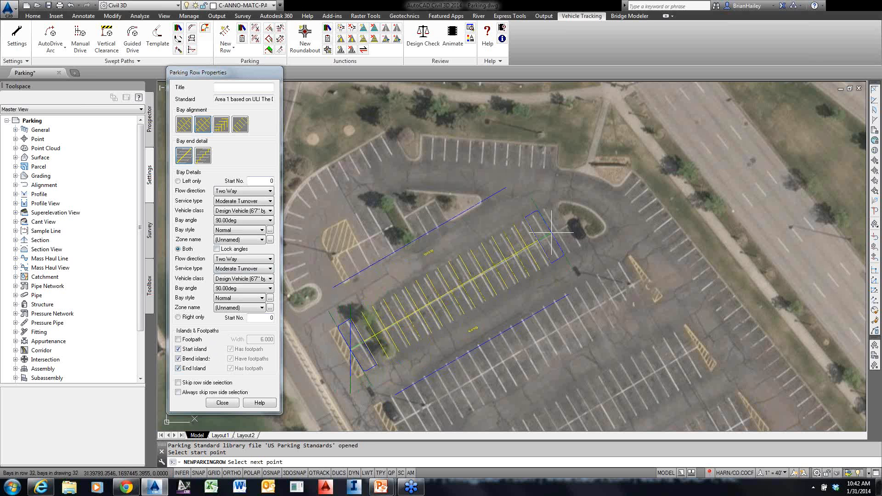
click(577, 219)
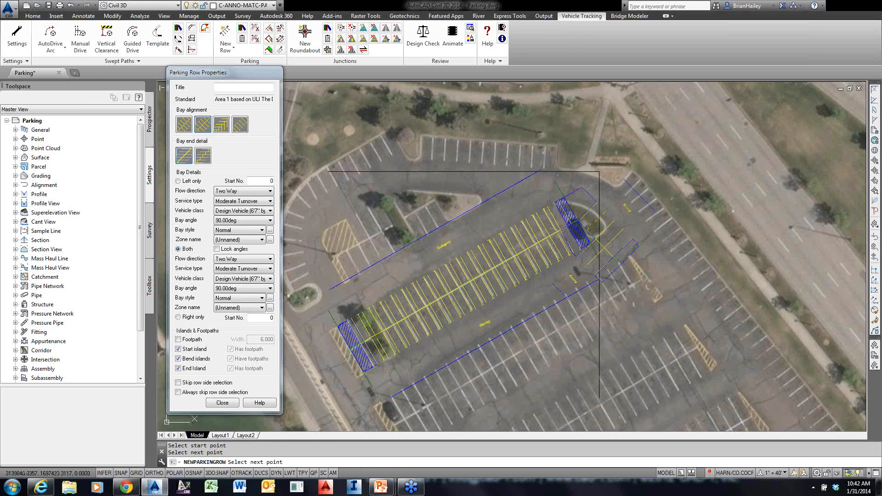
key(Return)
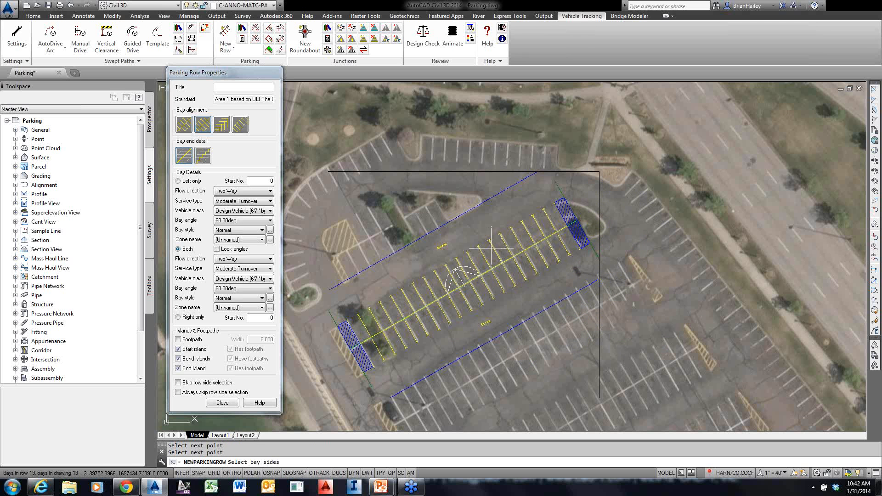
click(474, 214)
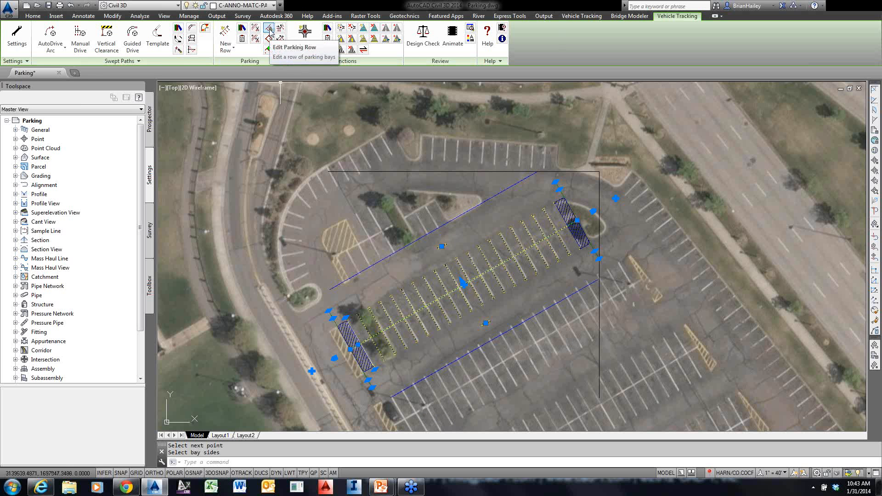
Edit the new parking row to remove its start island and end island
click(269, 30)
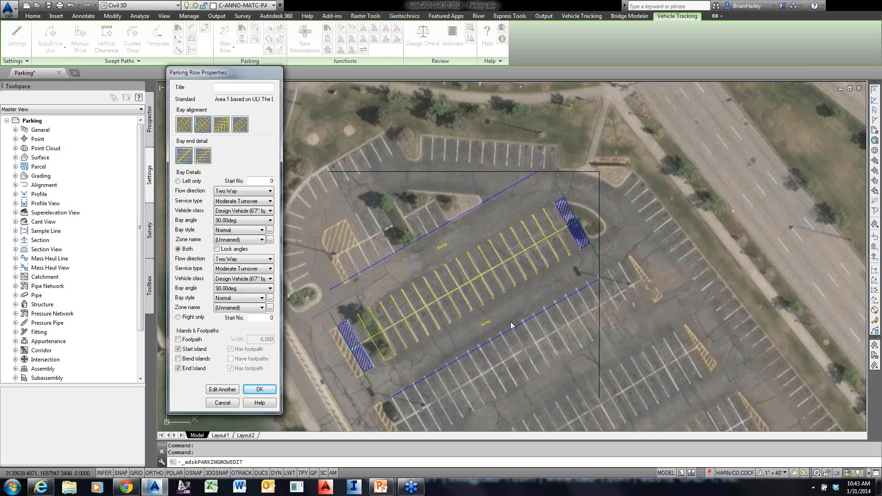
click(179, 349)
click(178, 369)
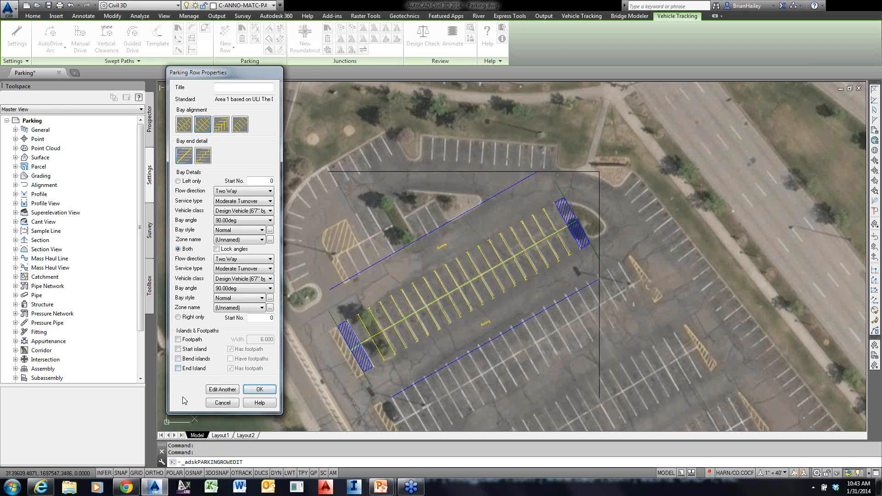
click(258, 389)
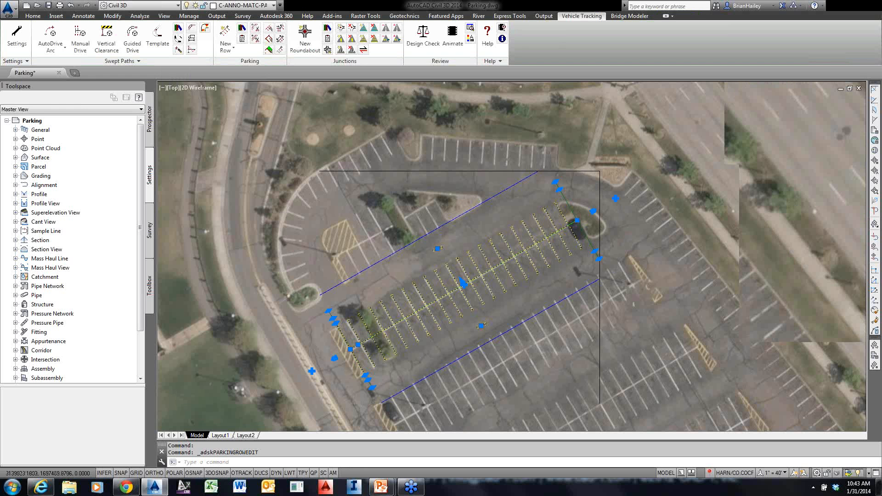
Extend the row's northeast end farther into the curved island, and angle its north end line inward to drop the last north bay
scroll(574, 221, up, 4)
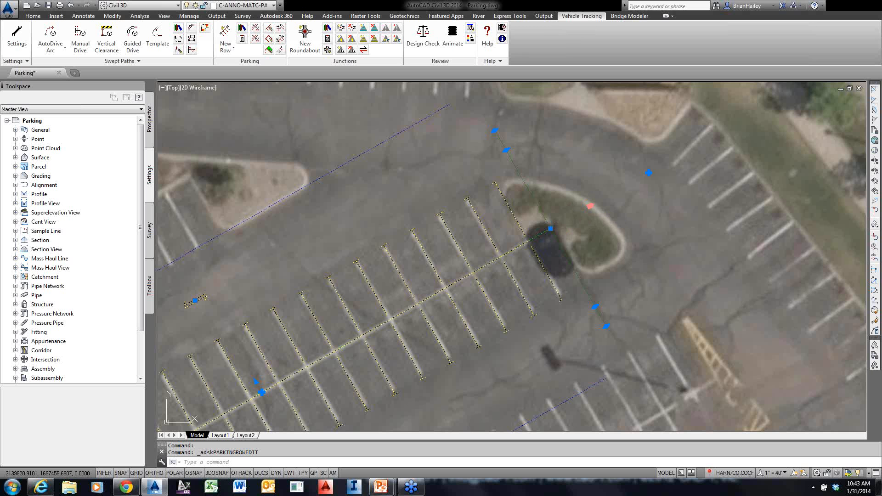
click(590, 206)
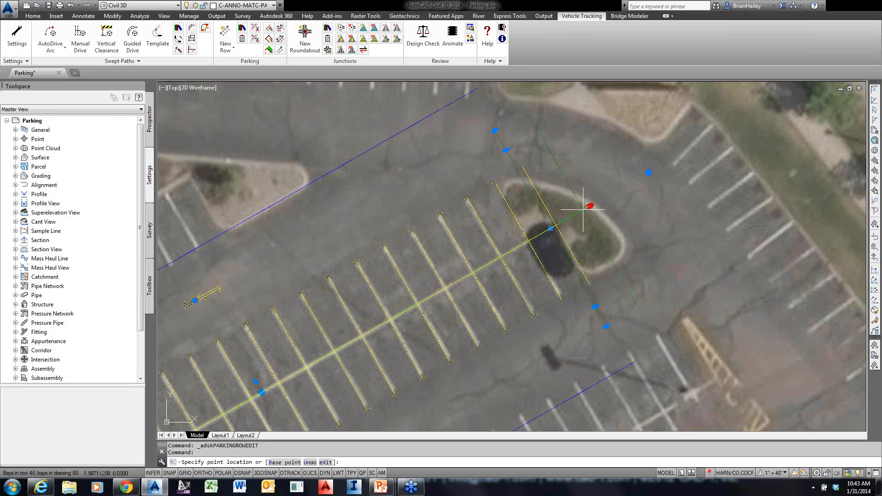
click(561, 222)
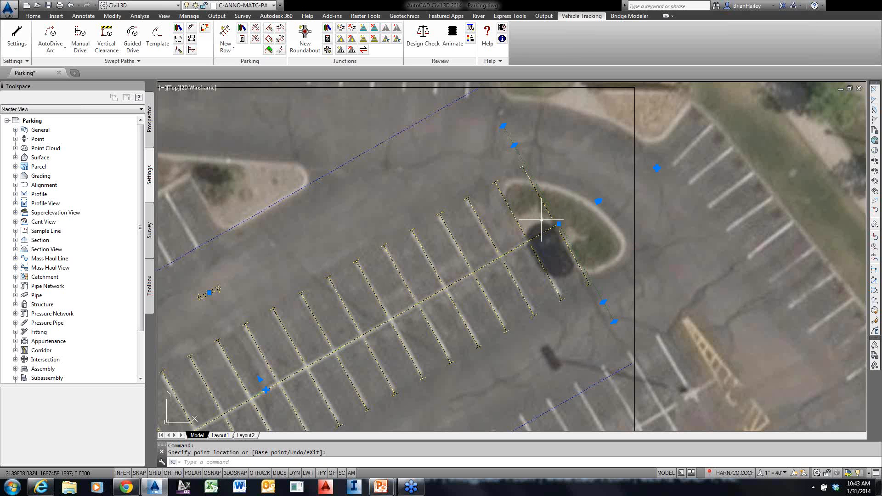
click(503, 125)
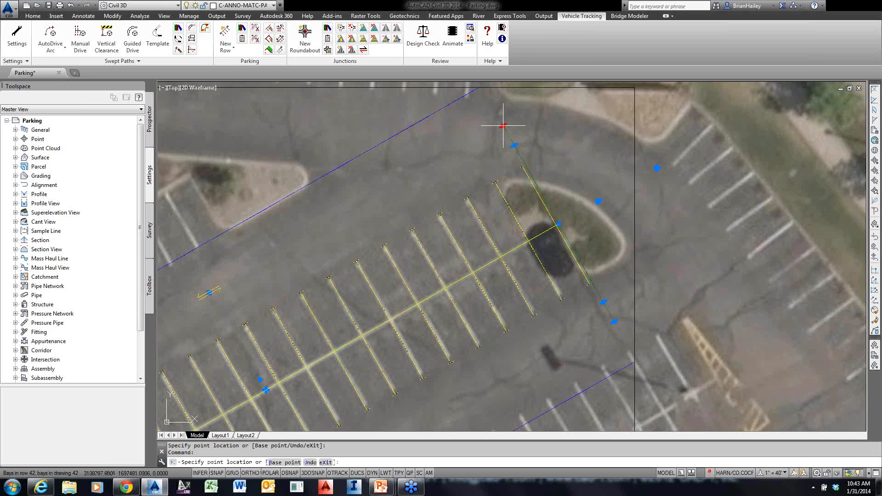
click(460, 150)
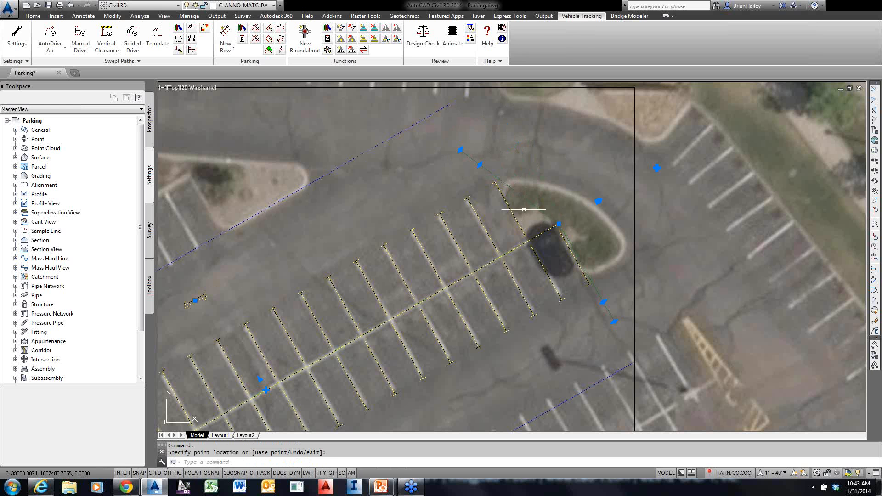
Examine how the edited parking row fits the aerial striping, especially around the tree island and hatched strip at its southwest end
scroll(597, 204, down, 3)
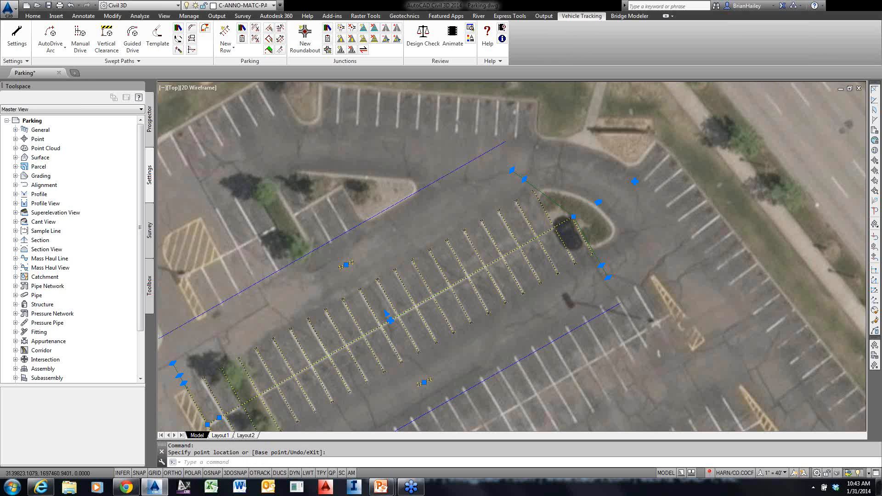
scroll(634, 181, down, 2)
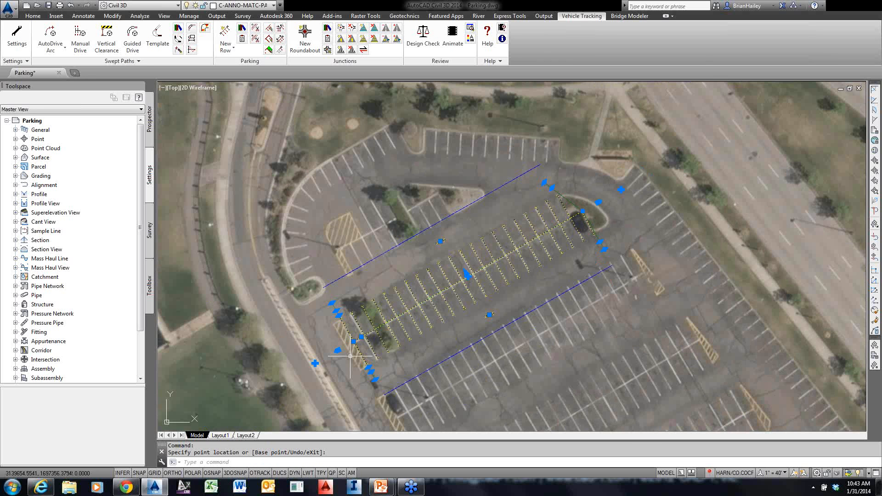
scroll(216, 396, up, 5)
scroll(391, 223, down, 2)
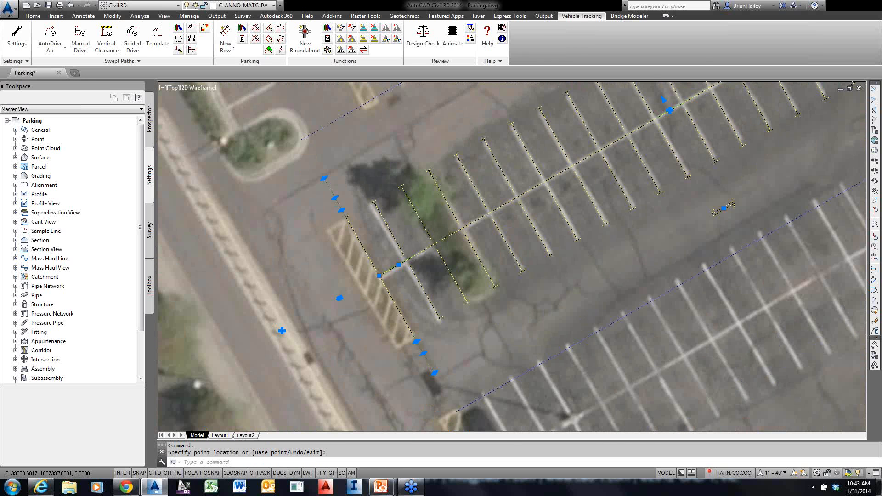
scroll(348, 186, down, 3)
scroll(347, 186, down, 2)
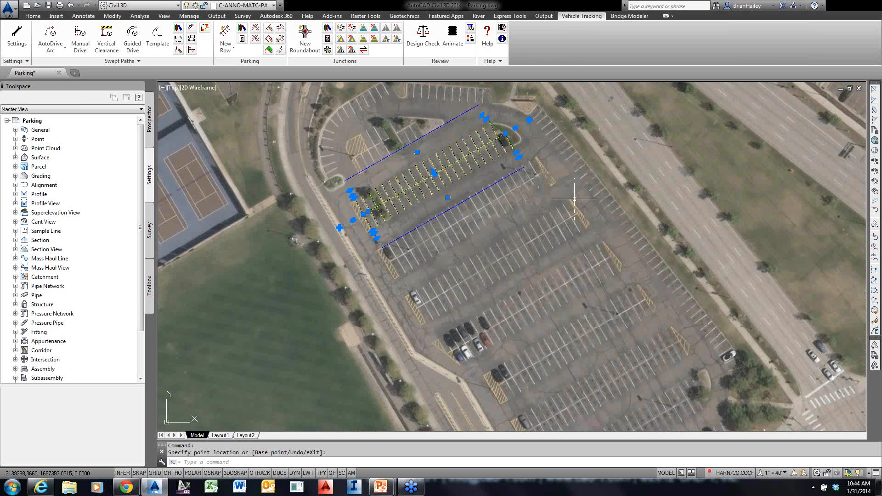
Start a new parking row at the west corner of the straight bays along the north curb, with start island and end island off
middle_drag(511, 220, 575, 380)
scroll(464, 261, up, 4)
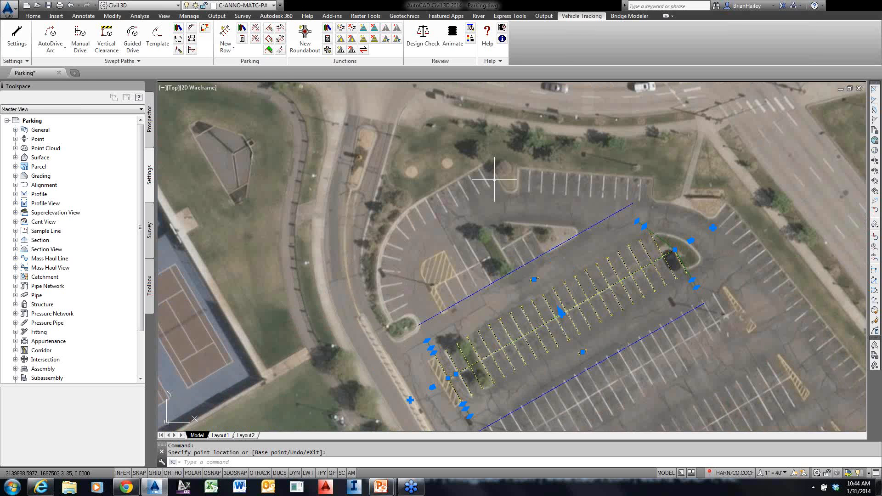
middle_drag(665, 184, 604, 211)
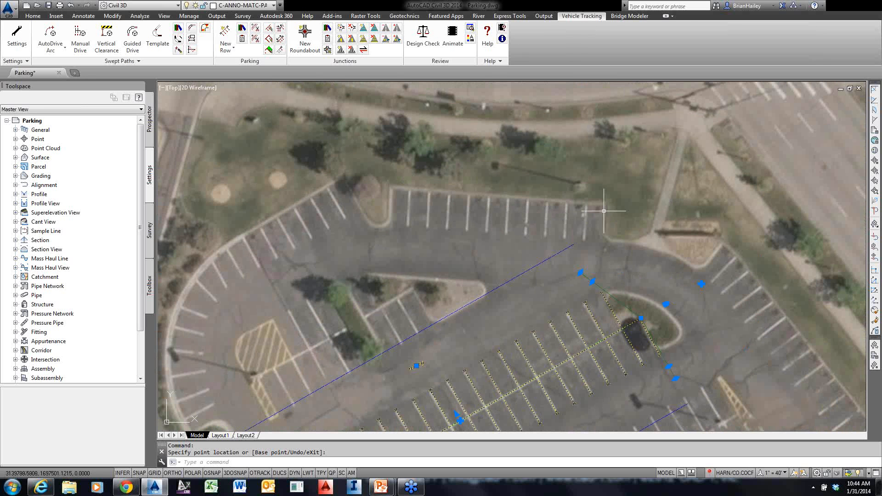
click(224, 31)
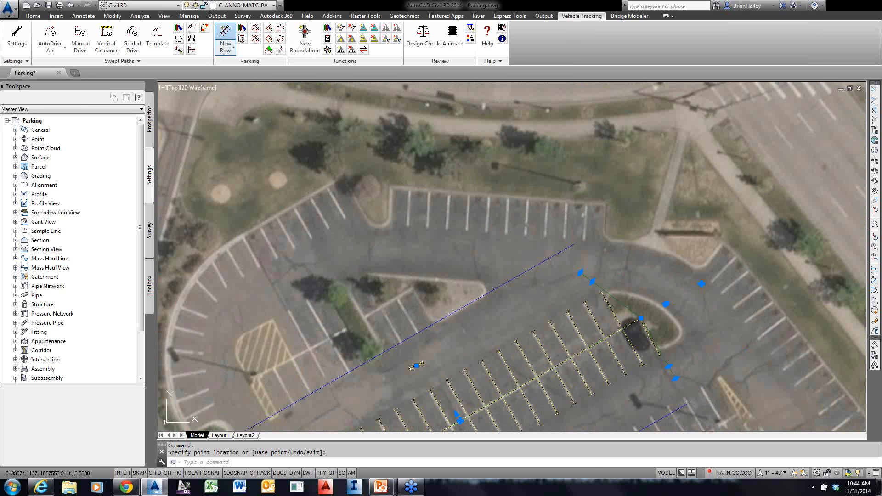
click(392, 188)
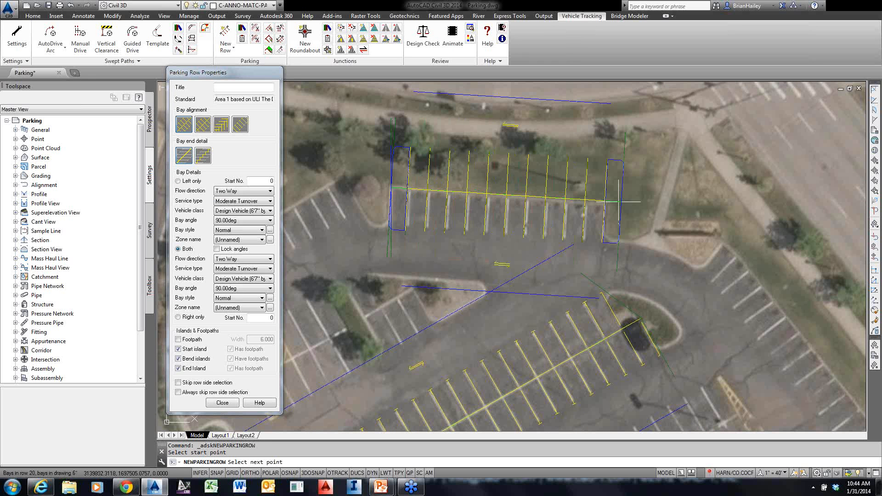
click(178, 349)
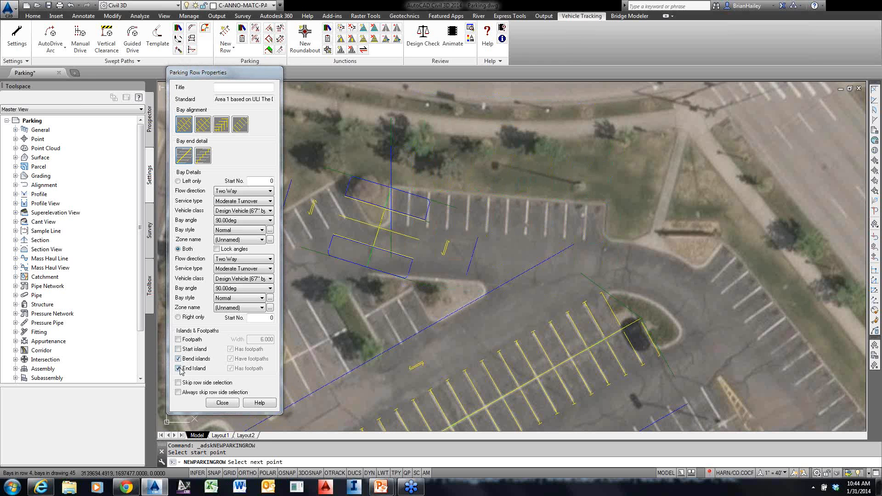
click(179, 369)
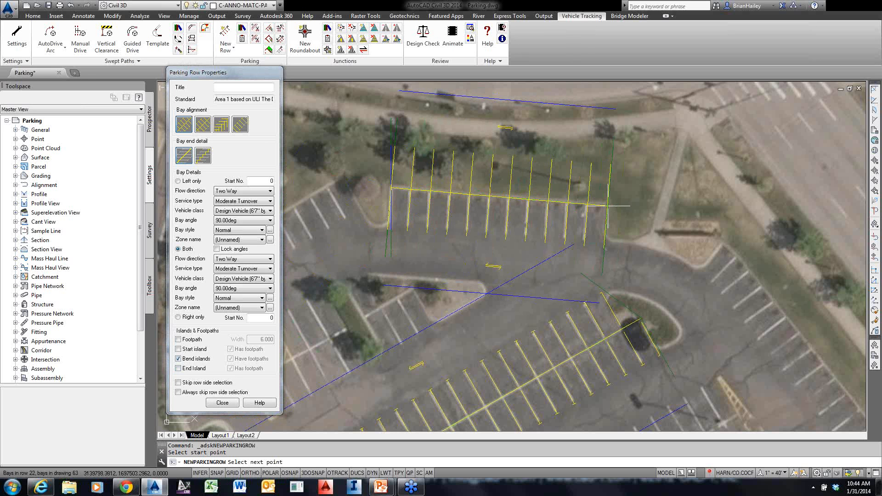
End the north parking row at the east corner of the curb and keep only the bays on its south side
click(607, 205)
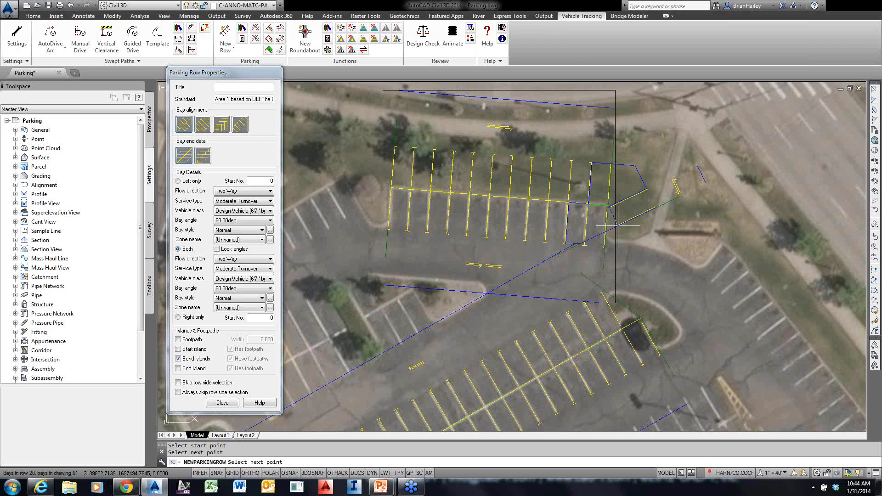
key(Return)
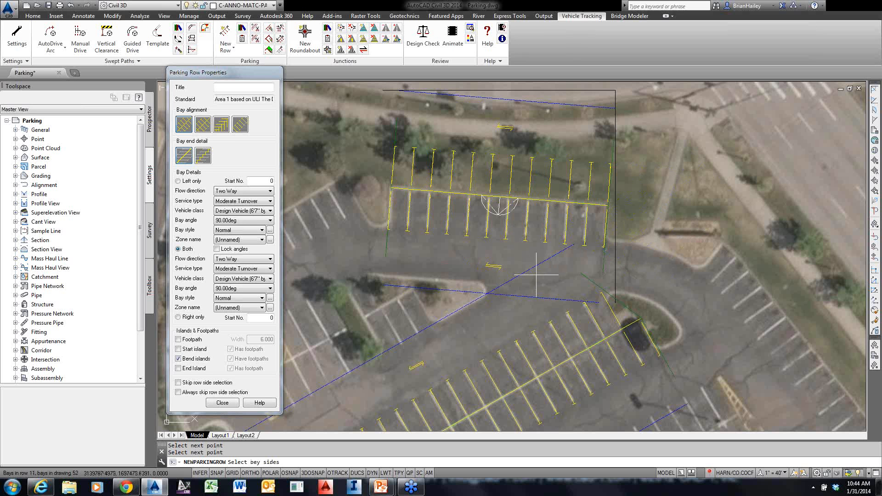
click(494, 262)
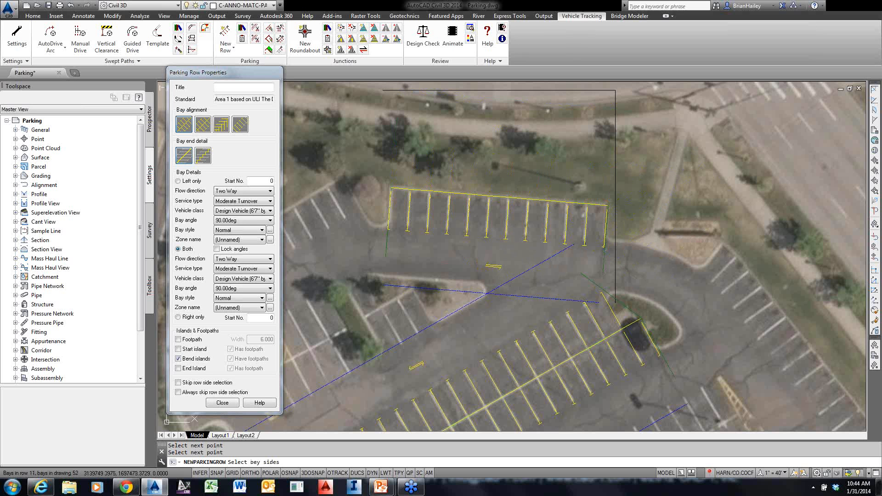
key(Return)
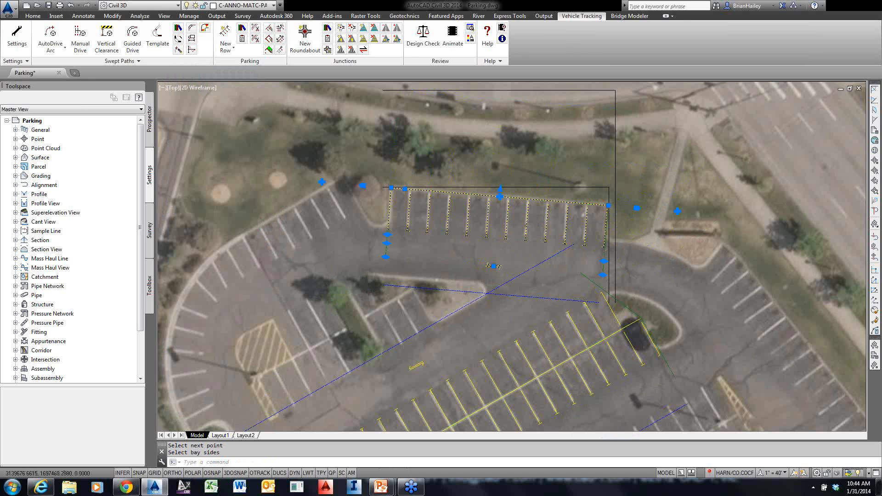
Begin a polyline along the northwest curb with a straight segment from the planted island to where the curb starts curving
scroll(323, 297, down, 2)
middle_drag(321, 299, 461, 227)
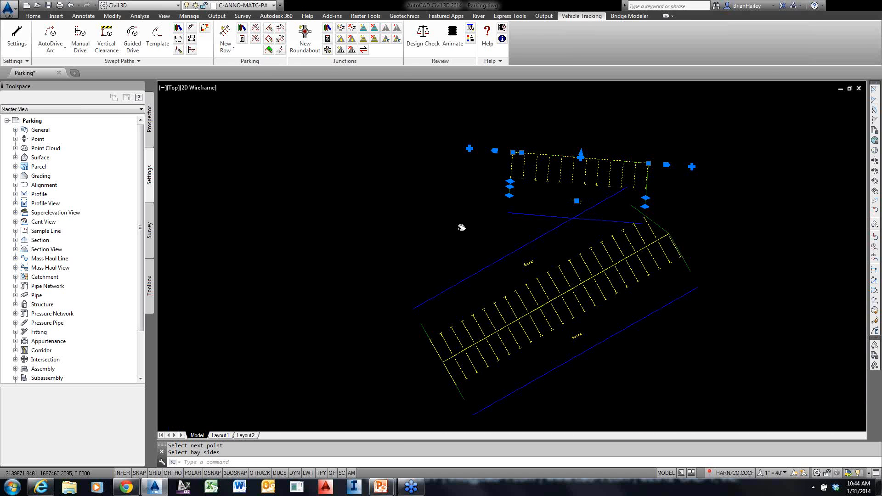
scroll(425, 240, up, 2)
scroll(383, 194, up, 2)
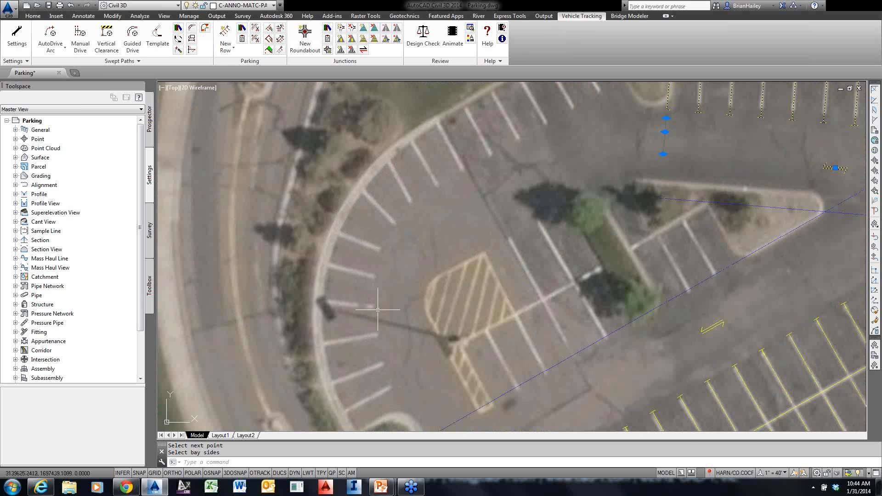
scroll(413, 292, down, 2)
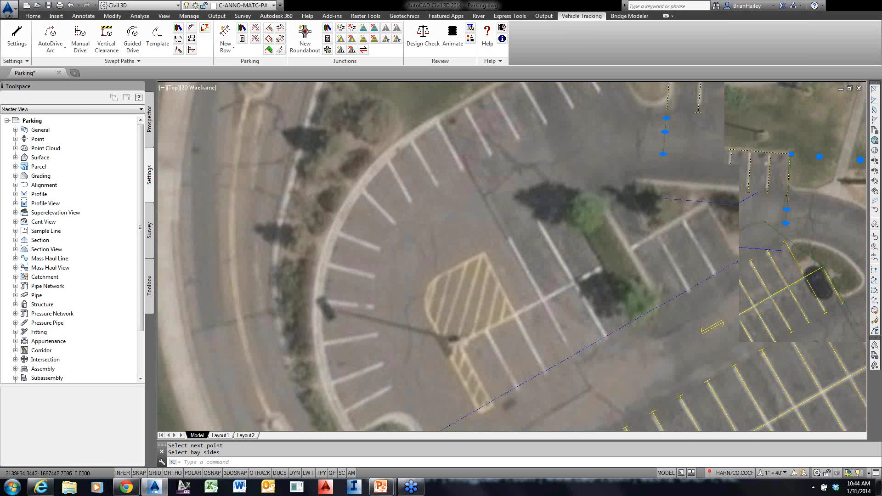
key(Escape)
key(Escape)
text(p)
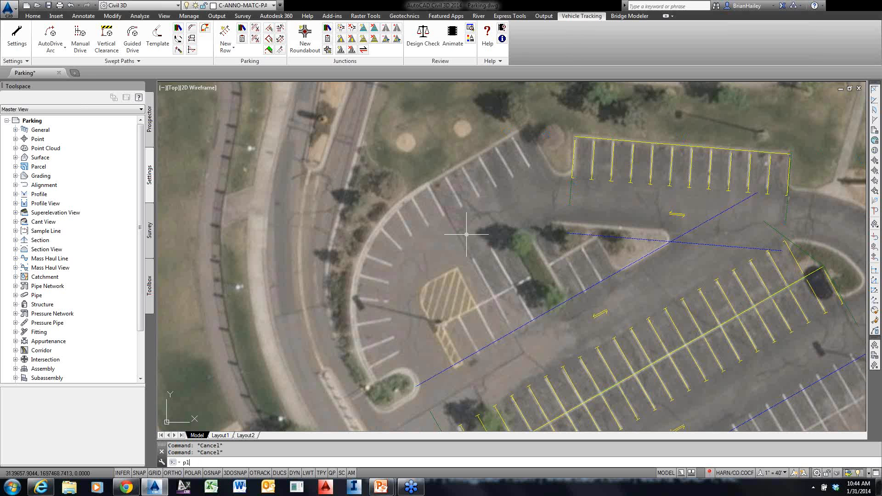
text(l)
key(Return)
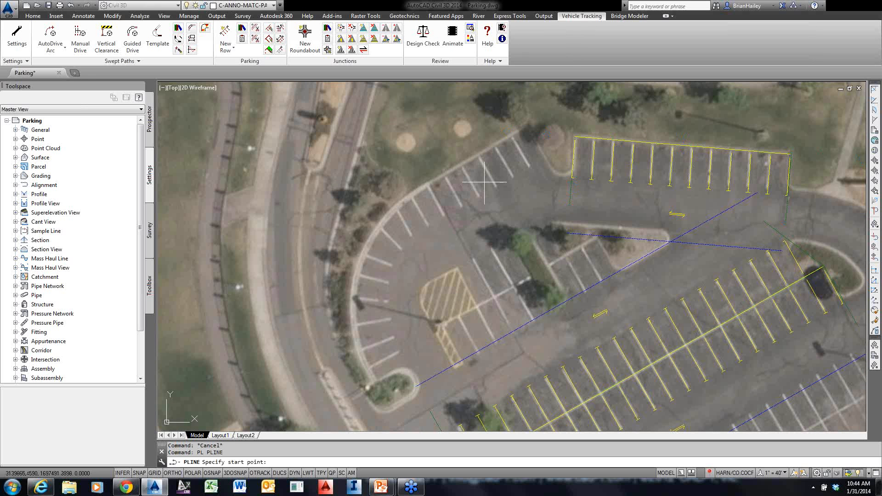
click(527, 125)
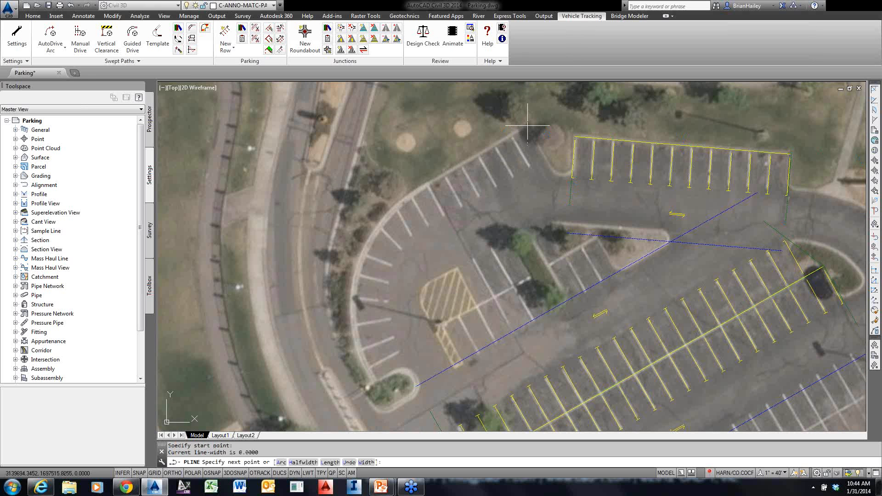
click(408, 196)
Continue the polyline with an arc around the curved west curb and a short straight segment ending at the southwest planted island
text(a)
key(Return)
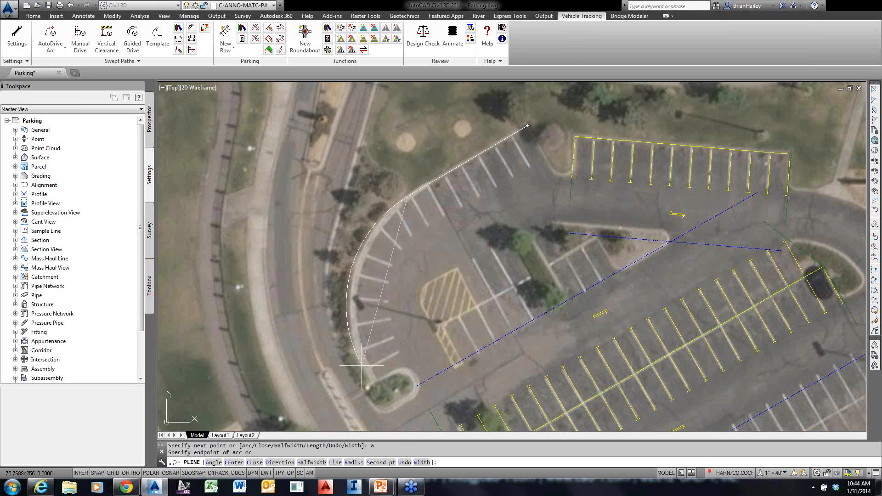
text(l)
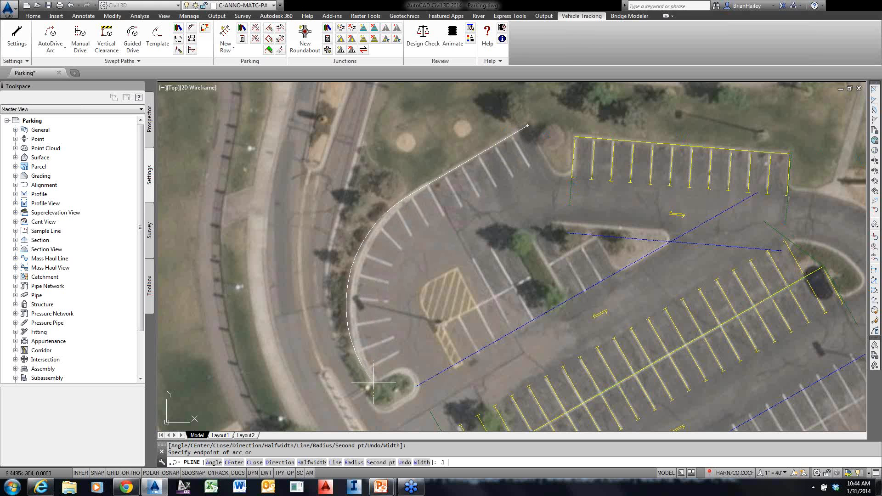
key(Return)
text(l)
key(Return)
click(374, 383)
key(Return)
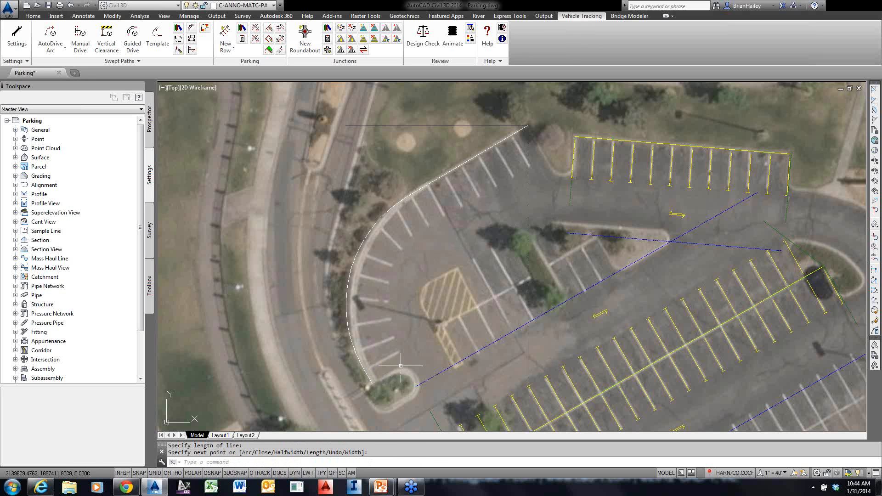
key(Escape)
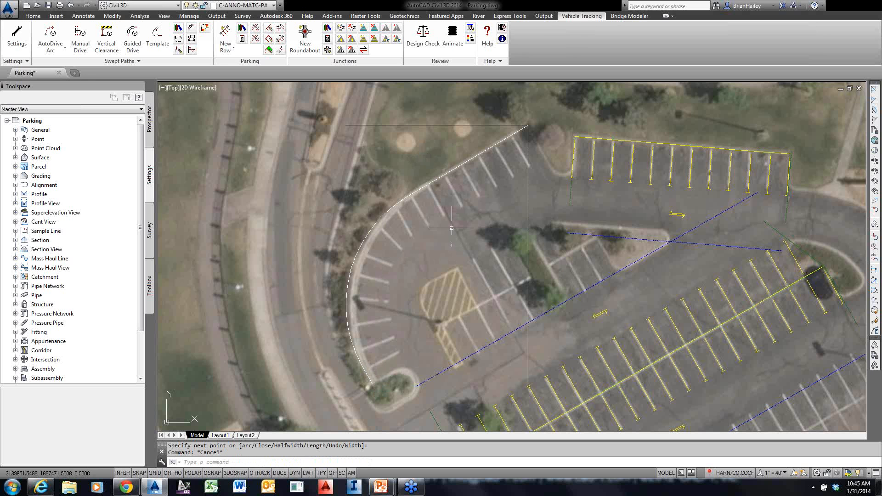
Start a parking row at the northeast end of the curb polyline, with start island and end island off
click(225, 33)
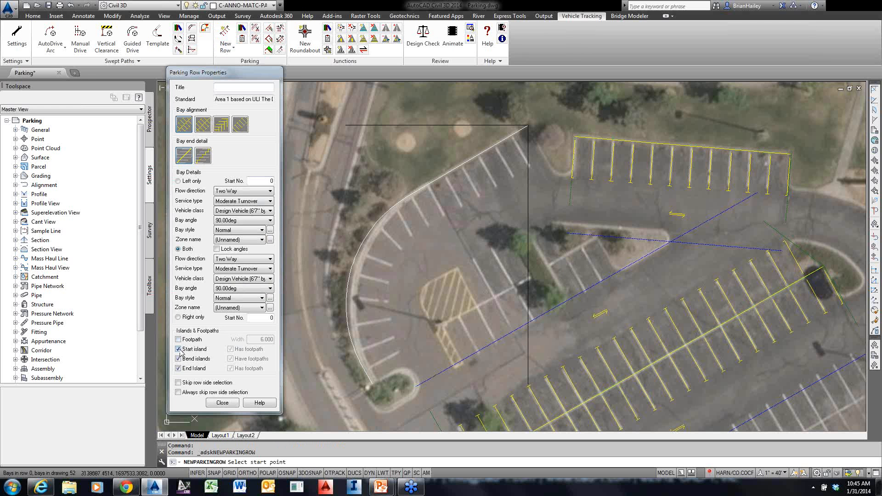
click(179, 349)
click(179, 369)
click(527, 127)
Route the row through the polyline's segment endpoints to the southwest island, keeping only the bays on the inner side
shift+right_click(405, 225)
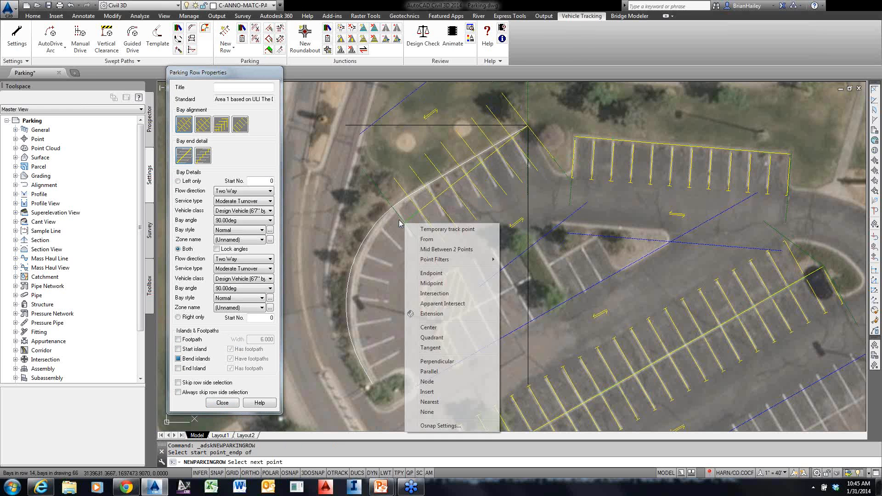
click(428, 273)
click(408, 197)
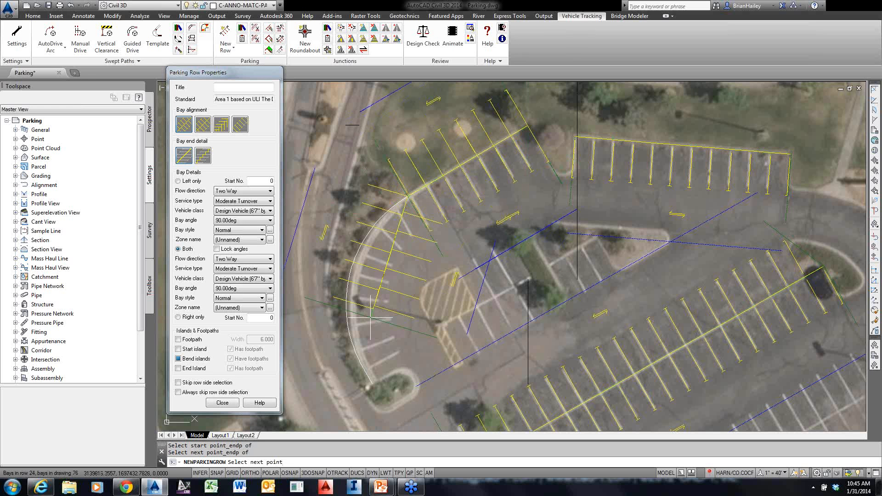
click(356, 353)
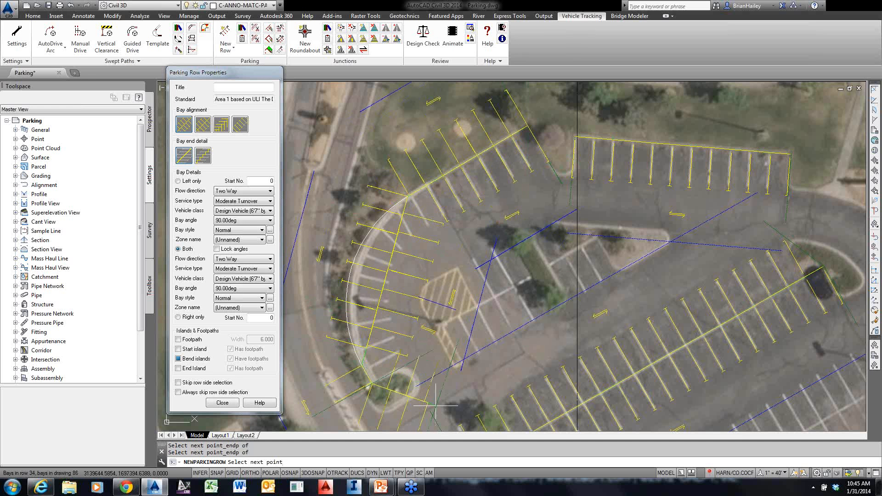
key(Return)
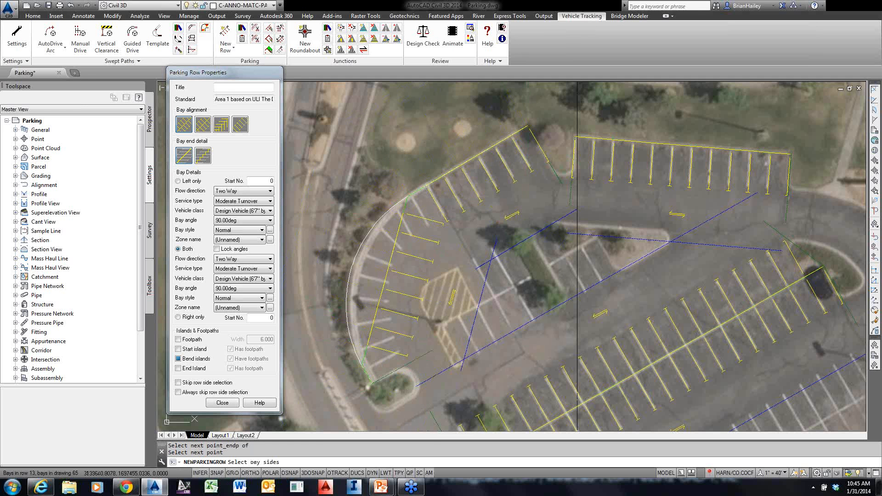
key(Return)
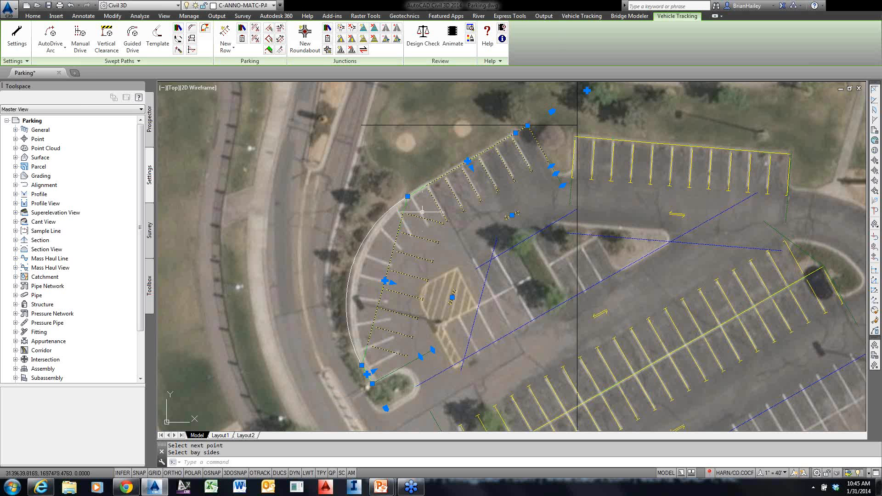
Bend the row's straight west segment into an arc that follows the curved curb polyline
click(391, 282)
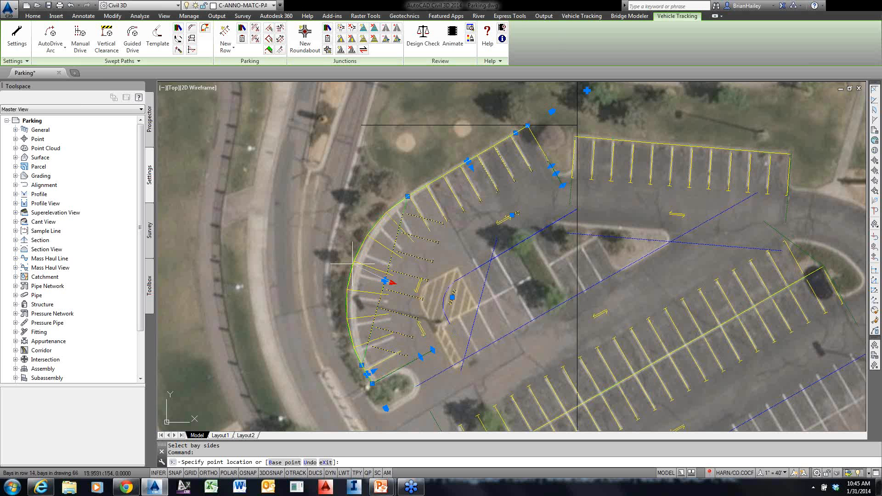
click(353, 263)
key(Return)
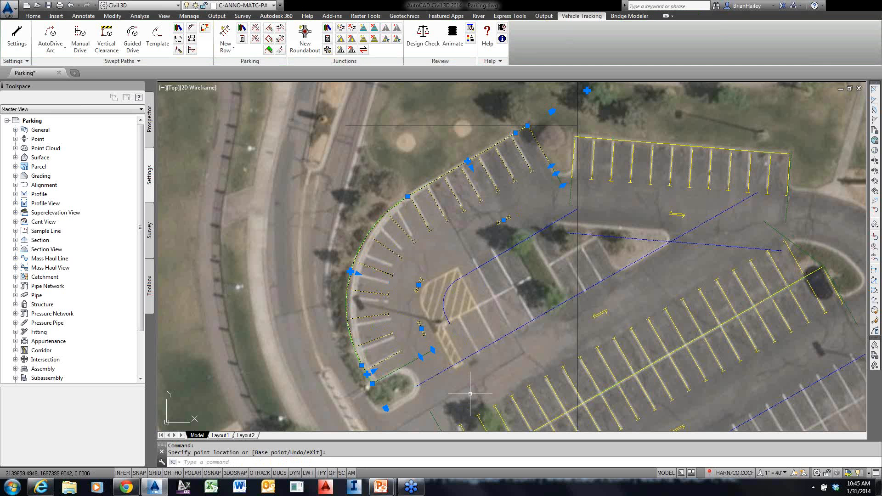
key(Escape)
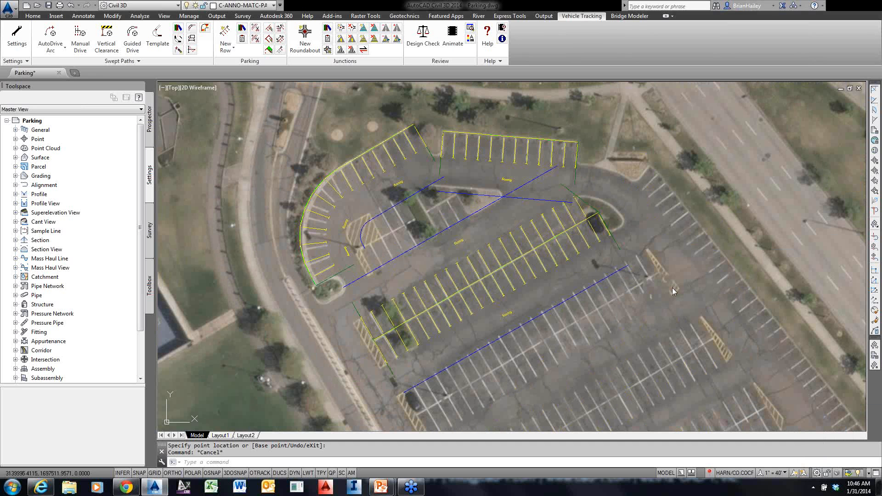
Check the computer's wireless network connection status and return to the parking drawing
click(813, 488)
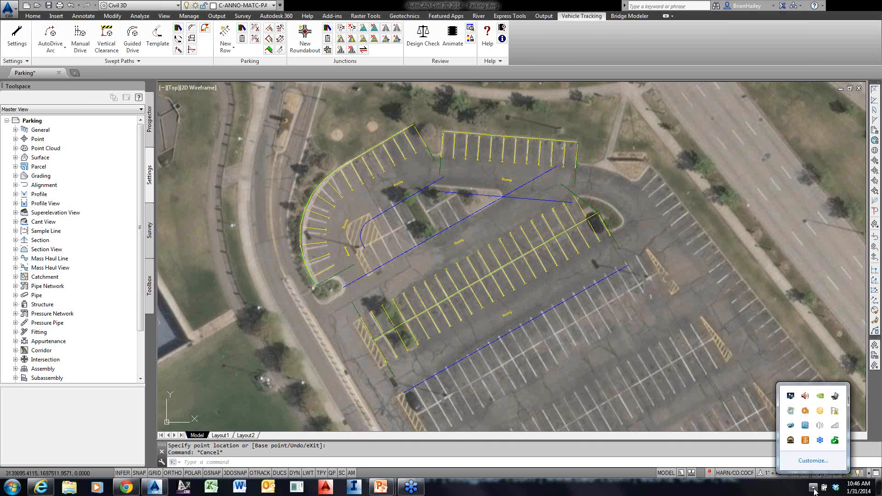
right_click(836, 428)
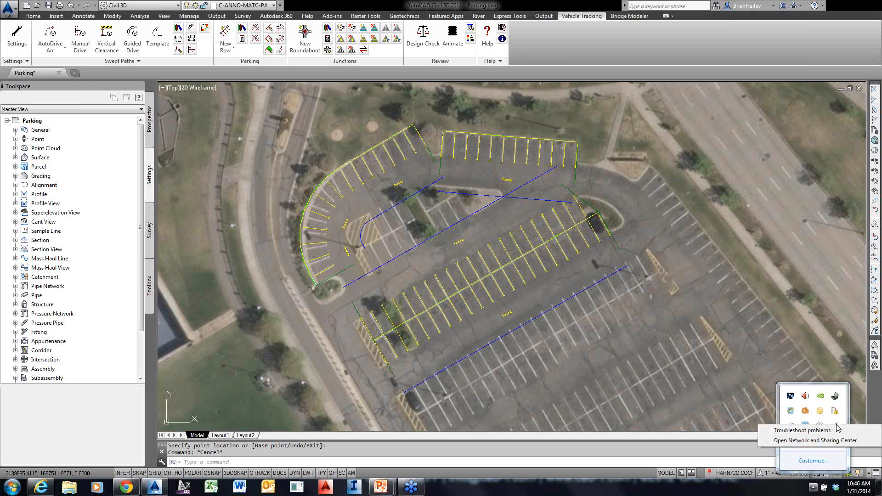
click(836, 427)
click(837, 427)
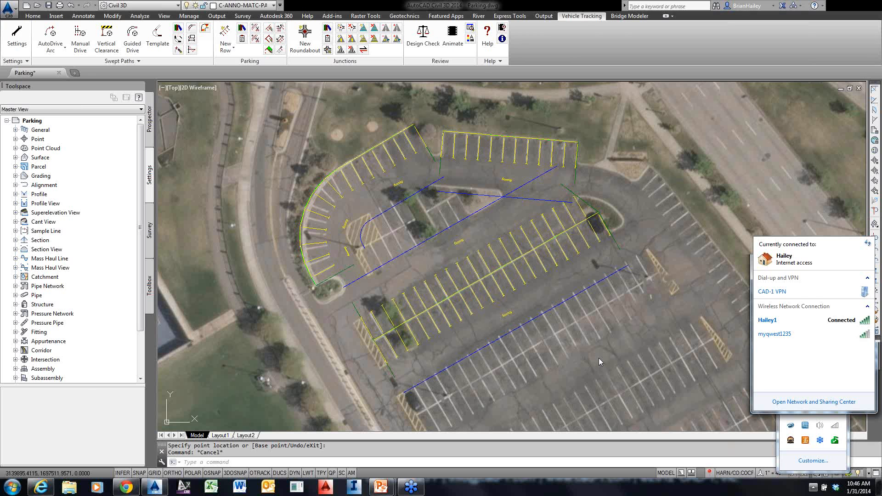
click(612, 338)
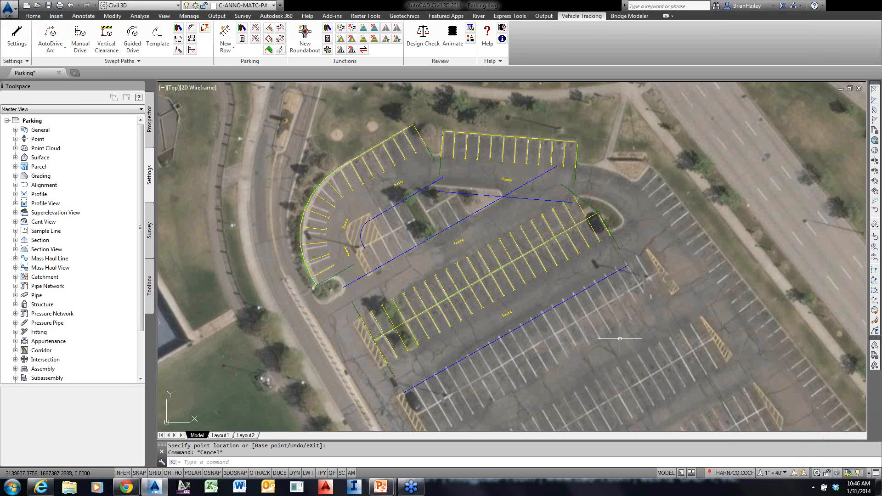
click(620, 338)
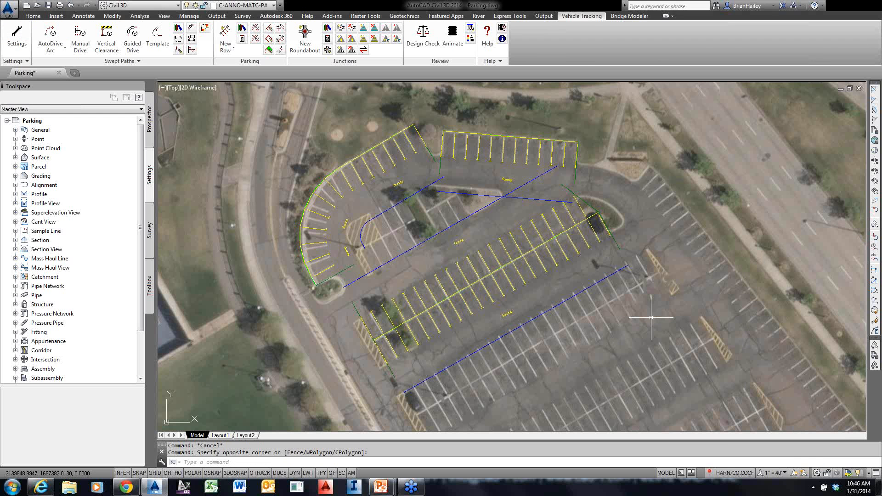
Switch to Chrome to review the Vehicle Tracking overview and purchase pages, and return to Civil 3D
click(130, 491)
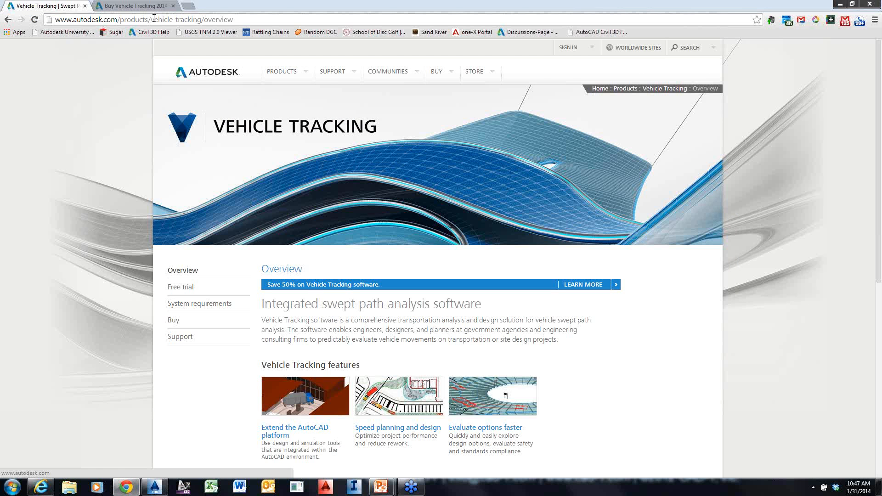
click(145, 6)
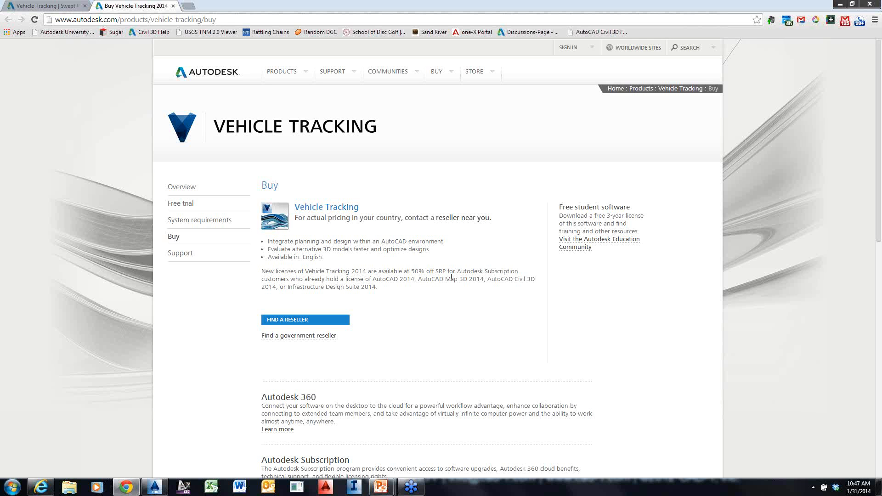
click(154, 488)
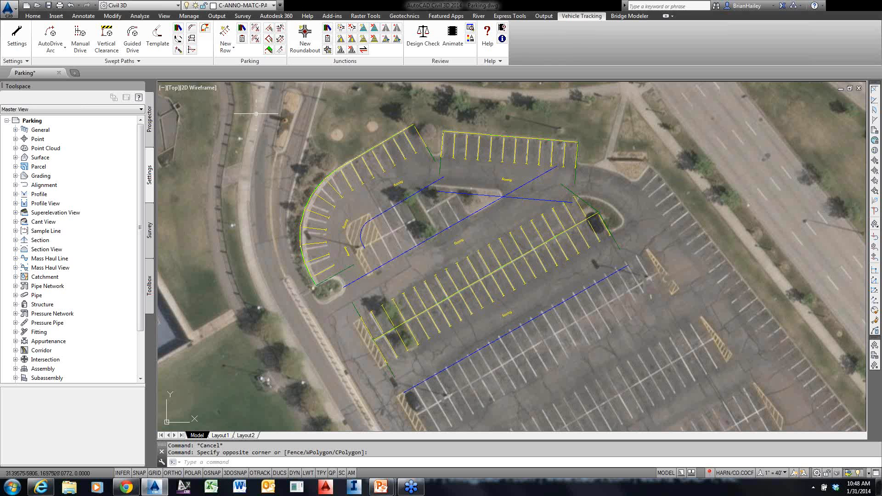
Try to open Disability Parking.dwg while the current parking drawing is still loaded
click(33, 6)
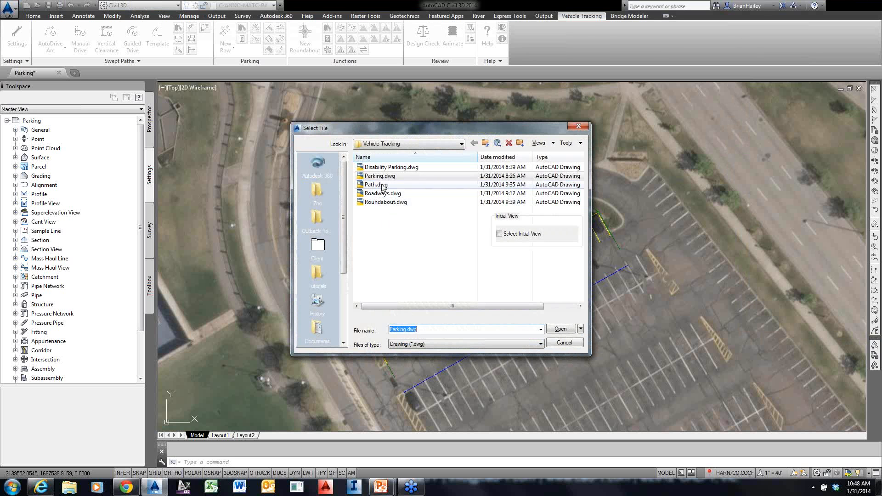
click(386, 167)
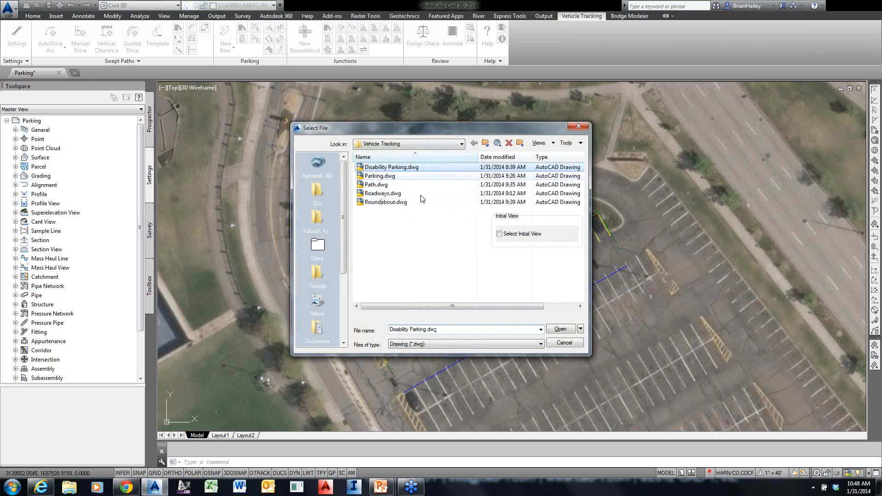
click(563, 330)
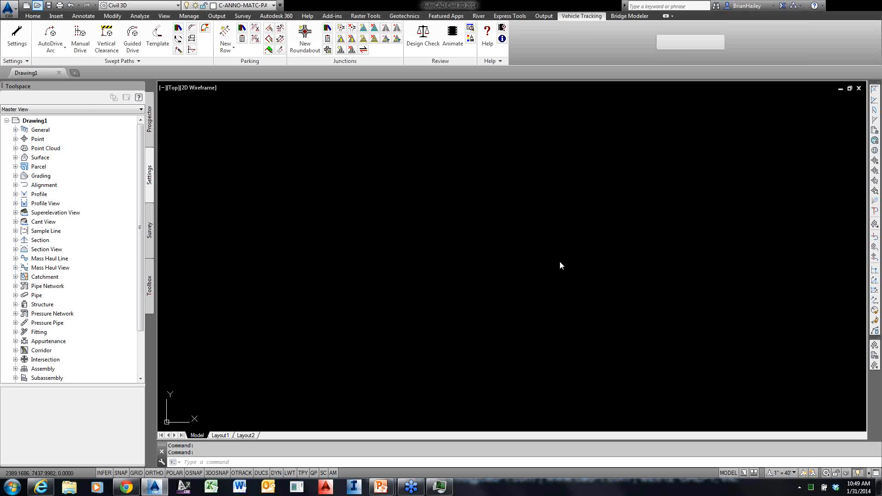
Open Disability Parking.dwg from the Vehicle Tracking folder
key(ctrl+o)
click(394, 169)
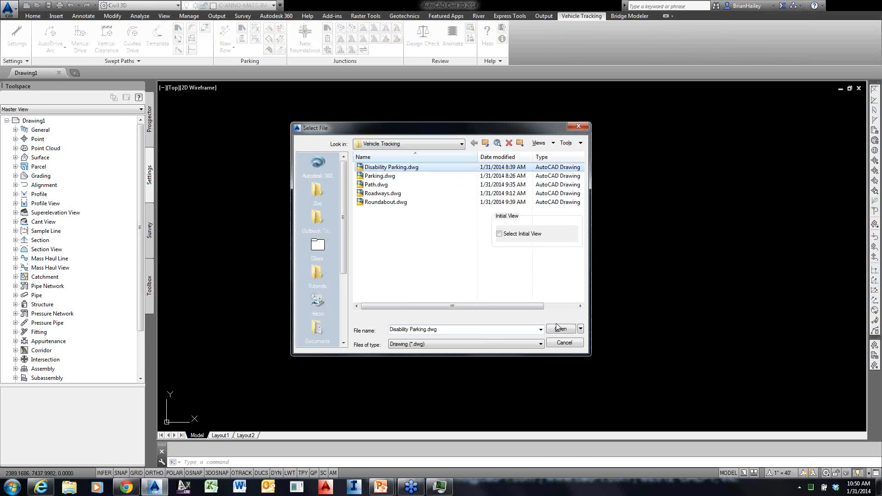
click(561, 329)
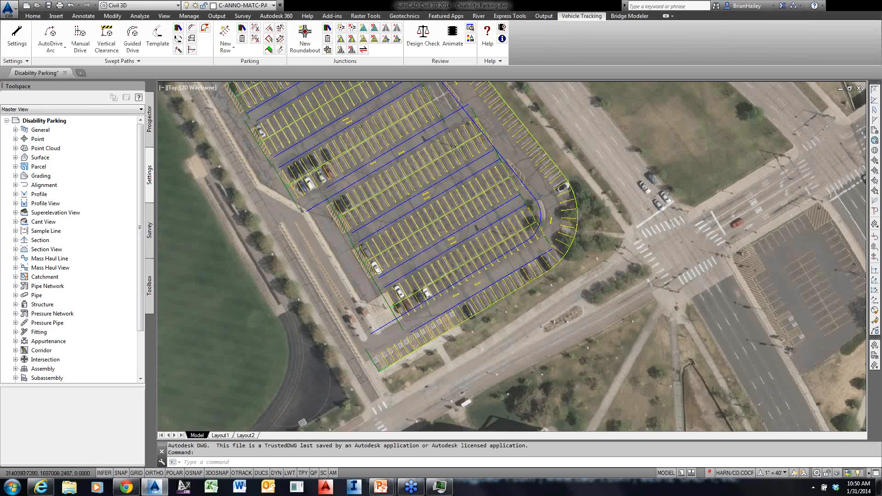
Examine the parking row along the south curb where the aerial image shows disabled bays and striped access aisles
scroll(509, 352, down, 3)
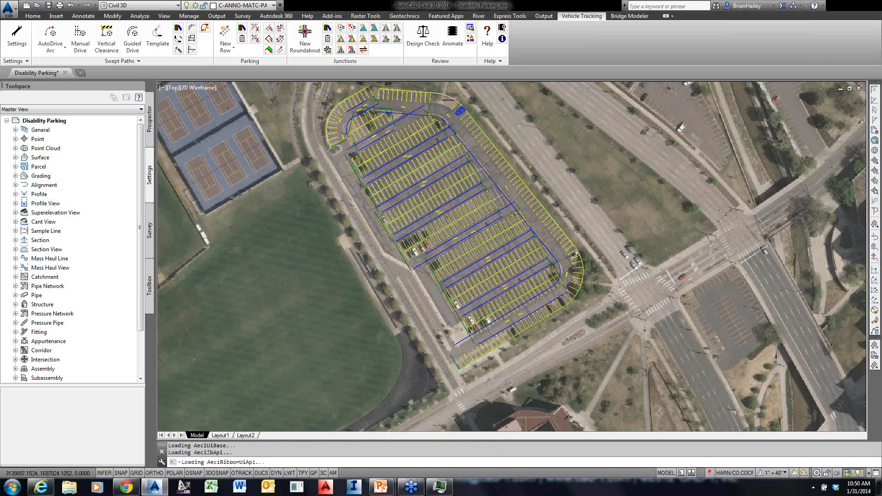
scroll(478, 357, up, 2)
scroll(479, 356, up, 2)
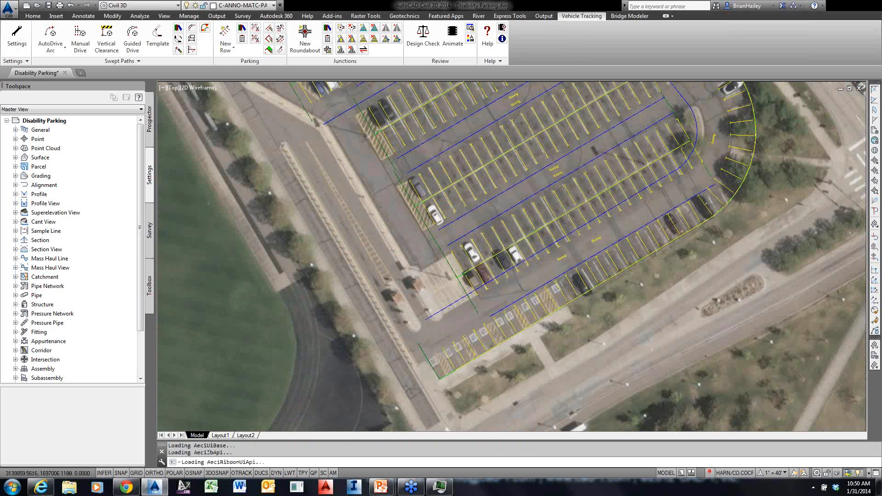
scroll(455, 372, up, 2)
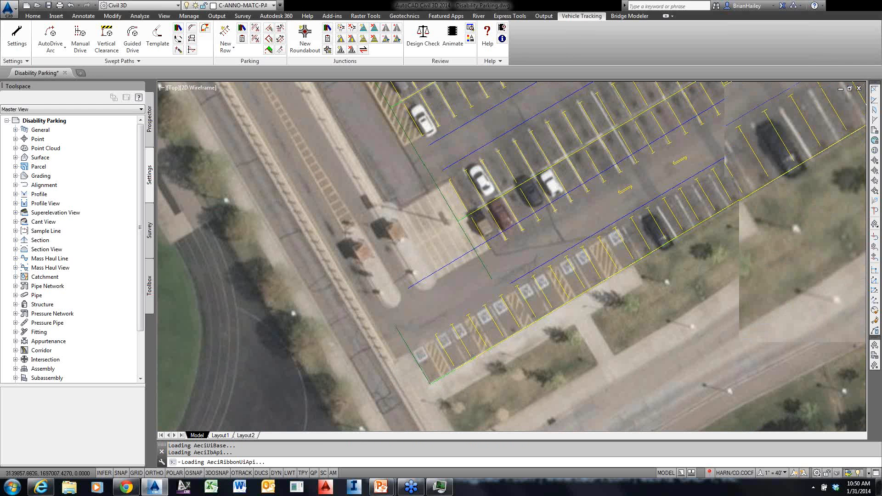
scroll(443, 369, up, 2)
mouse_move(452, 357)
middle_down()
mouse_move(371, 329)
mouse_move(365, 353)
middle_up()
click(365, 353)
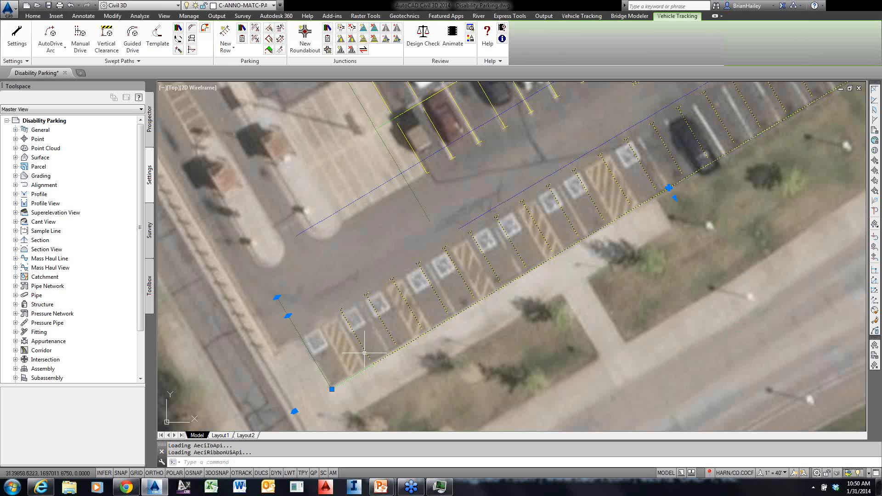
key(Escape)
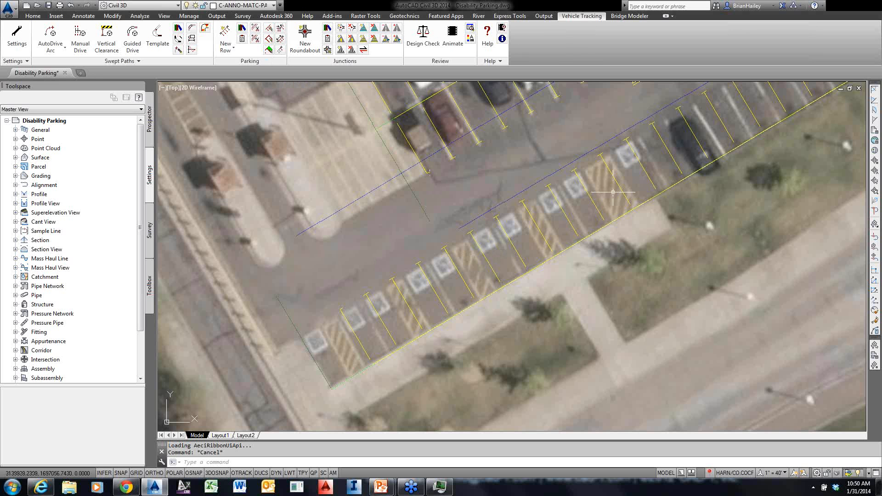
scroll(382, 320, down, 2)
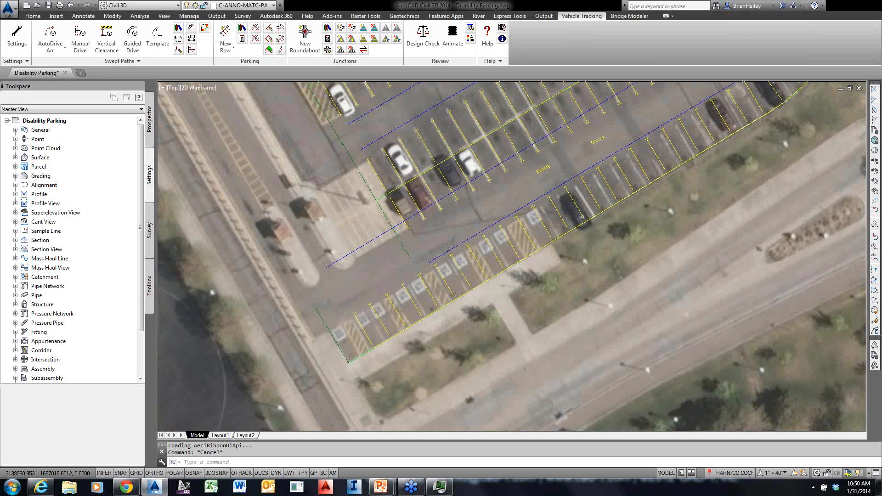
scroll(394, 316, down, 3)
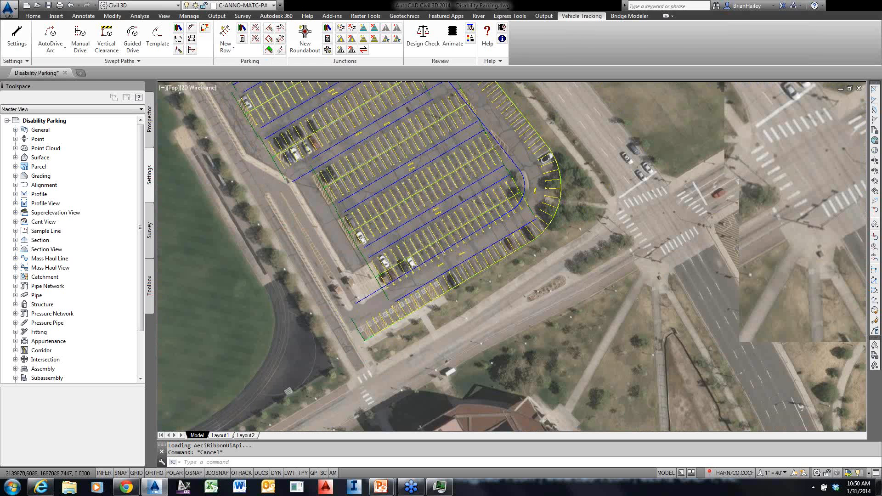
scroll(394, 310, up, 2)
scroll(394, 310, up, 3)
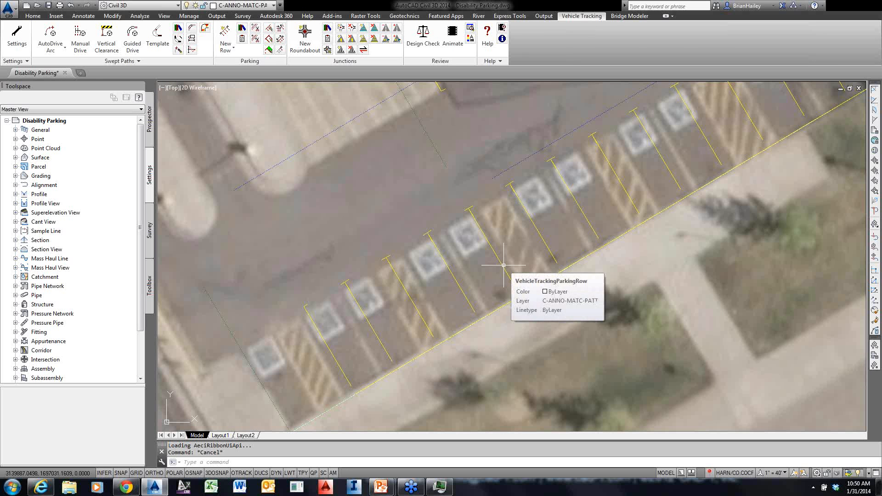
Edit the first bay at the southwest end of the south curb row and set its bay type to Disabled
click(270, 39)
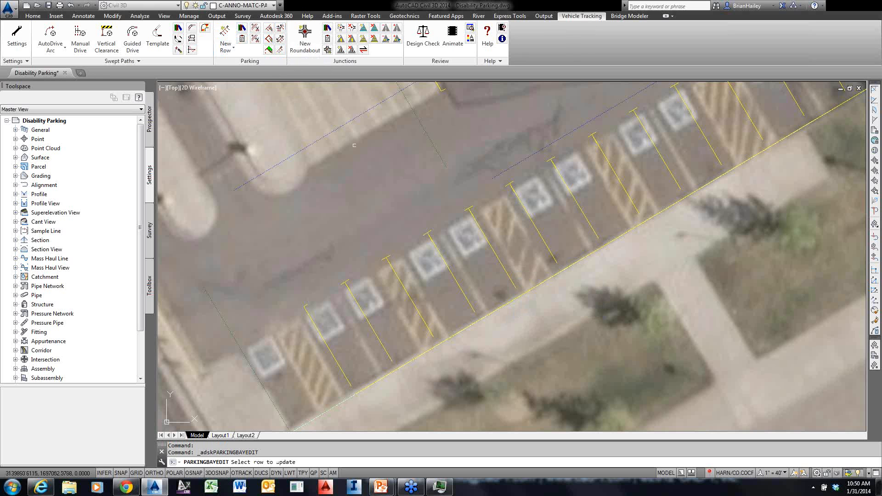
click(395, 274)
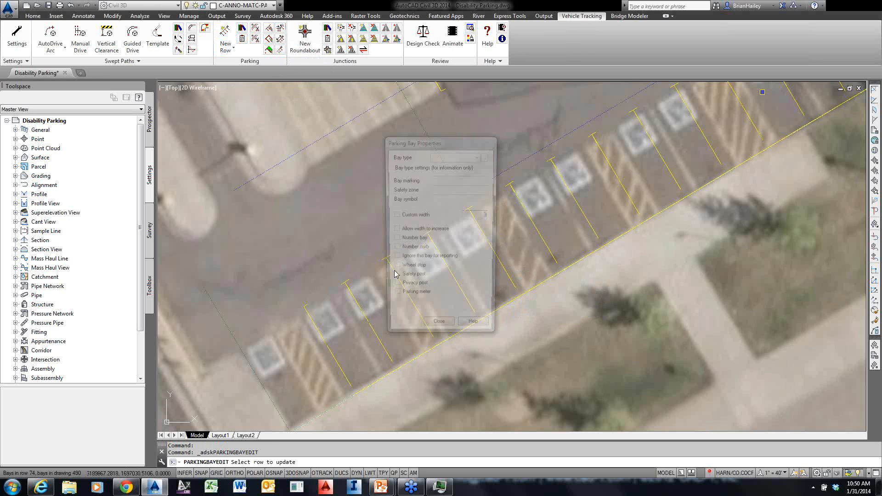
drag(445, 144, 188, 71)
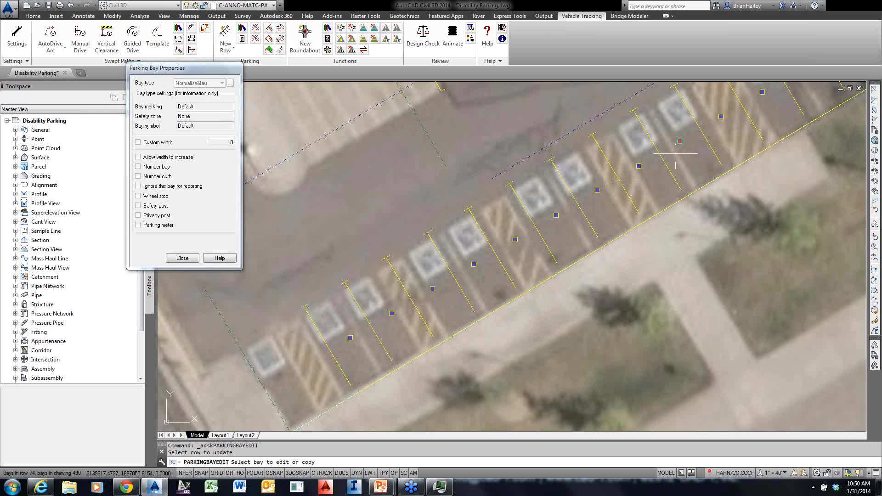
key(Escape)
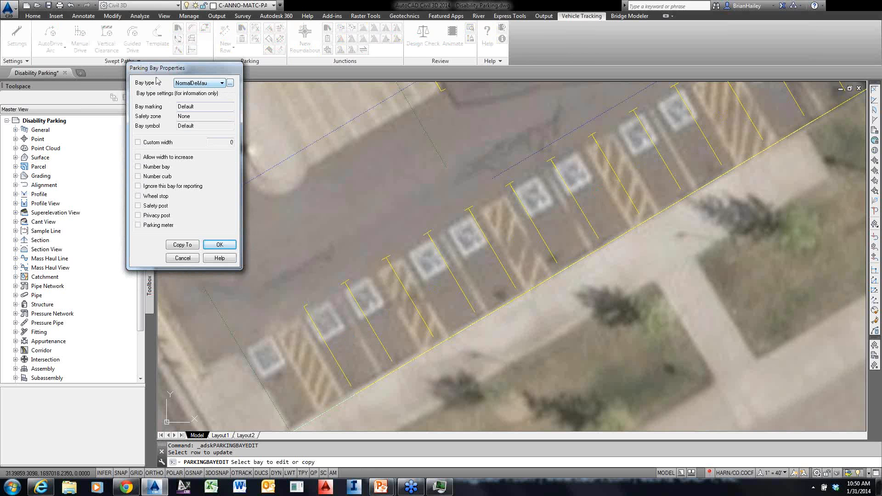
click(221, 83)
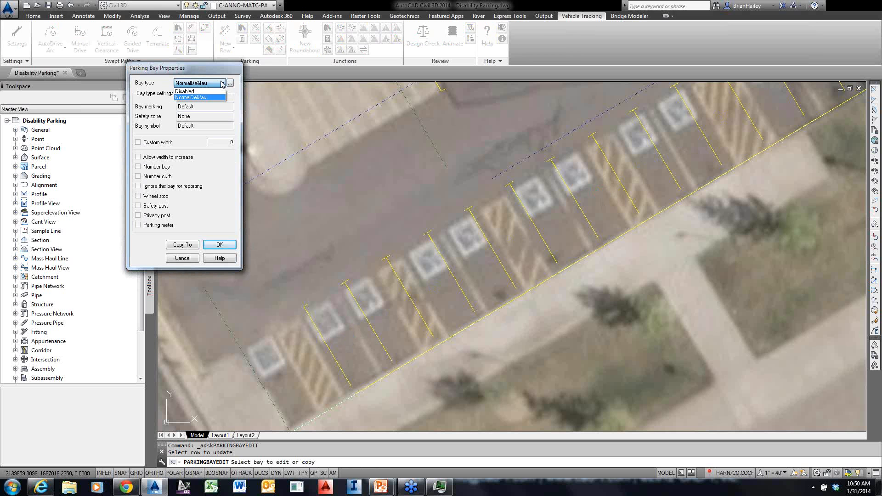
click(188, 91)
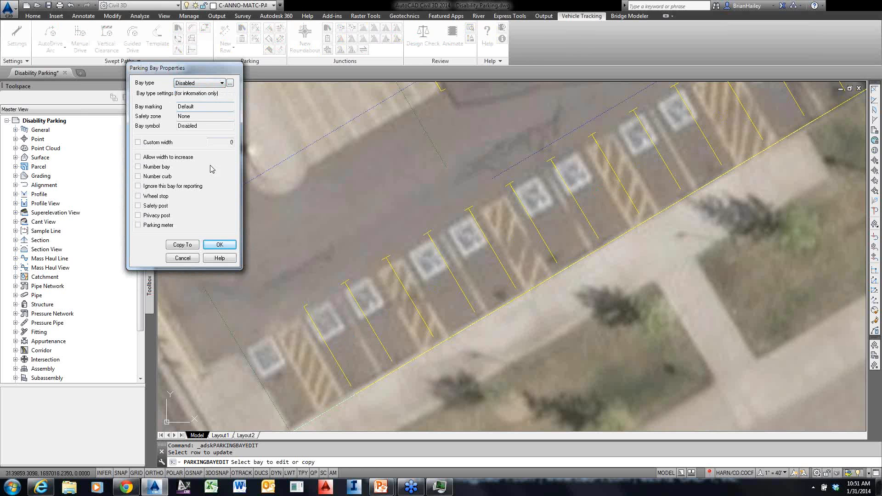
click(219, 244)
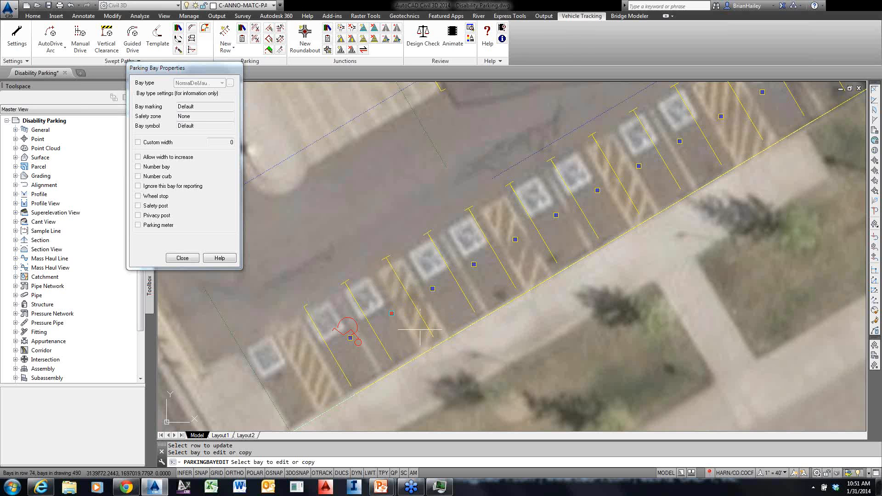
From that bay's properties, duplicate the Disabled bay style, name the copy "Disabled Acces Right" and set its safety zone to Disabled
click(340, 339)
click(219, 84)
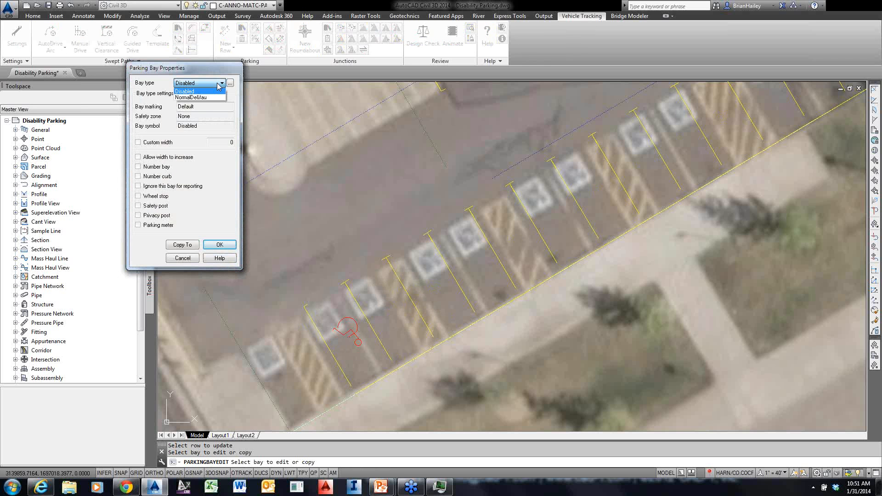
click(219, 85)
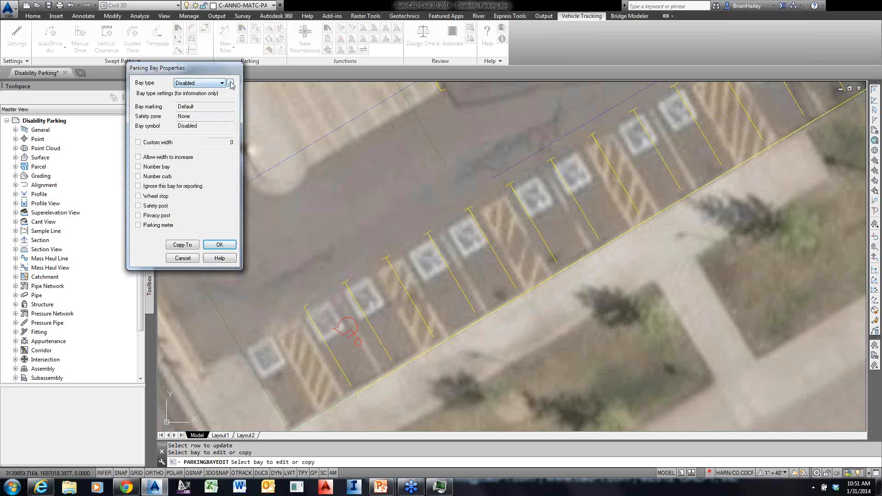
click(230, 83)
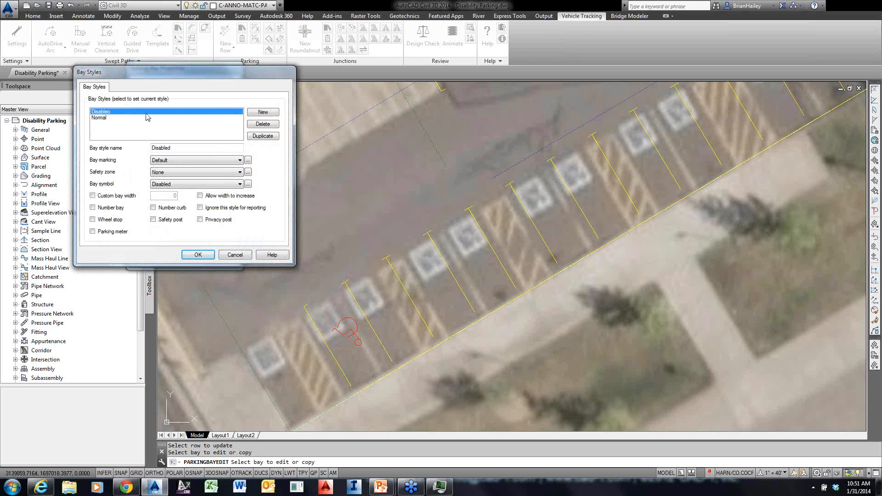
click(267, 136)
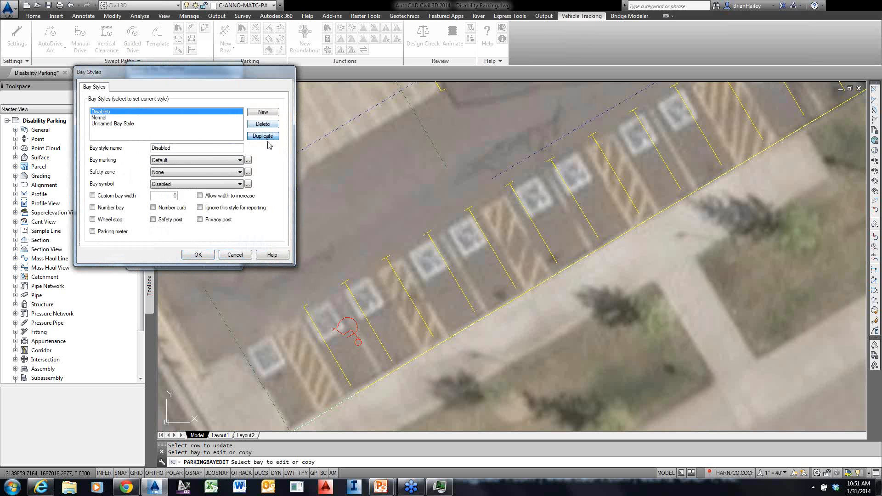
click(125, 124)
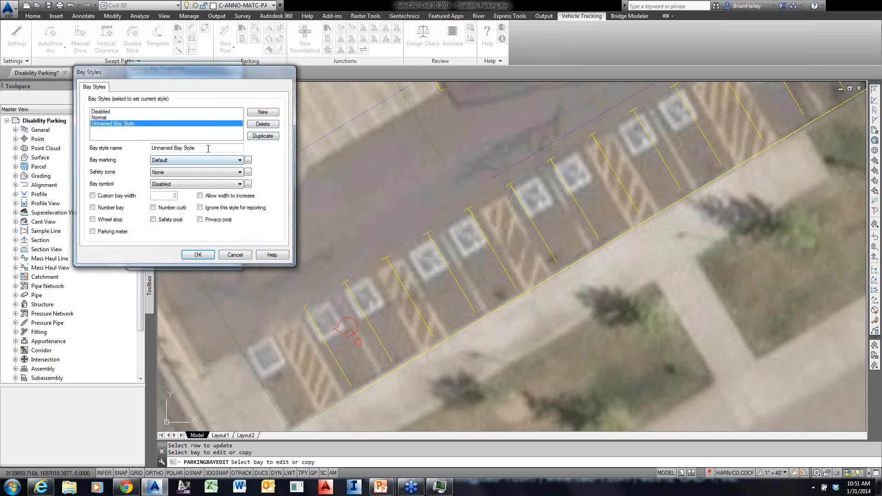
drag(196, 148, 79, 151)
text(DDisabled Acces Right)
click(182, 173)
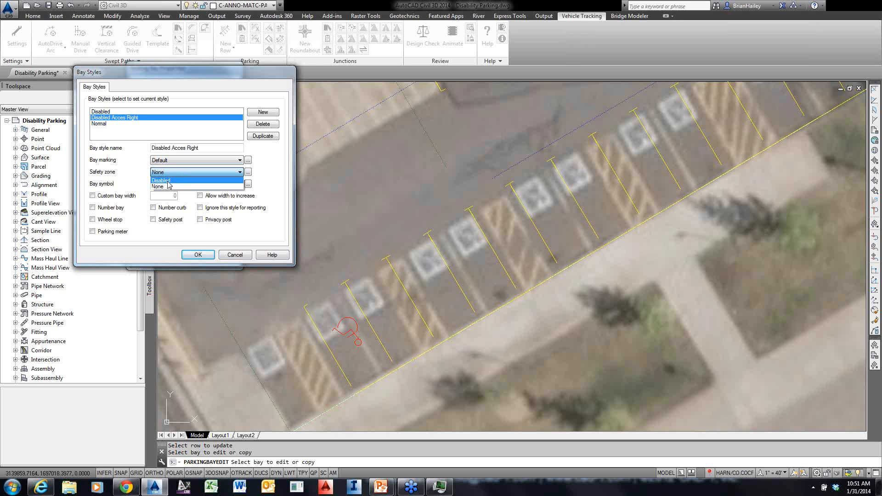
click(167, 182)
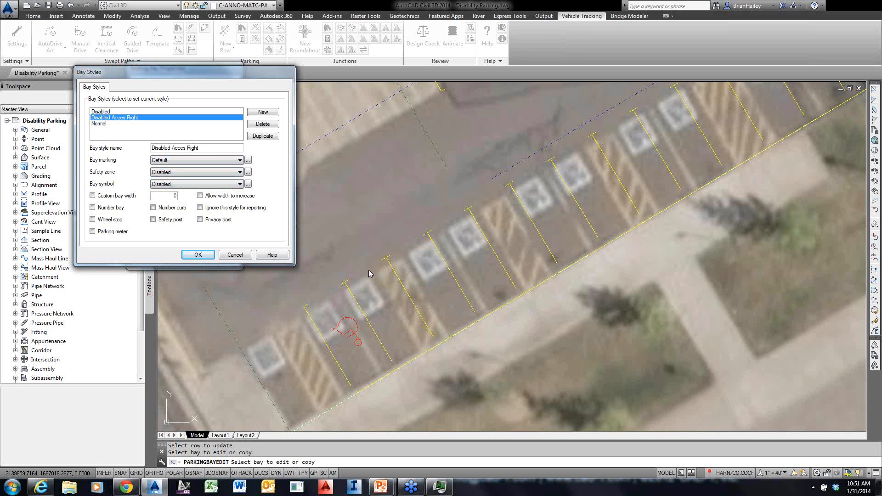
For this bay style, duplicate the Disabled safety zone as "Safety Zone Right" with extra for driver 0 and Draw safety zones enabled
click(248, 173)
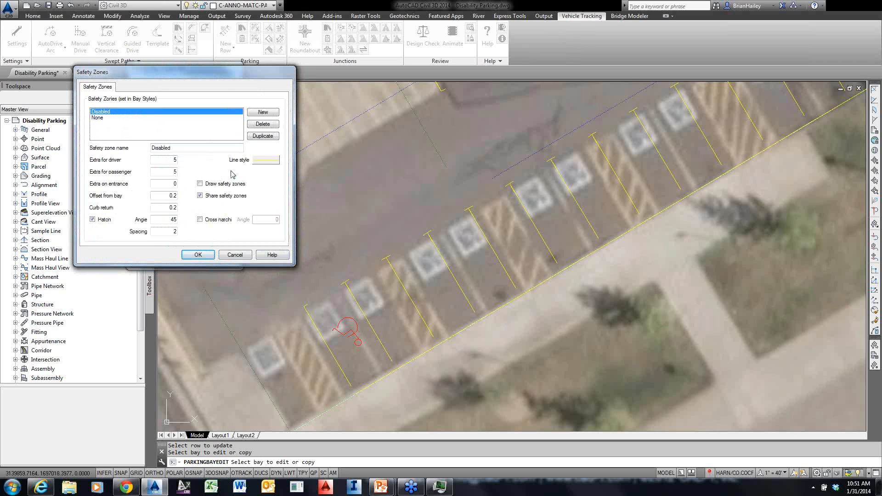
click(263, 136)
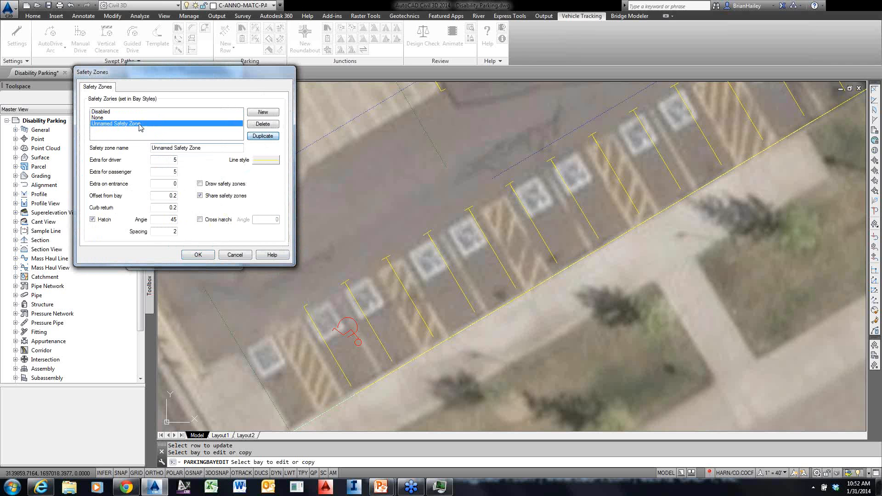
triple_click(206, 148)
text(Sa)
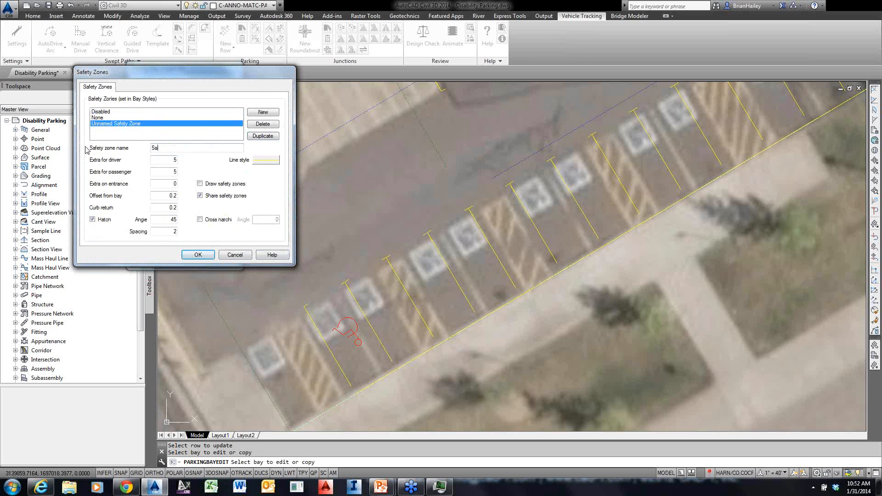
text(fety Zone Right)
key(Tab)
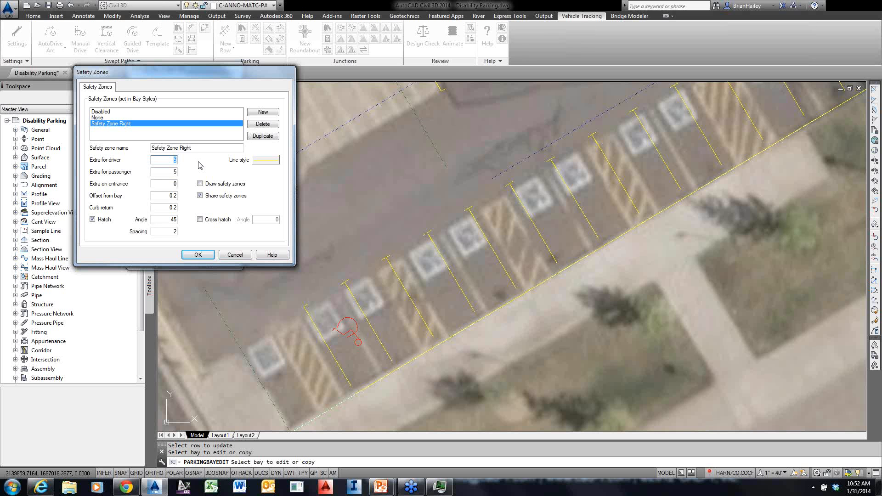
text(0)
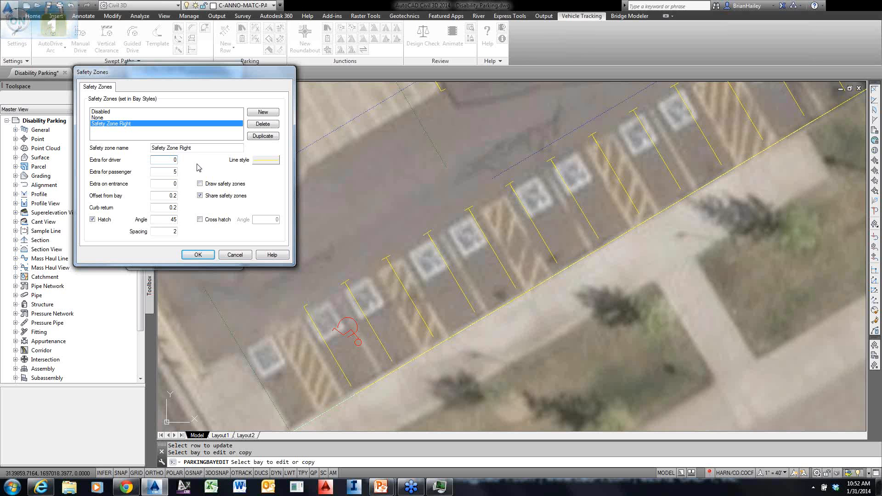
click(200, 184)
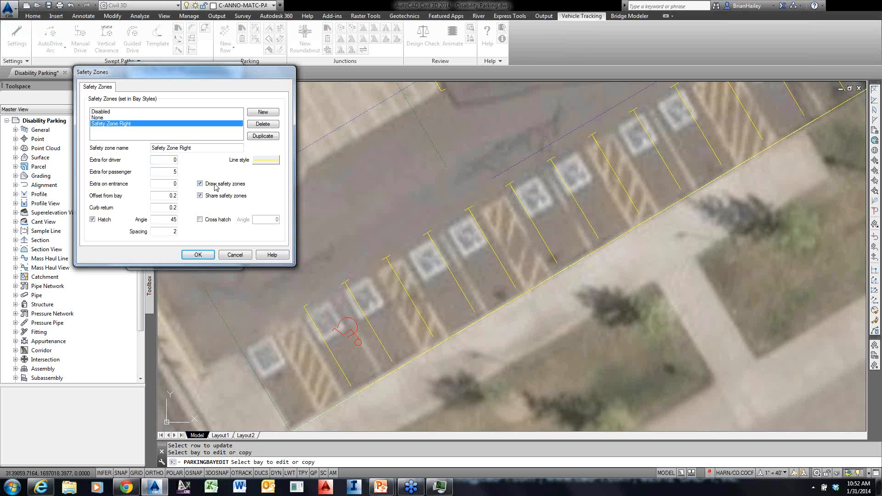
click(197, 255)
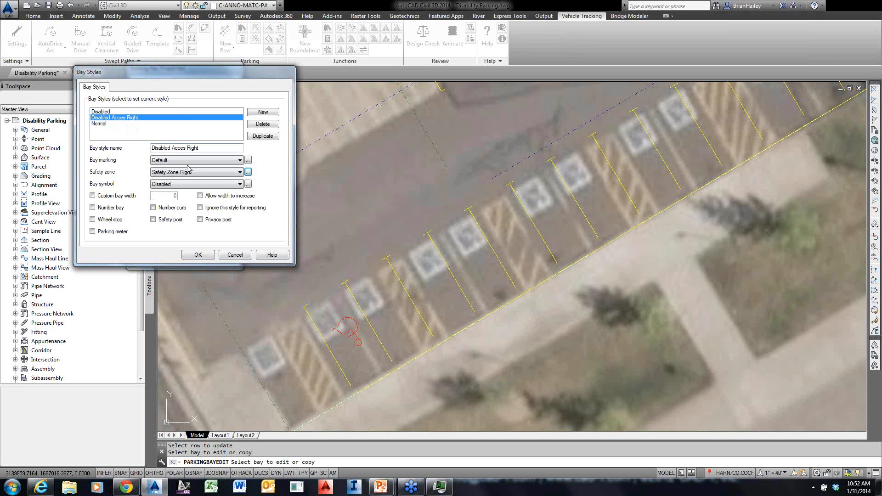
Give the Disabled Acces Right bay style a custom bay width of 11 and apply the style to the selected bay
click(92, 196)
double_click(172, 196)
text(11)
click(208, 255)
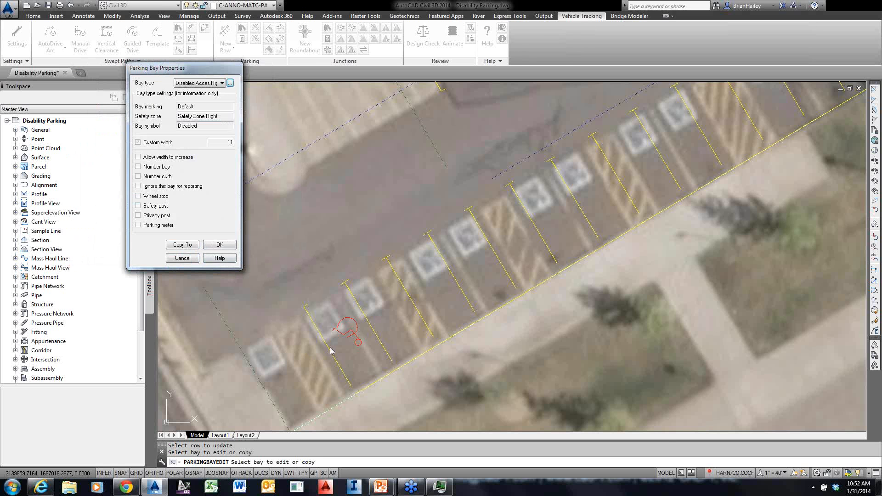
click(235, 249)
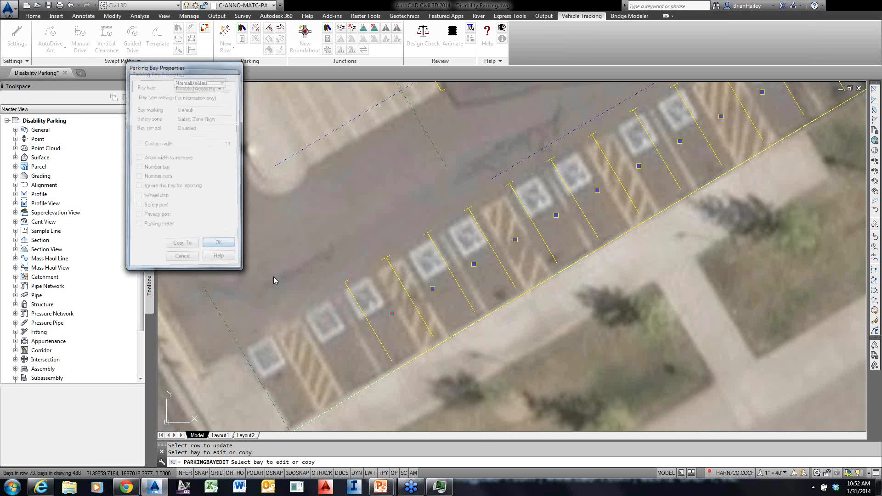
Set the bay type of the next bay at the southwest end of the south curb row to Disabled Acces Right and finish editing
click(392, 313)
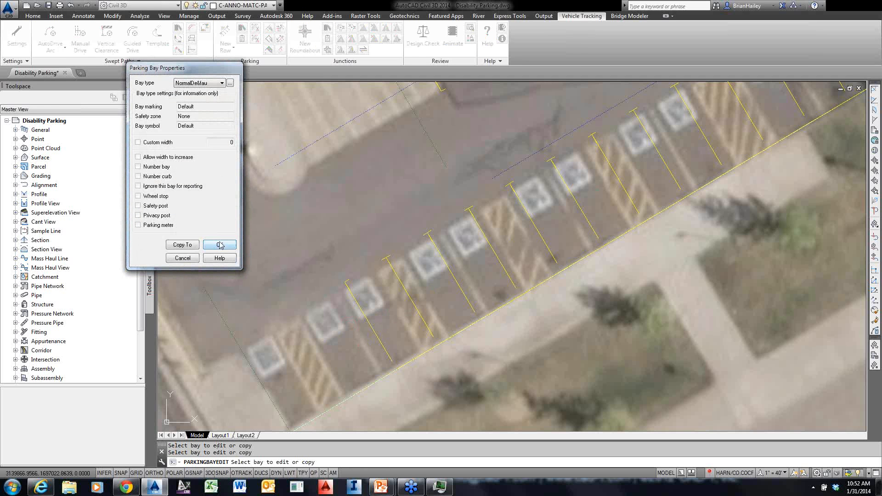
click(220, 83)
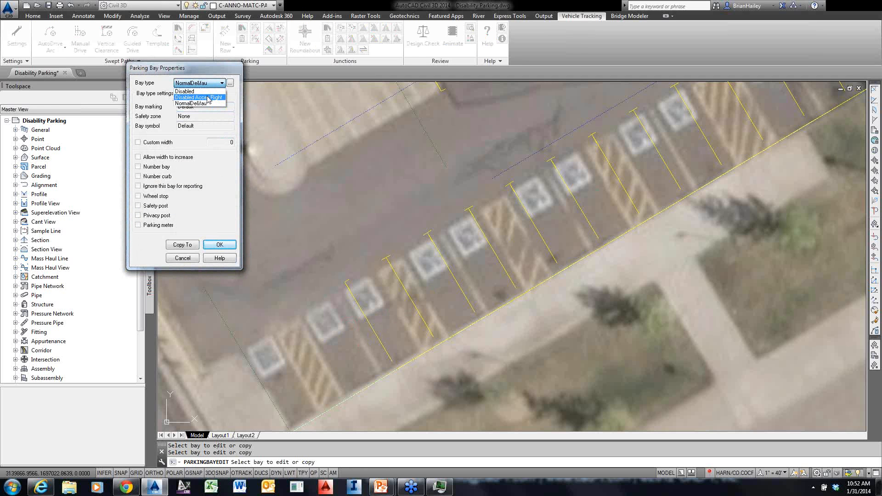
click(206, 97)
click(217, 245)
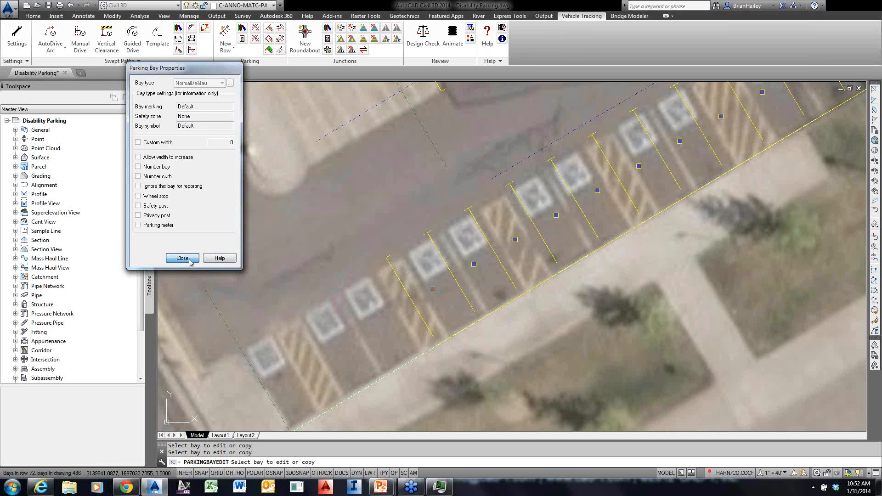
click(189, 260)
Set the bay type of a bay midway along the northeast curb beside the street to Disabled Acces Right
scroll(434, 329, down, 2)
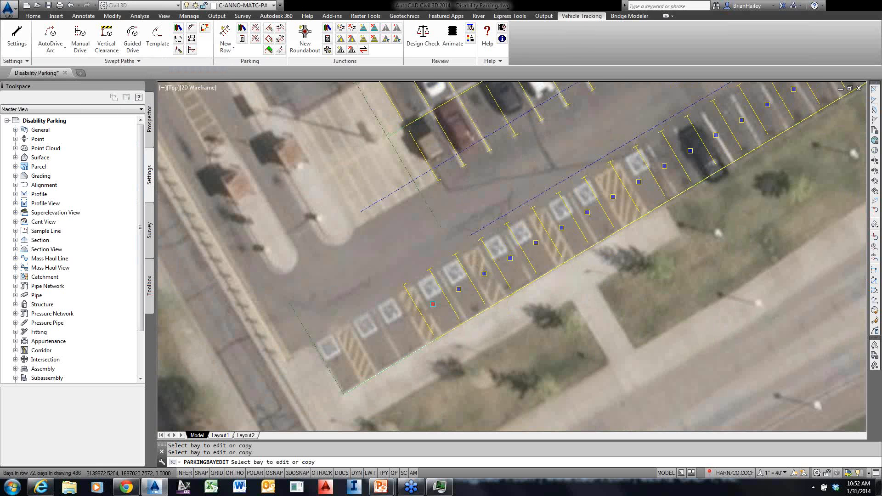
scroll(426, 329, down, 2)
scroll(439, 371, down, 3)
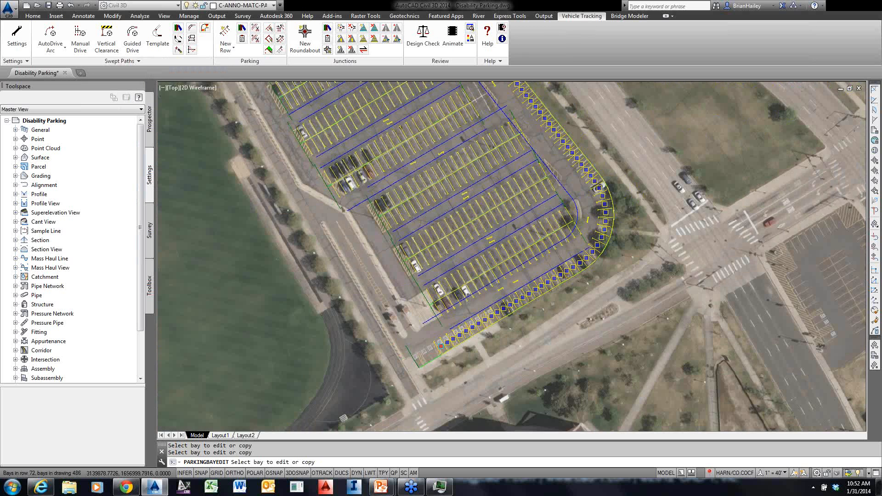
scroll(427, 361, down, 2)
mouse_move(434, 129)
middle_down()
mouse_move(540, 318)
mouse_move(431, 254)
middle_up()
scroll(540, 315, up, 3)
scroll(430, 253, up, 4)
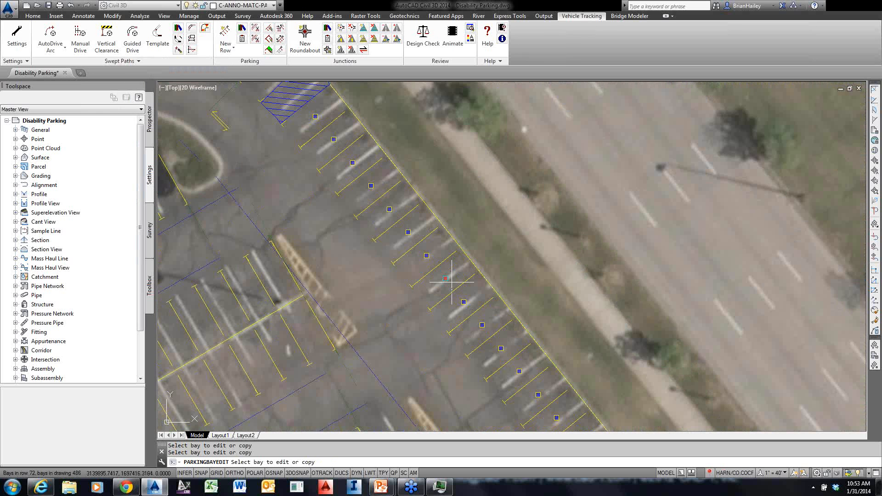
click(451, 282)
click(222, 83)
click(198, 97)
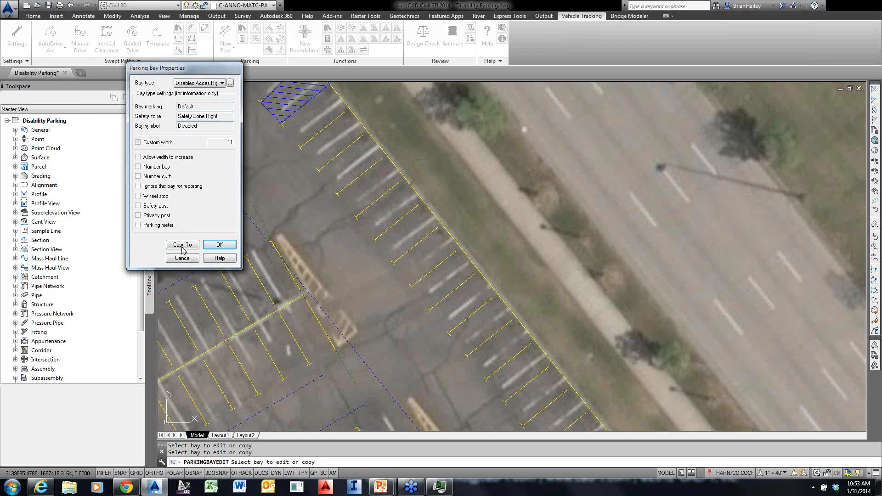
click(219, 244)
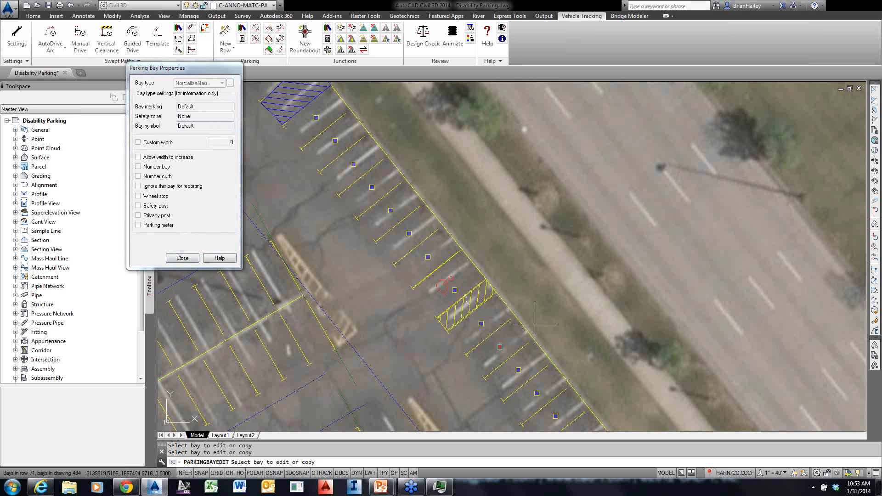
click(454, 290)
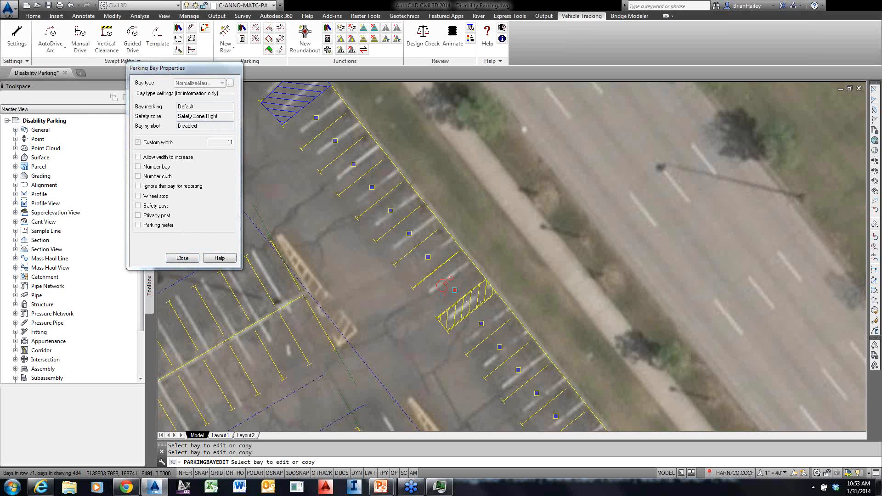
Edit the bay just northwest of the new disabled bay and open the bay style definitions from its properties
scroll(481, 296, up, 2)
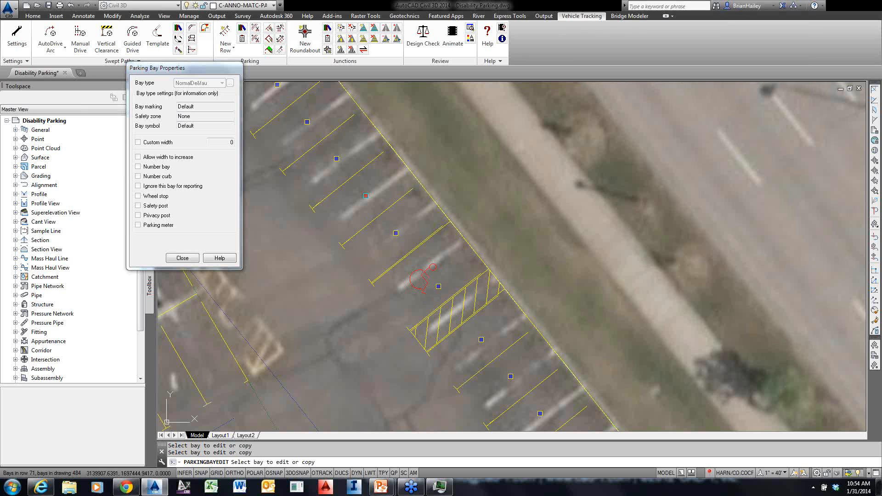
click(396, 233)
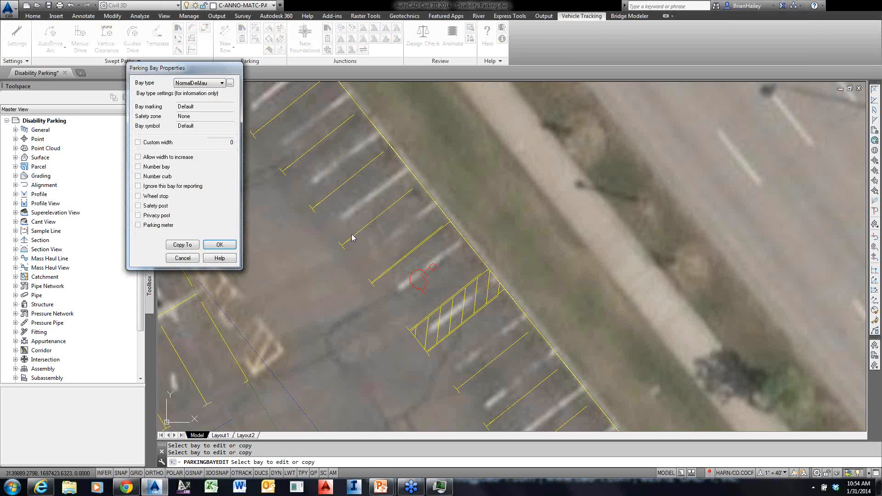
click(202, 84)
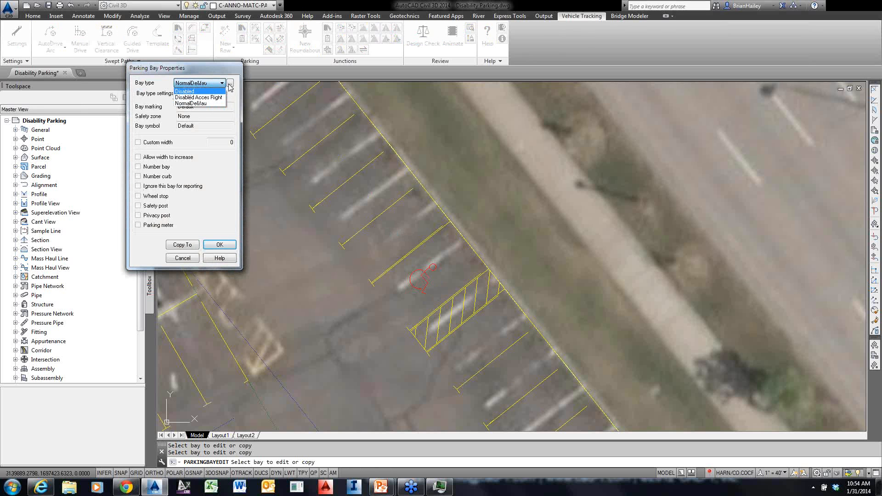
click(231, 85)
click(230, 85)
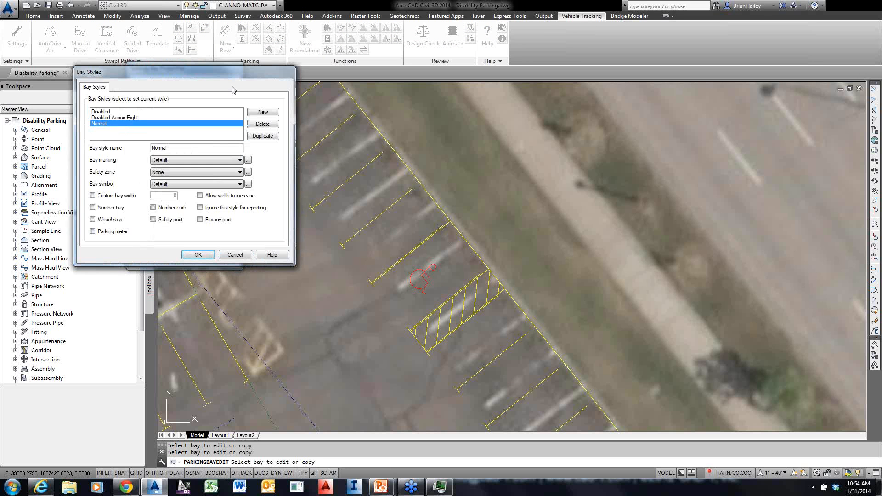
click(130, 119)
click(276, 136)
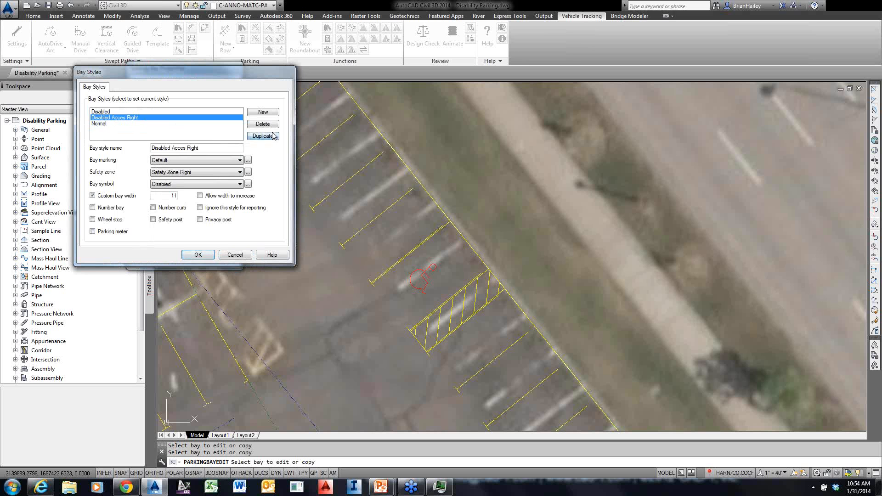
click(210, 149)
click(128, 129)
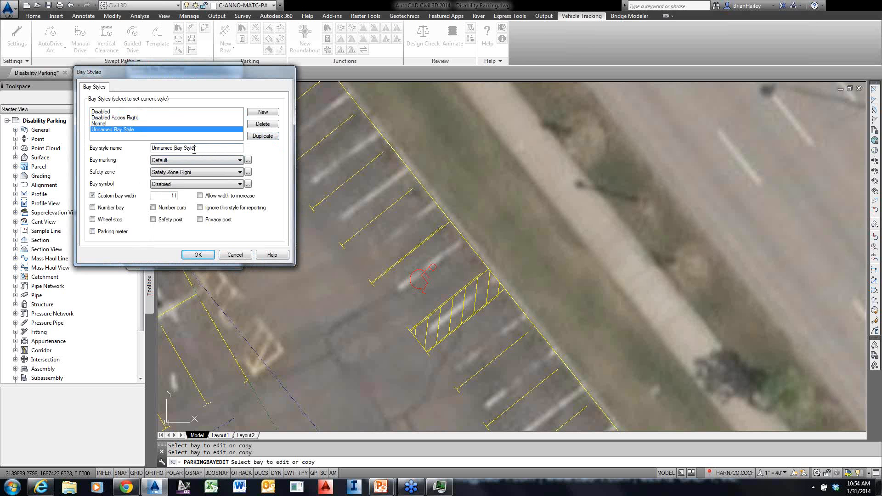
drag(195, 148, 128, 152)
click(263, 124)
Duplicate the Disabled Acces Right bay style and name the copy "Disabled Access Left"
click(237, 118)
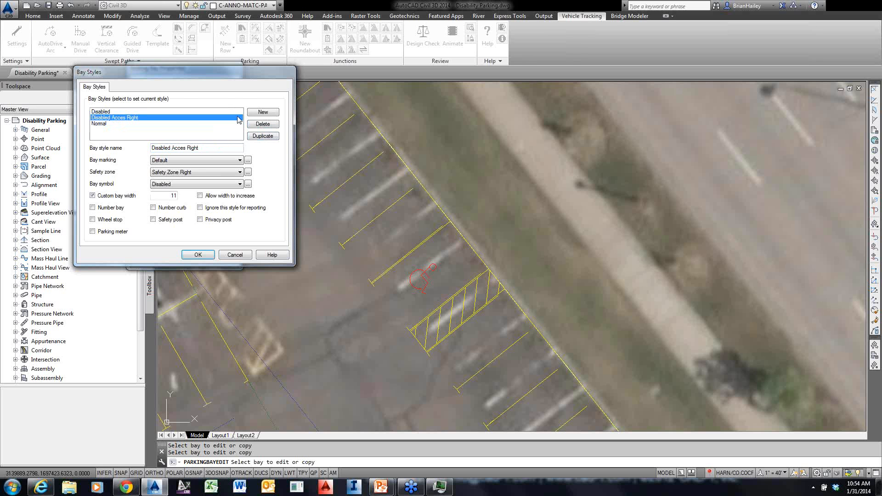
click(263, 136)
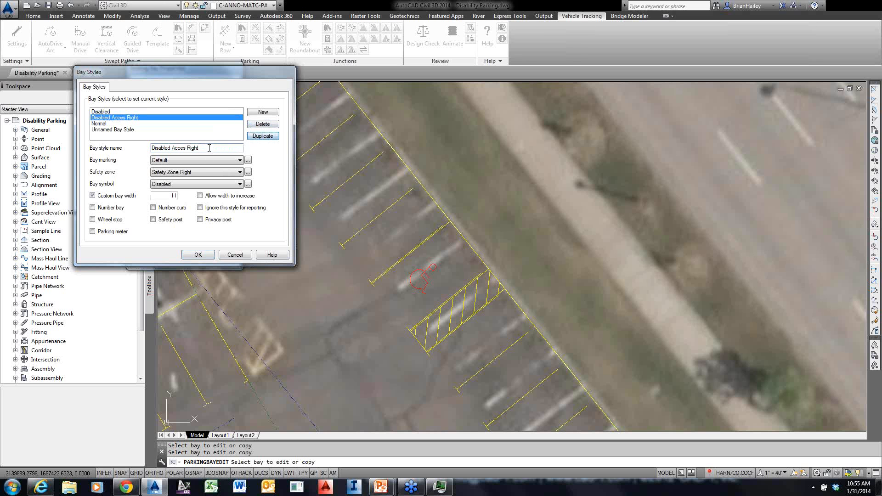
click(124, 130)
click(202, 148)
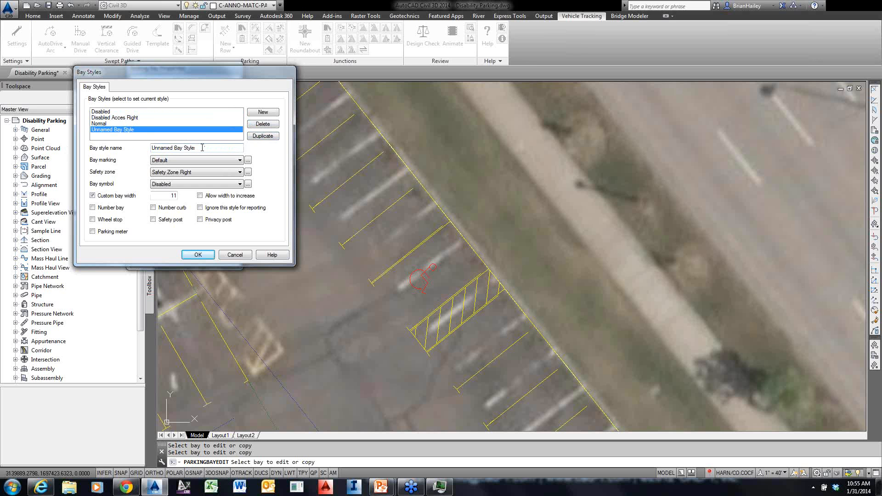
drag(202, 148, 84, 155)
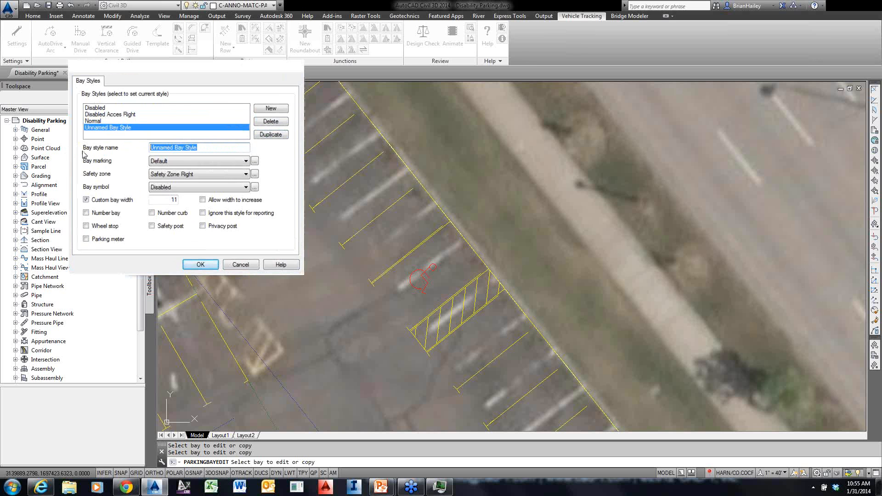
key(Return)
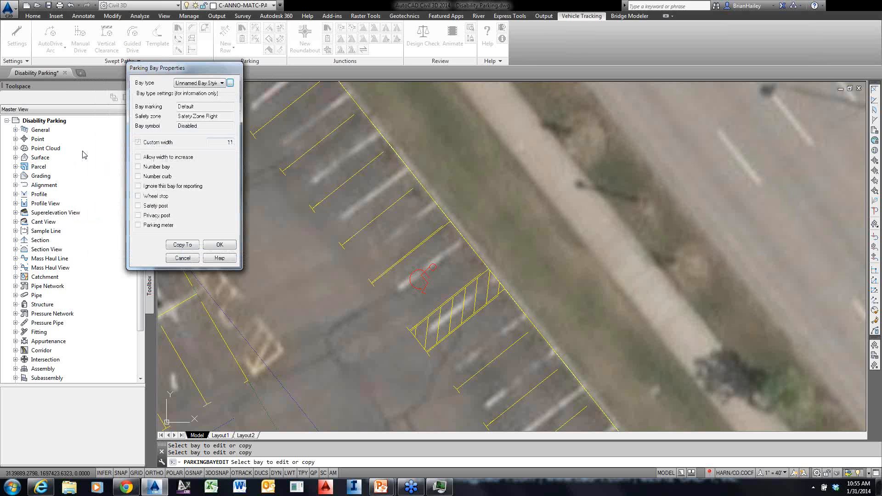
click(230, 84)
drag(198, 148, 111, 154)
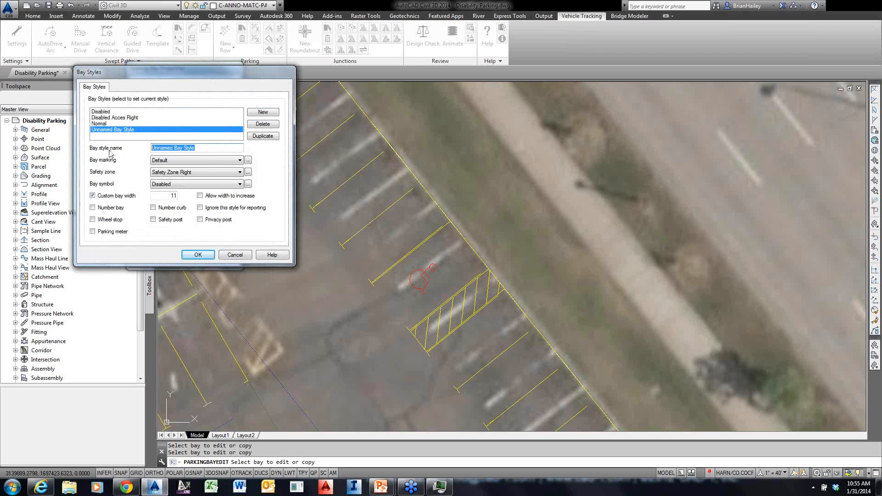
text(Disabled Access Left)
For the new bay style, duplicate Safety Zone Right as "Safety Zone Left" with extra for driver 5 and extra for passenger 0
click(177, 175)
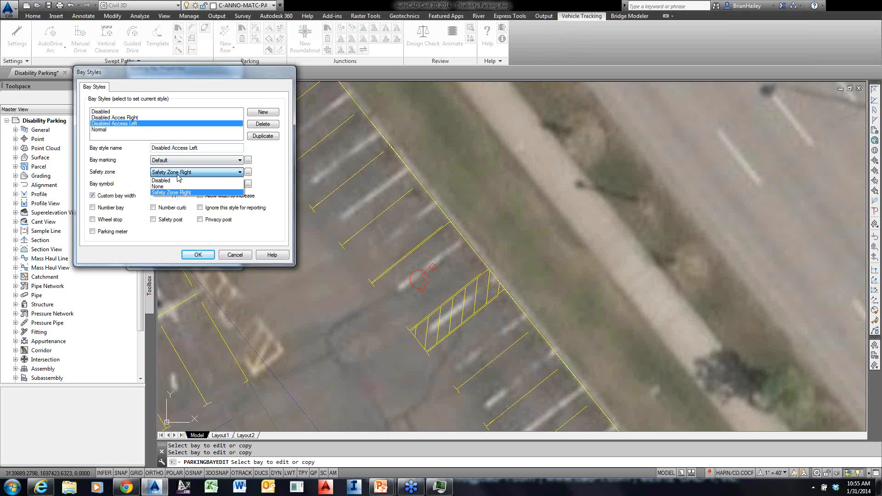
click(178, 175)
click(248, 172)
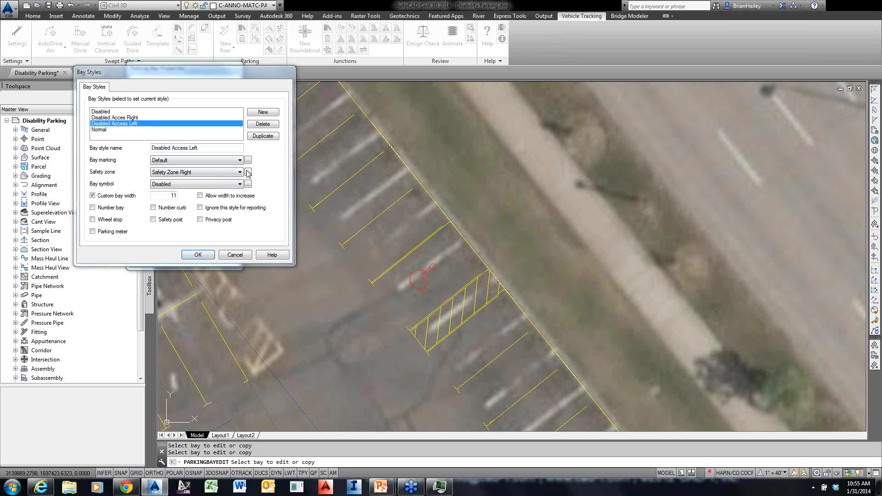
click(265, 137)
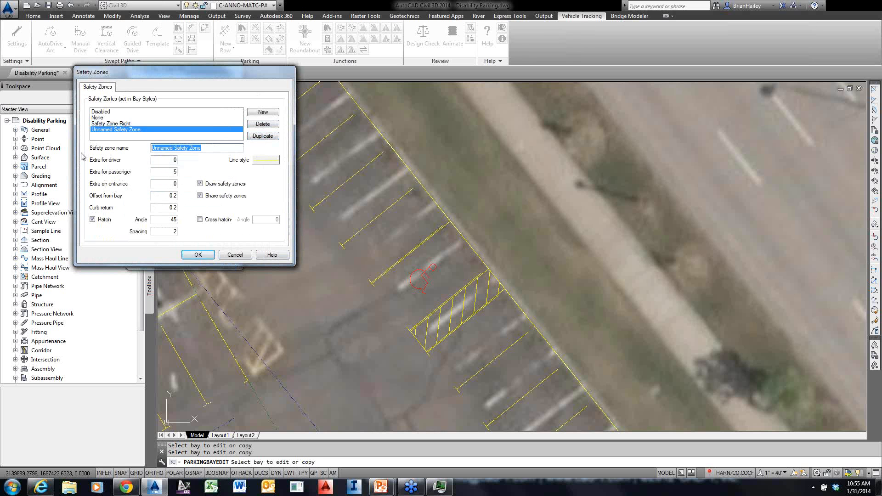
text(Safety Zon)
drag(165, 173, 193, 161)
text(5)
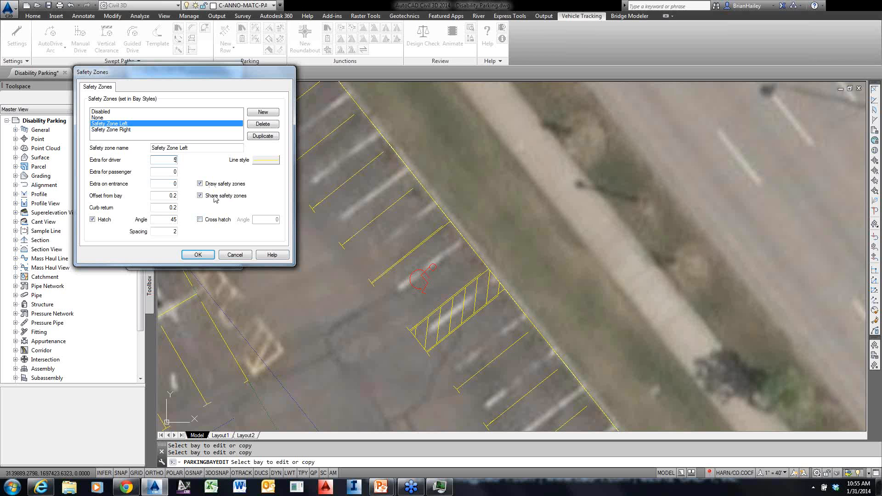
click(197, 255)
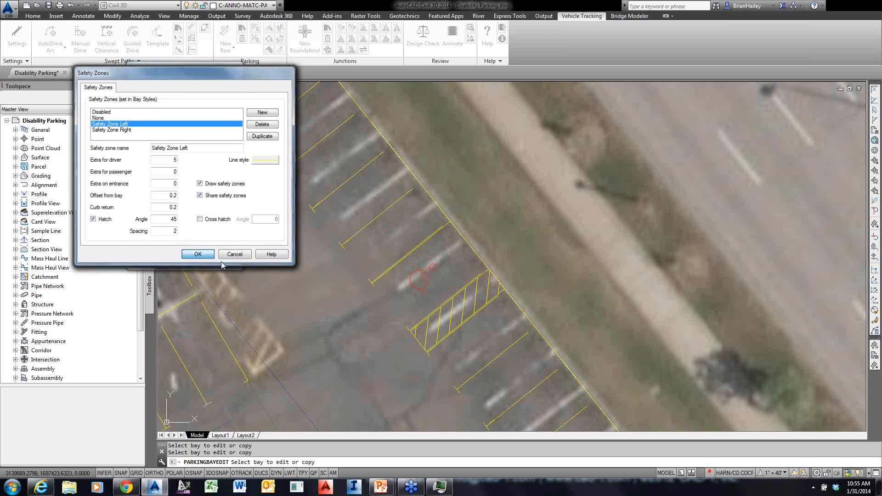
Accept the Safety Zone Left definition and apply the Disabled Access Left bay type to the bay beside the right-access disabled bay
click(198, 255)
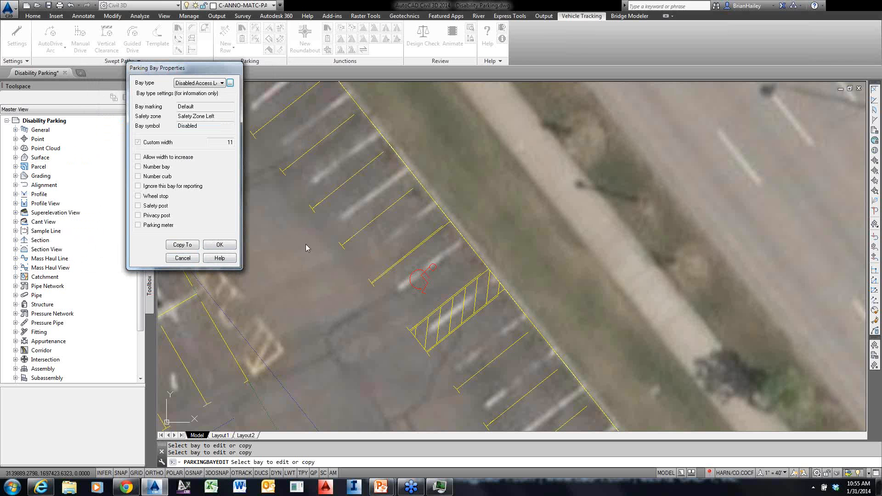
click(219, 244)
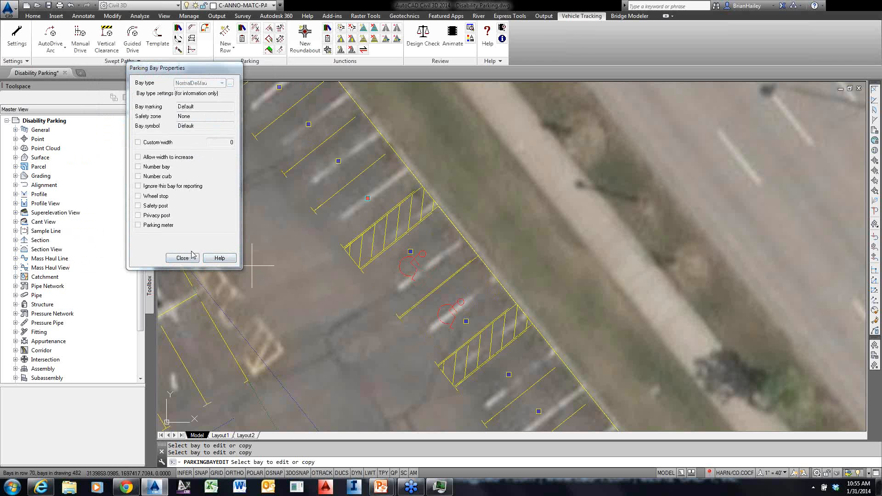
Copy the left-access disabled bay's properties to every second bay northwest along the curb, up to the blue hatched area
middle_drag(425, 277, 447, 293)
click(442, 295)
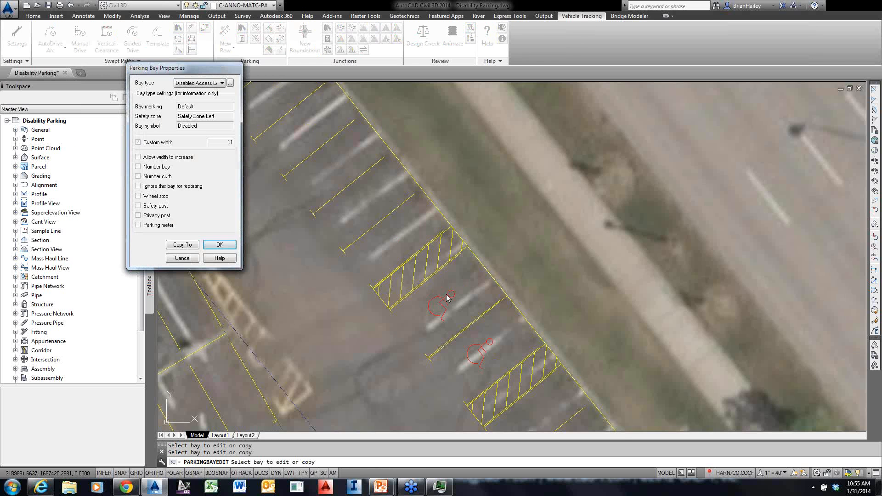
click(182, 245)
click(377, 204)
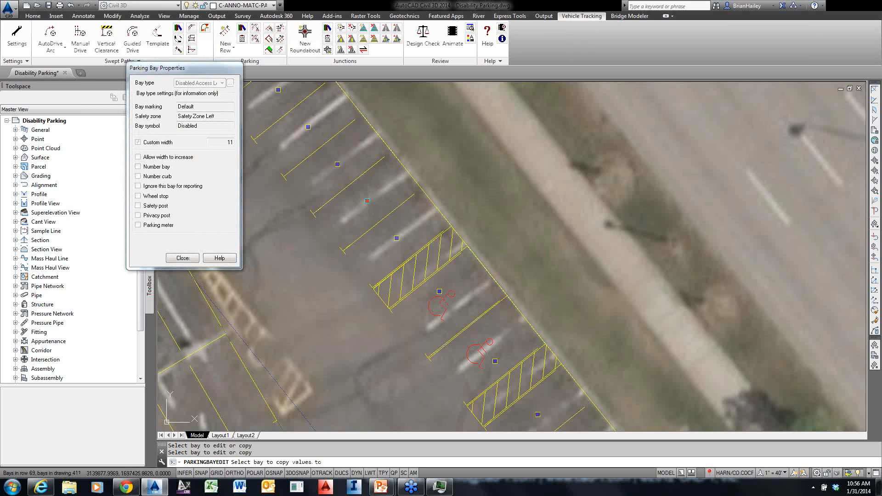
middle_drag(378, 211, 385, 194)
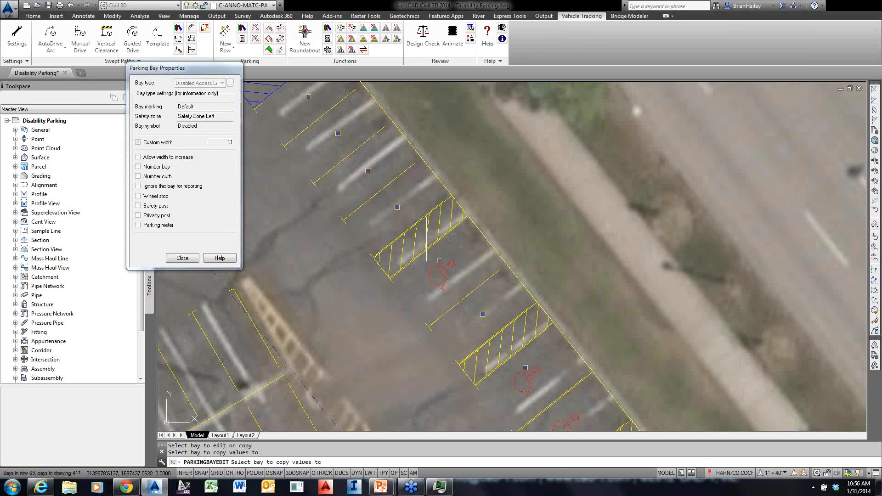
scroll(385, 194, down, 2)
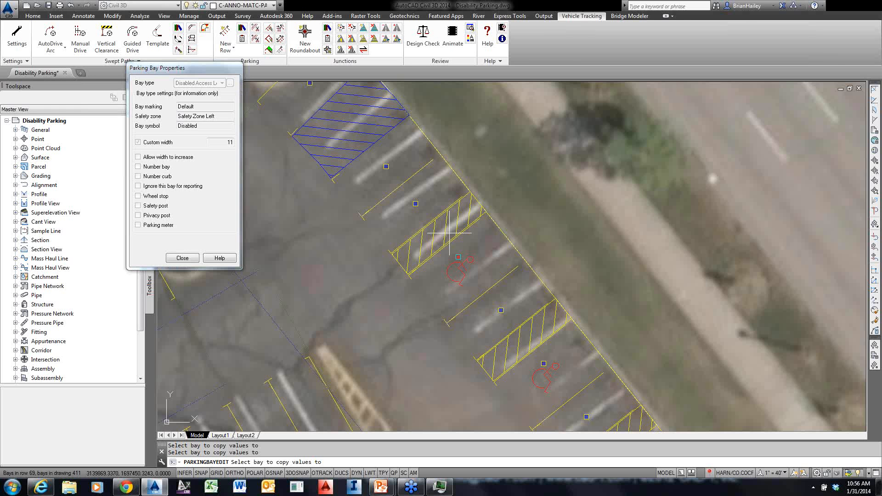
middle_drag(327, 168, 260, 71)
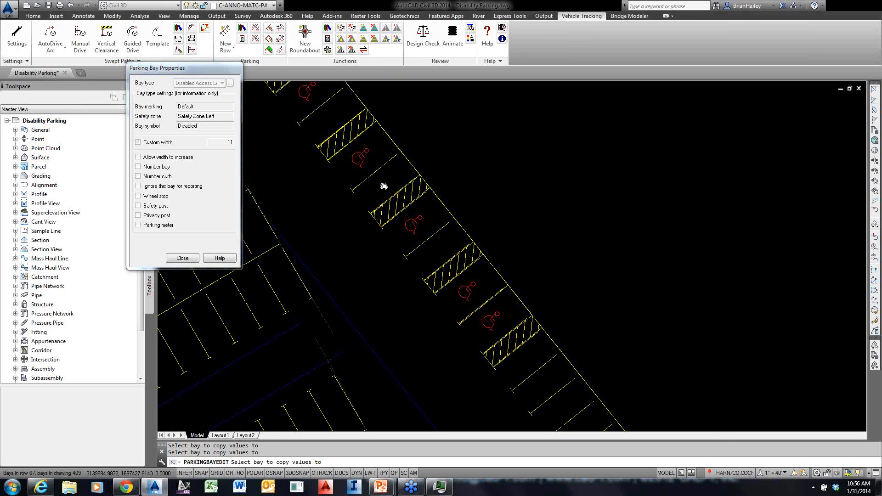
click(491, 325)
key(Escape)
key(Escape)
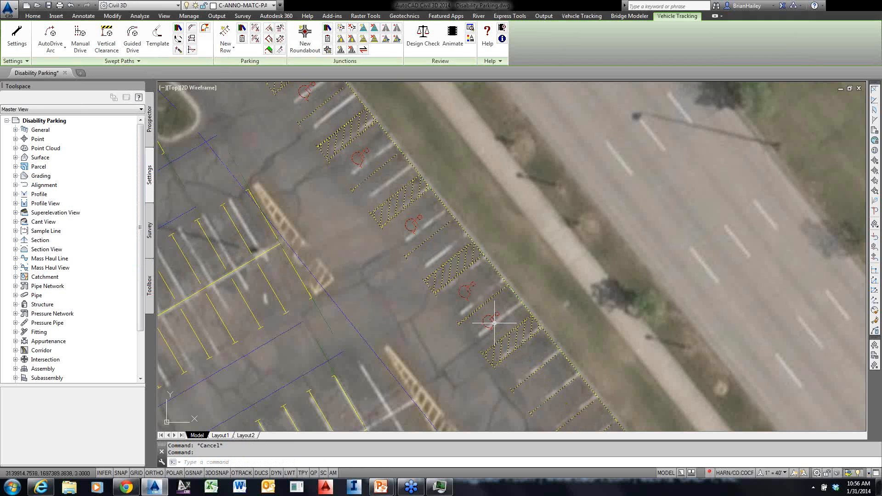
Copy the right-access disabled bay's properties to the remaining standard bays between the left-access bays along the northeast curb
key(Return)
click(494, 324)
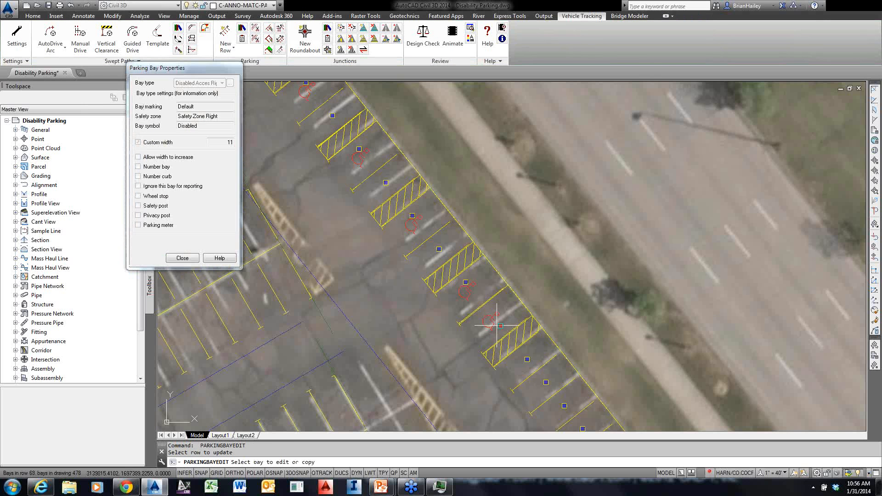
click(192, 243)
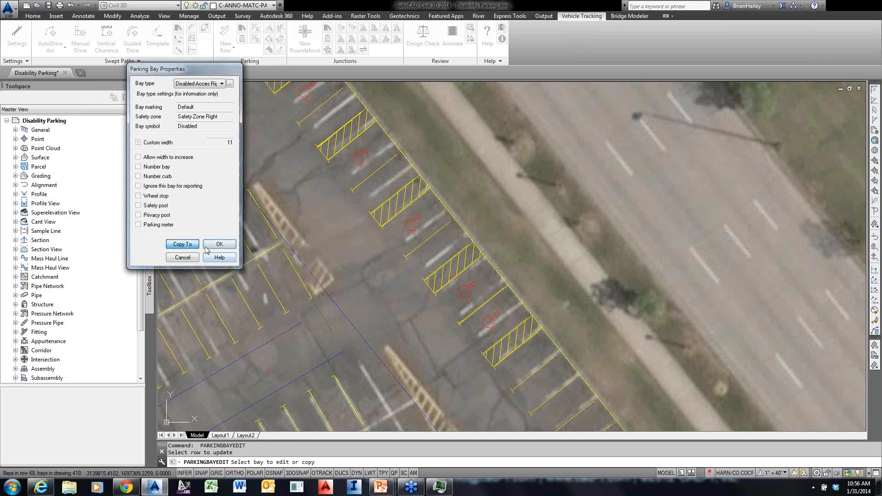
click(438, 249)
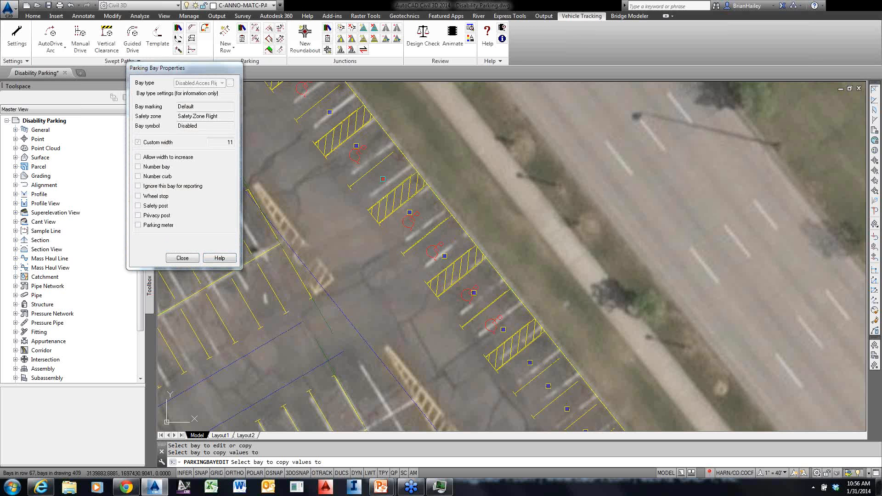
click(383, 175)
click(327, 110)
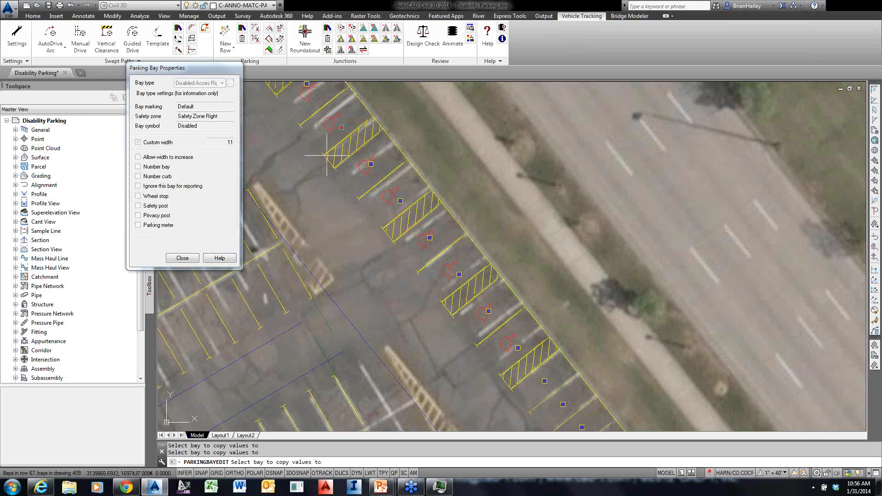
middle_drag(342, 185, 357, 210)
scroll(363, 206, down, 3)
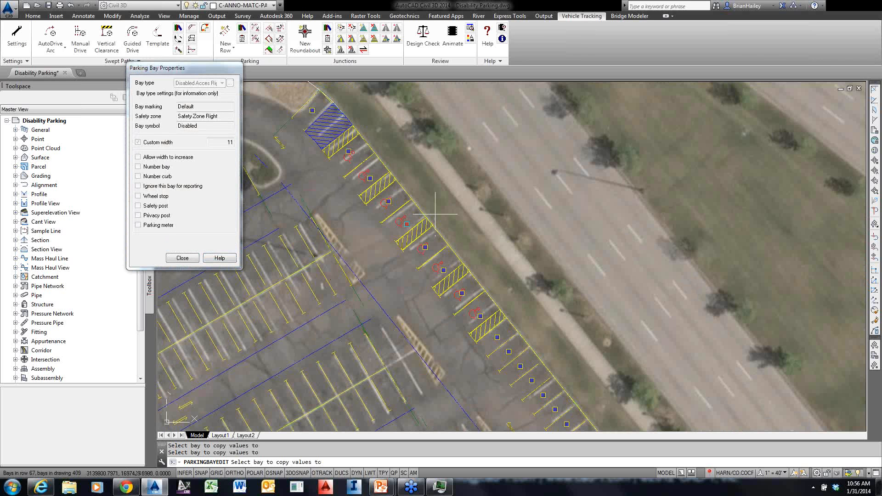
key(Escape)
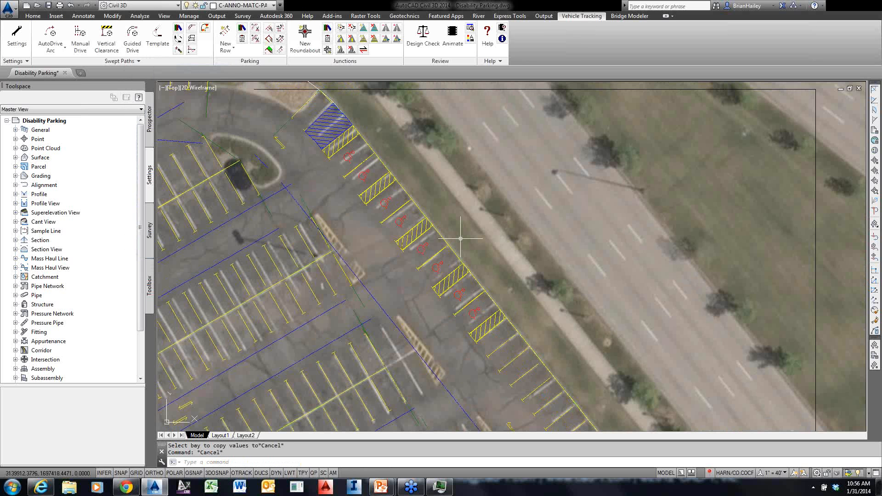
Inspect the bay type choices and the Disabled Access Left style definition from the northwesternmost left-access bay's properties
middle_drag(392, 192, 438, 240)
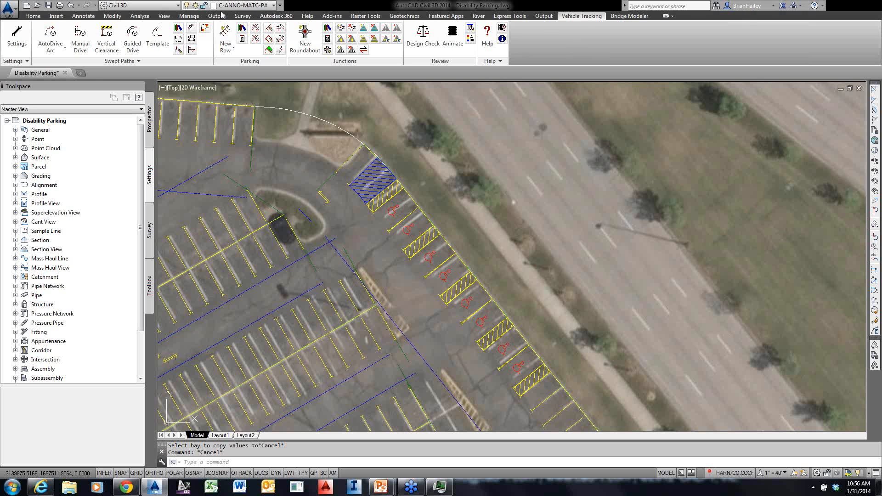
click(411, 234)
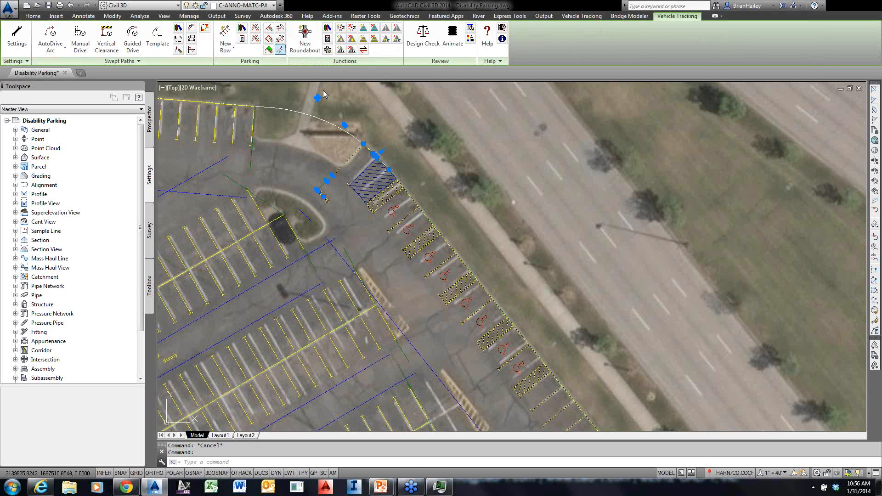
click(376, 194)
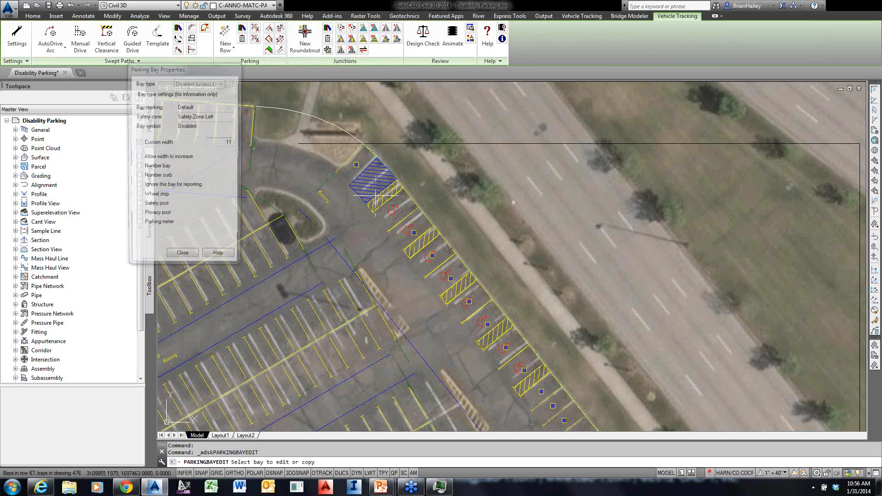
click(204, 83)
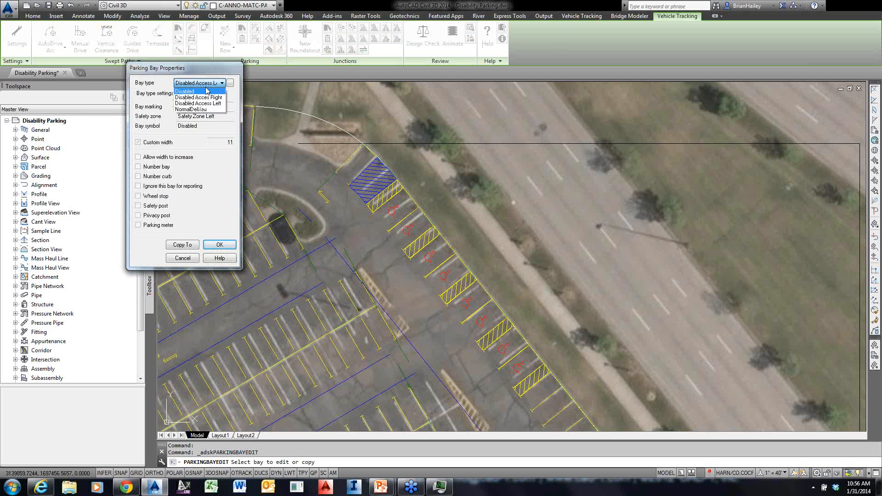
click(222, 9)
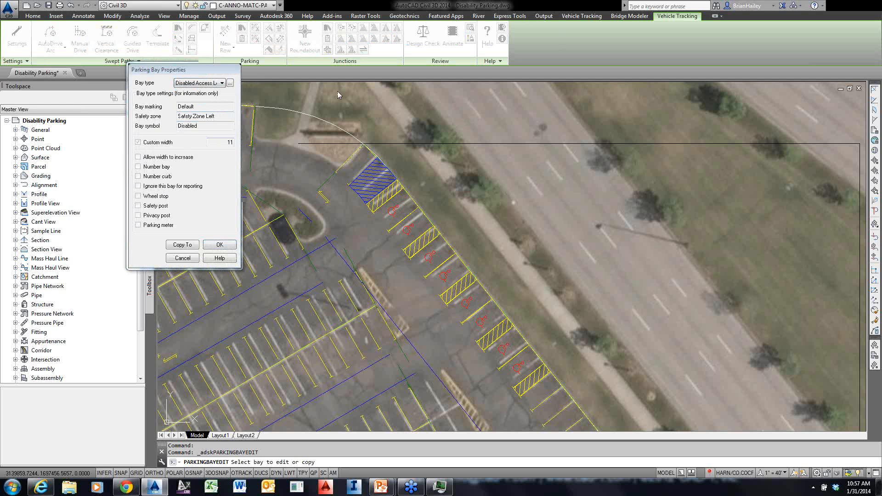
click(180, 67)
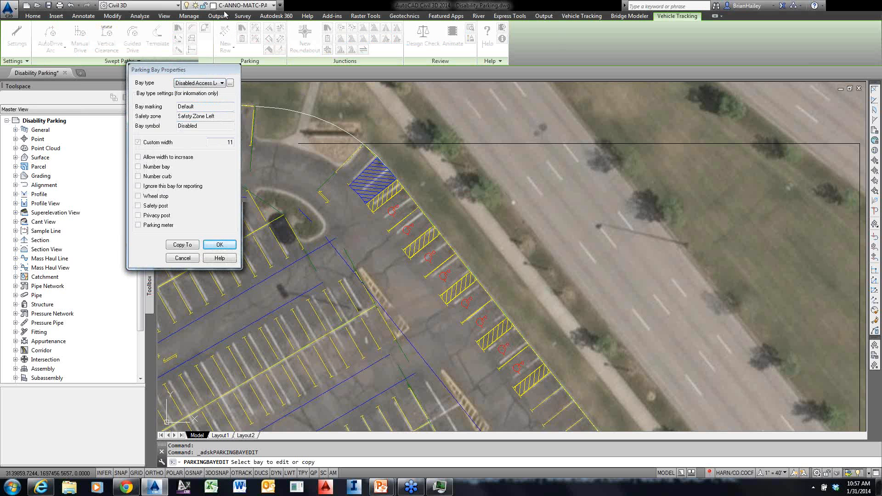
drag(204, 76, 213, 81)
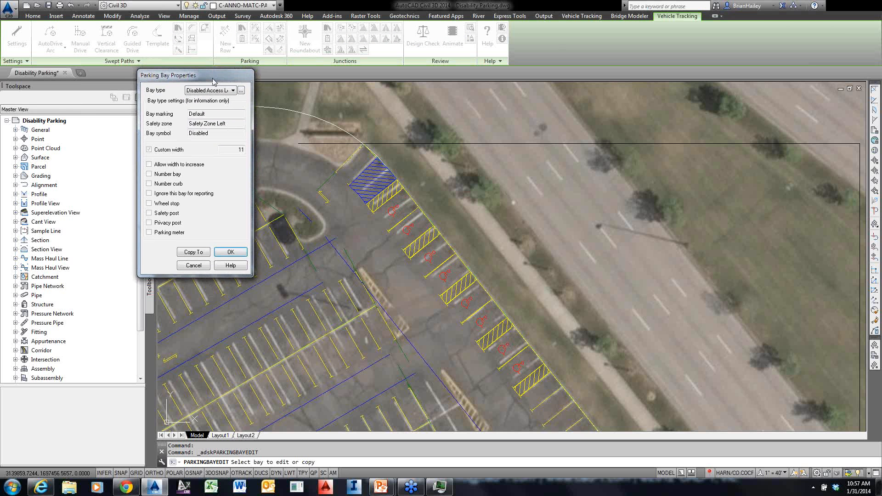
click(241, 90)
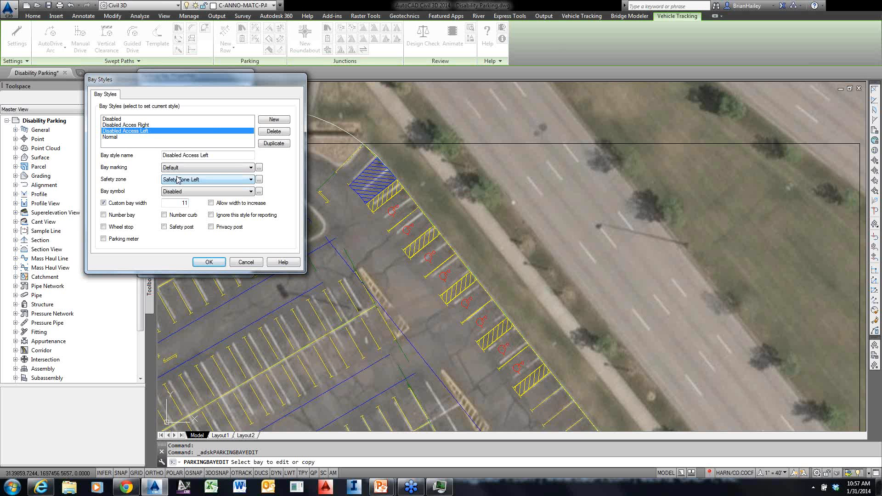
click(250, 264)
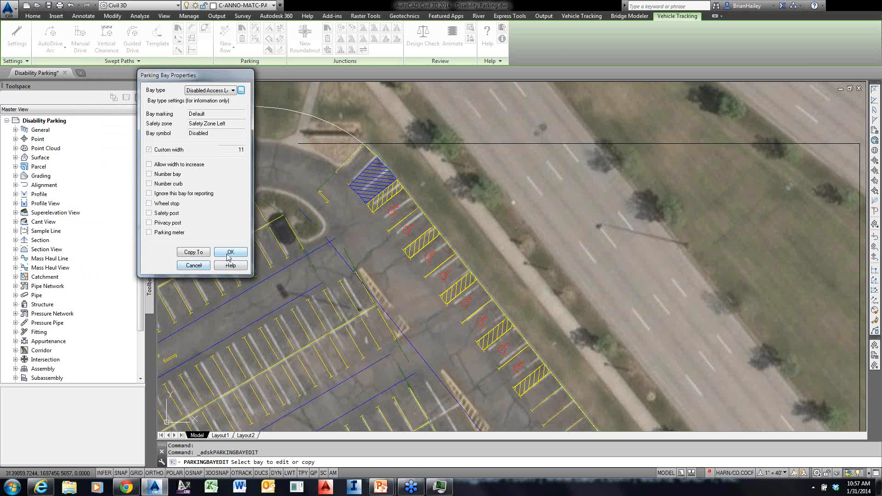
click(229, 253)
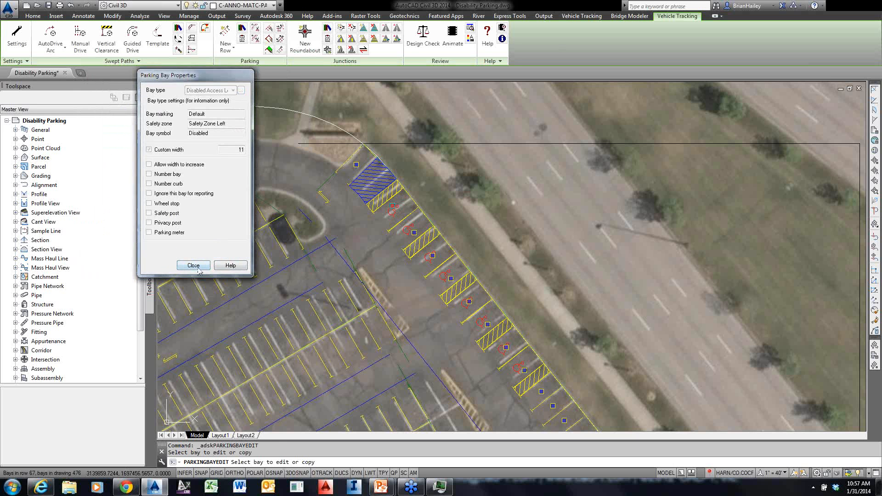
Review the Vehicle Tracking settings wizard from scale through the finish page, leaving all settings as they are
click(17, 37)
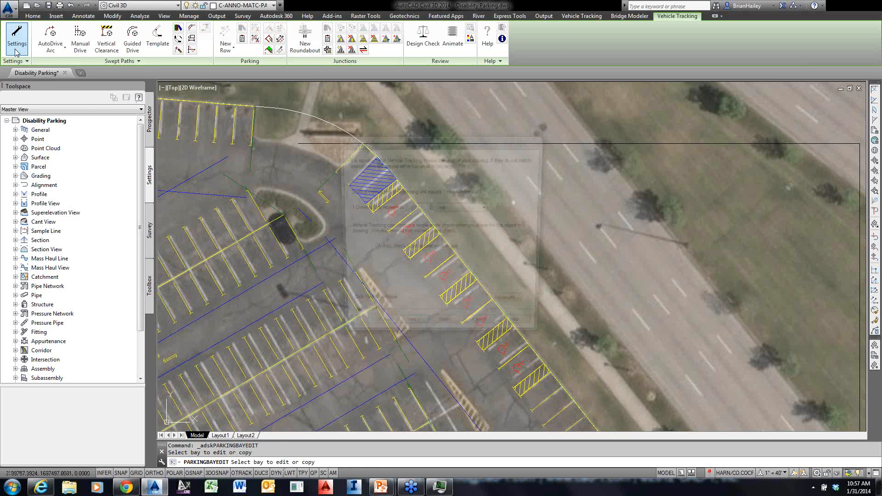
click(410, 332)
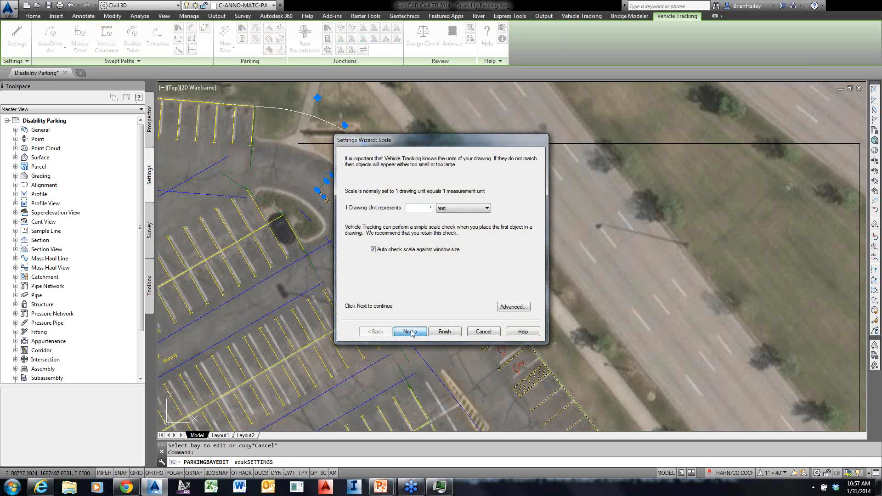
click(410, 331)
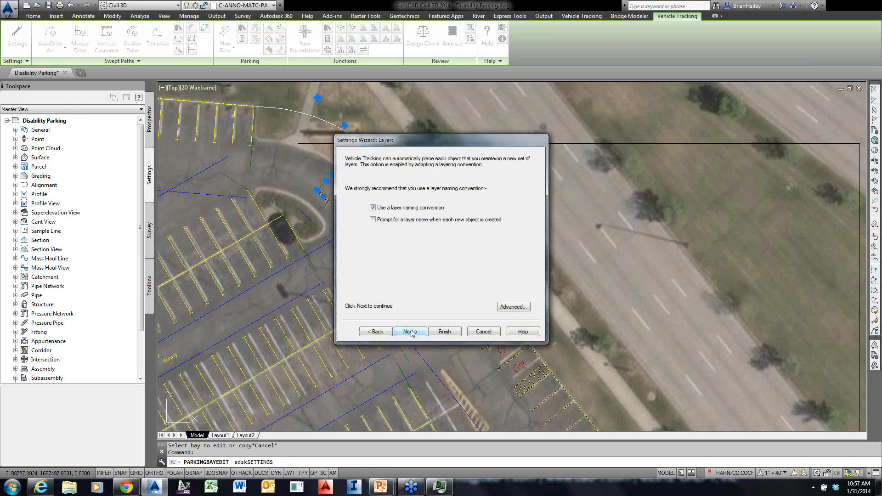
click(410, 332)
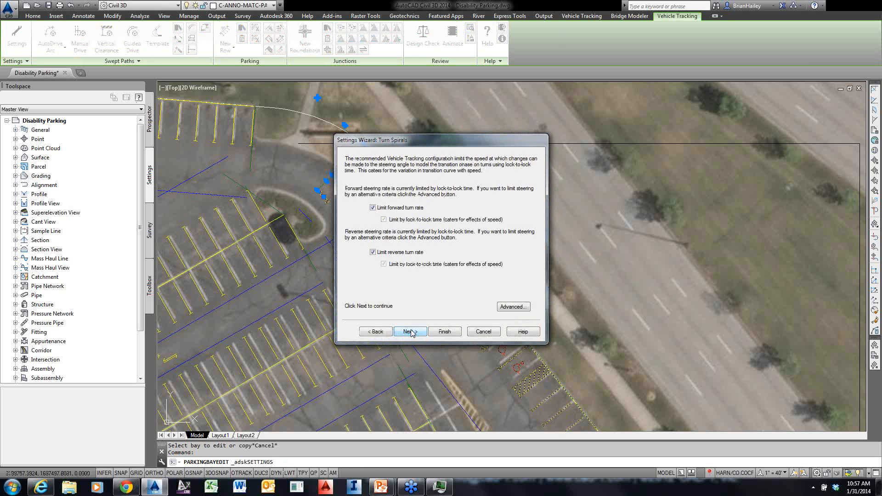
click(411, 332)
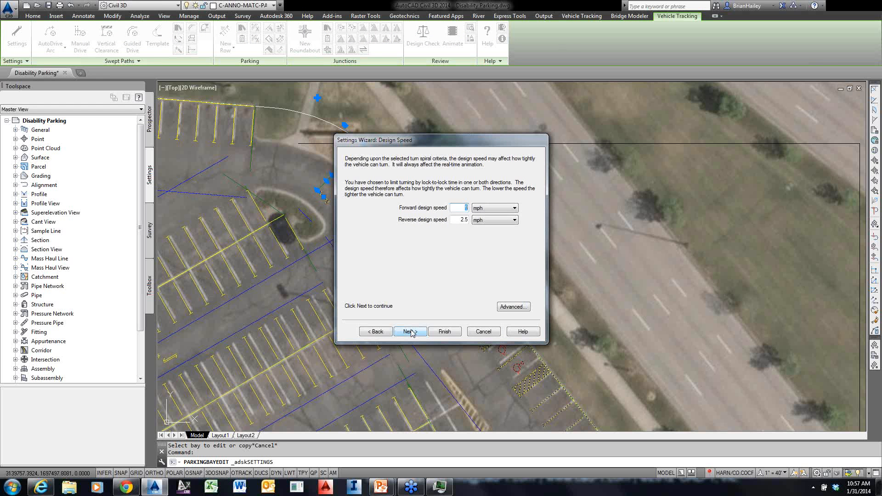
click(410, 332)
click(410, 331)
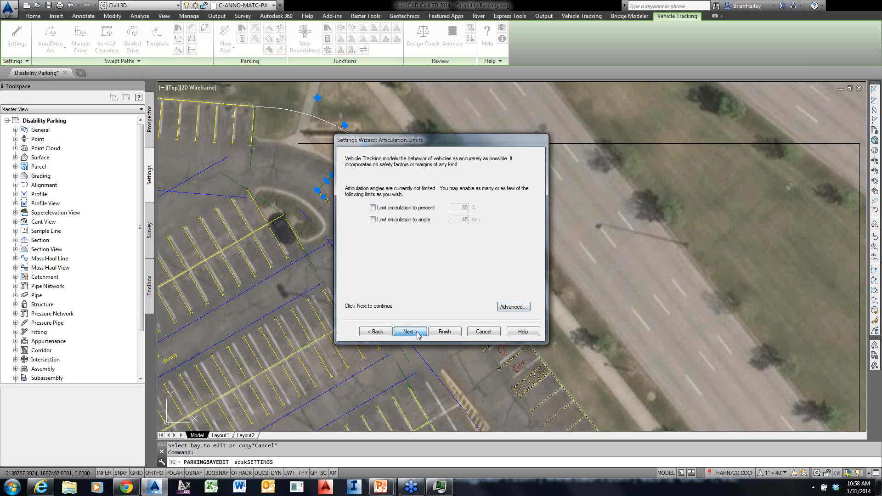
click(418, 334)
click(418, 334)
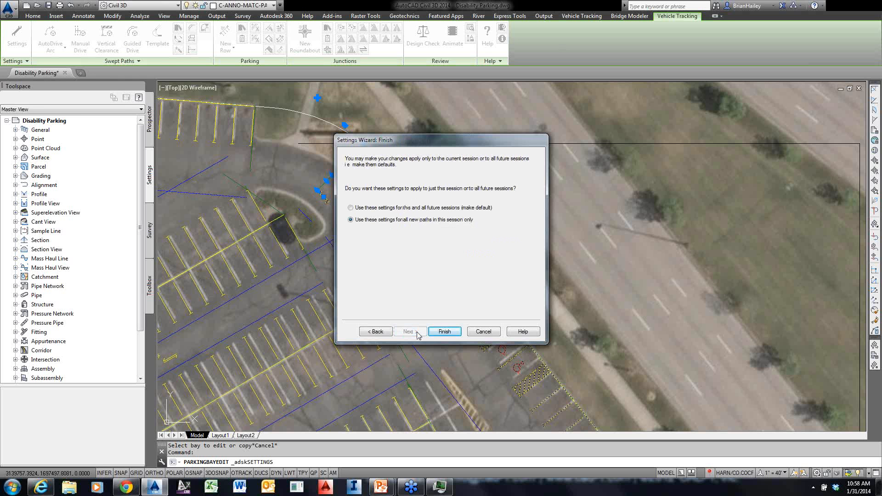
click(483, 330)
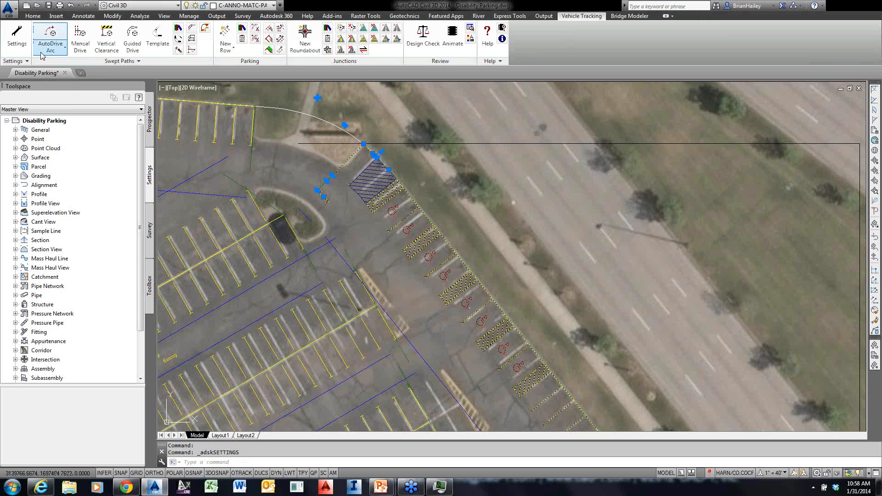
Look over the additional Vehicle Tracking settings commands, clear the row selection and view the overall parking lot
click(26, 63)
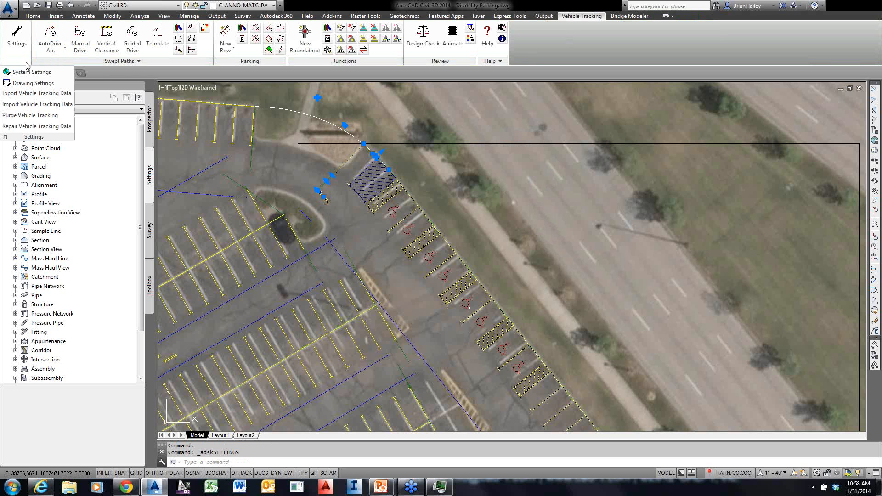
key(Escape)
key(Escape)
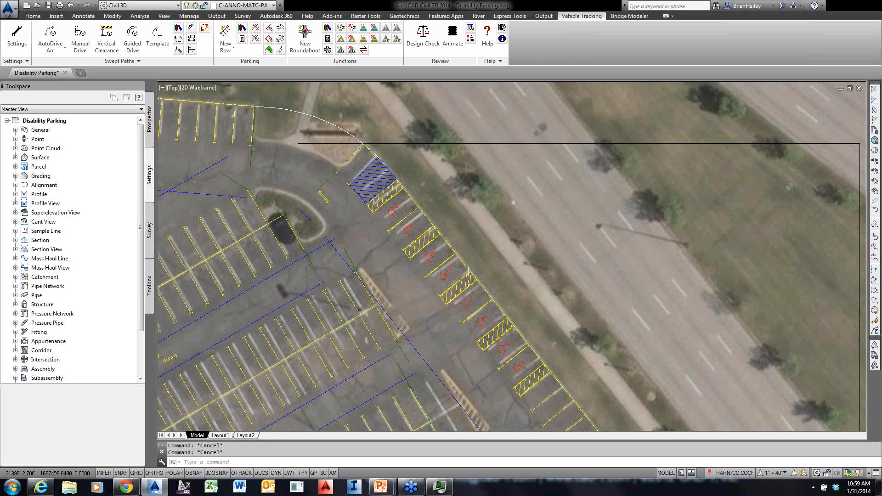
scroll(505, 209, down, 2)
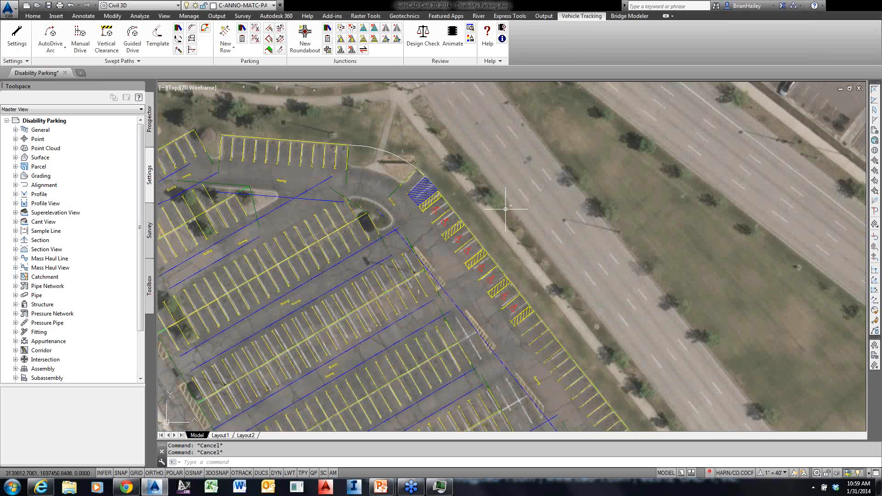
Generate the Parking Bay Report and enlarge its window and columns to read the standards and bay types in full
middle_drag(505, 209, 517, 175)
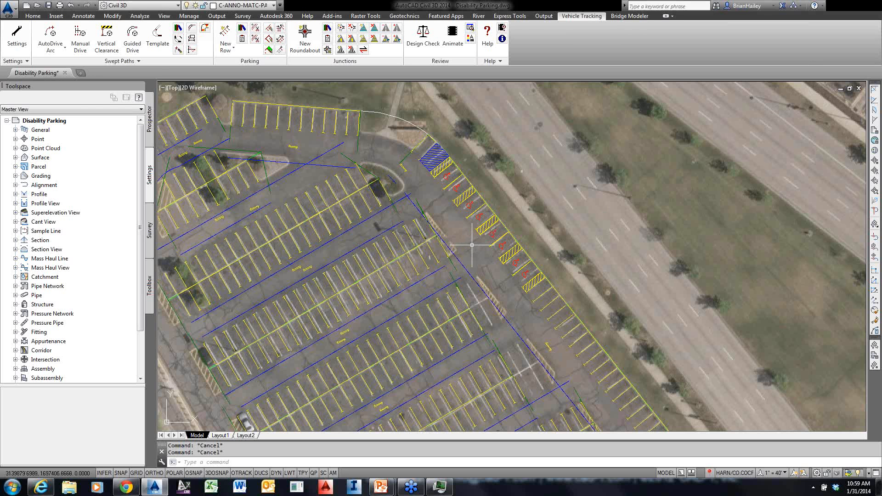
click(242, 41)
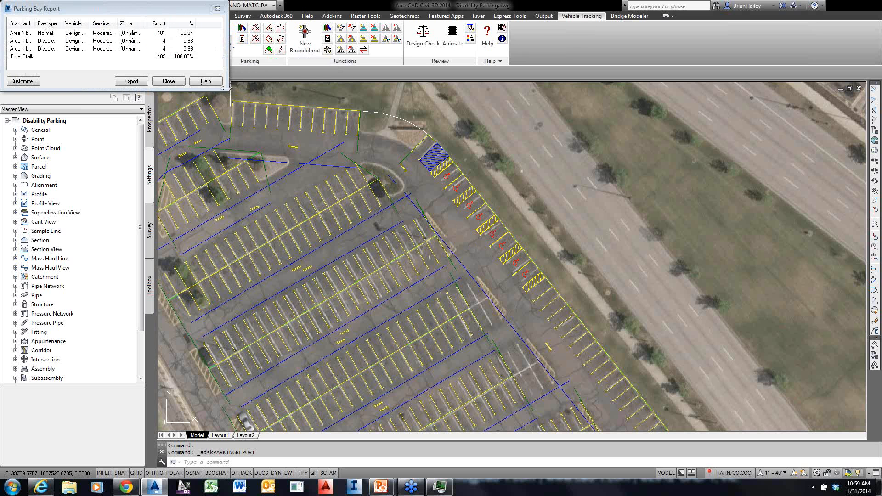
drag(228, 91, 318, 122)
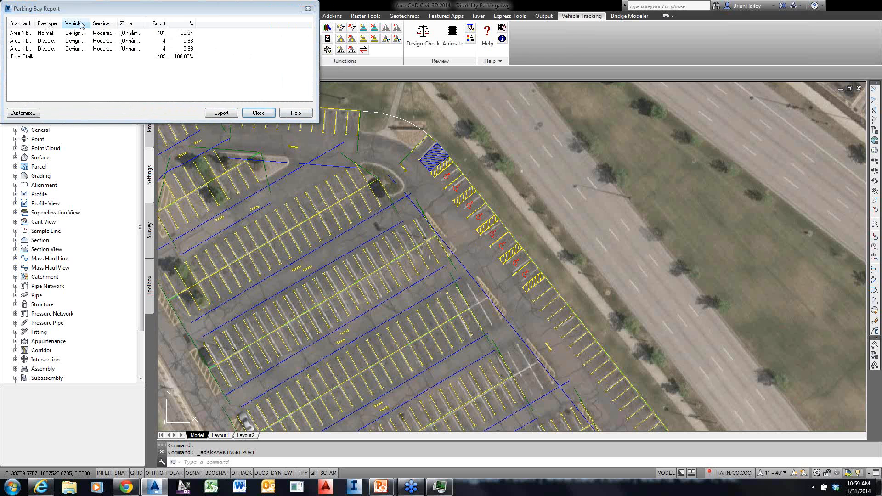
mouse_move(63, 23)
mouse_down()
mouse_move(87, 26)
mouse_move(58, 24)
mouse_move(69, 24)
mouse_up()
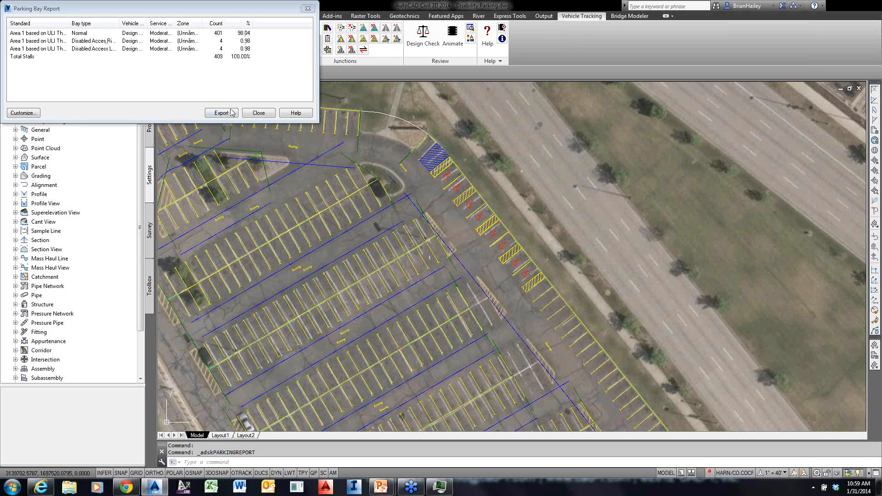
Review the parking report's column display options and keep all columns shown
click(19, 114)
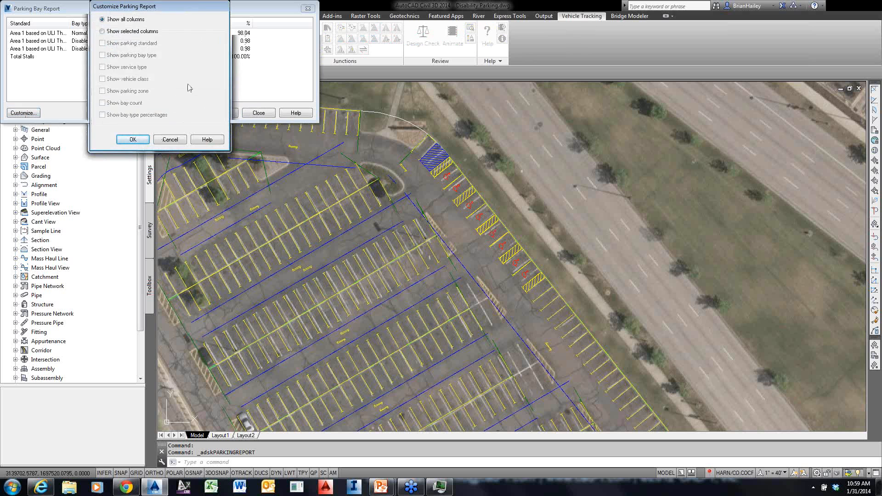
click(110, 33)
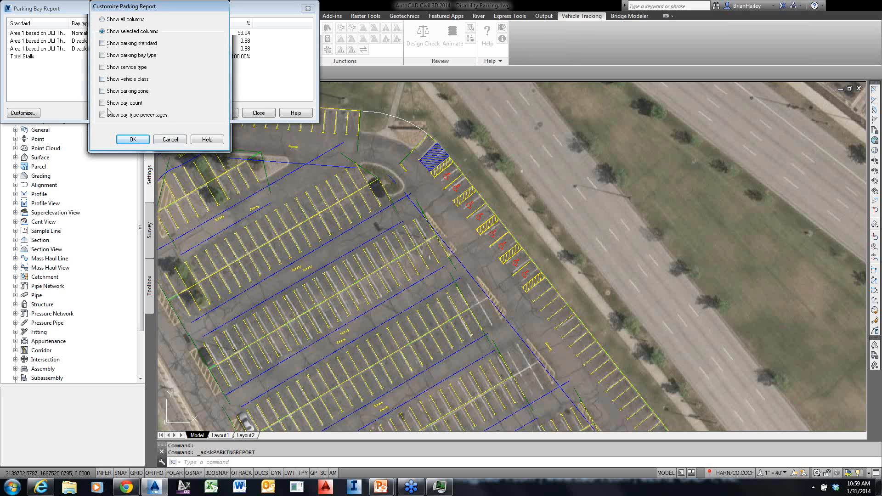
click(122, 20)
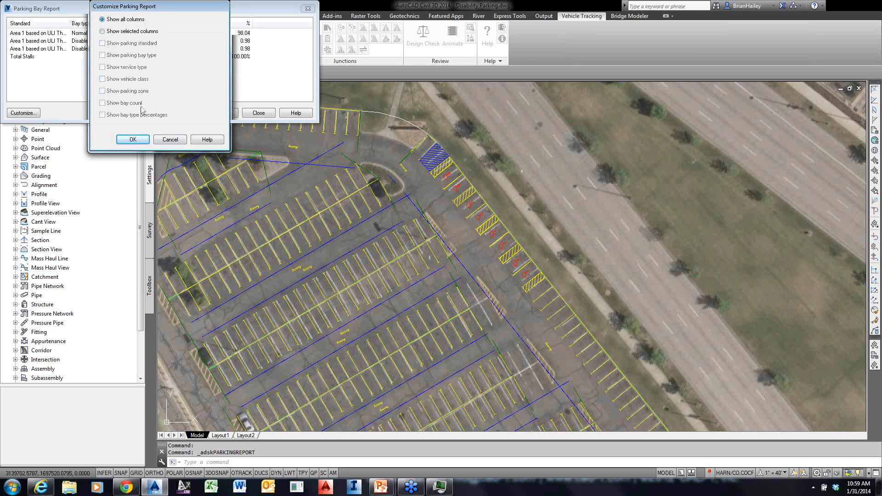
click(134, 141)
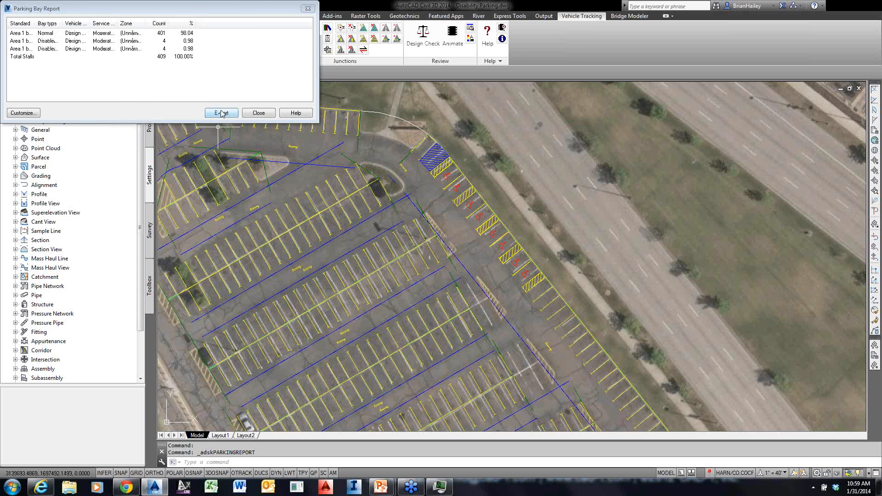
Check the report's CSV export, cancel it without saving a file and close the report
click(221, 113)
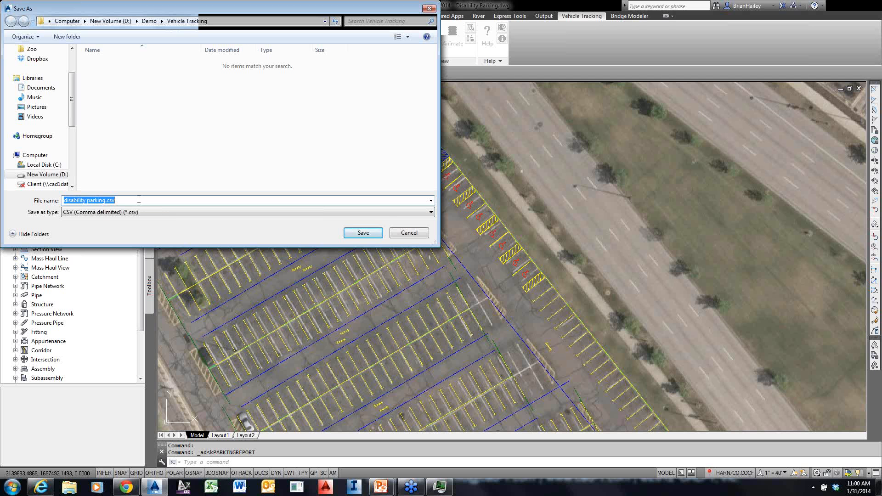
click(417, 237)
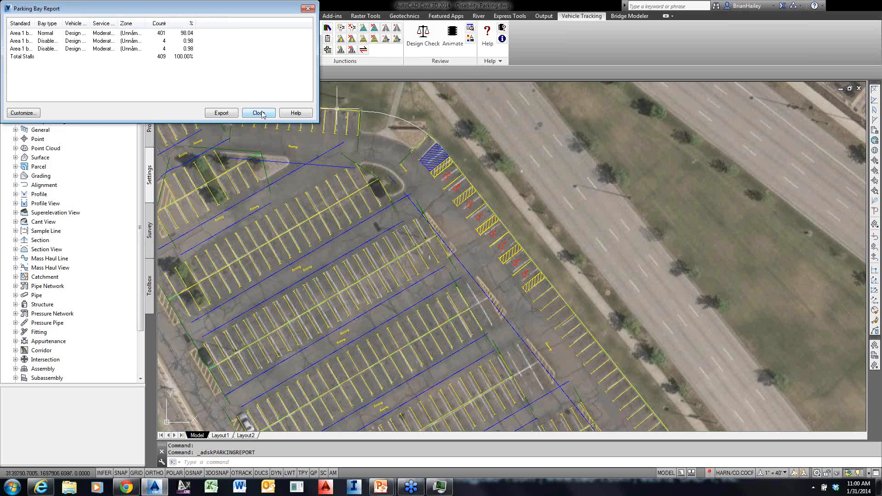
click(260, 113)
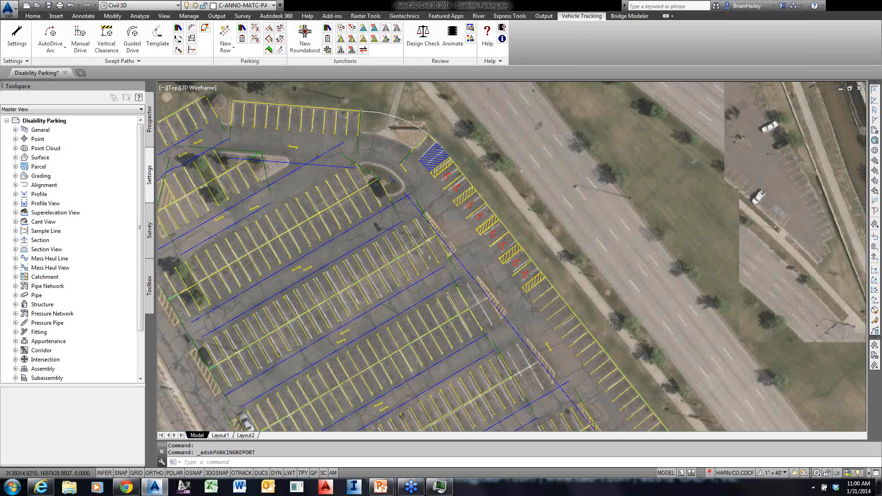
Create a two-way, Moderate Turnover access road with center line alignment and the standard width across the two southernmost double rows
scroll(385, 199, down, 2)
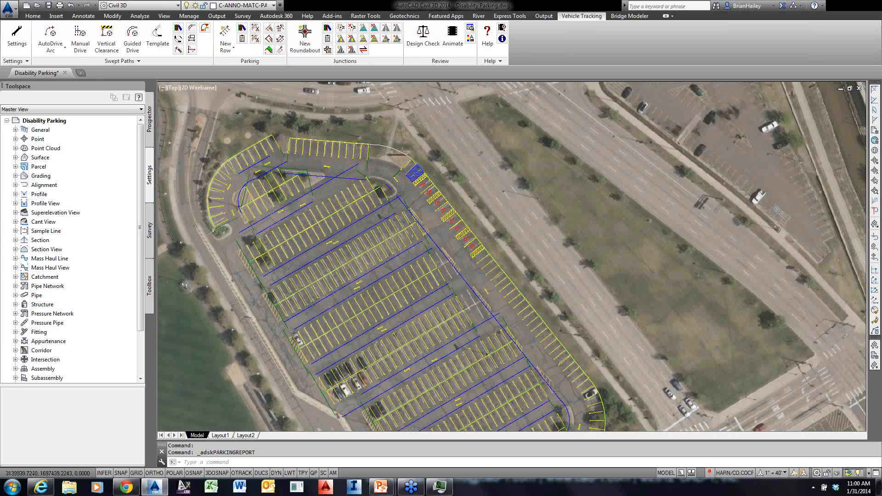
scroll(423, 177, down, 3)
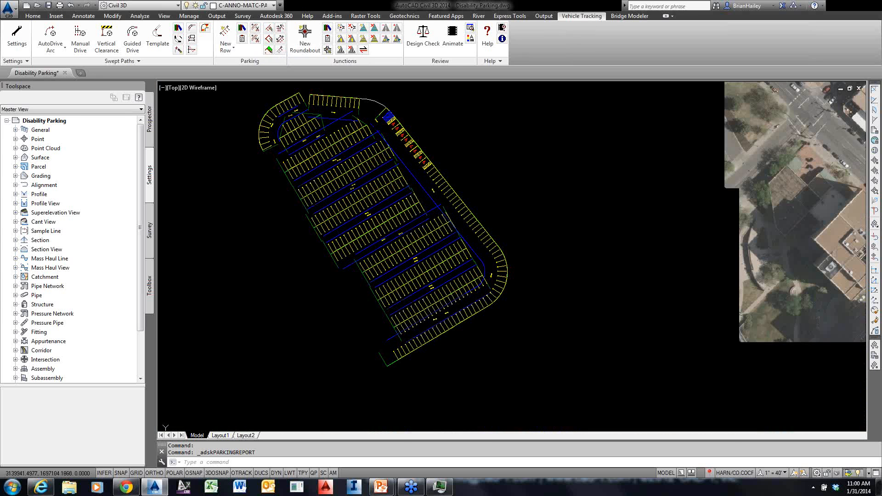
scroll(436, 312, up, 2)
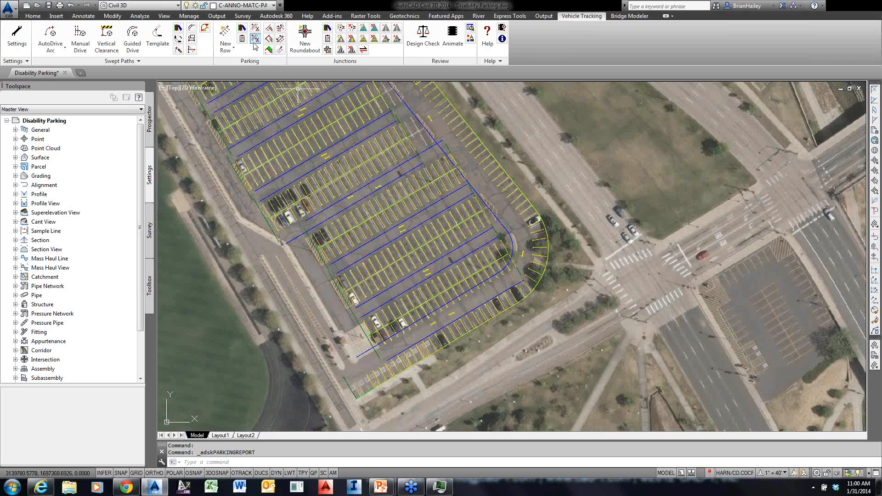
click(255, 28)
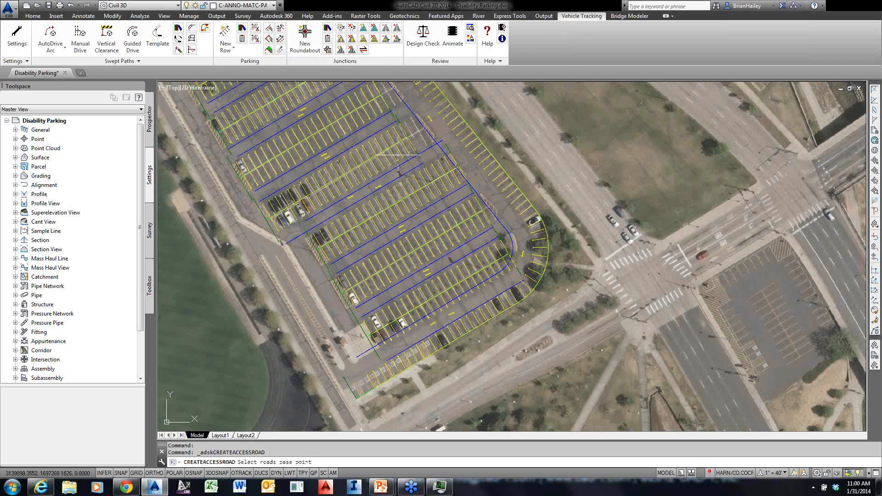
click(444, 316)
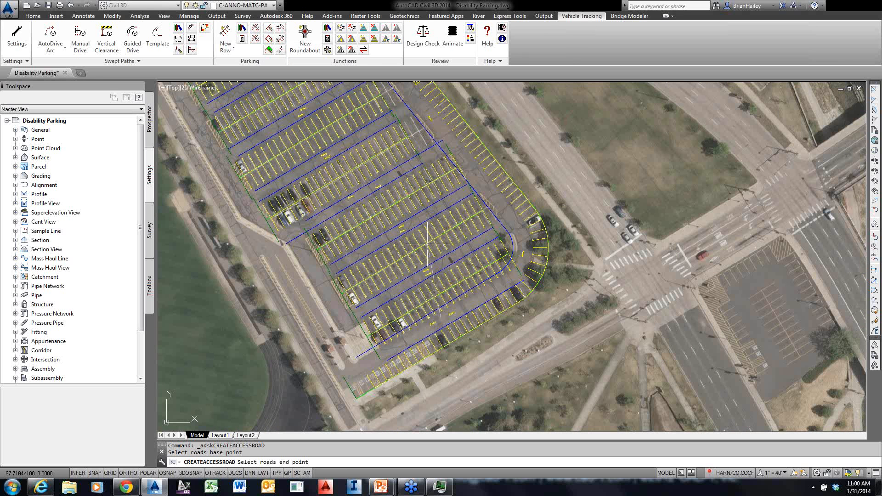
click(414, 206)
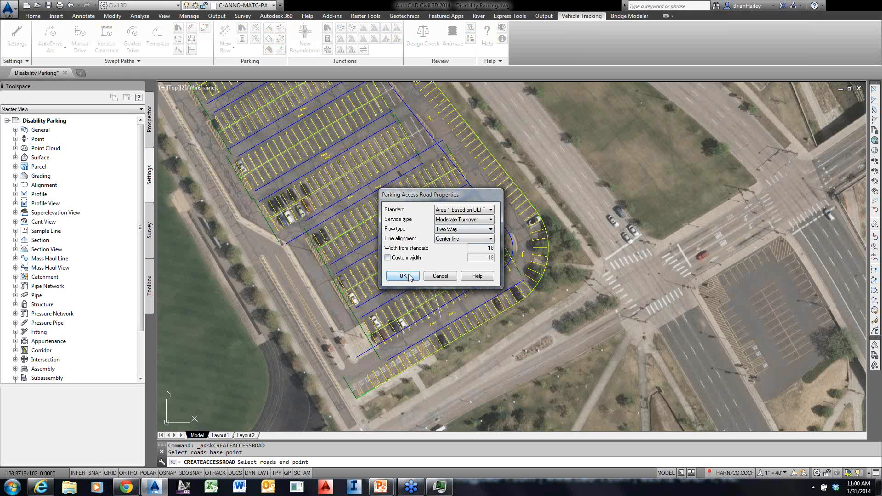
click(403, 276)
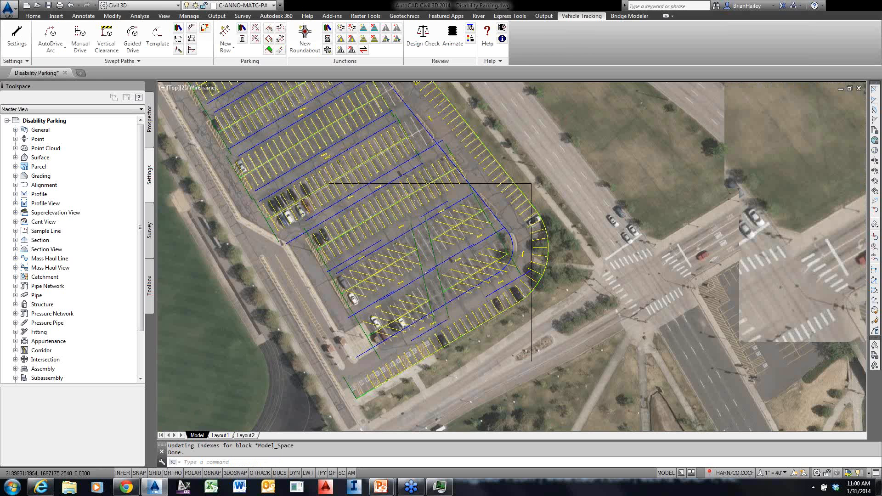
Inspect the row segments split by the new access road, selecting the two eastern ones in turn
scroll(433, 246, up, 2)
click(430, 246)
key(Escape)
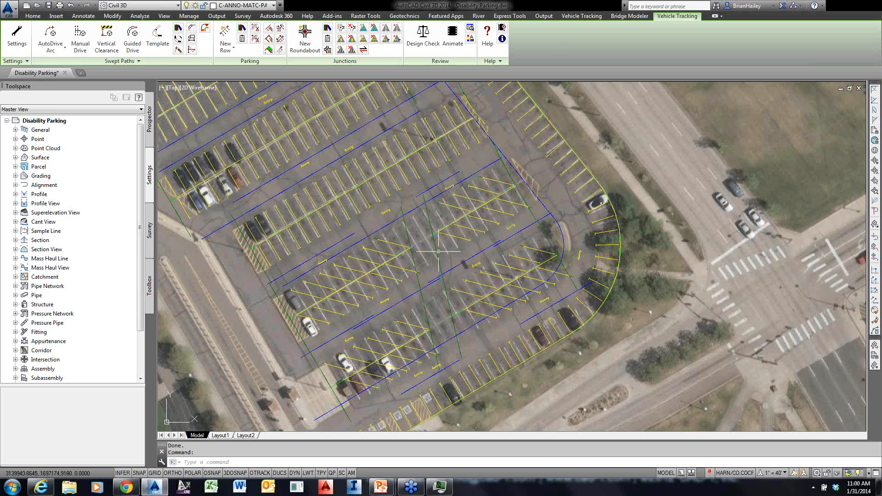
scroll(430, 246, up, 2)
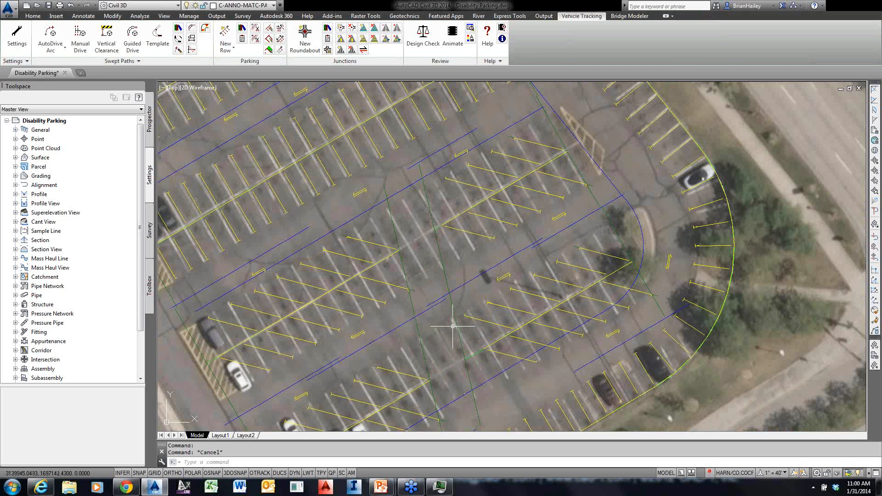
click(585, 302)
click(499, 341)
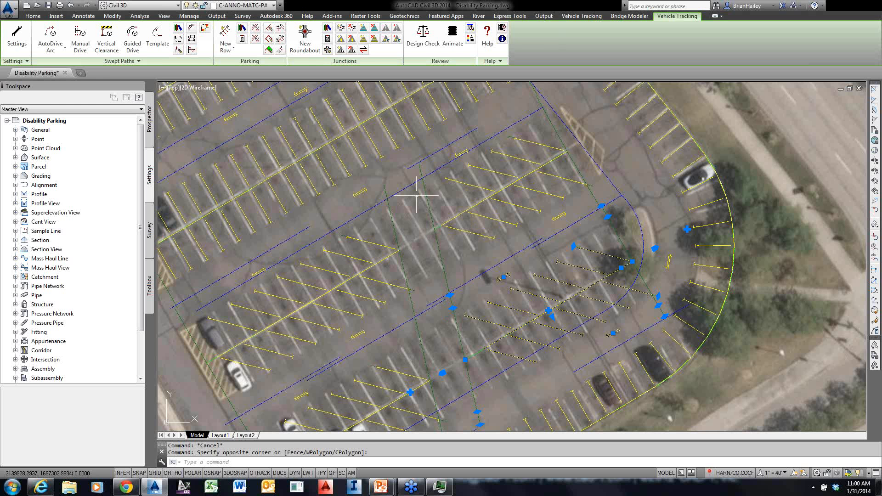
key(Escape)
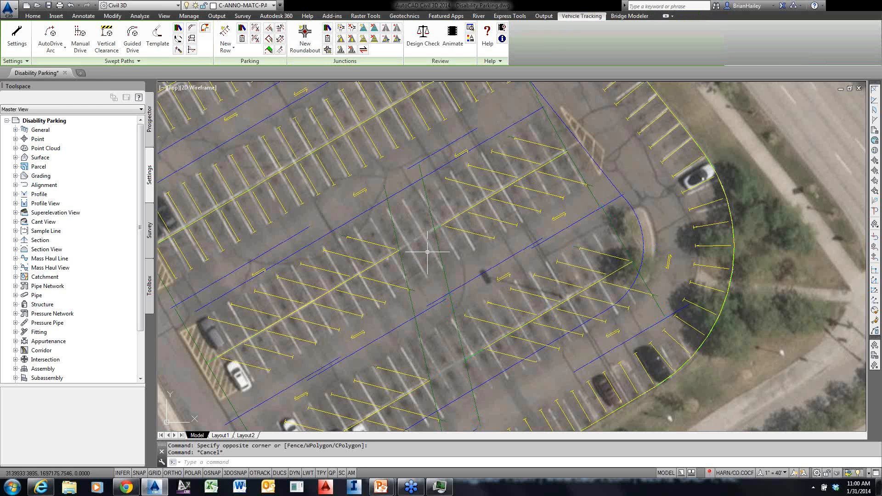
click(468, 236)
click(463, 225)
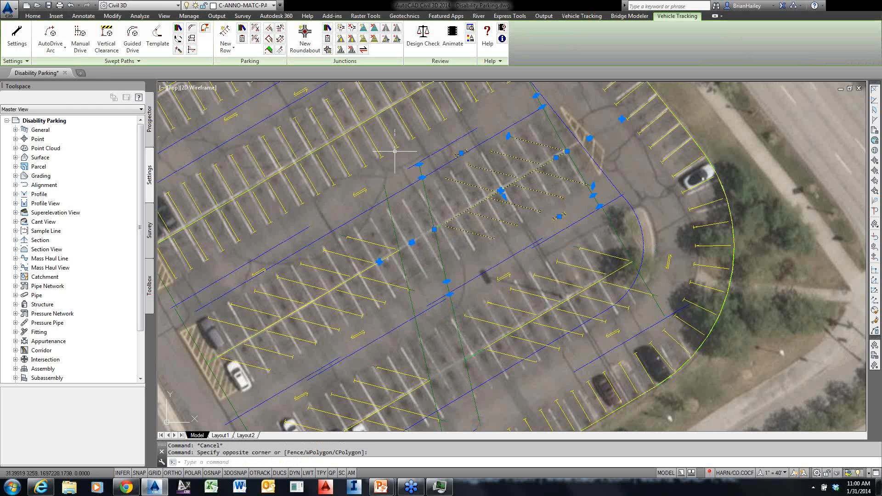
Undo the access road through the southern double rows
text(u)
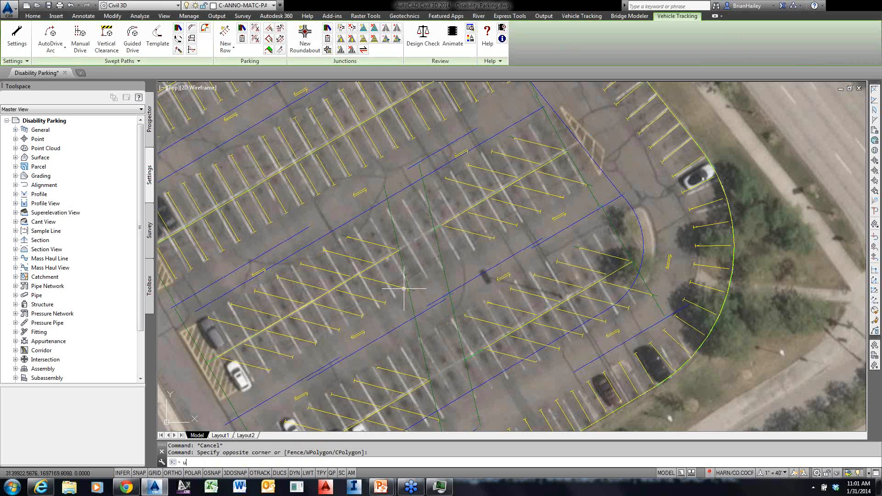
key(Return)
key(Return)
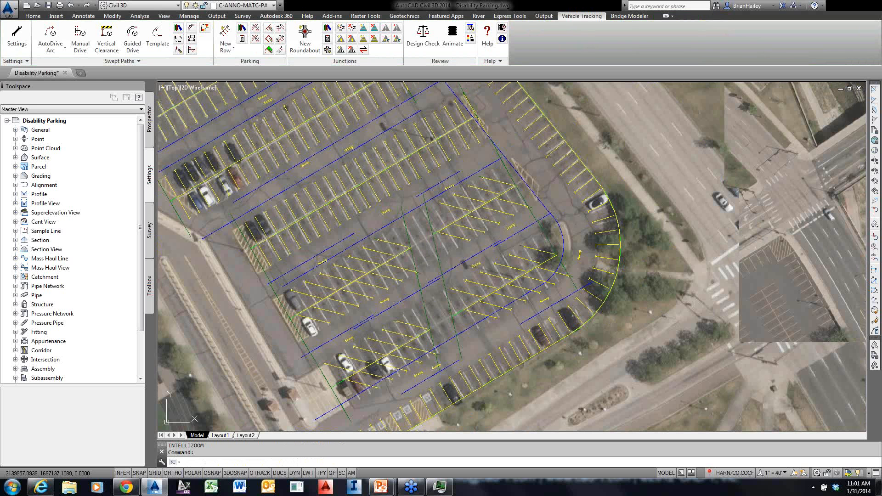
Create a longer two-way, Moderate Turnover access road with center line alignment and the standard width, running northwest from the southernmost double row through several rows
click(267, 30)
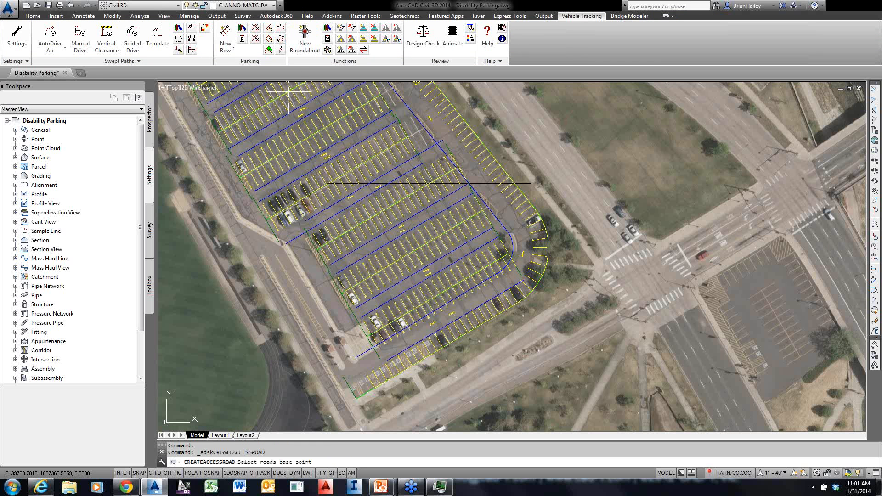
click(459, 306)
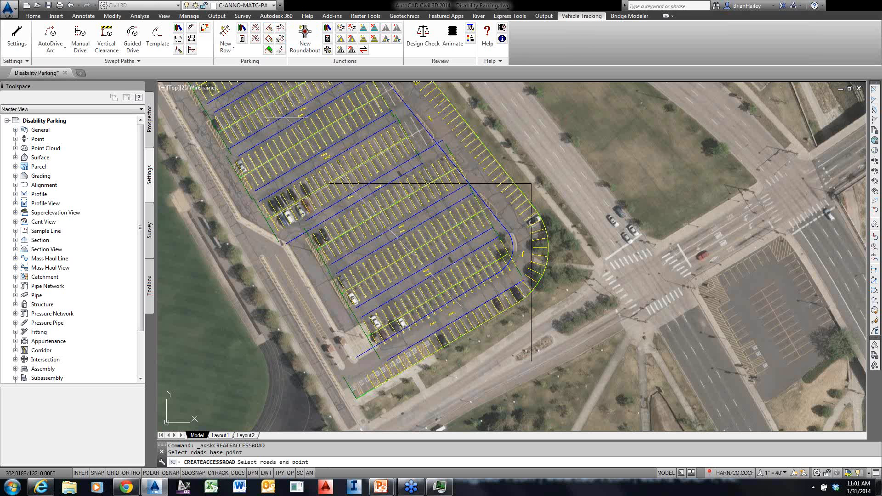
click(343, 209)
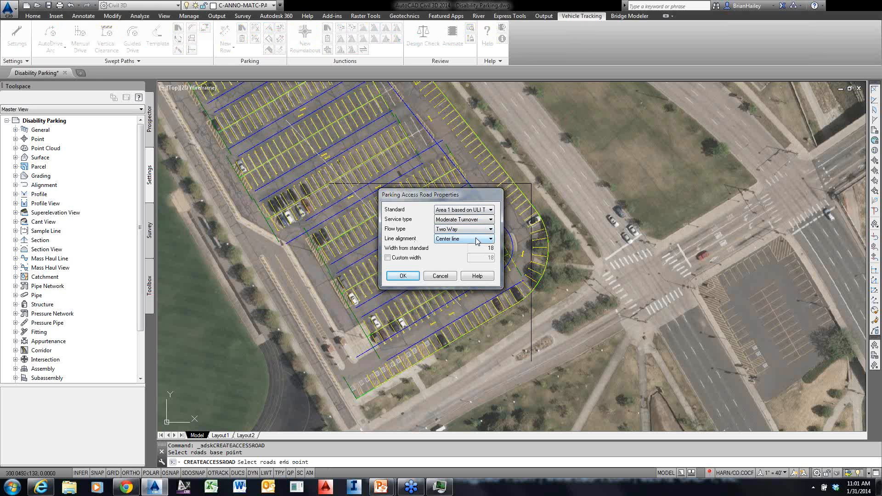
click(410, 274)
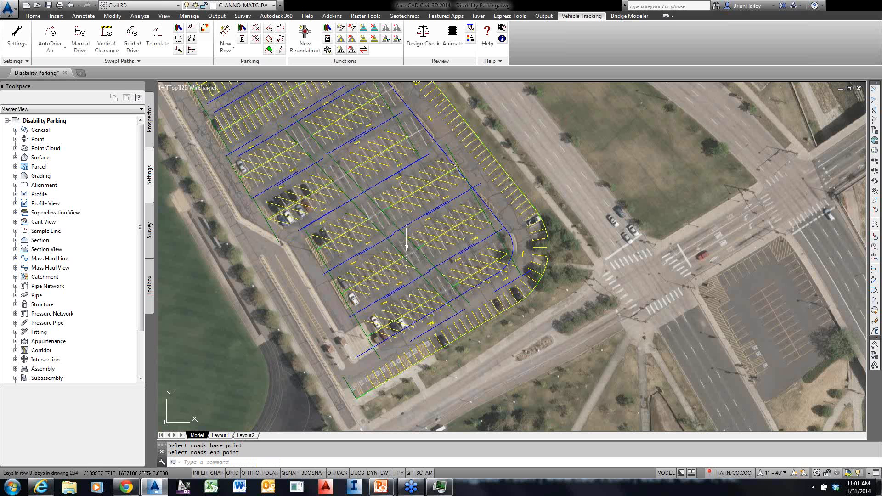
Inspect the parking row properties of the row segments split by the access road, leave them as they are and clear the selection
click(468, 277)
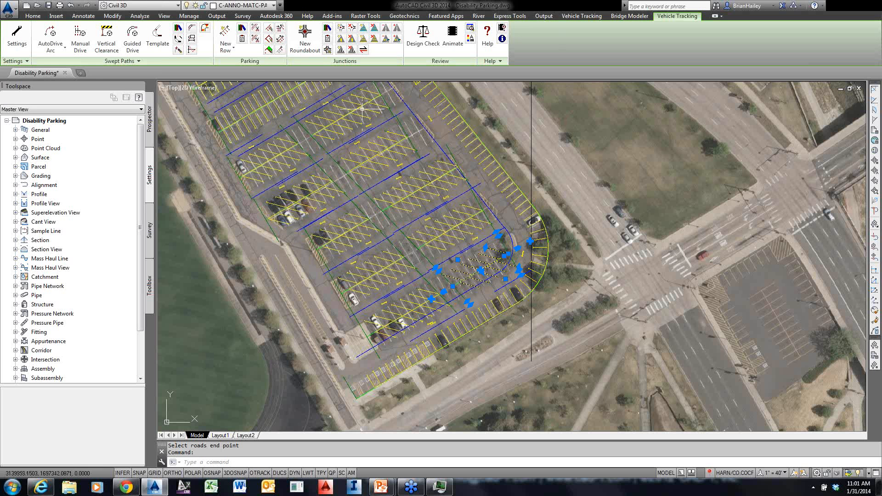
click(268, 30)
double_click(398, 154)
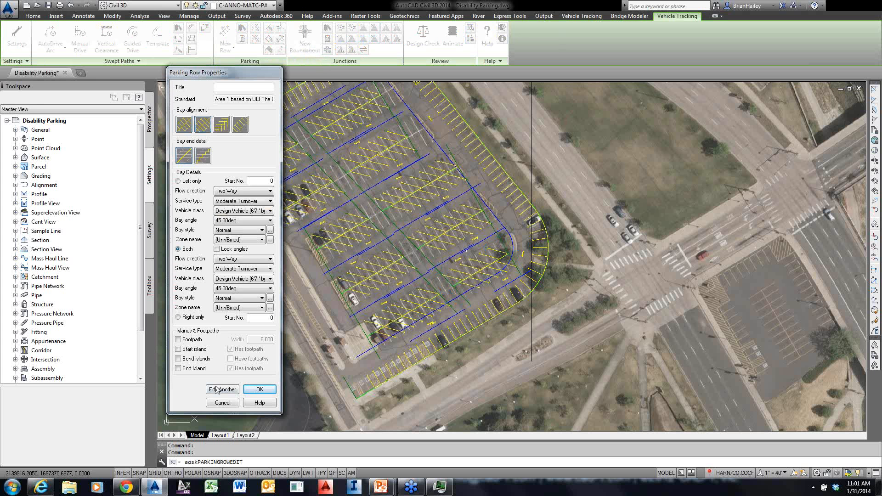
click(259, 389)
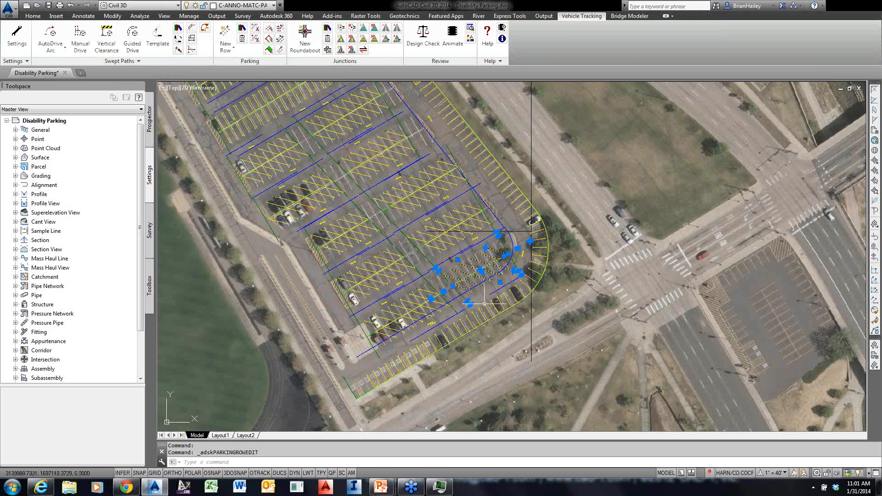
click(269, 28)
click(330, 115)
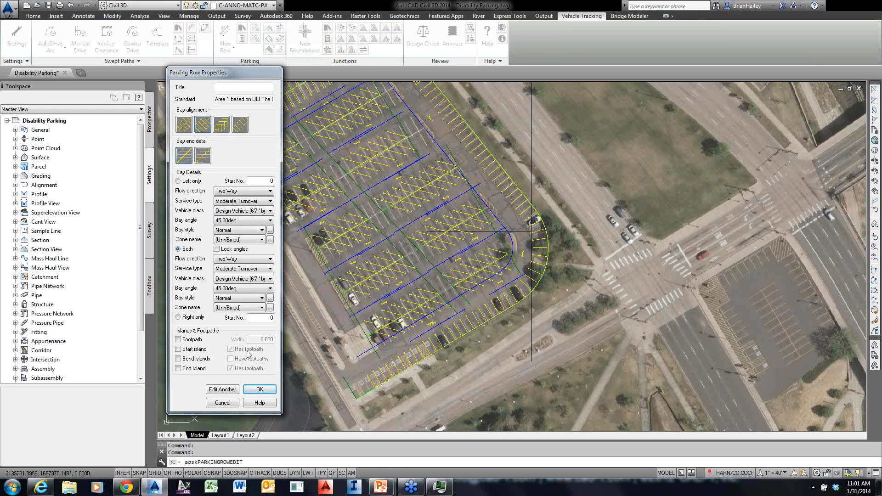
click(222, 401)
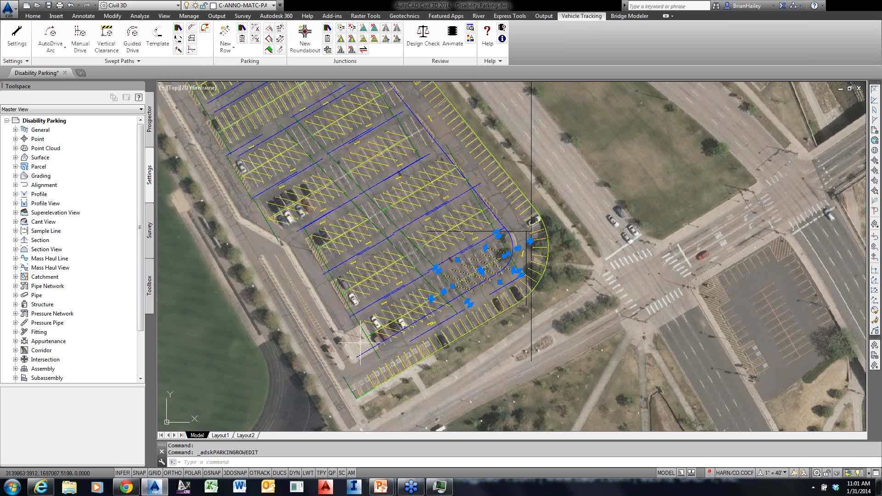
key(Escape)
key(Escape)
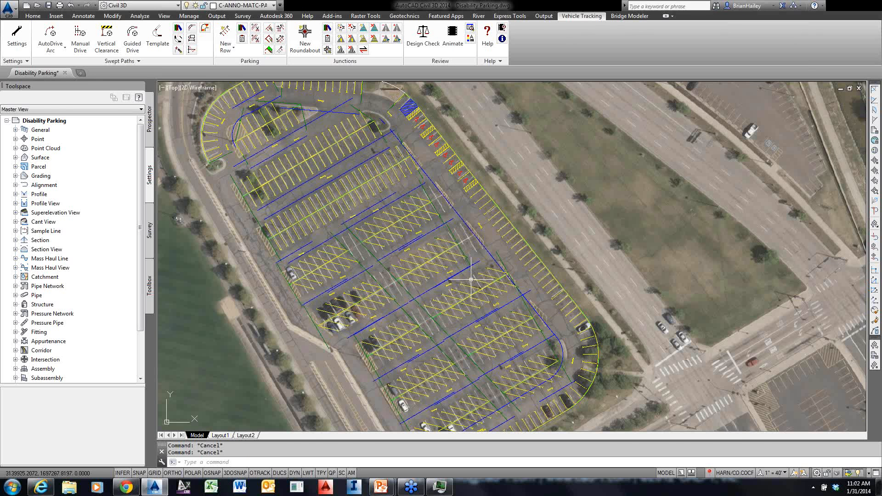
Try to match the perpendicular double row's properties to the angled row segment just south of it
text(ma)
key(Return)
click(454, 179)
click(399, 180)
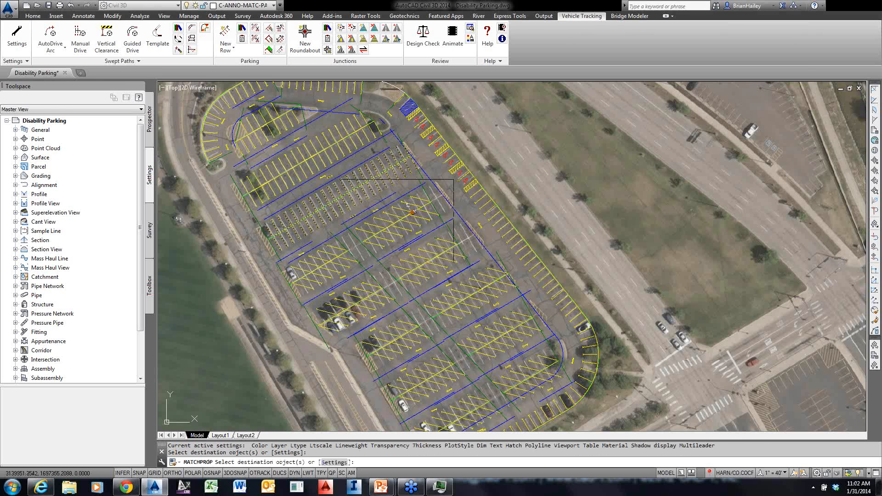
right_click(413, 227)
click(435, 233)
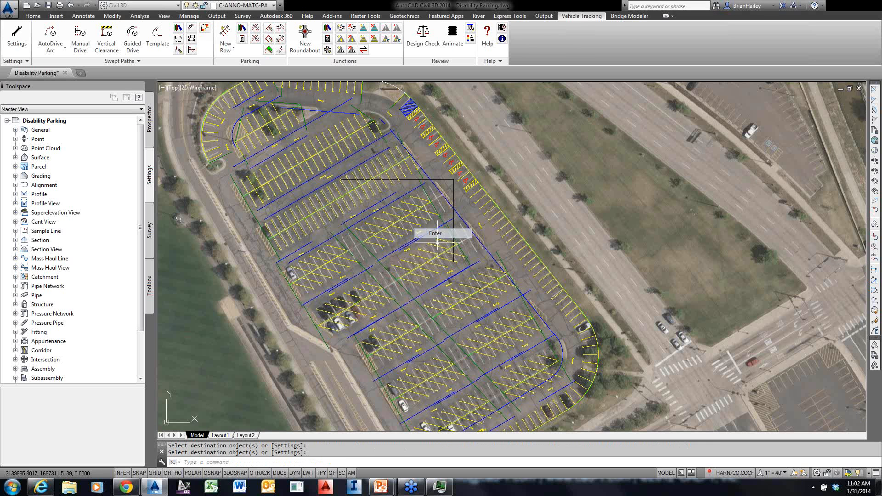
key(Escape)
key(Escape)
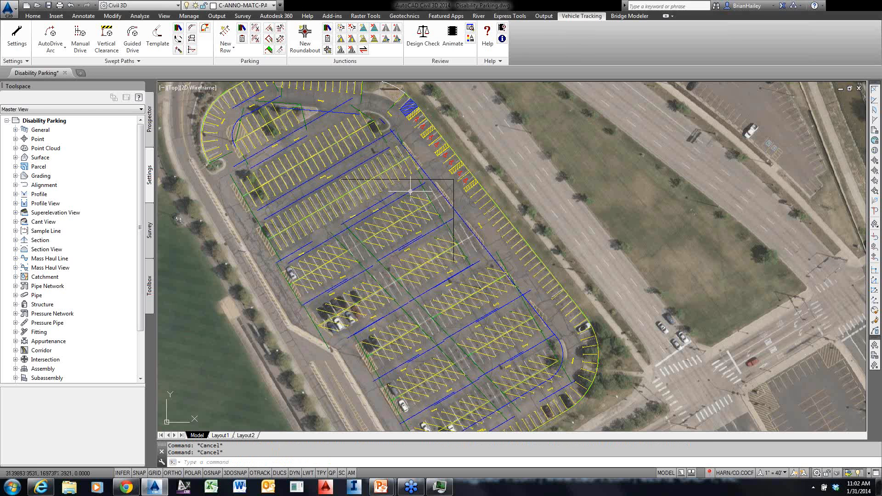